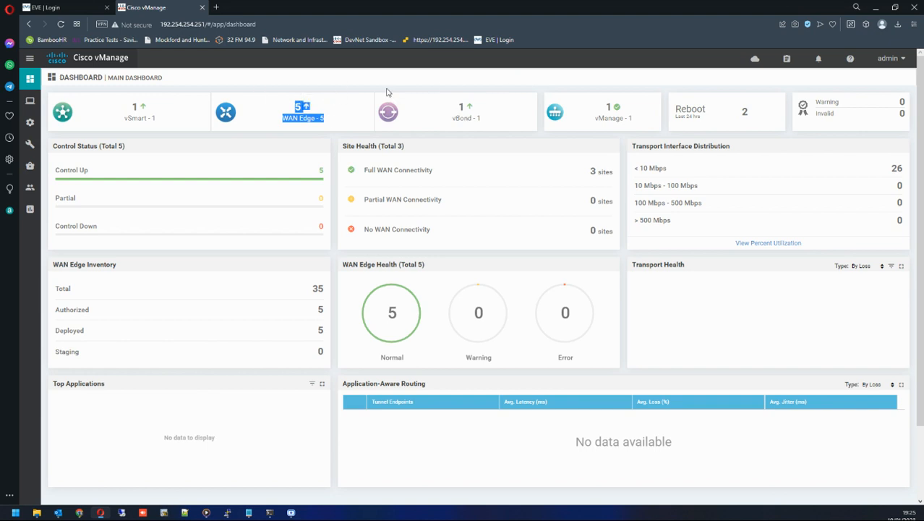
# Highlight the WAN Edge count on the vManage dashboard.
pyautogui.click(286, 113)
pyautogui.moveTo(284, 115); pyautogui.dragTo(329, 122)
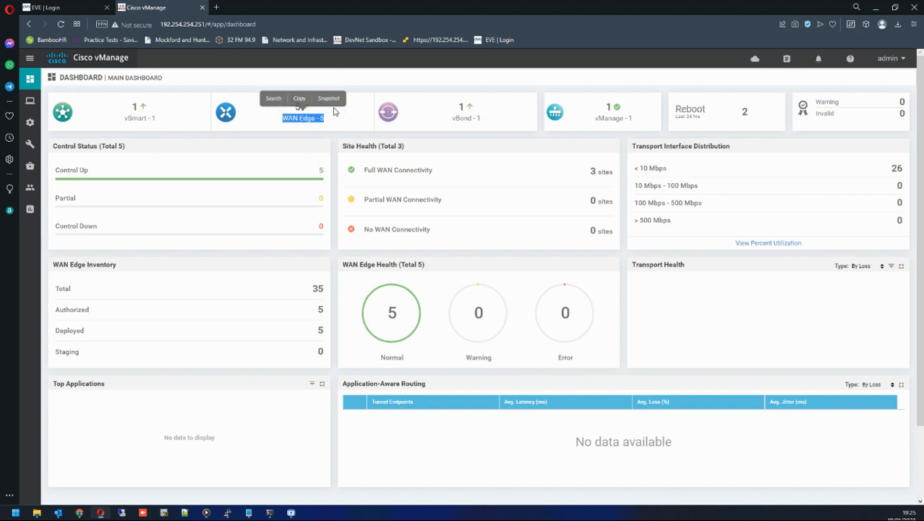
pyautogui.click(334, 110)
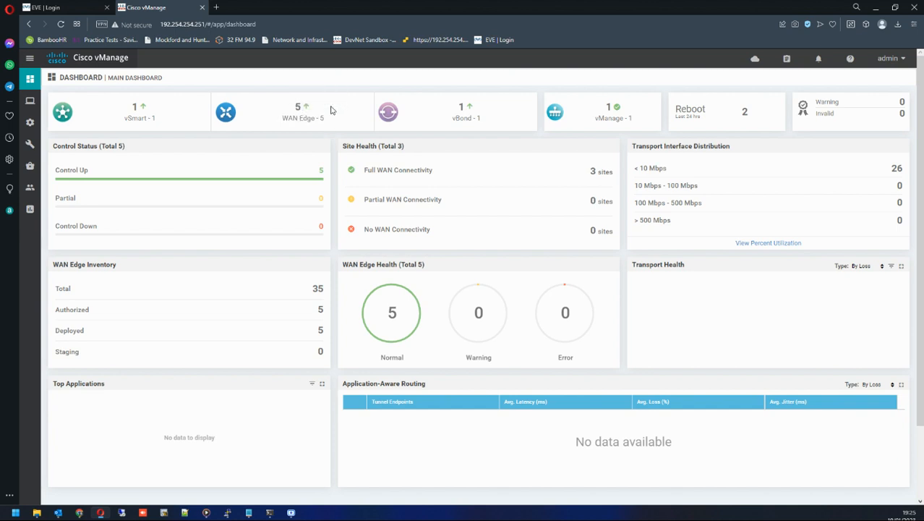
pyautogui.moveTo(283, 116); pyautogui.dragTo(326, 120)
pyautogui.click(332, 119)
# Sign in to the EVE web console to open the lab topology.
pyautogui.click(99, 9)
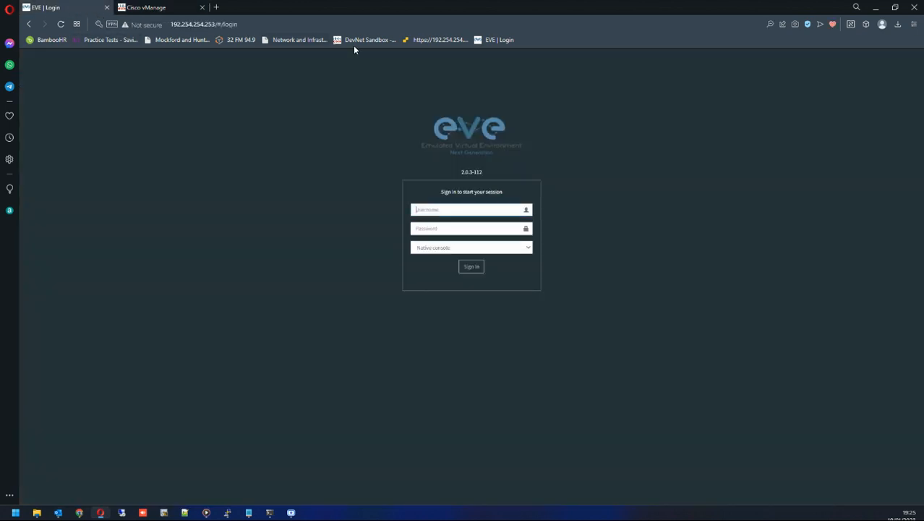
pyautogui.click(473, 208)
pyautogui.click(481, 239)
pyautogui.click(471, 267)
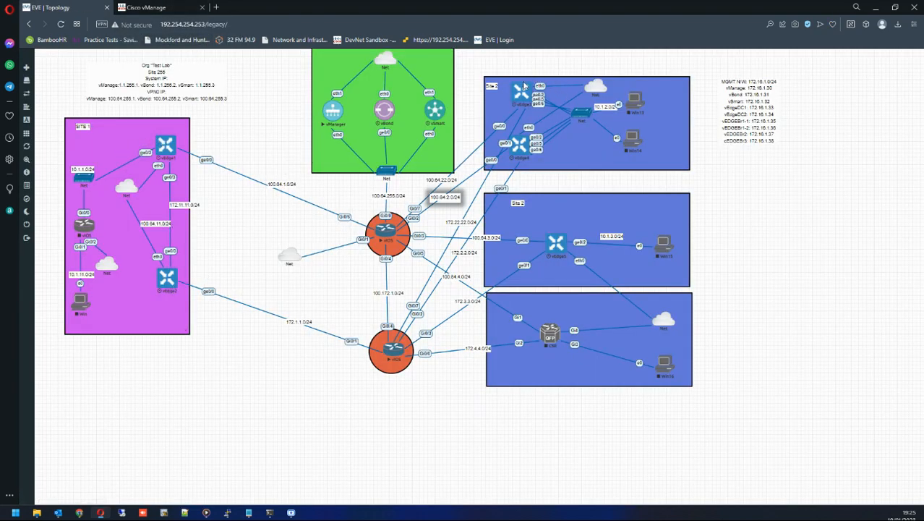
pyautogui.click(149, 7)
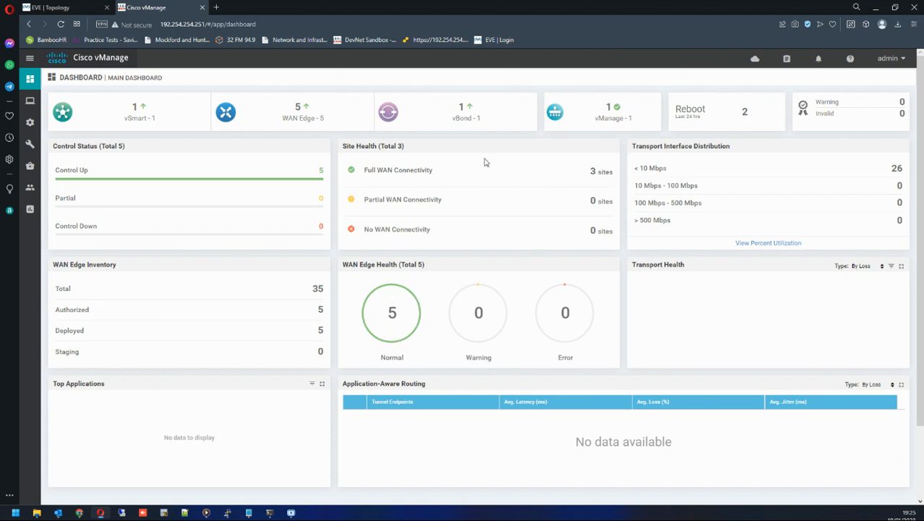
pyautogui.click(51, 8)
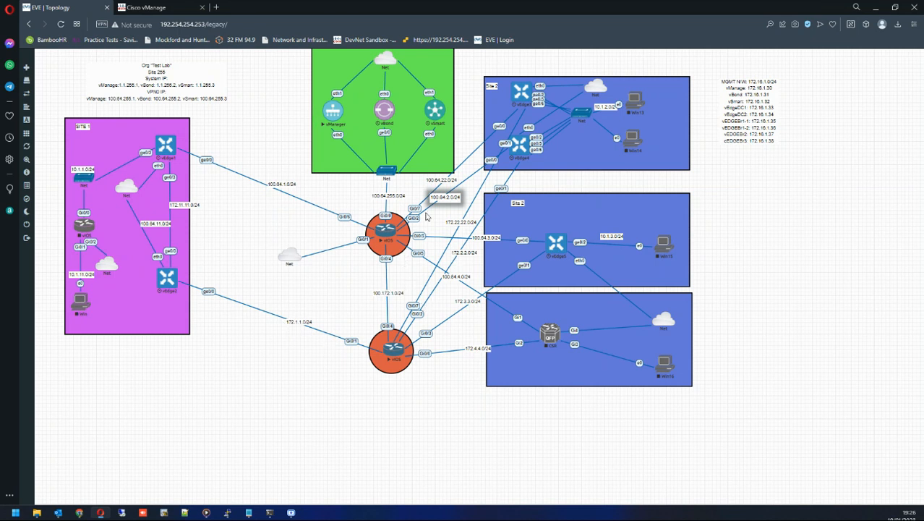
pyautogui.click(147, 6)
pyautogui.click(90, 8)
# Open the console of vEdge1 from the topology and wake the login prompt.
pyautogui.click(162, 149)
pyautogui.click(487, 86)
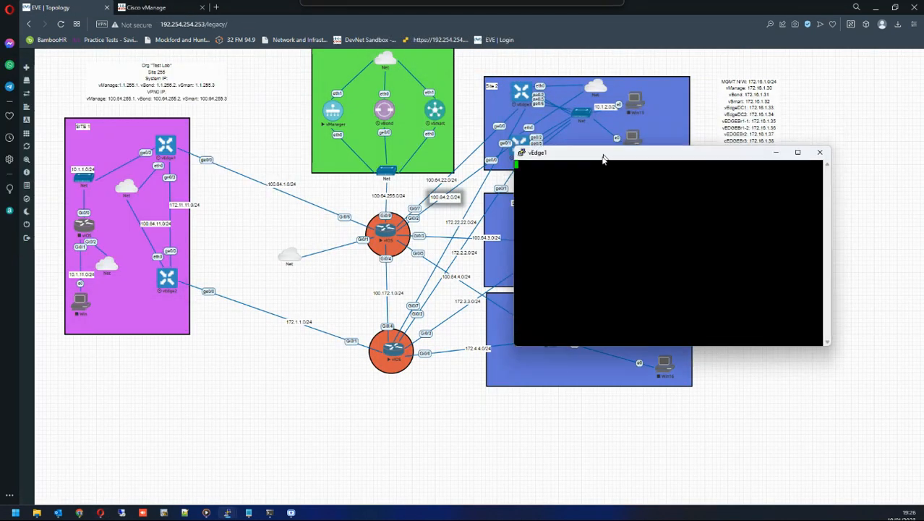
pyautogui.press('Return')
pyautogui.press('Return')
pyautogui.press('Return')
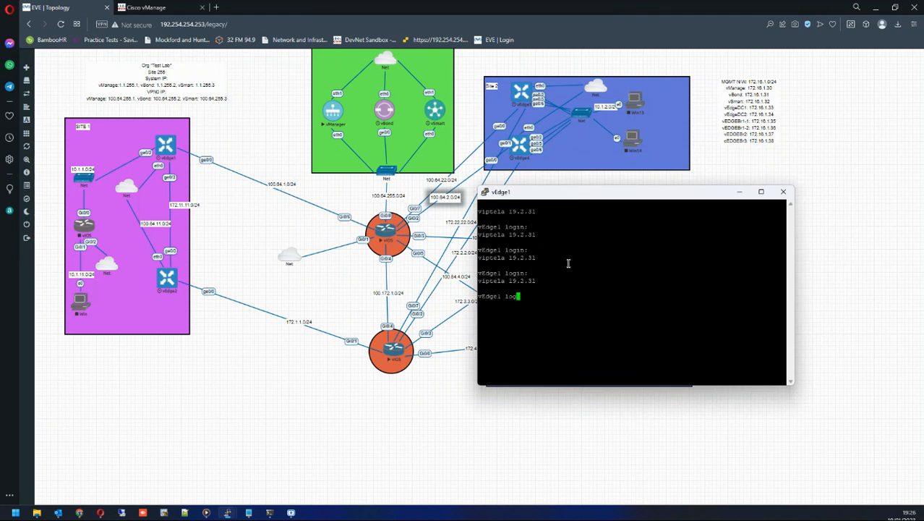
# Log in to vEdge1 as admin with the account password.
pyautogui.write('admin')
pyautogui.press('Return')
# Run show control connections on vEdge1.
pyautogui.press('Return')
pyautogui.press('Return')
pyautogui.press('Return')
pyautogui.press('Return')
pyautogui.press('Return')
pyautogui.press('Return')
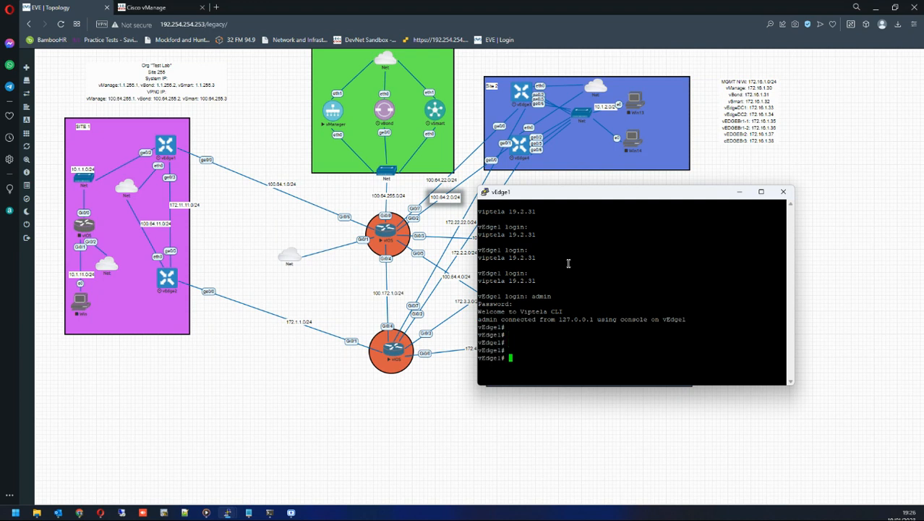
pyautogui.write('show control connections')
pyautogui.press('Return')
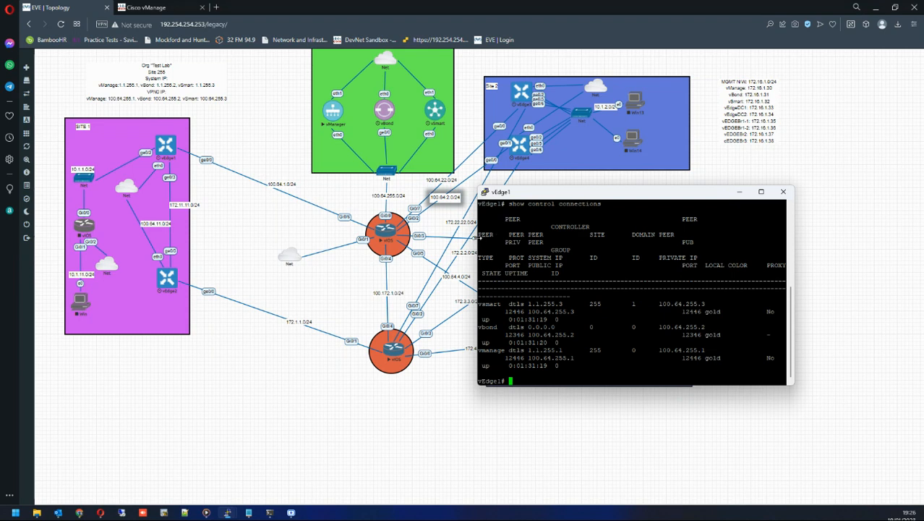
# Widen the console window and rerun show control connections.
pyautogui.moveTo(478, 239); pyautogui.dragTo(0, 238)
pyautogui.moveTo(208, 196); pyautogui.dragTo(344, 160)
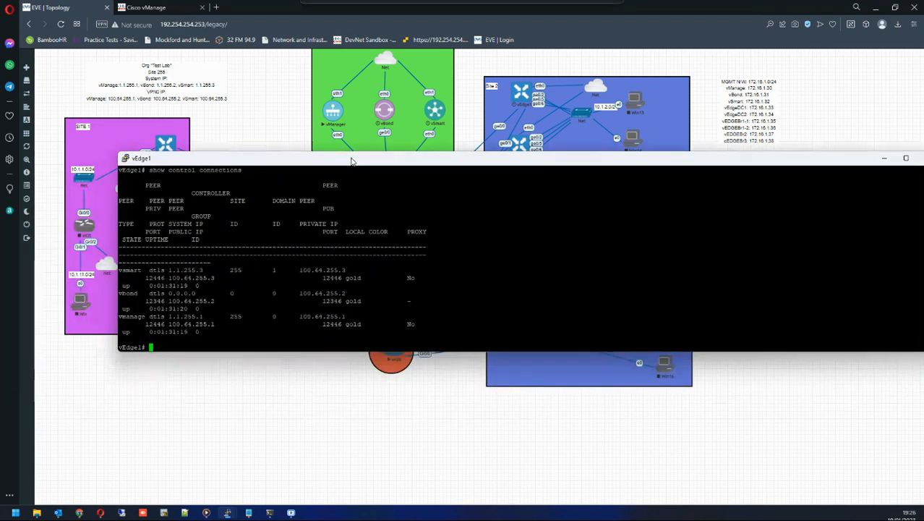
pyautogui.press('Return')
pyautogui.press('Up')
pyautogui.press('Return')
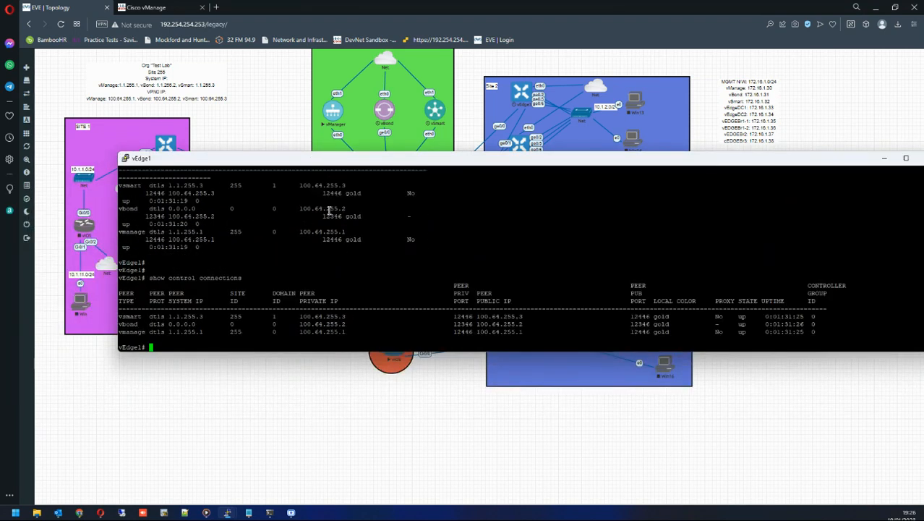
# Highlight the peer rows and the local color column in the control connections output.
pyautogui.moveTo(136, 325); pyautogui.dragTo(343, 330)
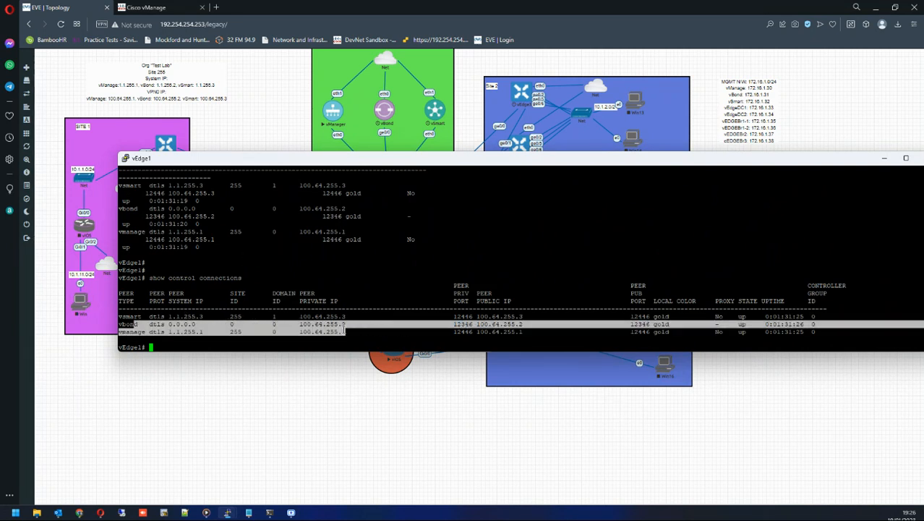
pyautogui.click(261, 342)
pyautogui.moveTo(652, 316)
pyautogui.mouseDown()
pyautogui.moveTo(671, 316)
pyautogui.moveTo(653, 324)
pyautogui.mouseUp()
pyautogui.moveTo(655, 331); pyautogui.dragTo(667, 330)
pyautogui.click(671, 307)
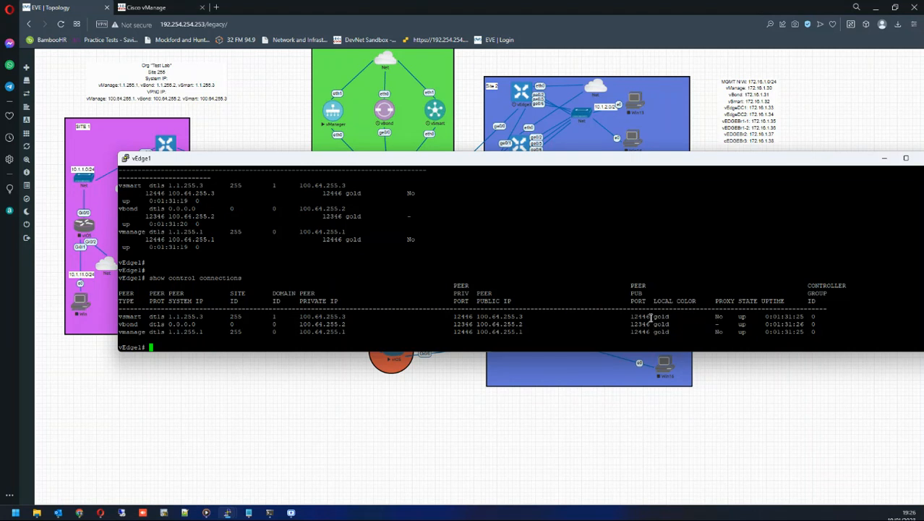
pyautogui.moveTo(653, 317); pyautogui.dragTo(670, 326)
pyautogui.doubleClick(675, 336)
pyautogui.click(688, 304)
pyautogui.doubleClick(663, 318)
# Close the vEdge1 console window.
pyautogui.moveTo(821, 163); pyautogui.dragTo(774, 162)
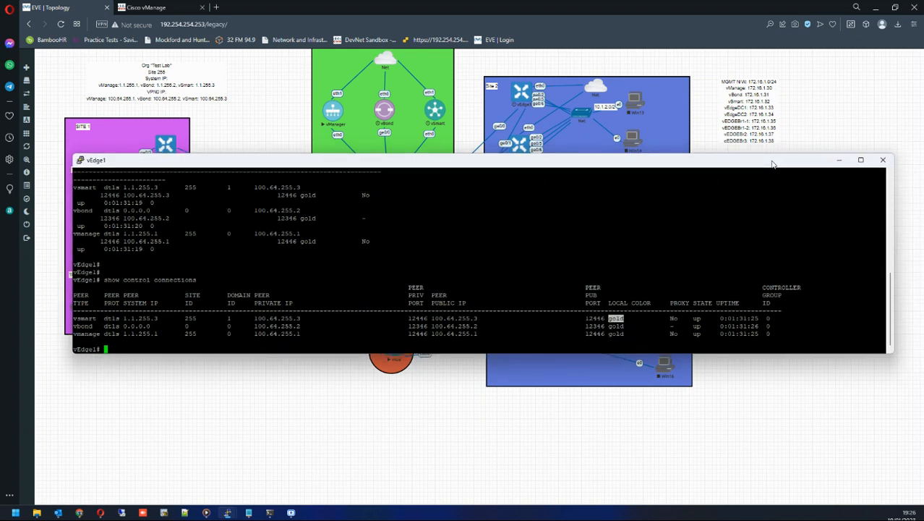
pyautogui.click(883, 161)
pyautogui.click(468, 291)
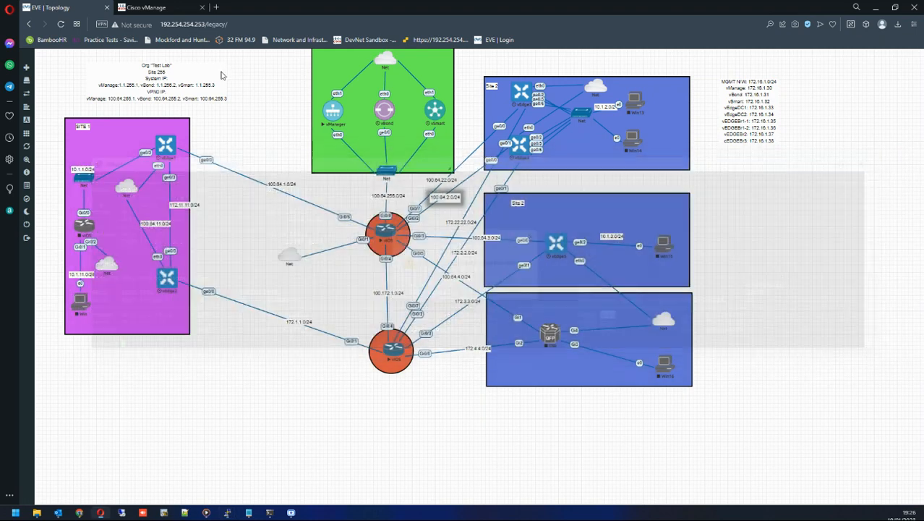
# Open the list of reachable WAN Edge devices from the vManage dashboard.
pyautogui.click(164, 7)
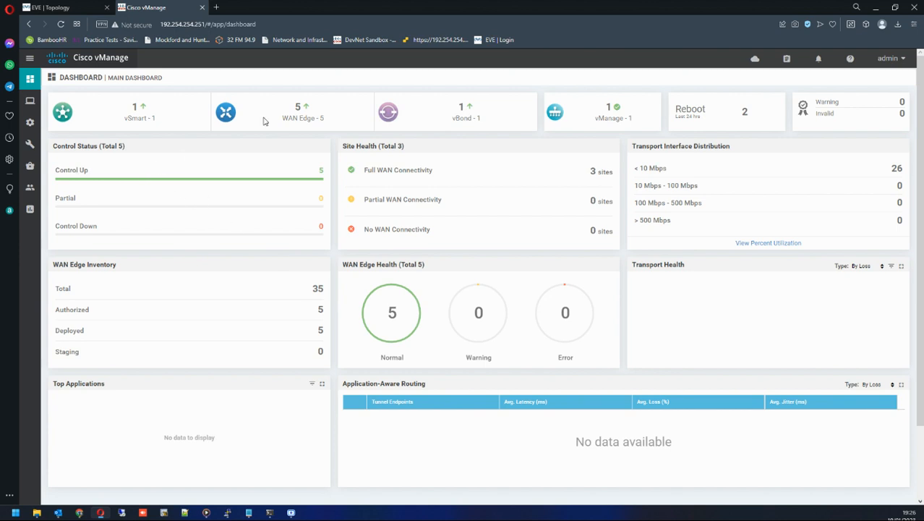
pyautogui.click(299, 108)
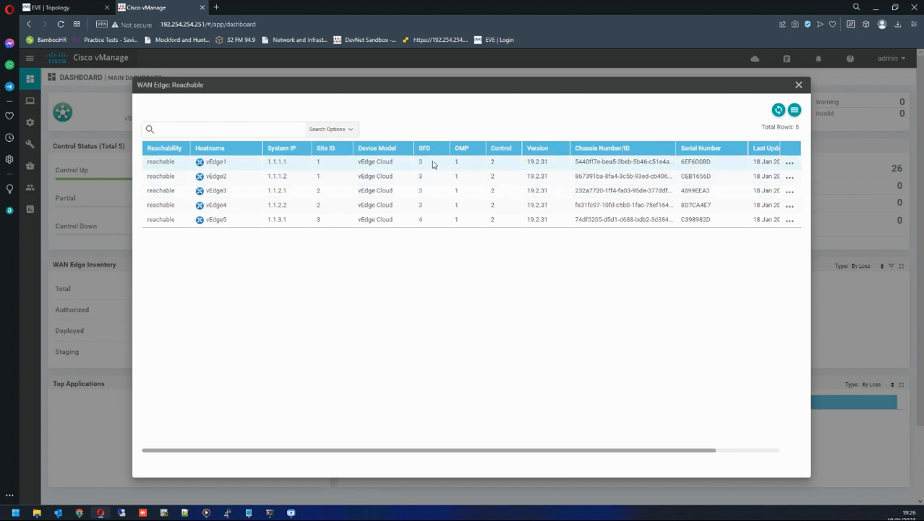
pyautogui.click(58, 7)
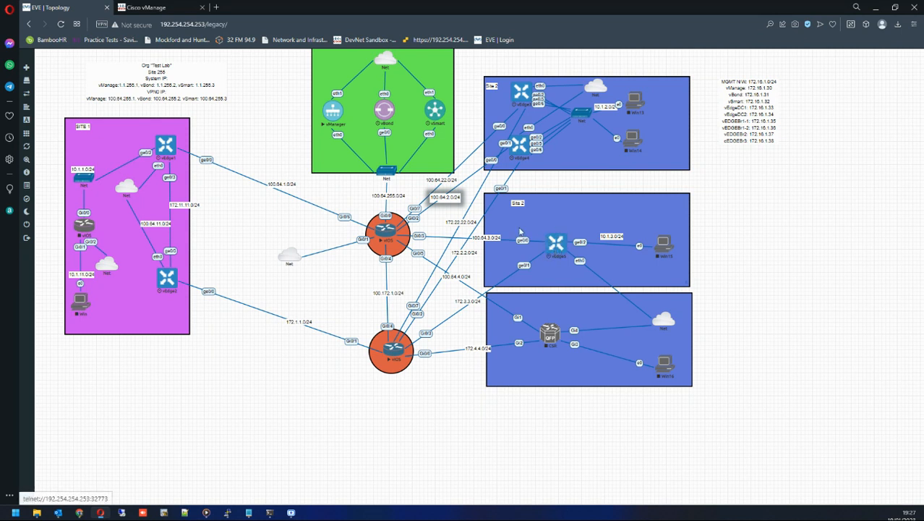
pyautogui.click(148, 7)
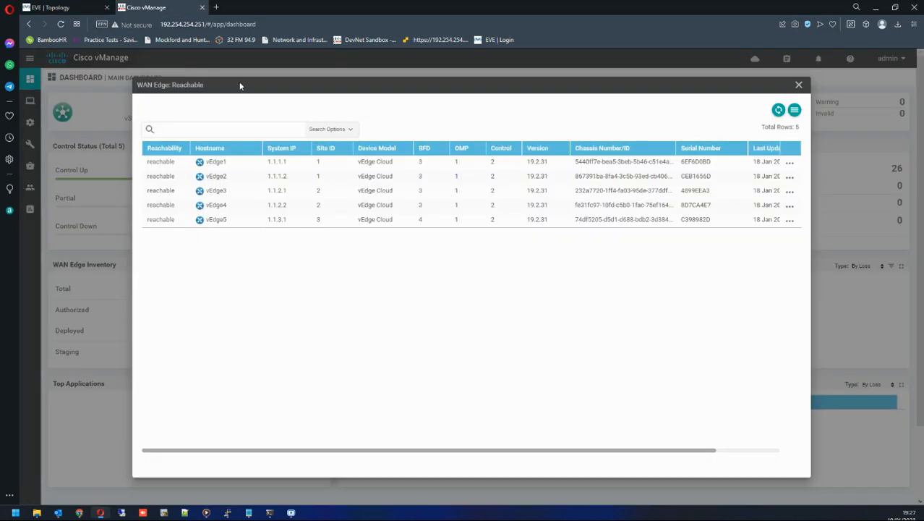
# Highlight the BFD session counts for vEdge1, vEdge2 and vEdge5 in the list.
pyautogui.doubleClick(421, 162)
pyautogui.doubleClick(420, 176)
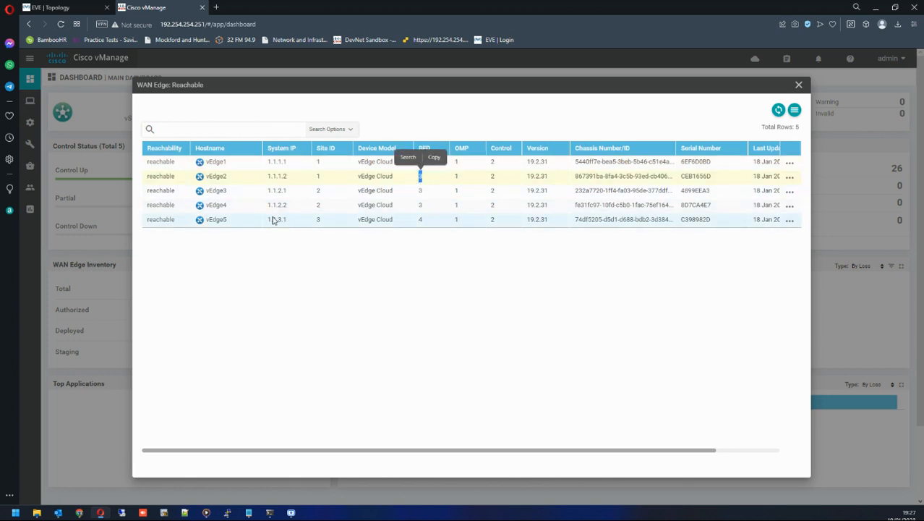
pyautogui.doubleClick(421, 219)
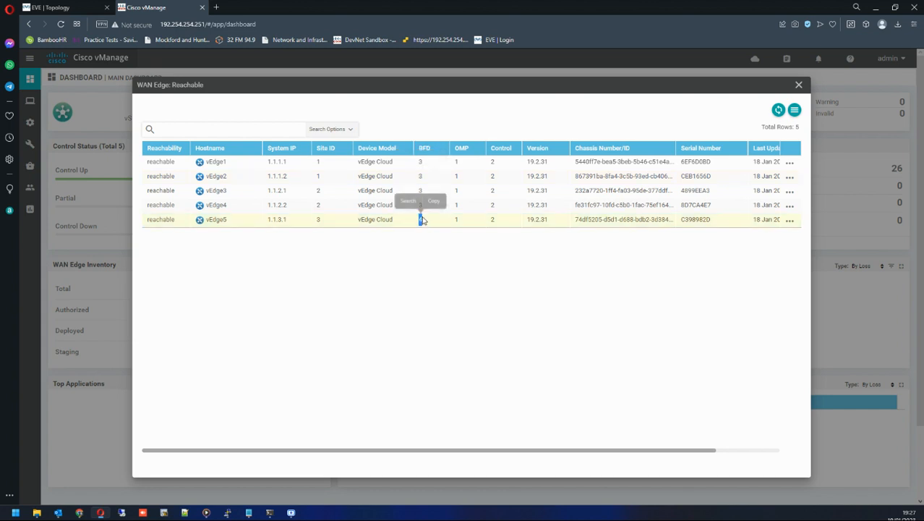
pyautogui.click(50, 7)
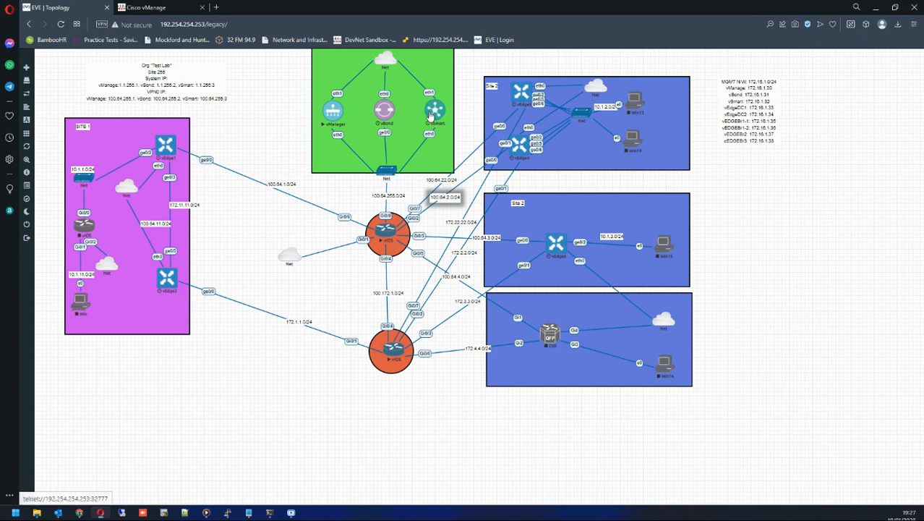
pyautogui.click(156, 9)
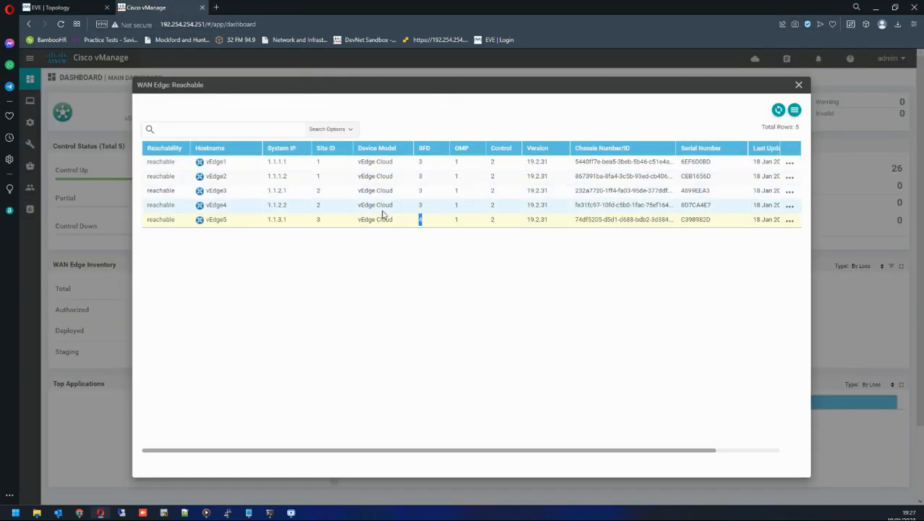
# Close the WAN Edge list, then open and close the Control Up device list.
pyautogui.click(798, 85)
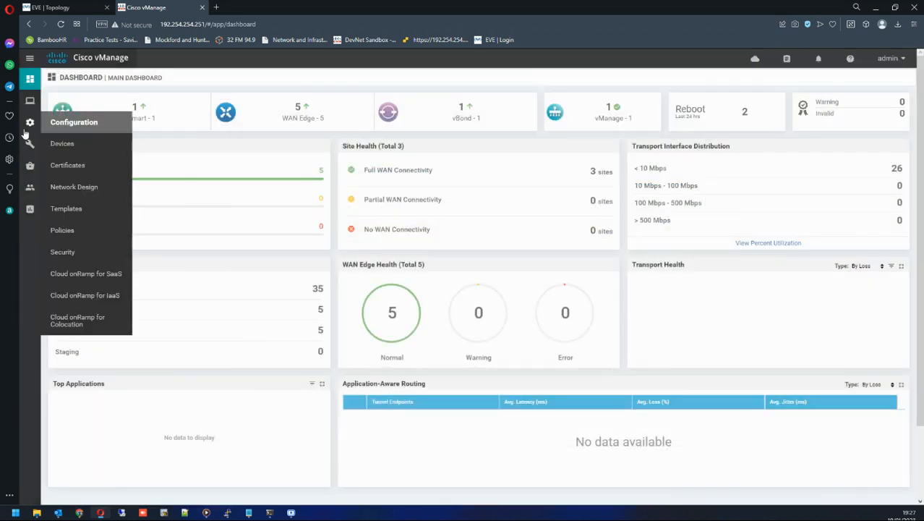
pyautogui.moveTo(29, 102)
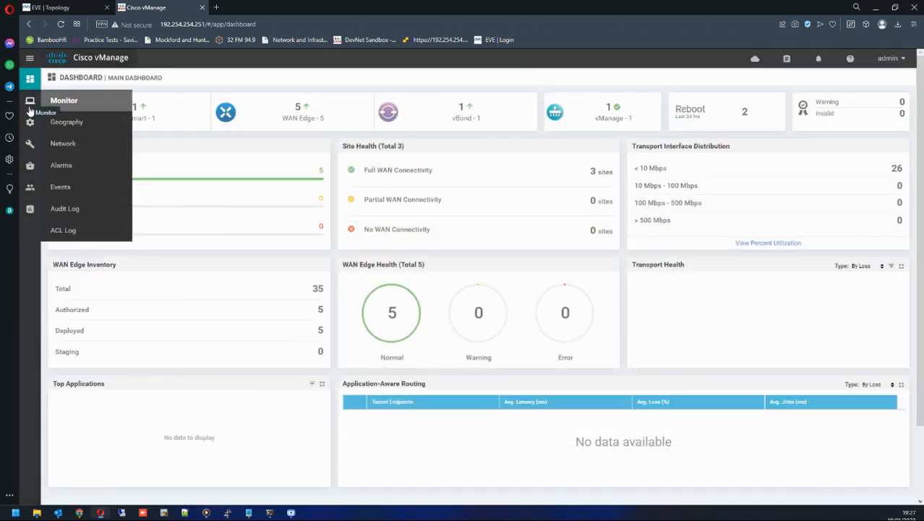
pyautogui.click(323, 173)
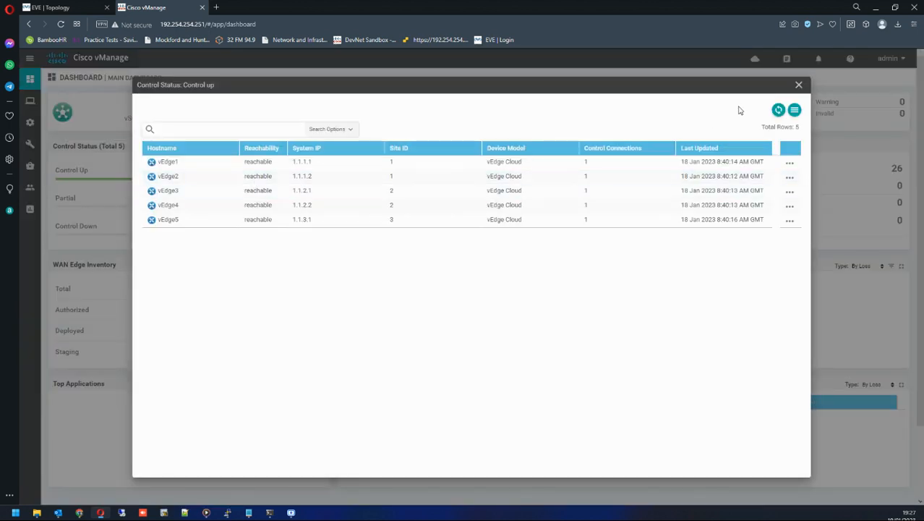
pyautogui.click(798, 85)
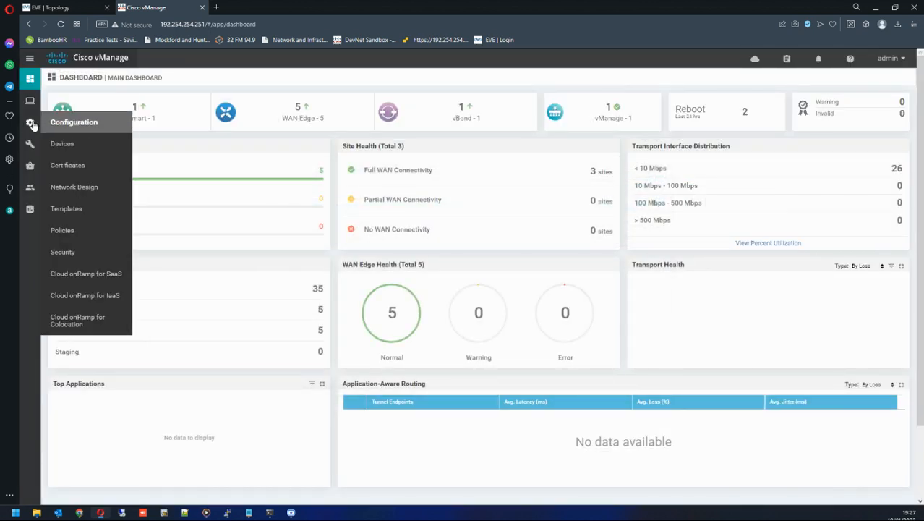
# Open the Configuration Devices page.
pyautogui.moveTo(29, 106)
pyautogui.moveTo(30, 123)
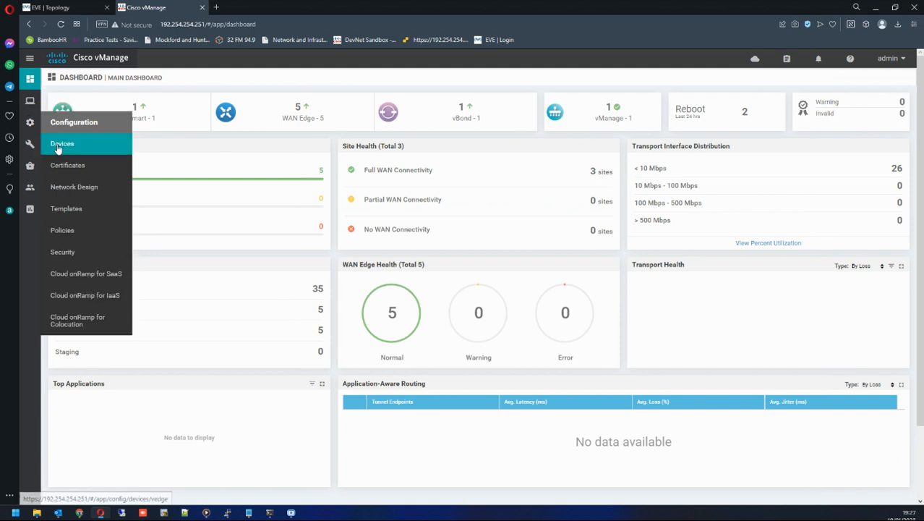
pyautogui.click(54, 143)
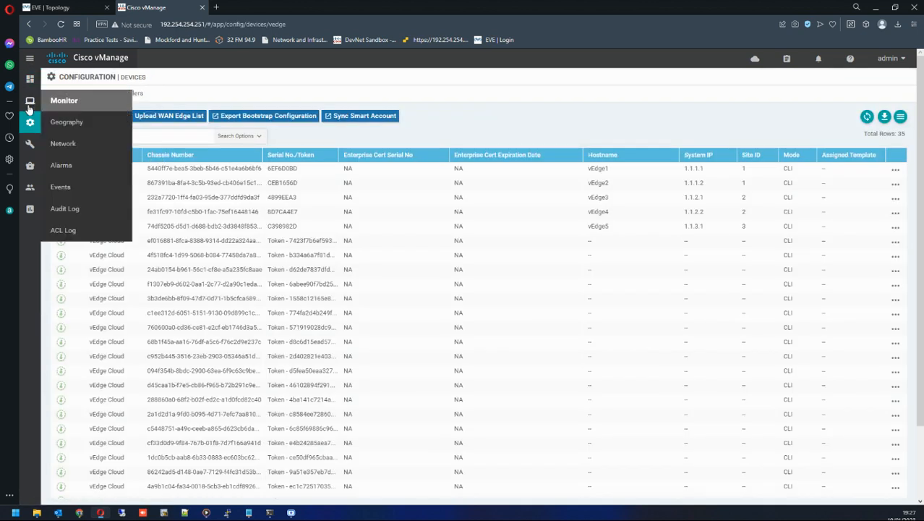
# Open the Monitor Network page listing all devices.
pyautogui.moveTo(30, 122)
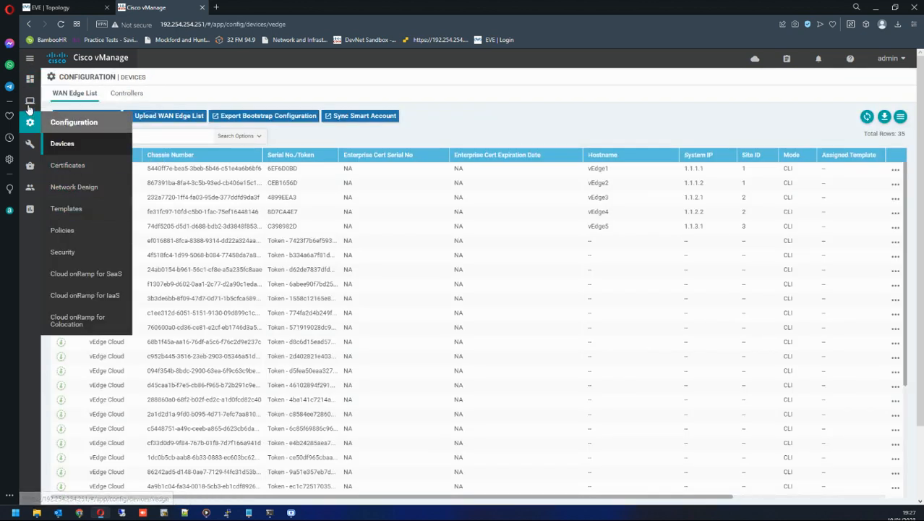
pyautogui.moveTo(30, 101)
pyautogui.click(63, 143)
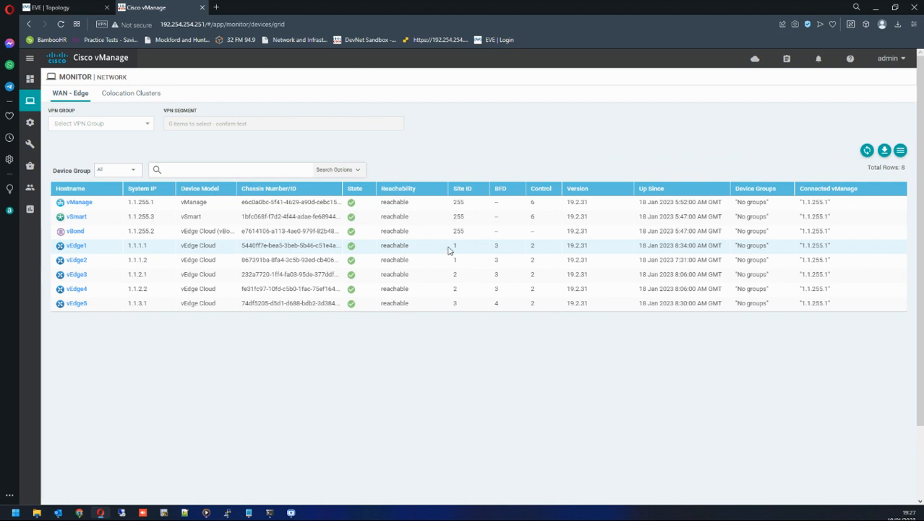
# Highlight vEdge1's system IP in the network device list.
pyautogui.moveTo(451, 252); pyautogui.dragTo(451, 259)
pyautogui.moveTo(128, 245); pyautogui.dragTo(151, 246)
pyautogui.click(151, 246)
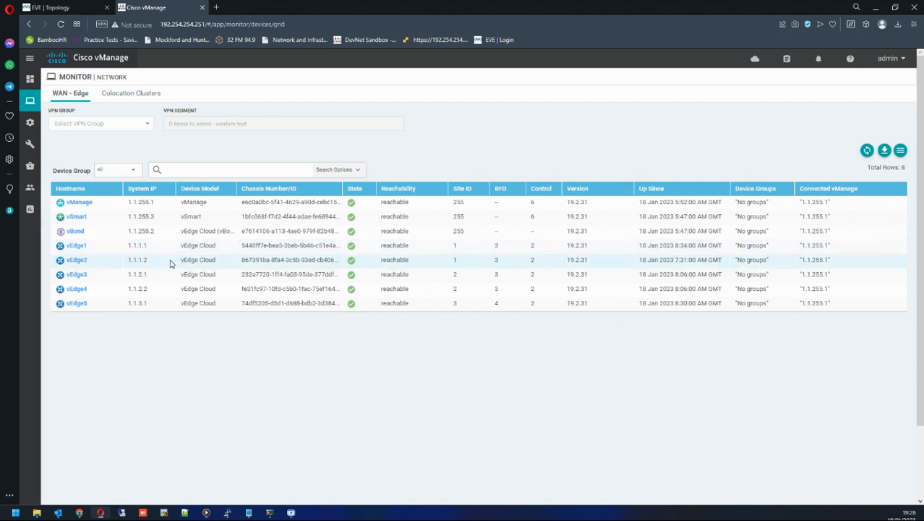
pyautogui.moveTo(130, 245); pyautogui.dragTo(152, 249)
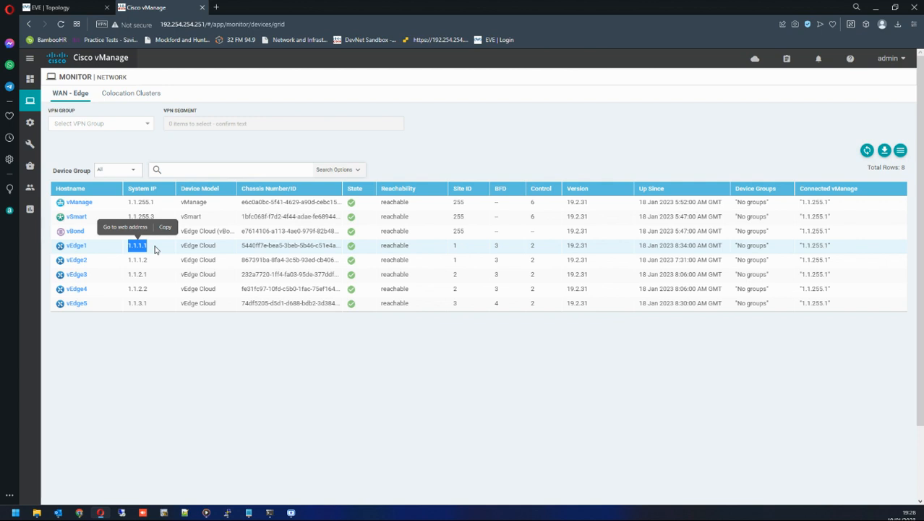
pyautogui.click(172, 257)
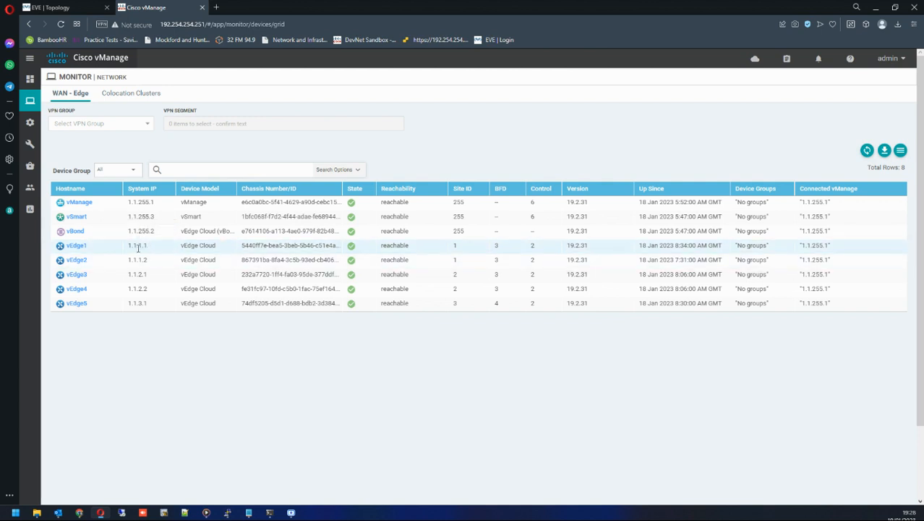
# Examine vEdge1's row in the WAN Edge device list, highlighting each column value from system IP to connected vManage.
pyautogui.moveTo(128, 247); pyautogui.dragTo(148, 251)
pyautogui.click(147, 251)
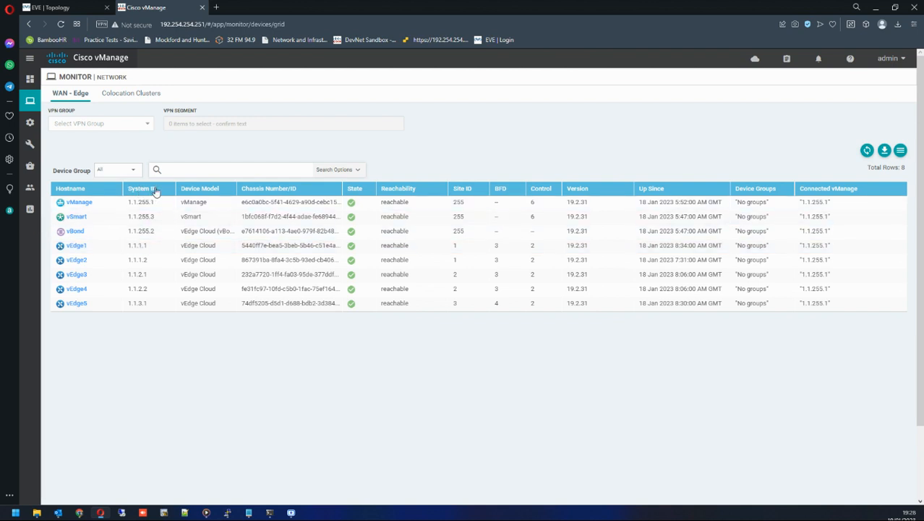
pyautogui.moveTo(128, 245); pyautogui.dragTo(145, 246)
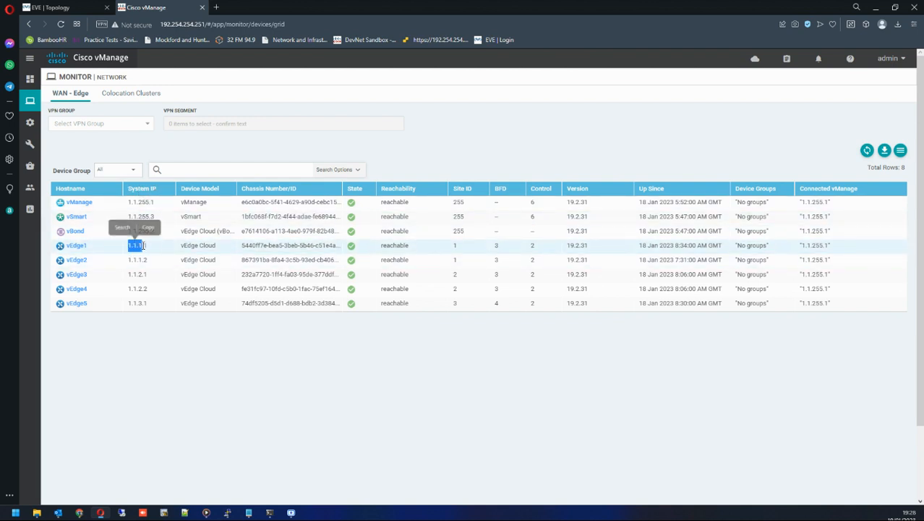
pyautogui.click(145, 245)
pyautogui.doubleClick(394, 246)
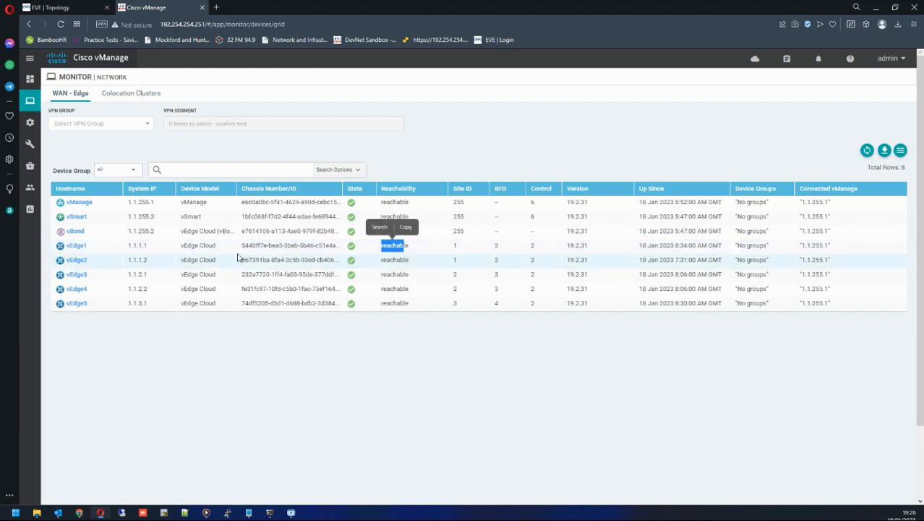
pyautogui.moveTo(242, 246); pyautogui.dragTo(348, 248)
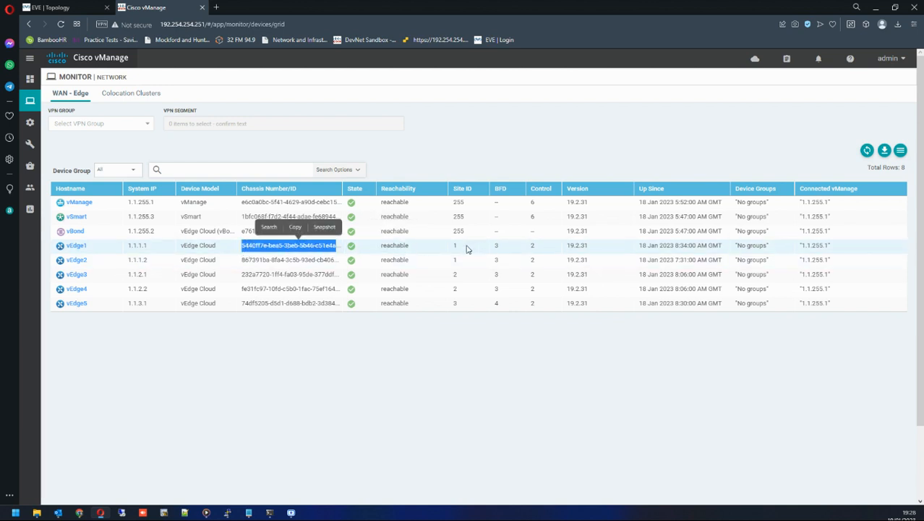
pyautogui.moveTo(466, 248); pyautogui.dragTo(447, 262)
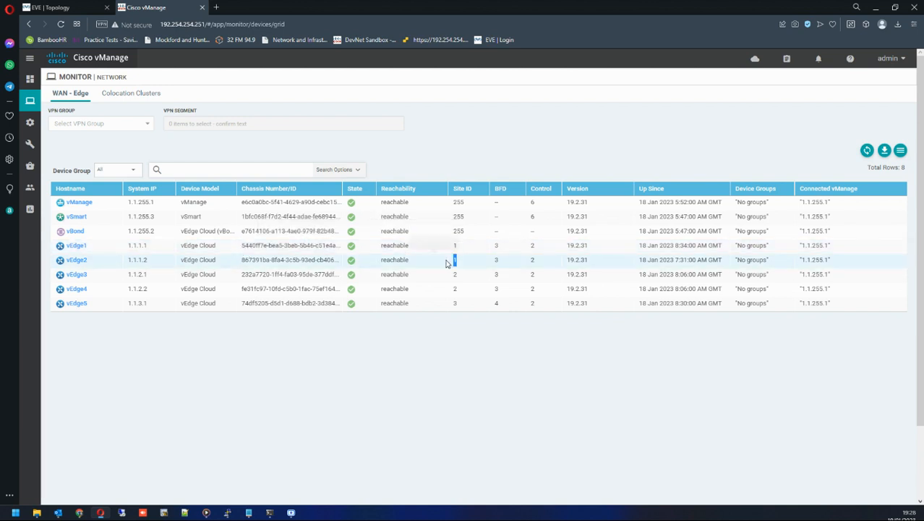
pyautogui.click(499, 247)
pyautogui.moveTo(499, 249); pyautogui.dragTo(494, 250)
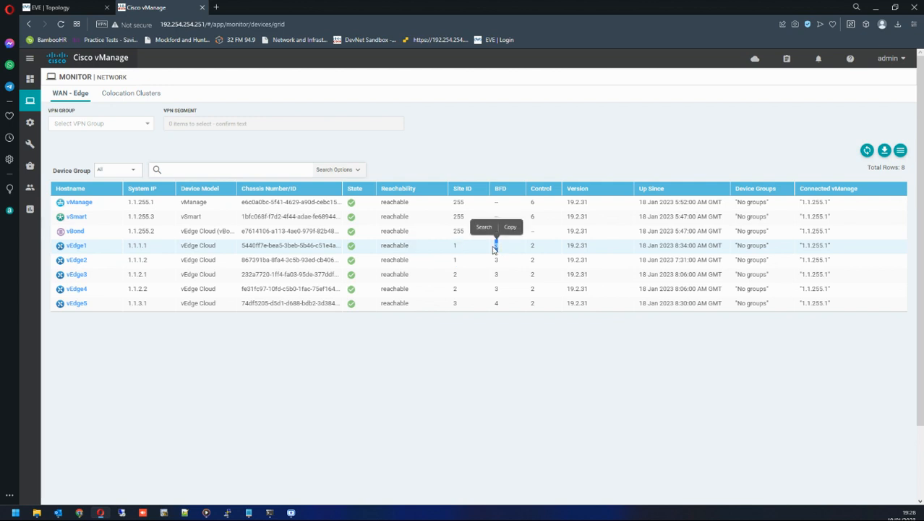
pyautogui.doubleClick(532, 246)
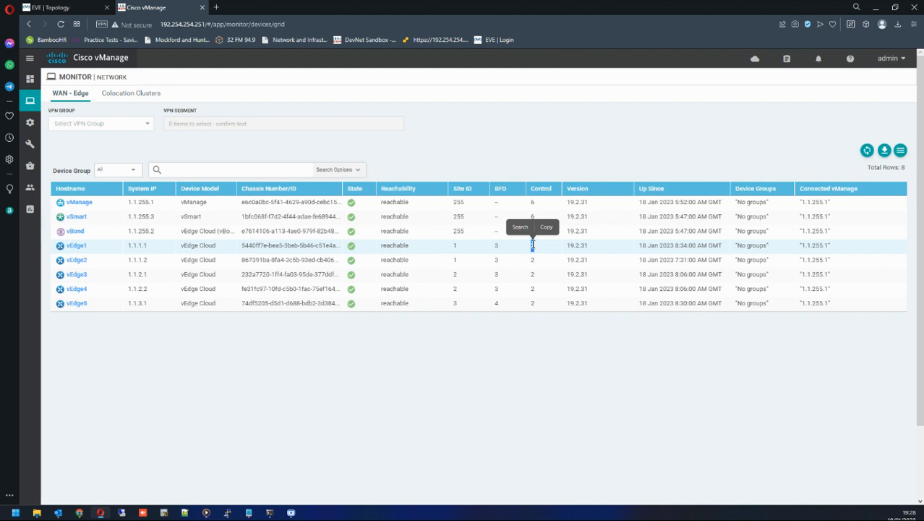
pyautogui.doubleClick(577, 246)
pyautogui.moveTo(640, 246); pyautogui.dragTo(721, 245)
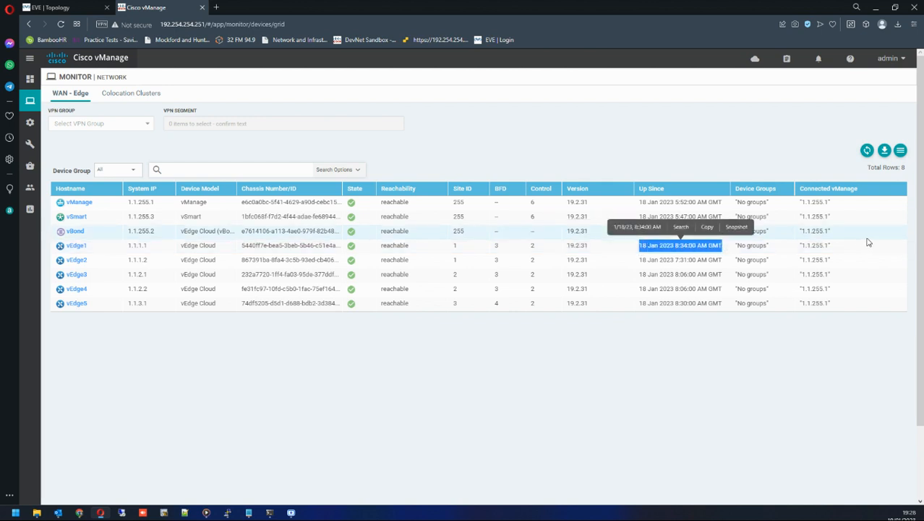
pyautogui.moveTo(841, 253); pyautogui.dragTo(800, 253)
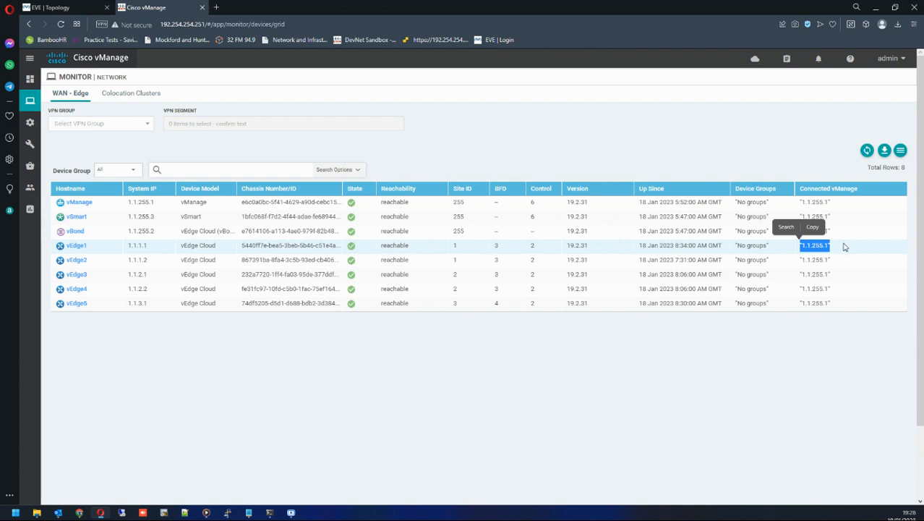
pyautogui.moveTo(127, 204); pyautogui.dragTo(154, 207)
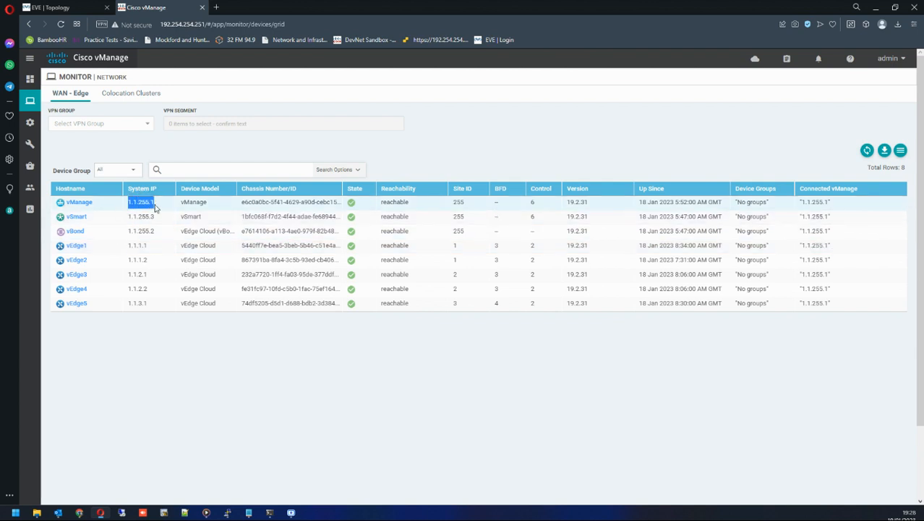
pyautogui.click(839, 247)
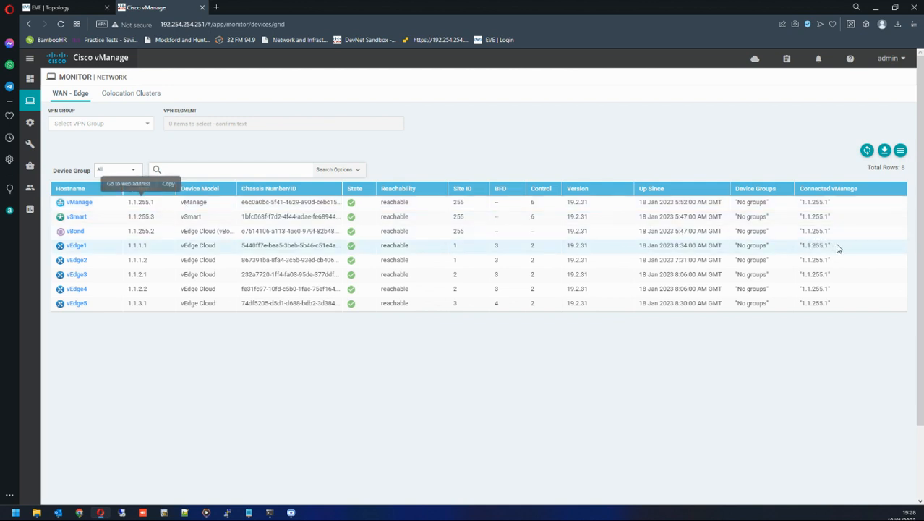
pyautogui.moveTo(839, 247); pyautogui.dragTo(797, 246)
# Open vEdge1's device dashboard and switch to its Interface view.
pyautogui.moveTo(30, 100)
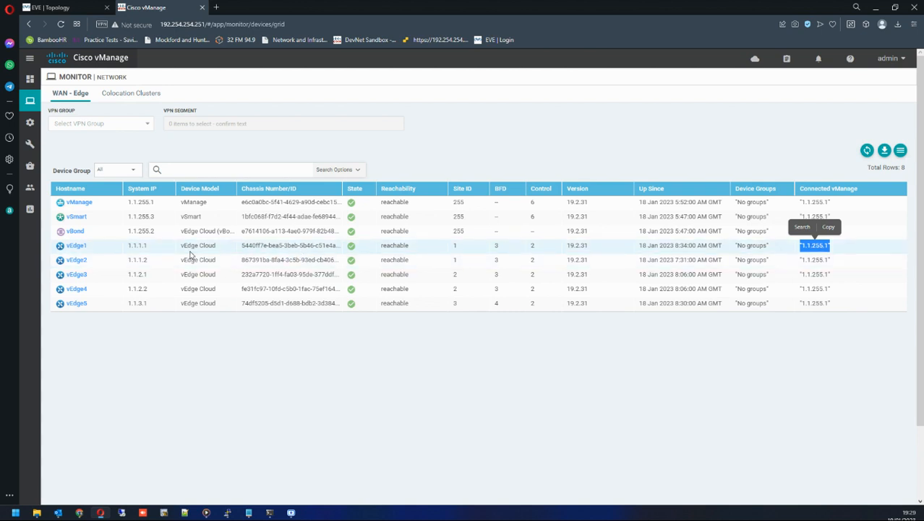
pyautogui.click(77, 247)
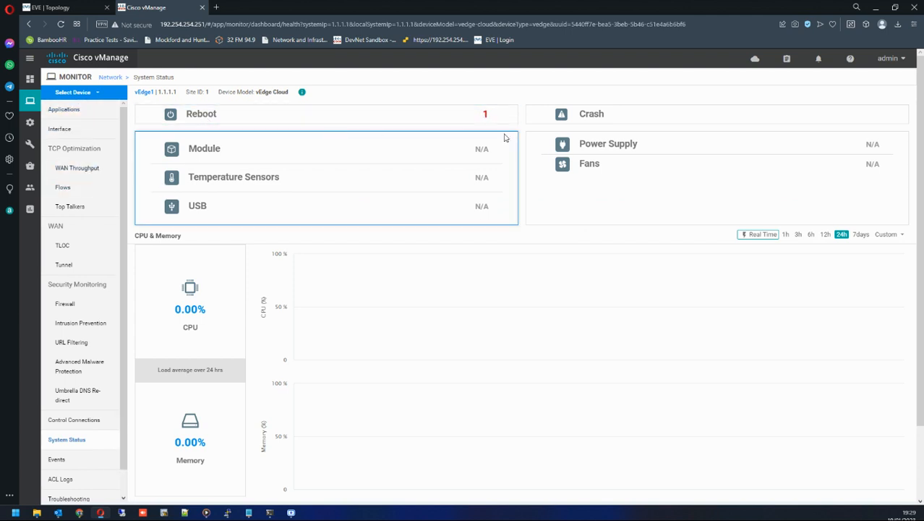
pyautogui.click(73, 133)
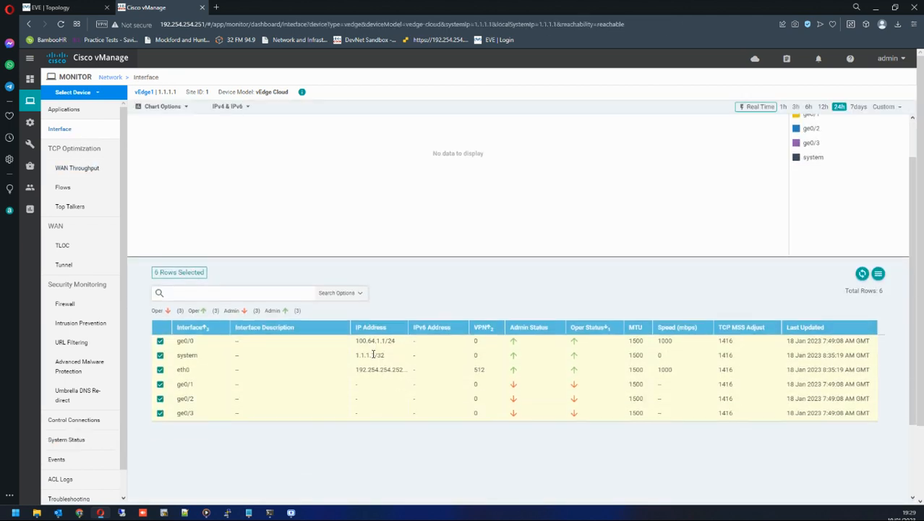
# Examine vEdge1's interface table, highlighting interface names, IP addresses, VPNs and admin and oper status.
pyautogui.scroll(-1, 373, 354)
pyautogui.moveTo(175, 296); pyautogui.dragTo(574, 336)
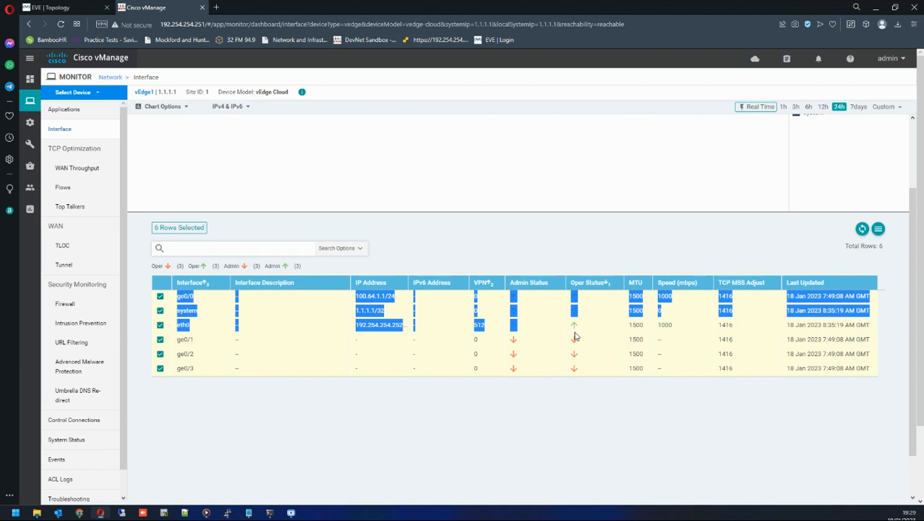
pyautogui.click(580, 326)
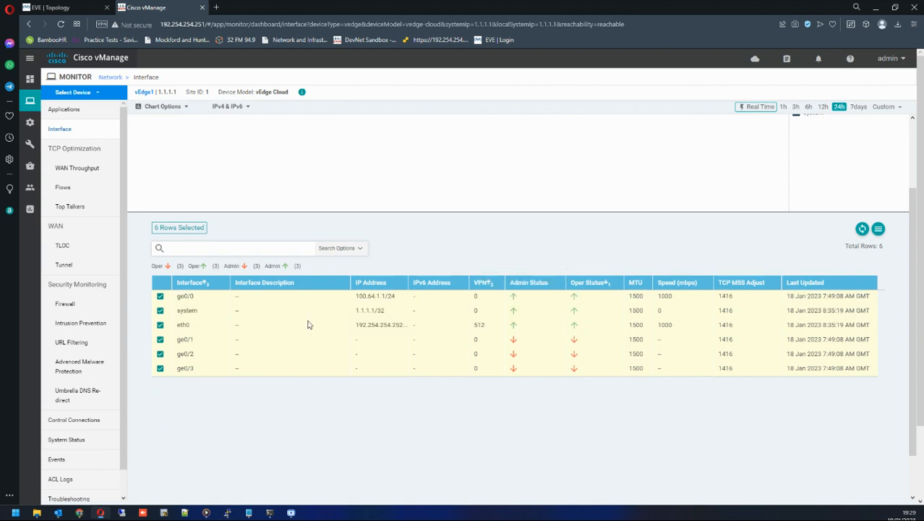
pyautogui.doubleClick(188, 326)
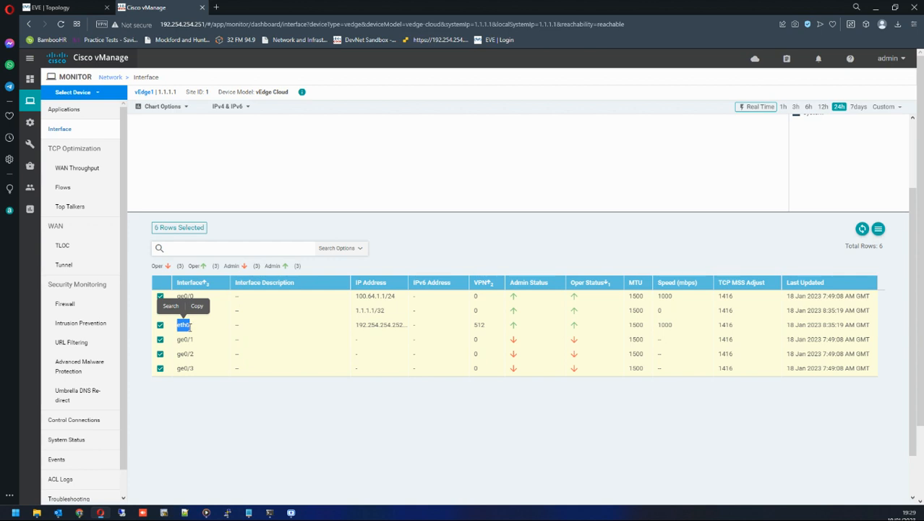
pyautogui.moveTo(195, 296); pyautogui.dragTo(182, 296)
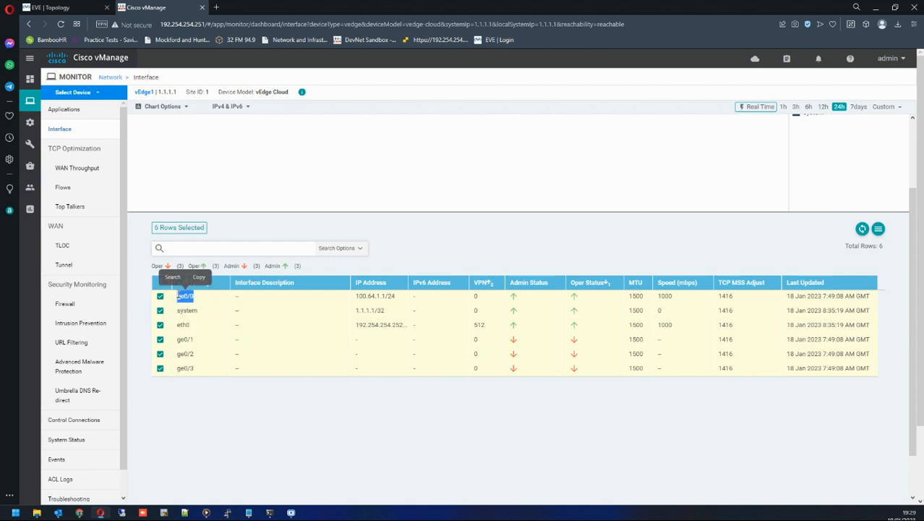
pyautogui.doubleClick(185, 325)
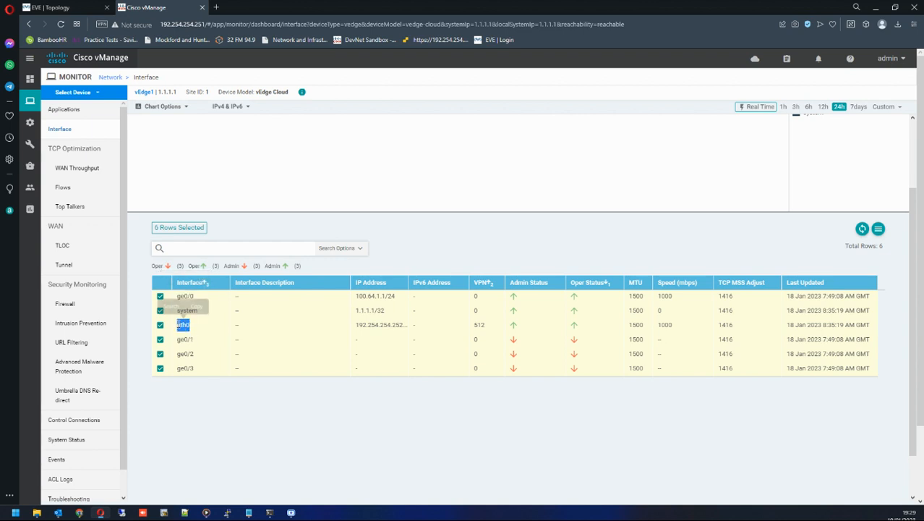
pyautogui.click(191, 306)
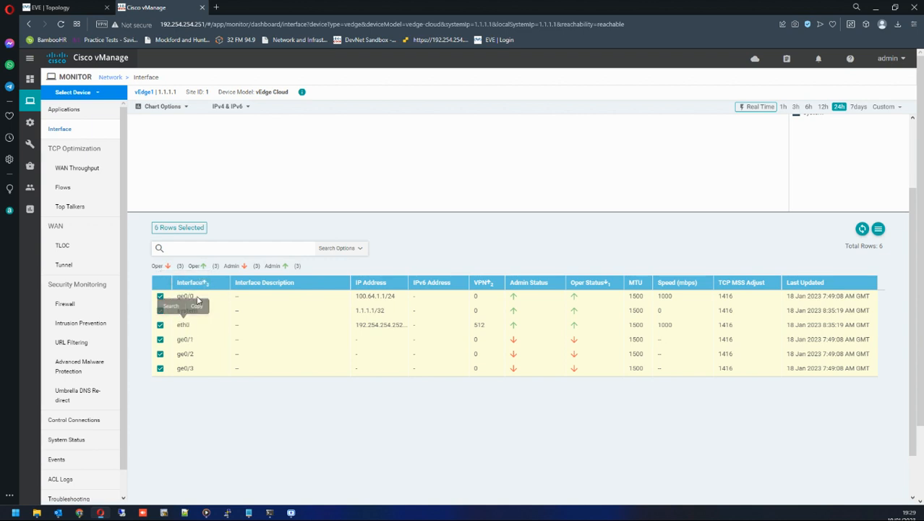
pyautogui.moveTo(194, 296); pyautogui.dragTo(175, 301)
pyautogui.moveTo(480, 294); pyautogui.dragTo(473, 325)
pyautogui.moveTo(397, 296); pyautogui.dragTo(355, 297)
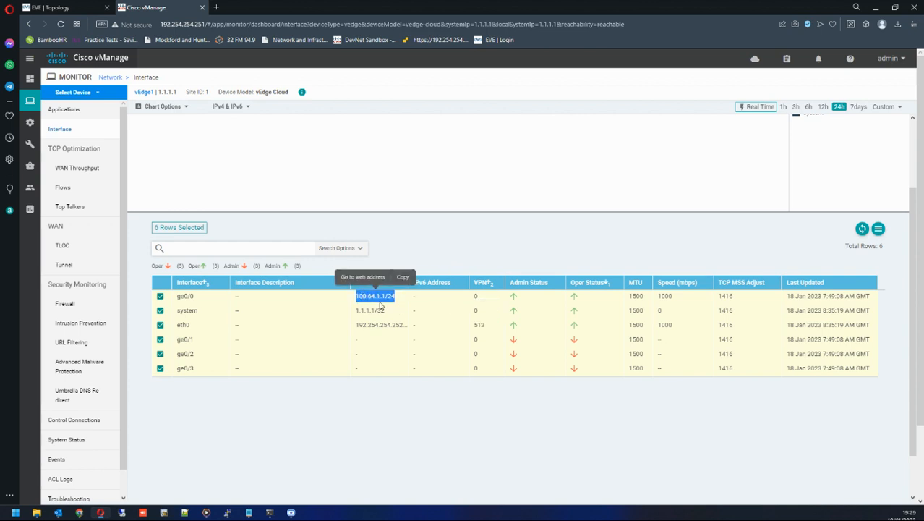
pyautogui.moveTo(403, 325); pyautogui.dragTo(357, 325)
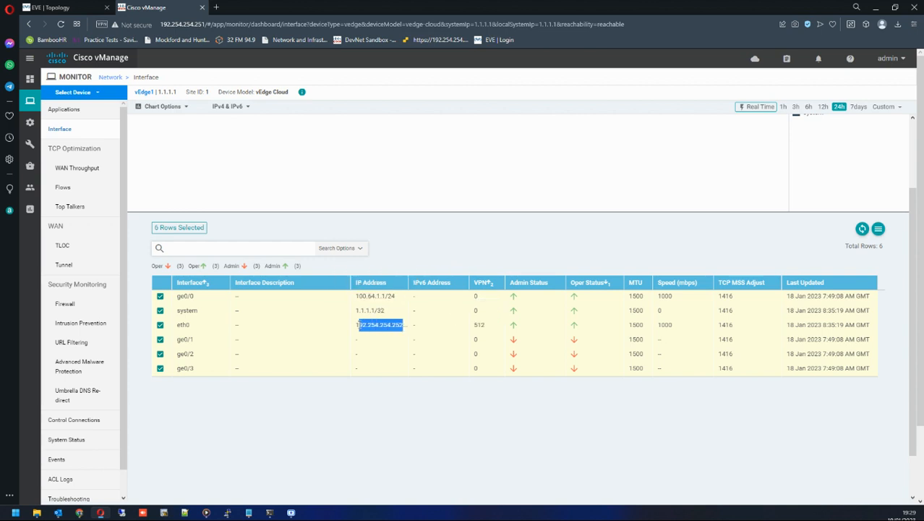
pyautogui.moveTo(515, 293); pyautogui.dragTo(513, 305)
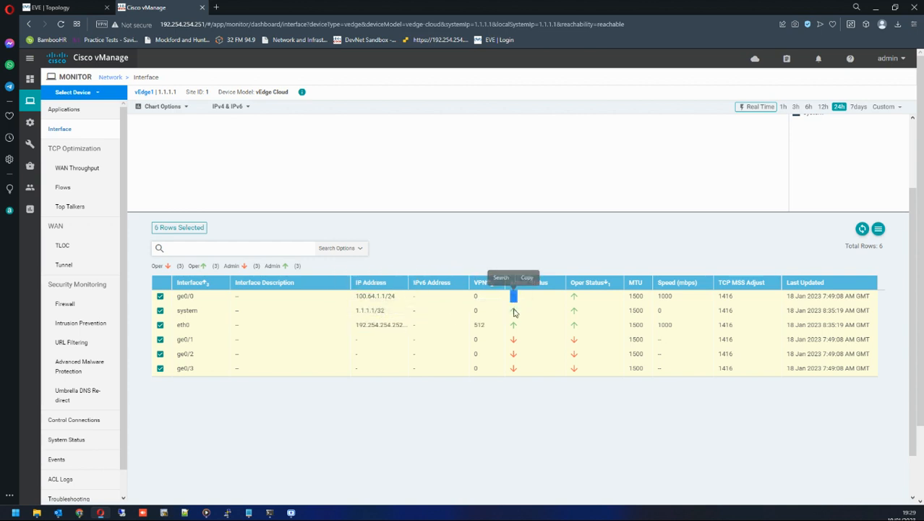
pyautogui.moveTo(181, 340); pyautogui.dragTo(866, 376)
pyautogui.click(687, 376)
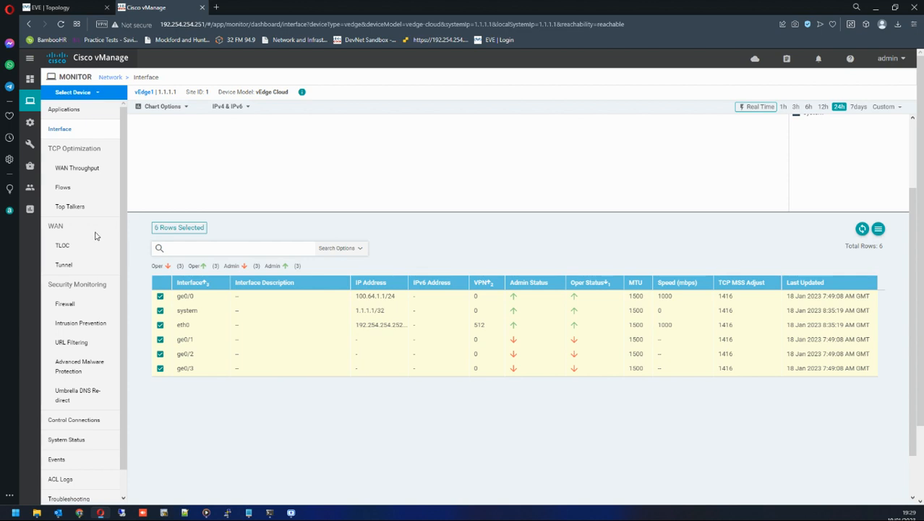
# Open vEdge1's WAN TLOC view and examine the local color and state, glancing at the EVE topology tab.
pyautogui.click(64, 245)
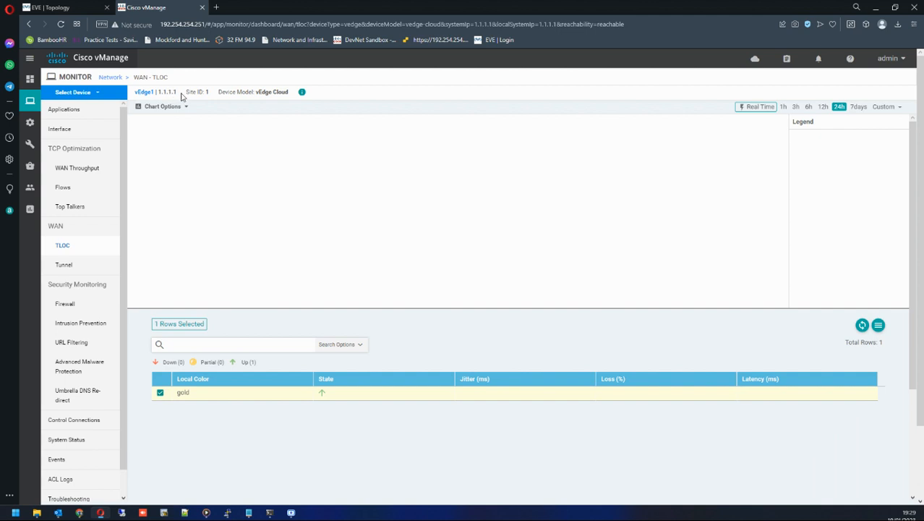
pyautogui.click(50, 7)
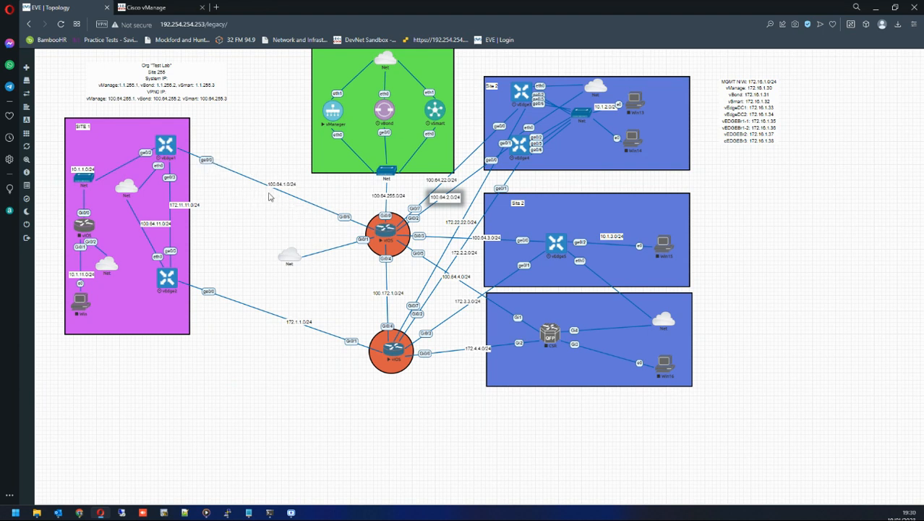
pyautogui.click(172, 9)
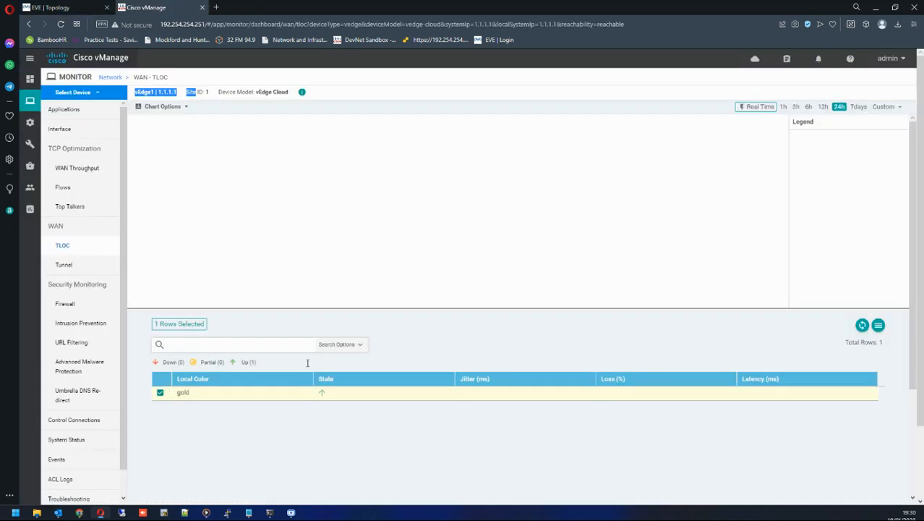
pyautogui.doubleClick(184, 392)
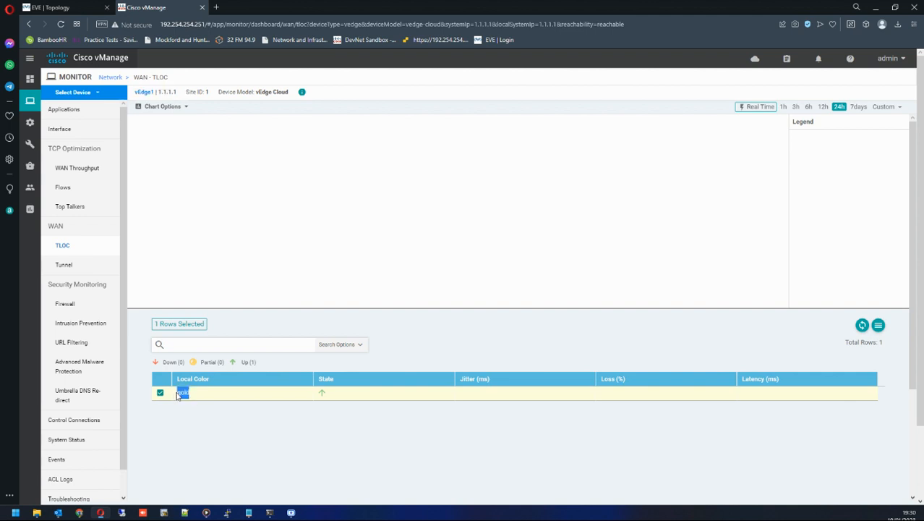
pyautogui.doubleClick(322, 392)
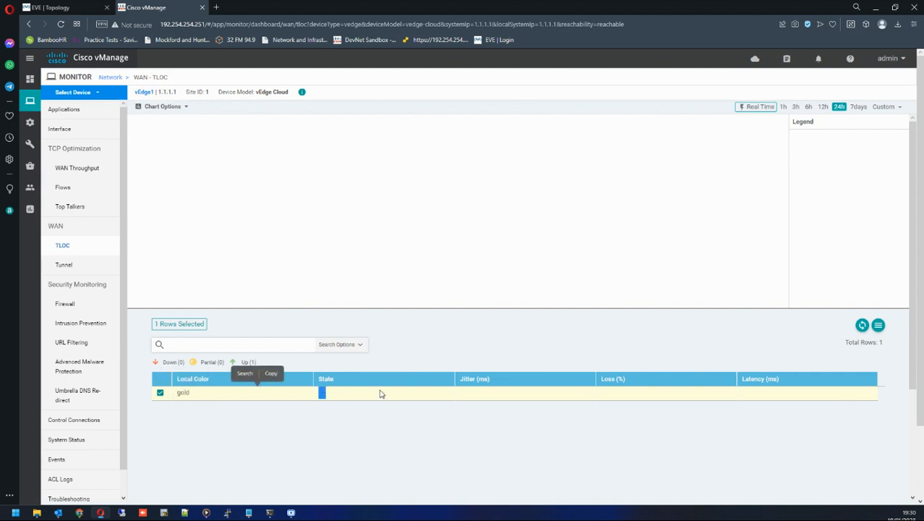
# Open vEdge1's WAN Tunnel view and examine the tunnel endpoints, glancing at the EVE topology tab.
pyautogui.click(82, 272)
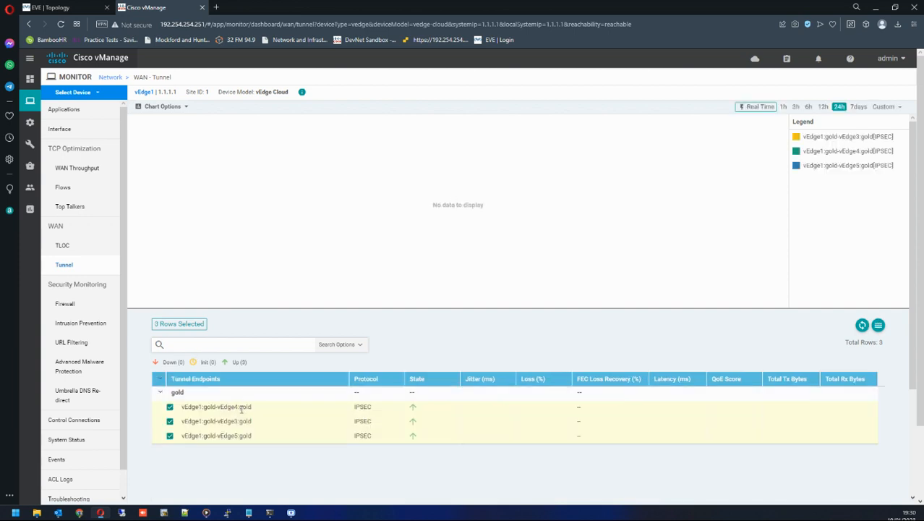
pyautogui.scroll(-2, 241, 407)
pyautogui.moveTo(183, 311); pyautogui.dragTo(217, 313)
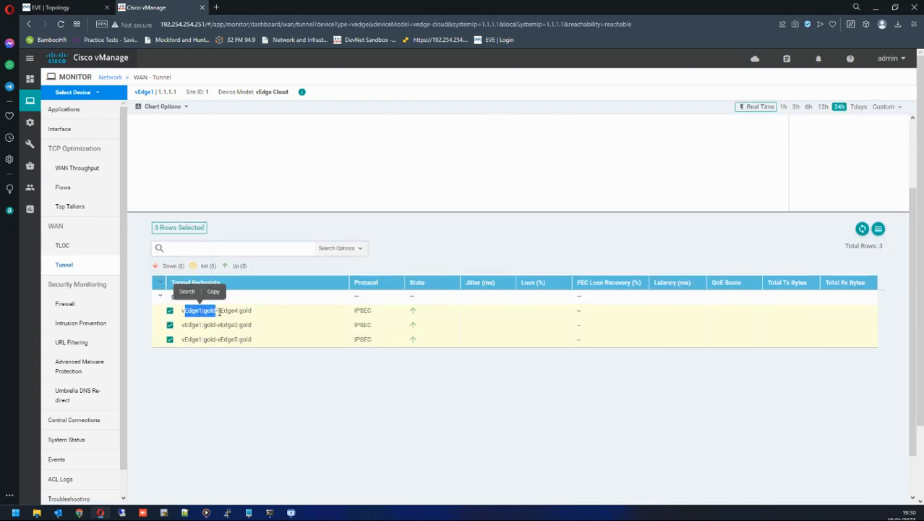
pyautogui.moveTo(218, 311); pyautogui.dragTo(254, 315)
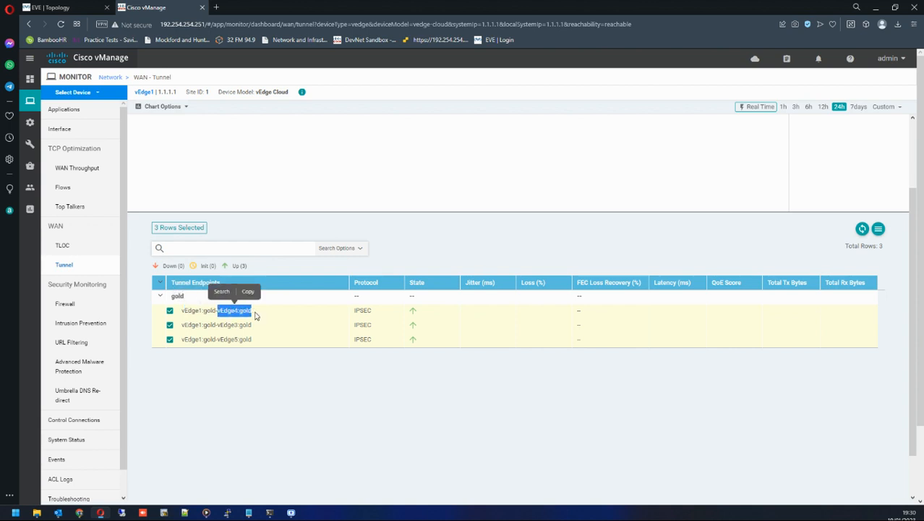
pyautogui.click(51, 7)
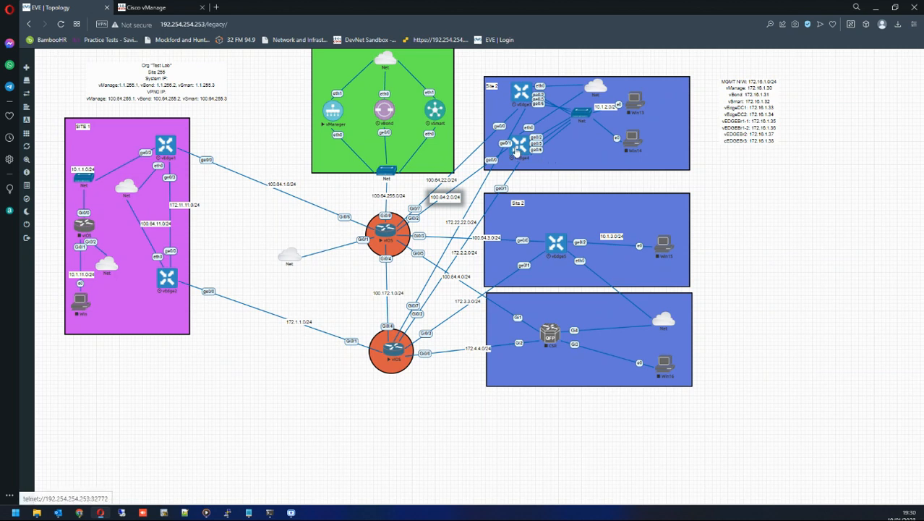
pyautogui.click(147, 7)
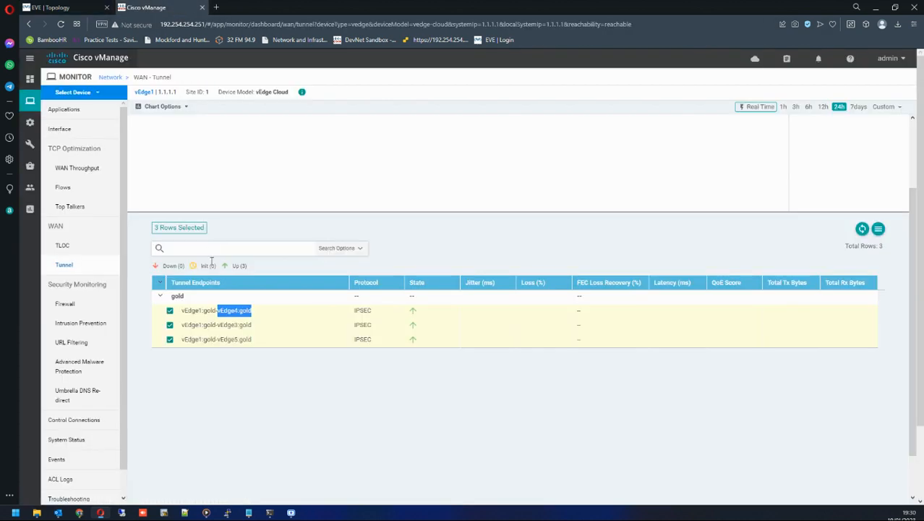
pyautogui.moveTo(197, 325); pyautogui.dragTo(264, 326)
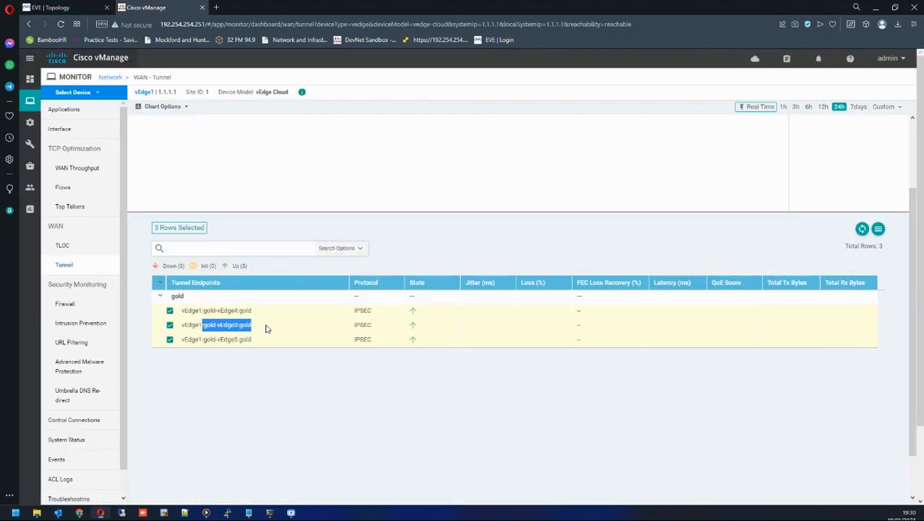
# Highlight the remote endpoints of vEdge1's three gold IPSEC tunnels in the tunnel table.
pyautogui.moveTo(204, 339); pyautogui.dragTo(264, 342)
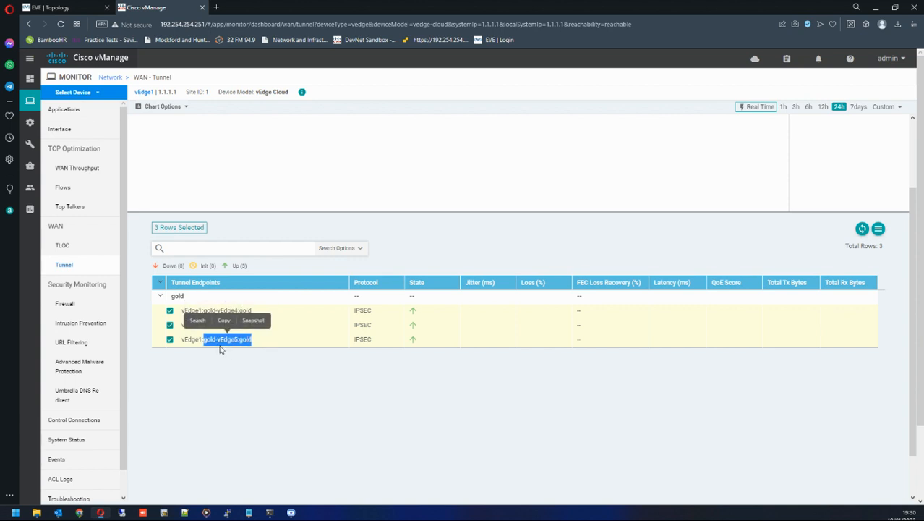
pyautogui.moveTo(187, 337); pyautogui.dragTo(276, 341)
pyautogui.click(179, 332)
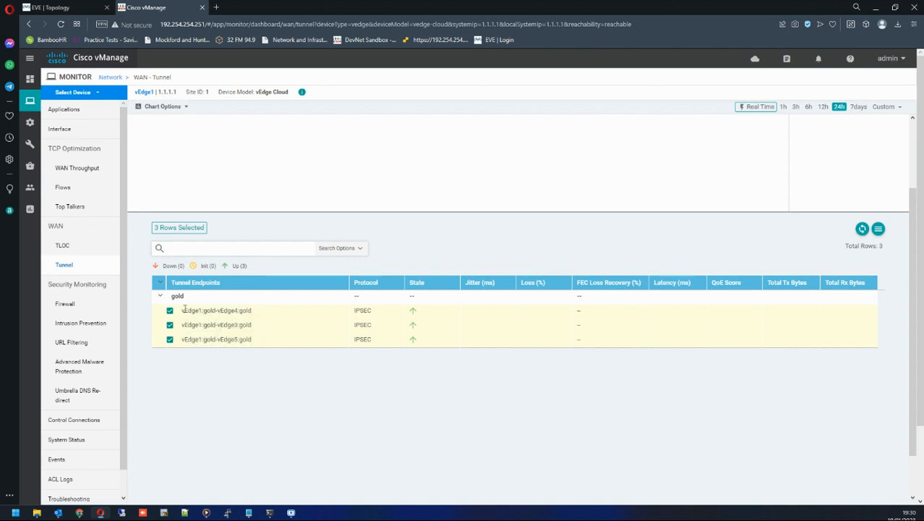
pyautogui.moveTo(185, 310); pyautogui.dragTo(243, 311)
# Switch the tunnel view to vEdge2 and examine its mpls tunnel endpoints and protocol.
pyautogui.click(98, 93)
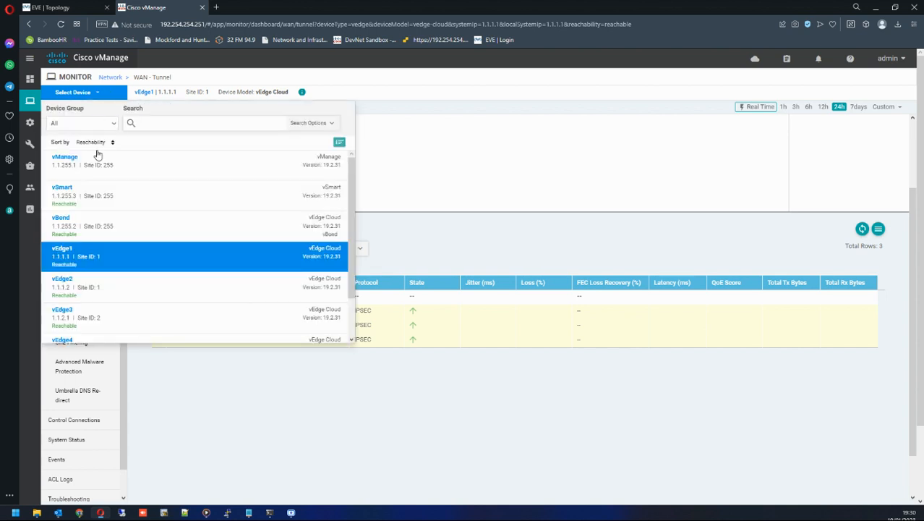
pyautogui.click(85, 292)
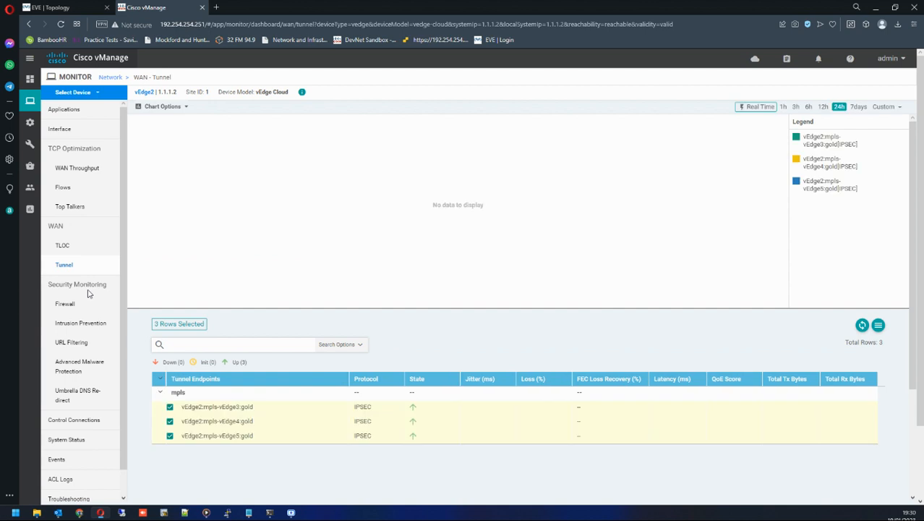
pyautogui.scroll(-2, 215, 316)
pyautogui.moveTo(184, 311); pyautogui.dragTo(215, 311)
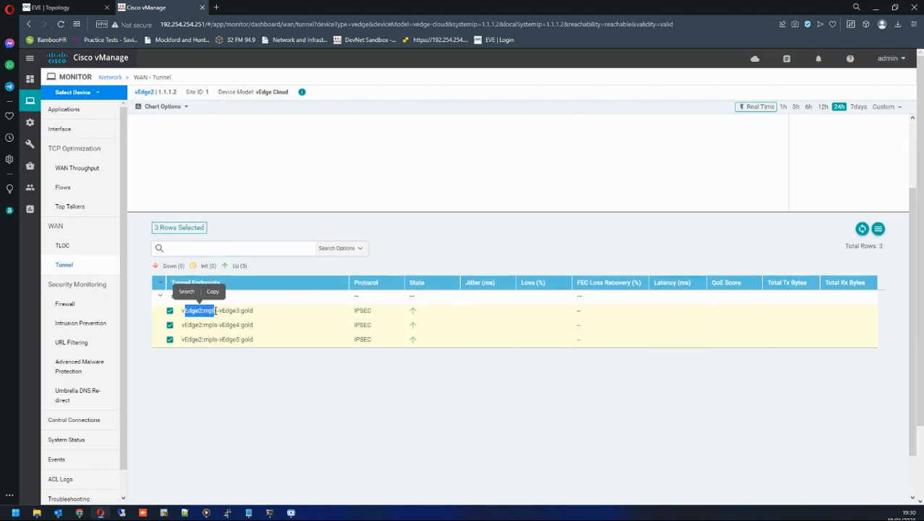
pyautogui.moveTo(233, 310); pyautogui.dragTo(244, 338)
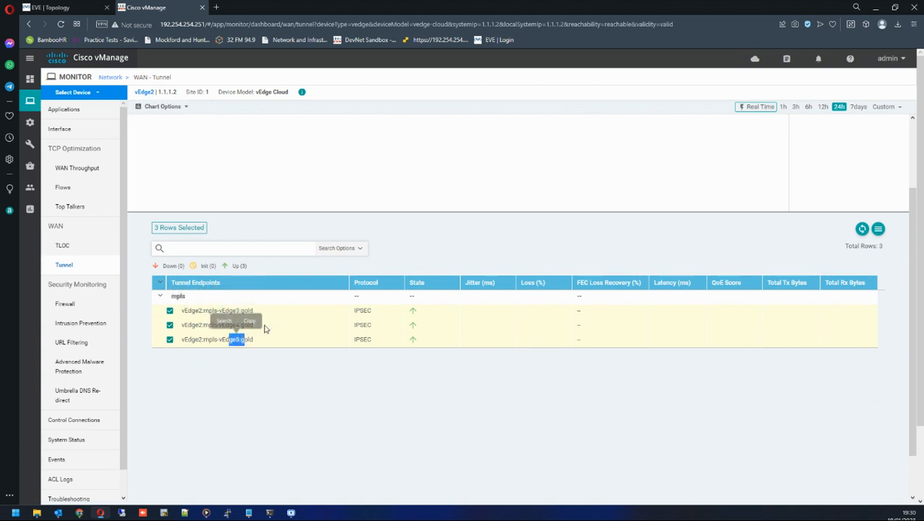
pyautogui.moveTo(351, 313); pyautogui.dragTo(371, 339)
pyautogui.scroll(-1, 101, 326)
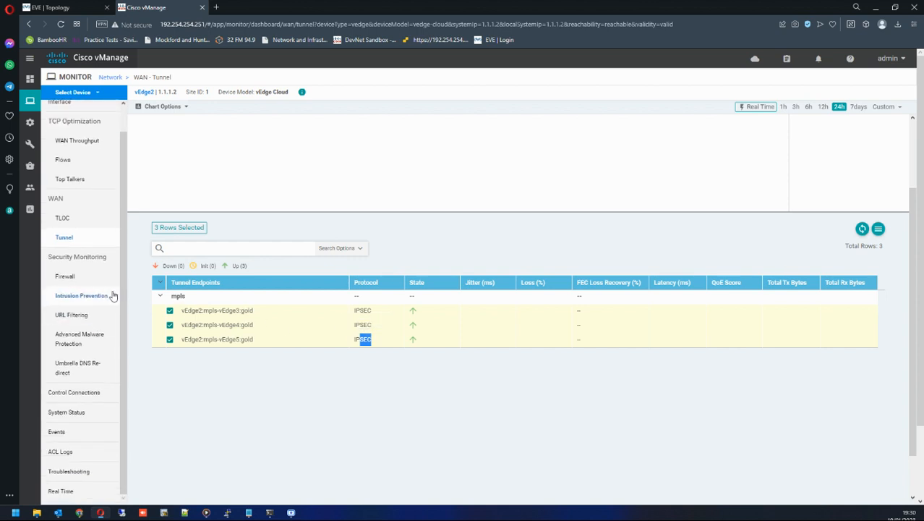
# Open vEdge2's Control Connections view and examine the peer types, system IPs, protocol and private ports.
pyautogui.click(91, 280)
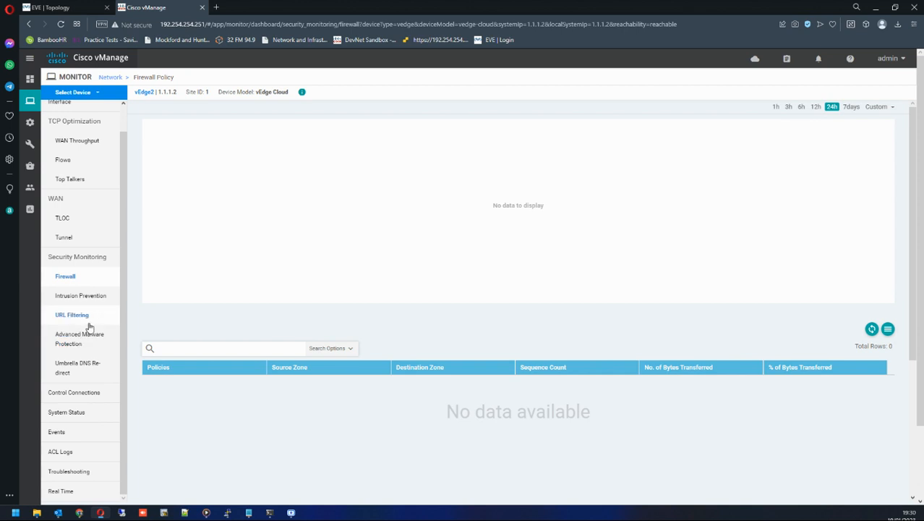
pyautogui.click(78, 396)
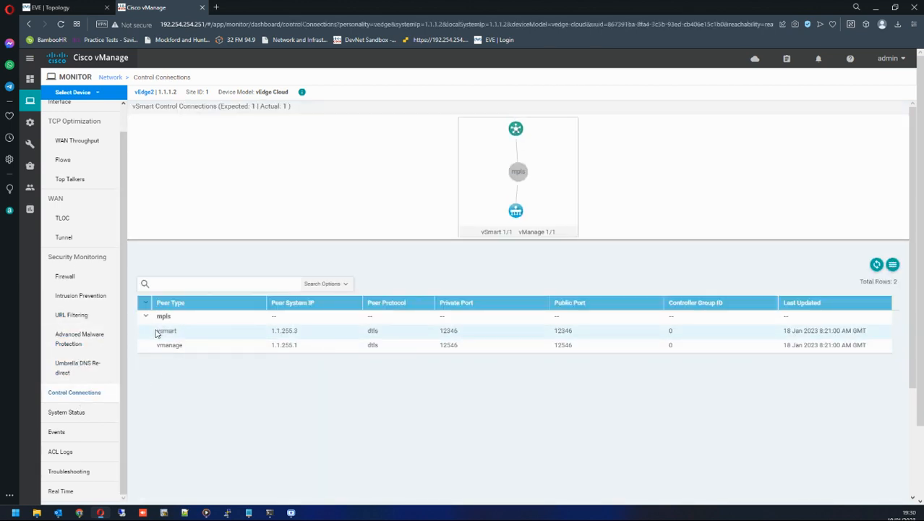
pyautogui.doubleClick(144, 92)
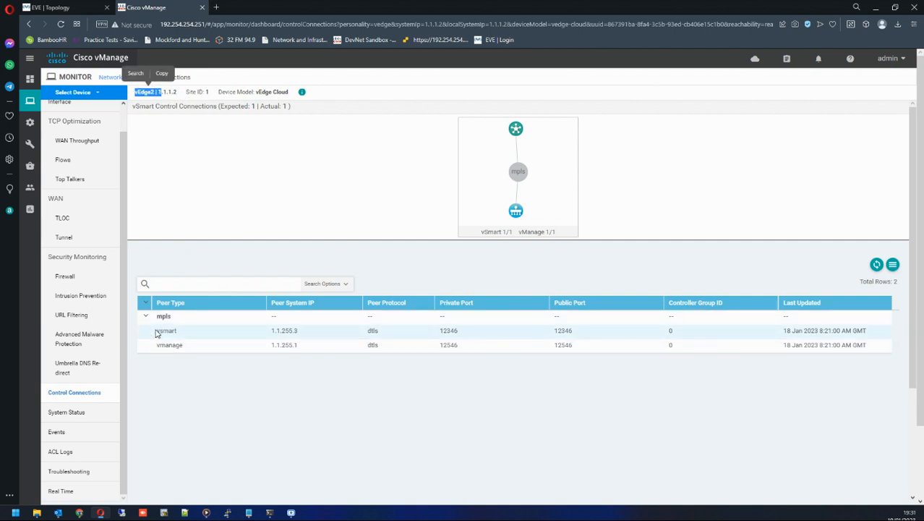
pyautogui.moveTo(158, 330); pyautogui.dragTo(521, 335)
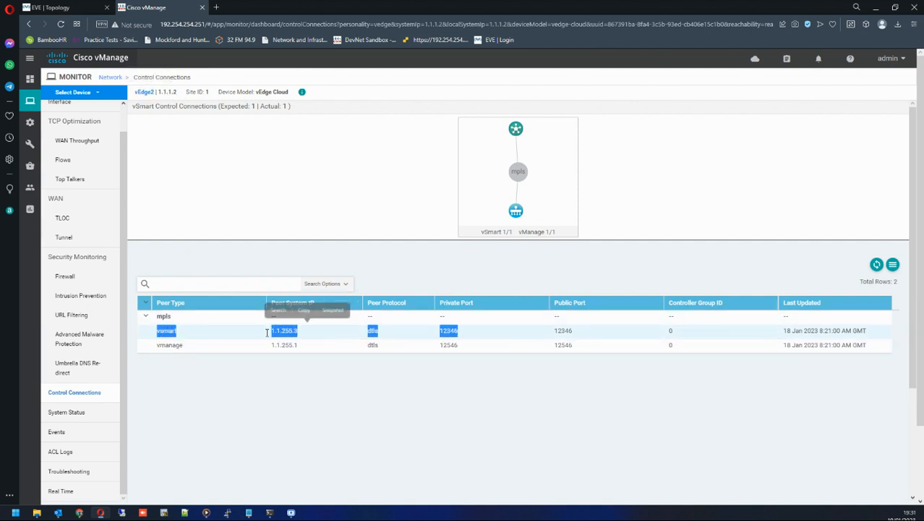
pyautogui.doubleClick(169, 345)
pyautogui.click(252, 345)
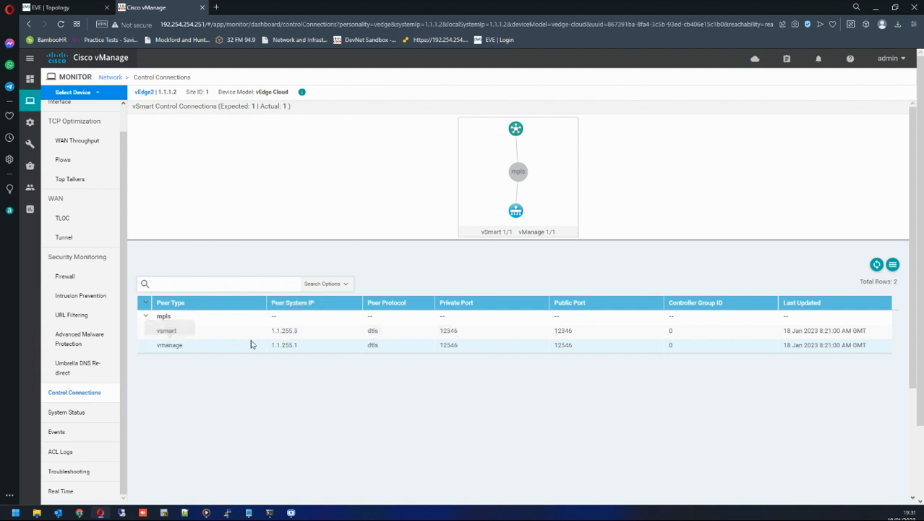
pyautogui.doubleClick(370, 331)
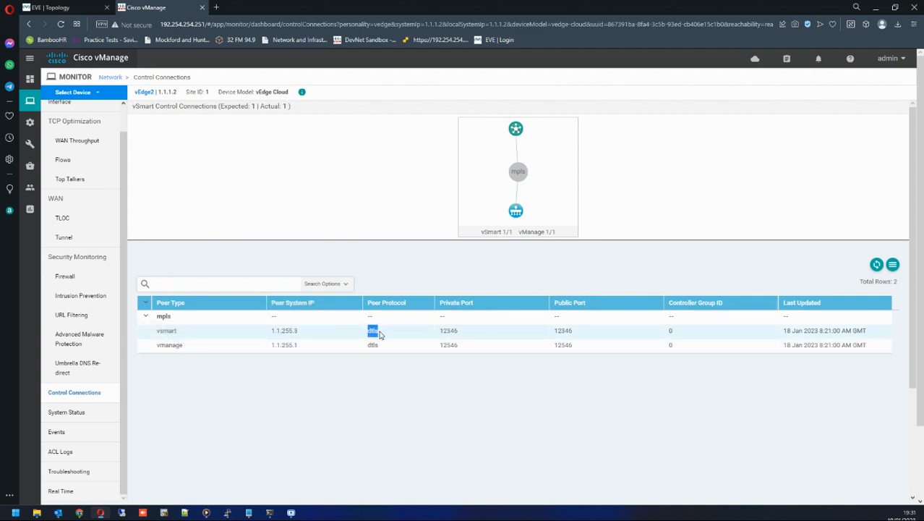
pyautogui.click(442, 328)
pyautogui.doubleClick(447, 331)
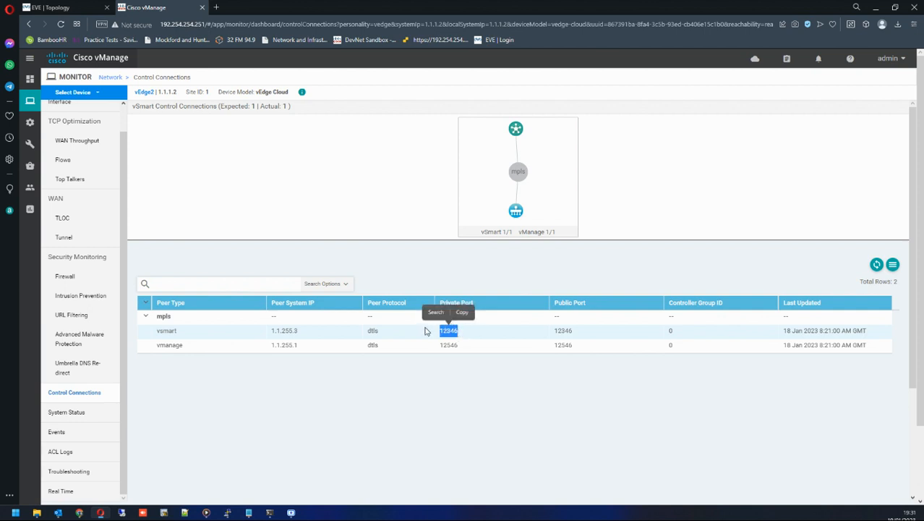
pyautogui.doubleClick(166, 330)
pyautogui.doubleClick(167, 345)
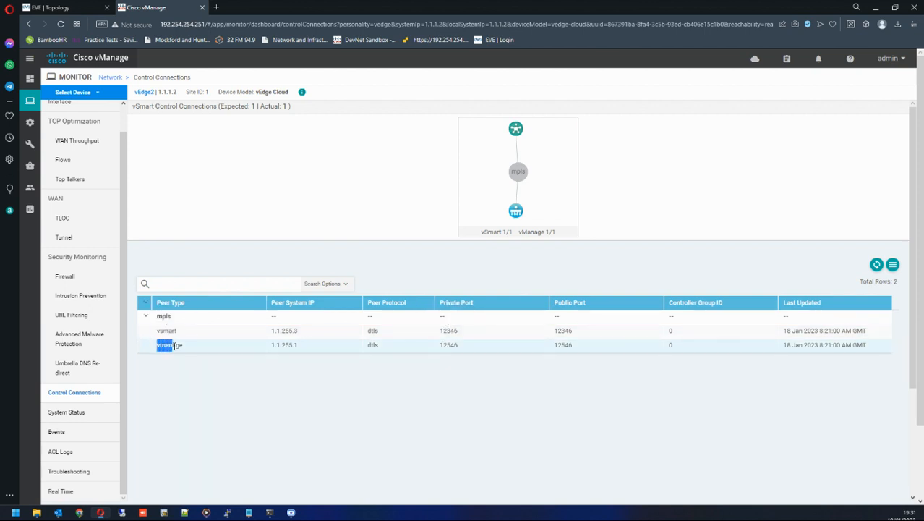
# Browse vEdge2's Troubleshooting and System Status pages.
pyautogui.click(70, 471)
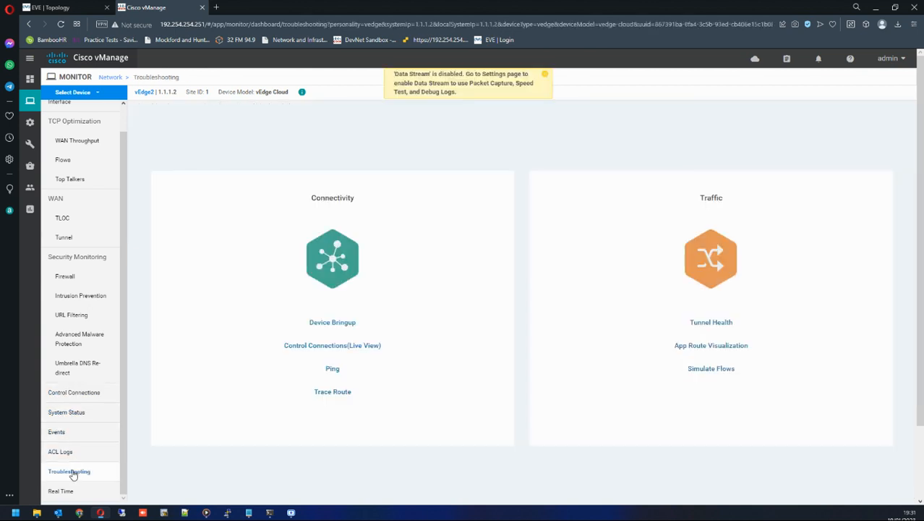
pyautogui.click(75, 394)
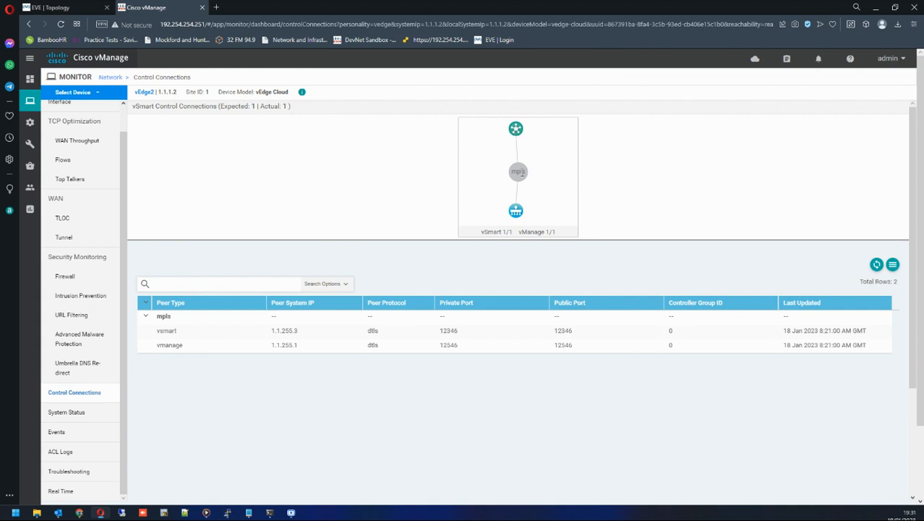
pyautogui.click(75, 414)
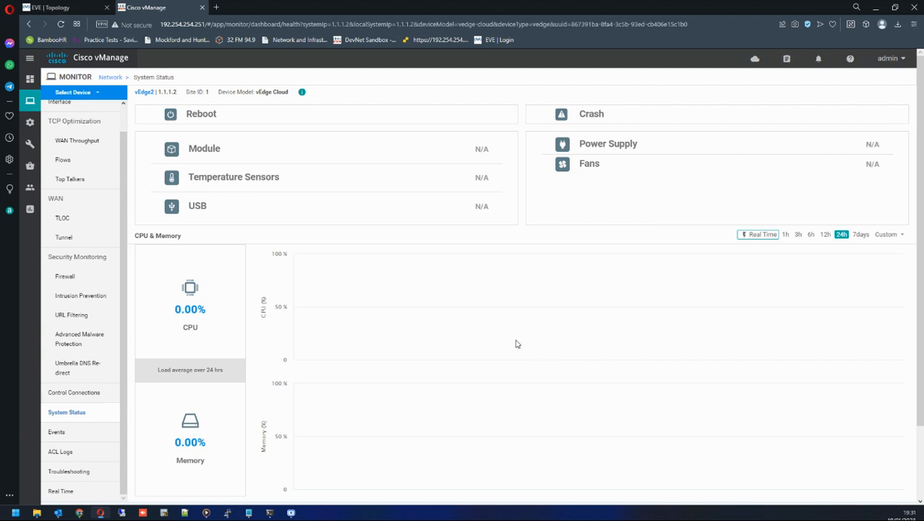
pyautogui.click(67, 474)
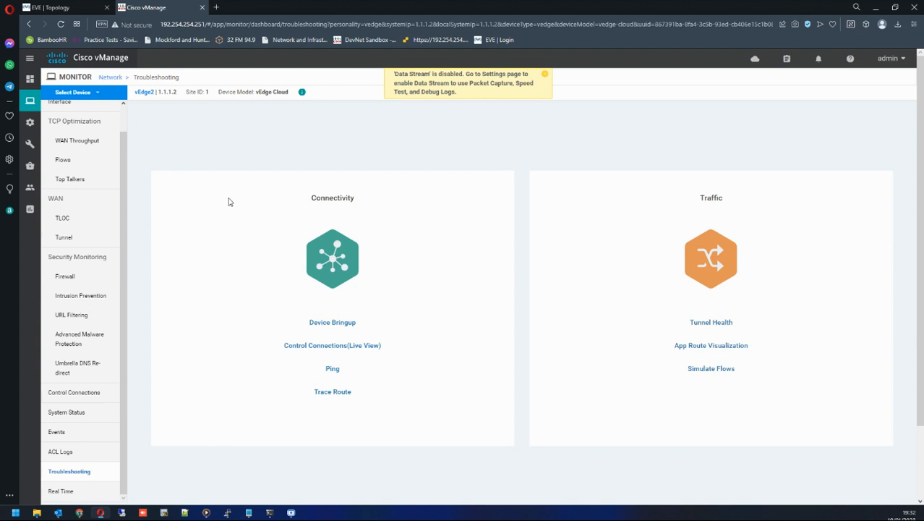
# Open vEdge2's Real Time view, browse the device options list and examine the System Information properties.
pyautogui.click(75, 494)
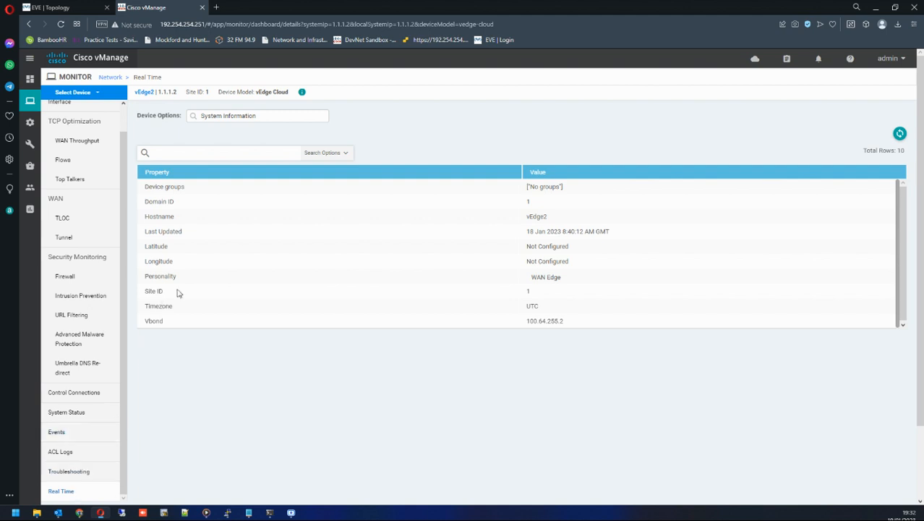
pyautogui.click(217, 120)
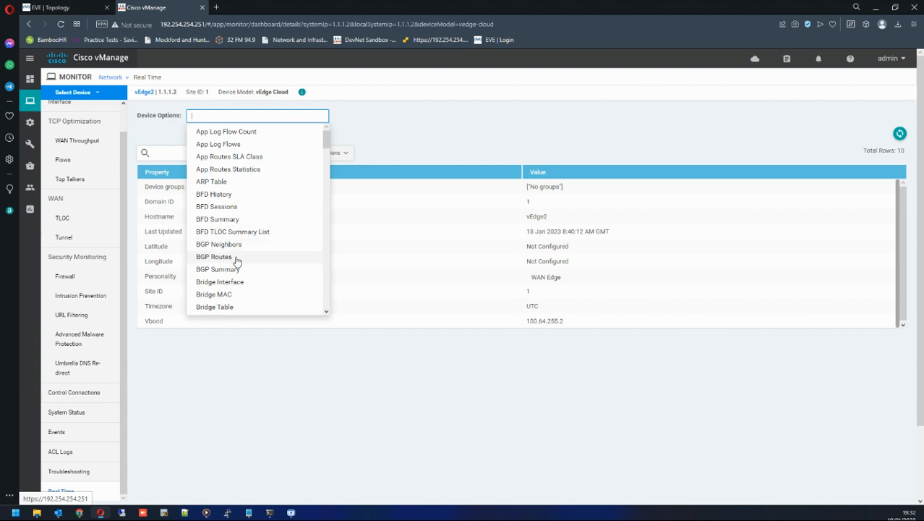
pyautogui.scroll(-1, 238, 255)
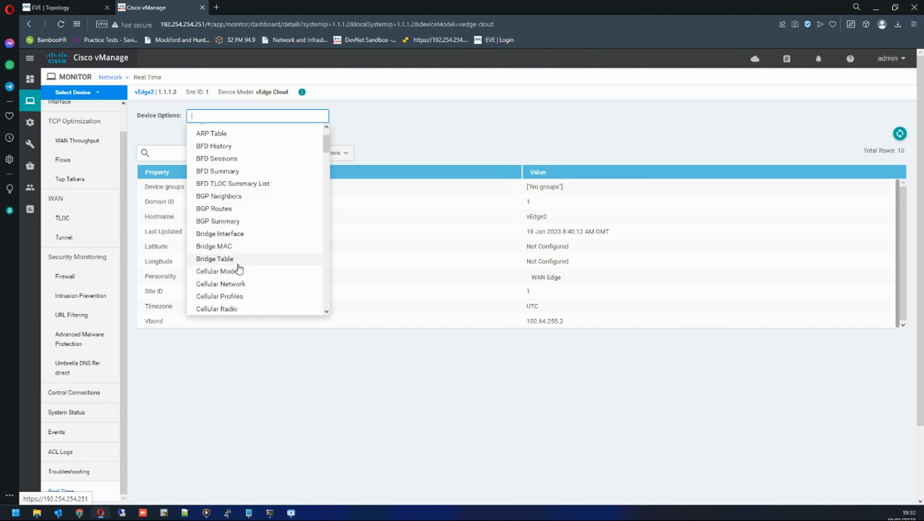
pyautogui.scroll(-8, 239, 269)
pyautogui.scroll(3, 238, 269)
pyautogui.scroll(-3, 239, 270)
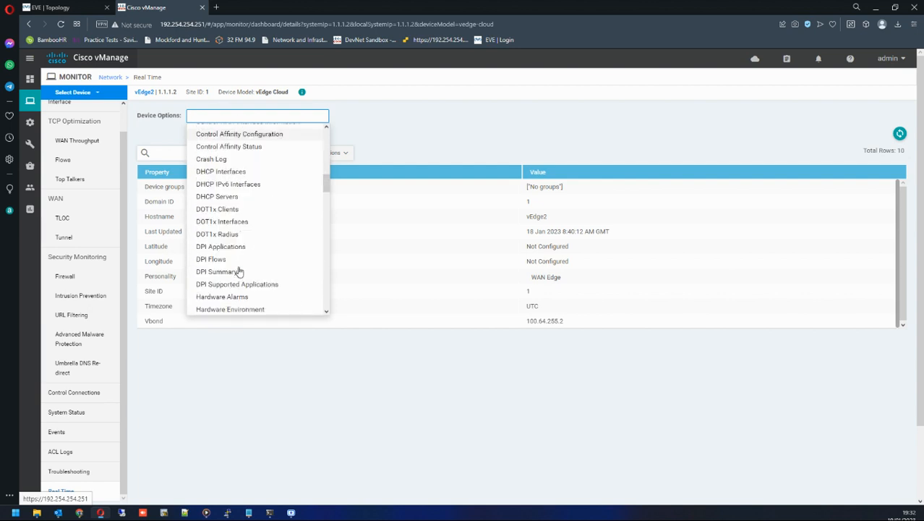
pyautogui.scroll(-8, 239, 272)
pyautogui.scroll(4, 239, 271)
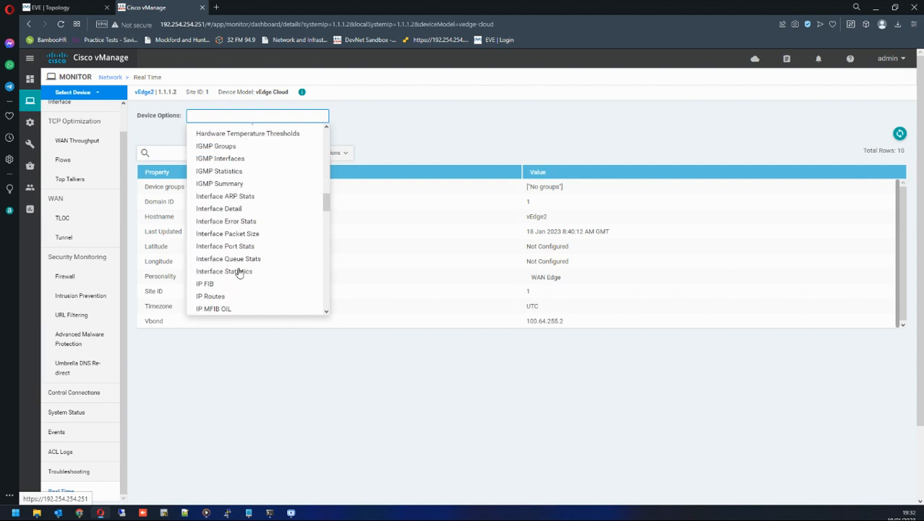
pyautogui.scroll(2, 239, 271)
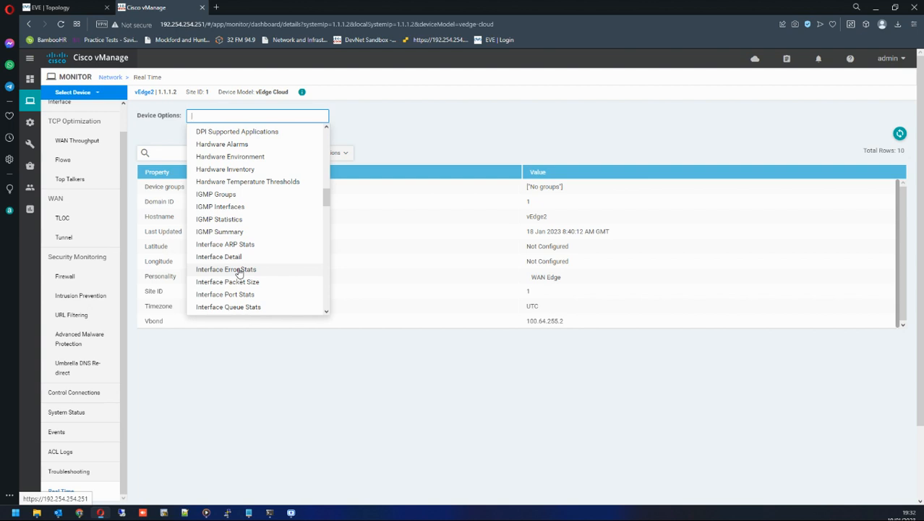
pyautogui.click(375, 134)
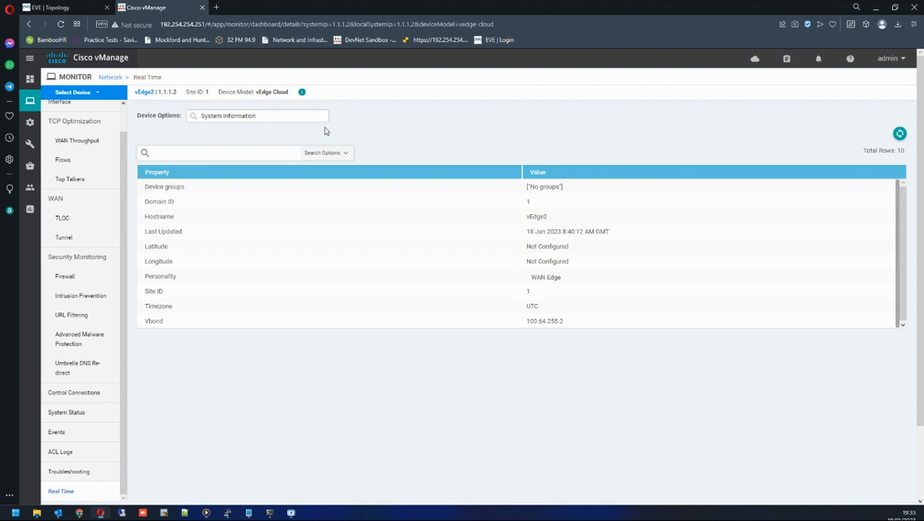
pyautogui.moveTo(145, 186); pyautogui.dragTo(274, 290)
pyautogui.scroll(-2, 80, 463)
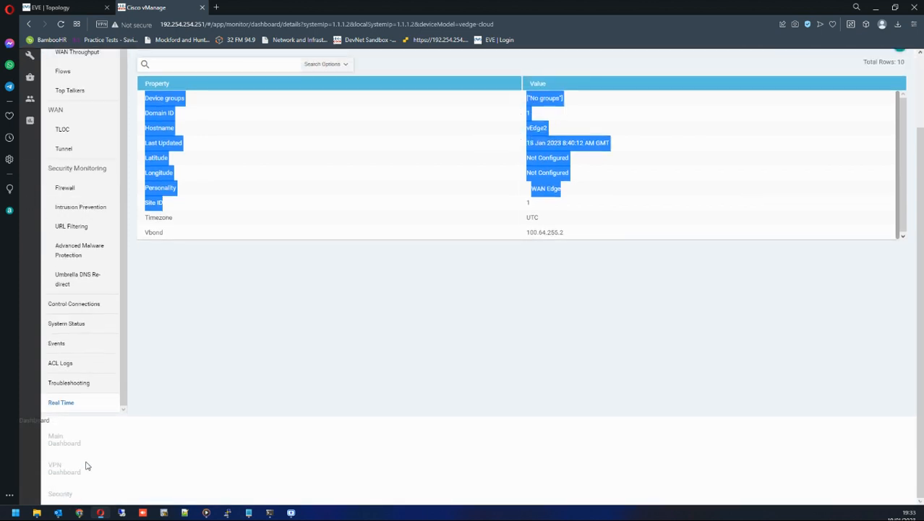
pyautogui.scroll(3, 83, 449)
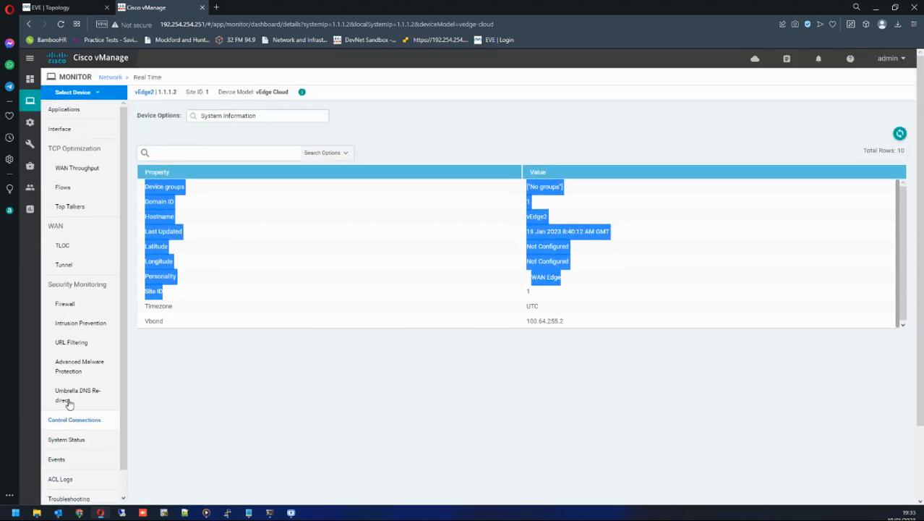
pyautogui.click(340, 134)
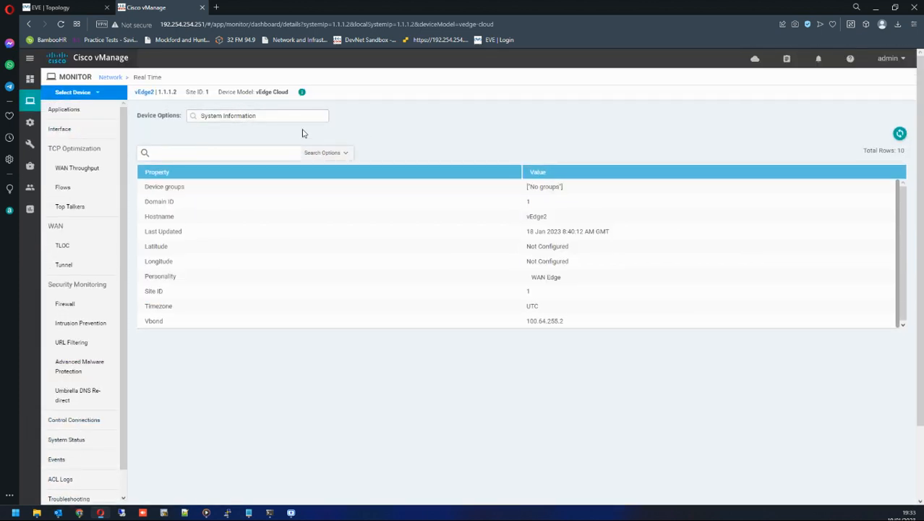
# Open the Configuration Templates page.
pyautogui.moveTo(30, 85)
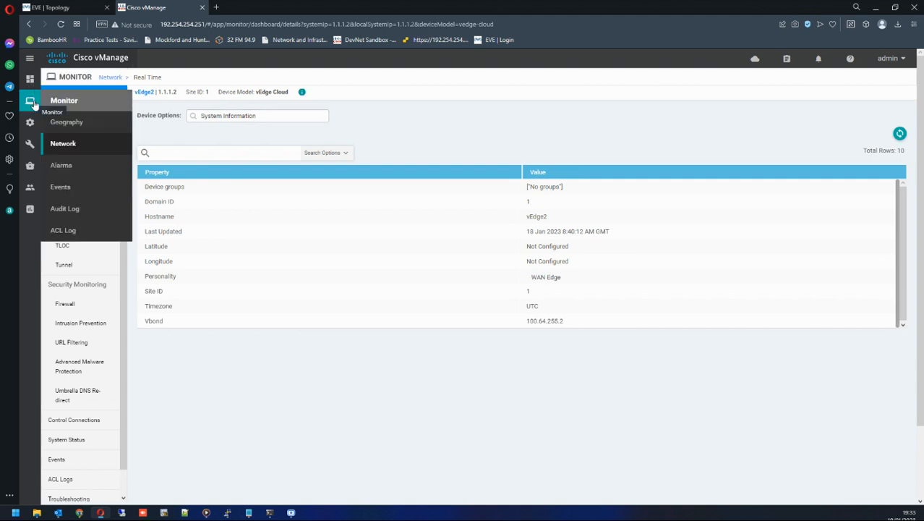
pyautogui.moveTo(29, 122)
pyautogui.click(88, 210)
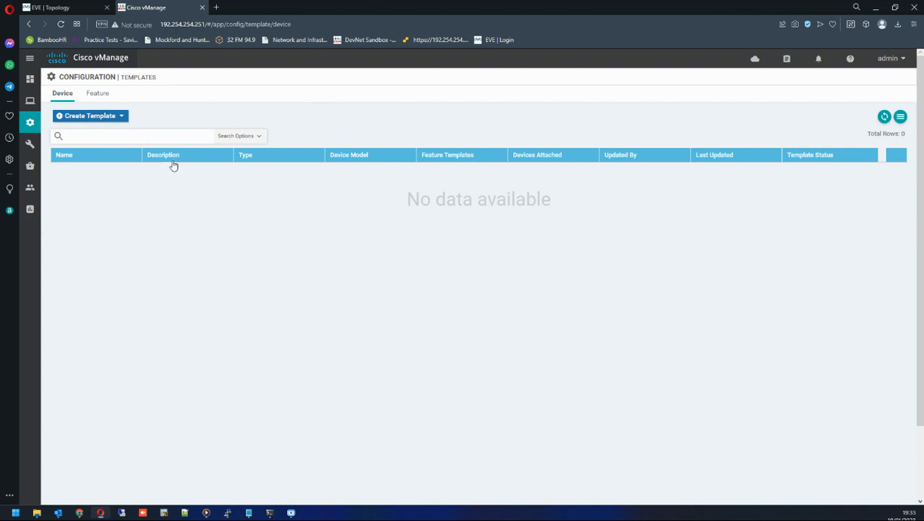
# Bring up the vEdge5 console window and log in as admin with the account password.
pyautogui.moveTo(227, 512)
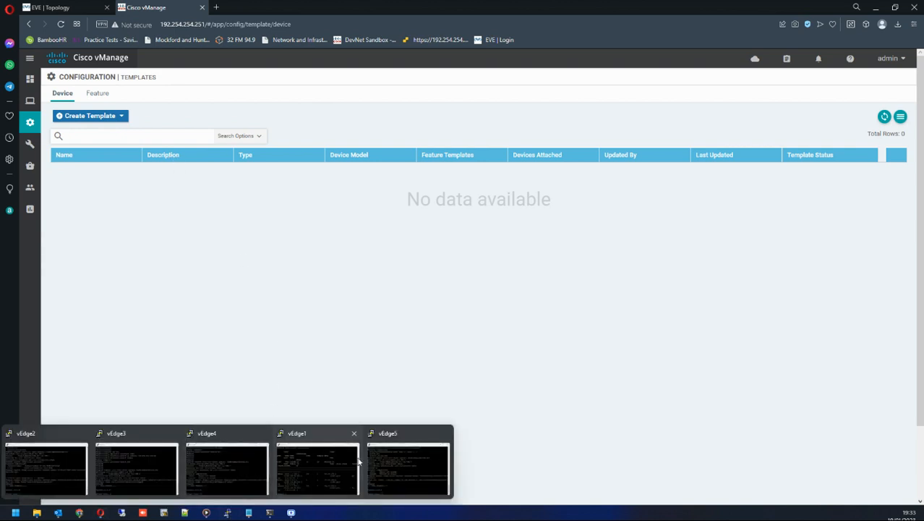
pyautogui.click(406, 463)
pyautogui.moveTo(583, 234); pyautogui.dragTo(267, 92)
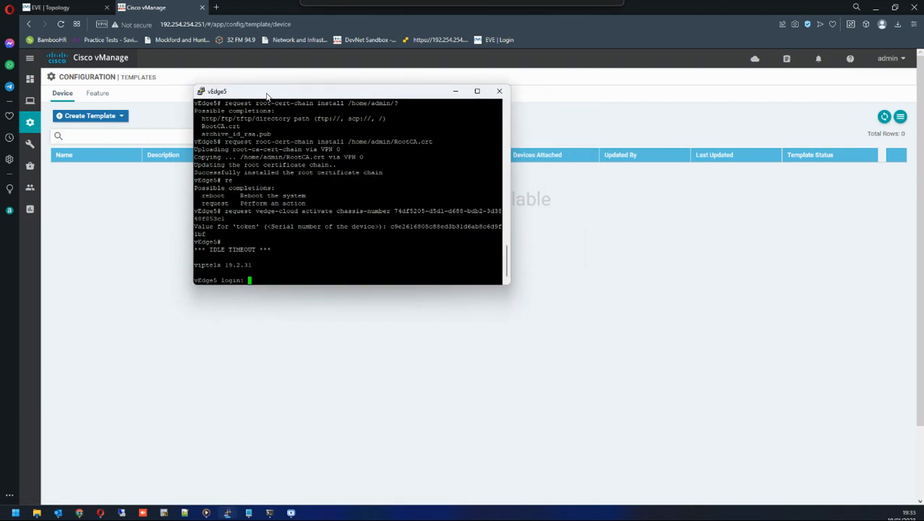
pyautogui.press('Return')
pyautogui.press('Return')
pyautogui.press('Return')
pyautogui.press('Return')
pyautogui.press('Return')
pyautogui.press('Return')
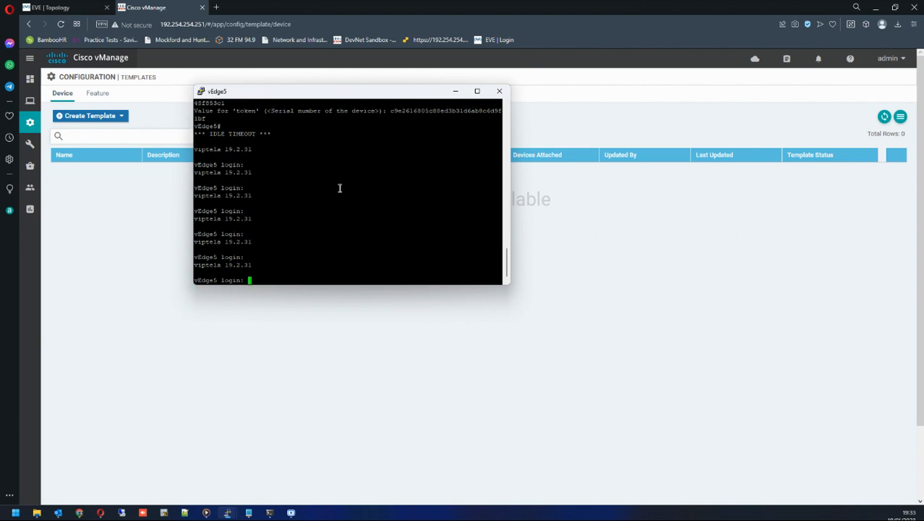
pyautogui.write('admin')
pyautogui.press('Return')
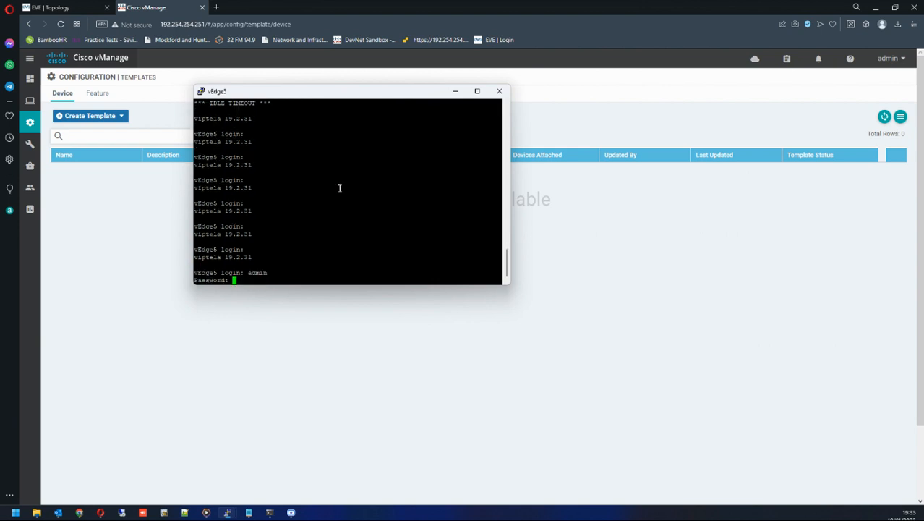
pyautogui.write('admin')
pyautogui.press('Return')
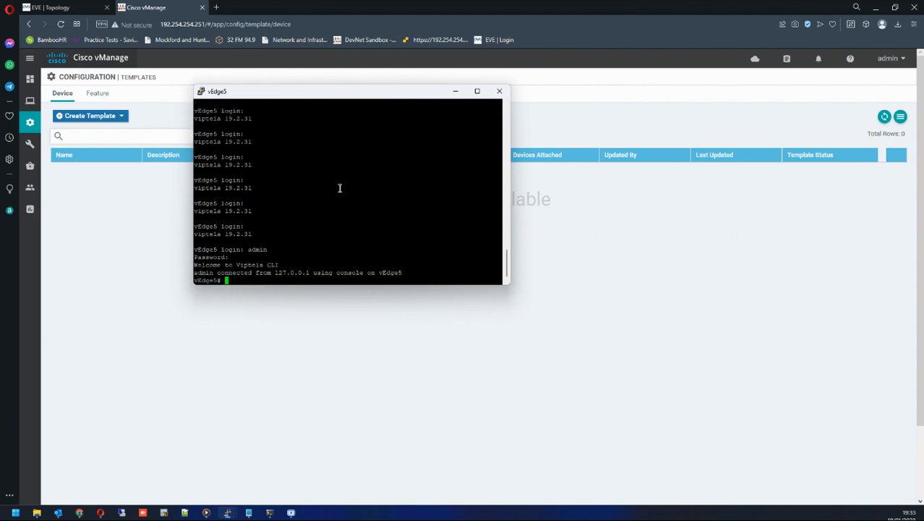
# Enter configuration terminal mode on vEdge5 with config t.
pyautogui.press('Return')
pyautogui.press('Return')
pyautogui.press('Return')
pyautogui.press('Return')
pyautogui.press('Return')
pyautogui.press('Return')
pyautogui.press('Return')
pyautogui.press('Return')
pyautogui.press('Return')
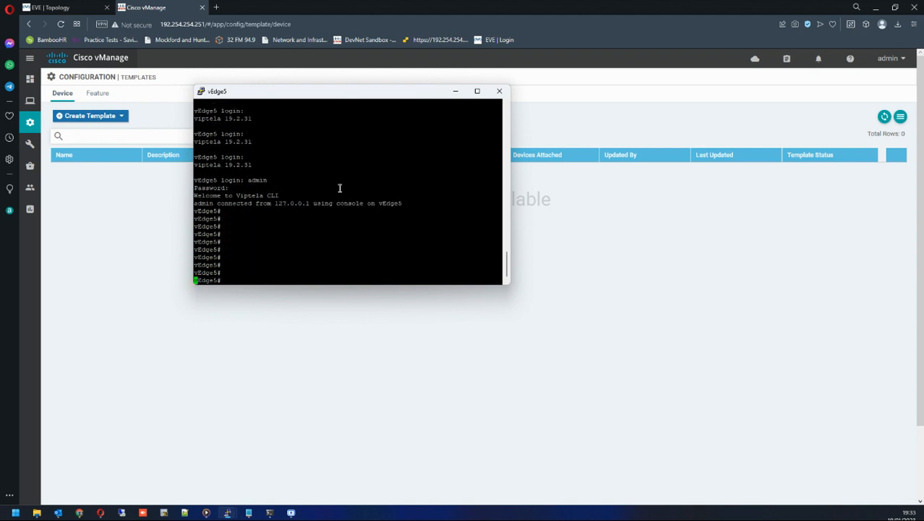
pyautogui.press('Return')
pyautogui.press('Return')
pyautogui.press('Return')
pyautogui.write('config')
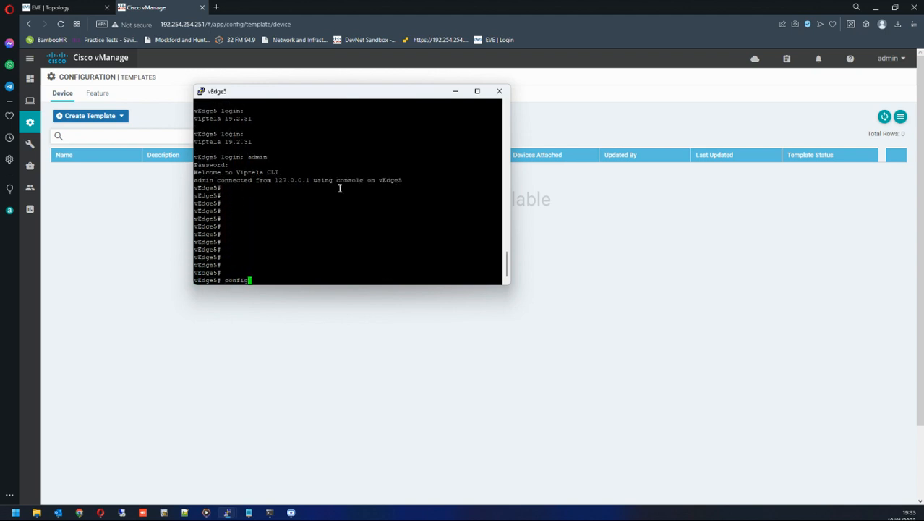
pyautogui.write(' t')
pyautogui.press('Return')
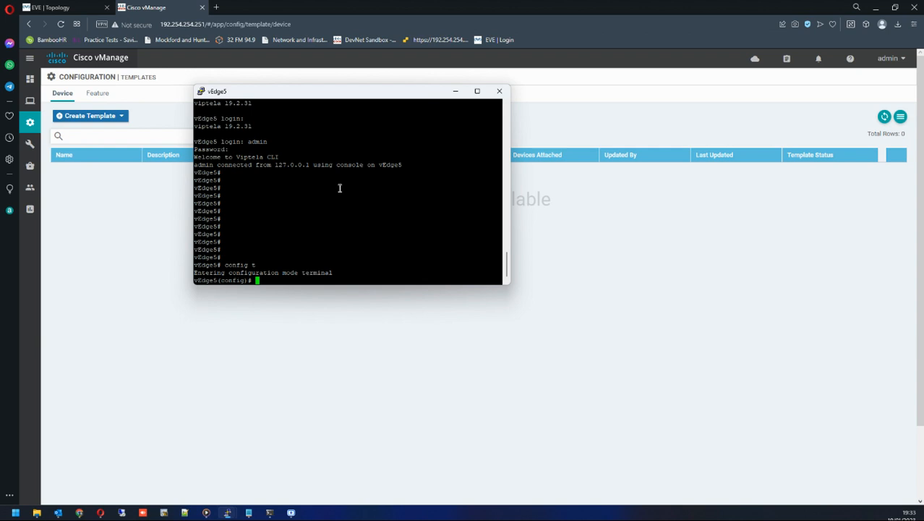
# Browse the Device and Feature template lists, moving the vEdge5 console aside.
pyautogui.click(177, 110)
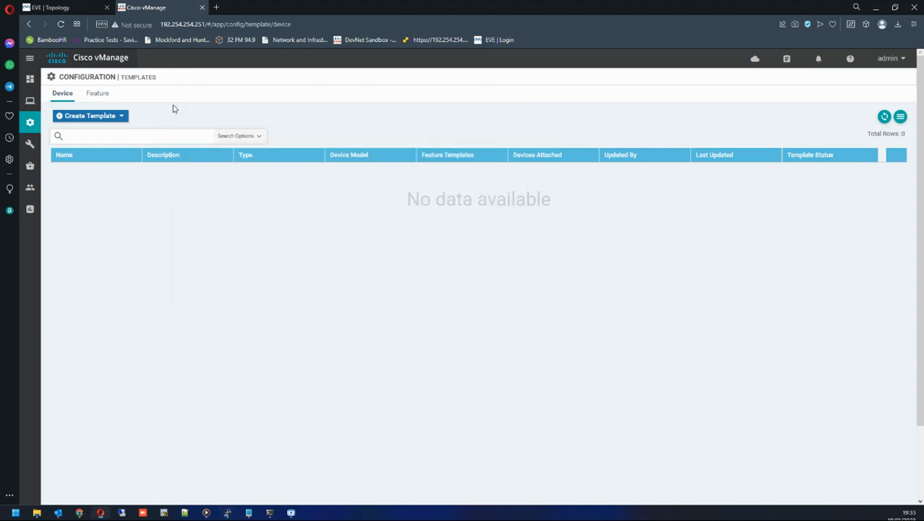
pyautogui.click(91, 97)
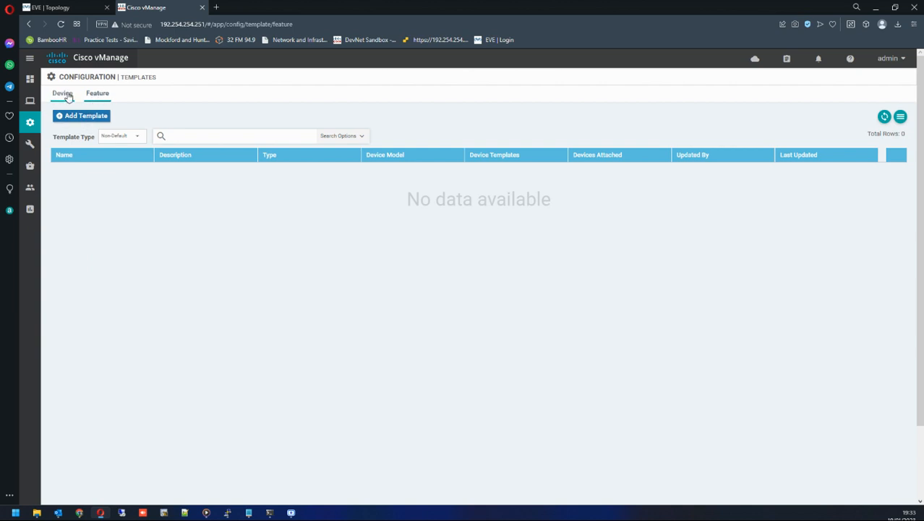
pyautogui.click(68, 97)
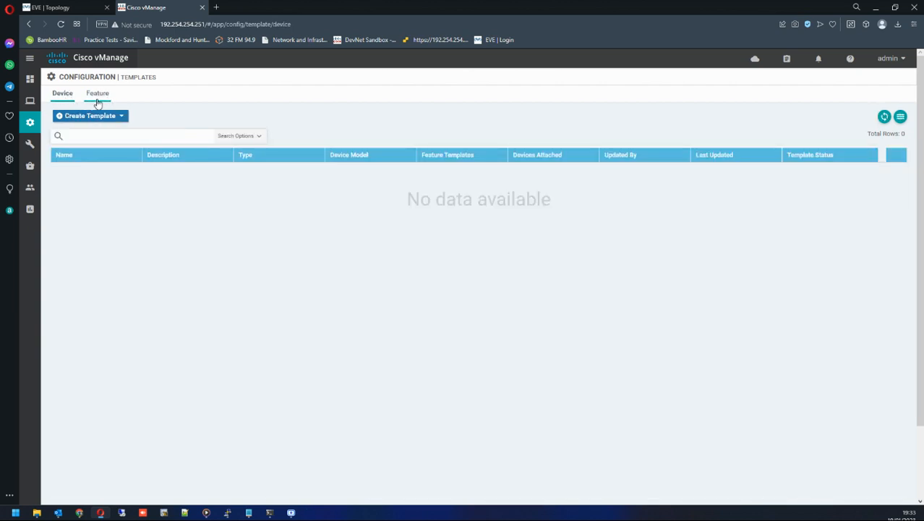
pyautogui.click(98, 103)
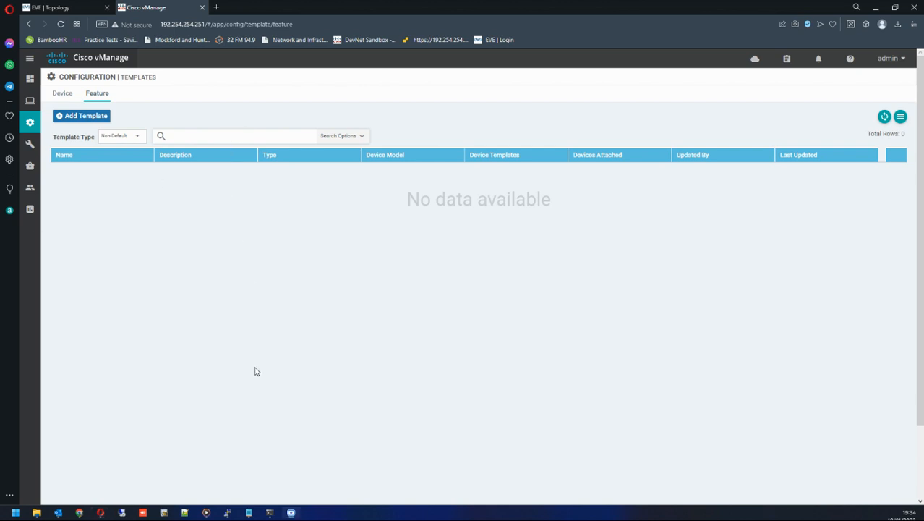
pyautogui.moveTo(229, 512)
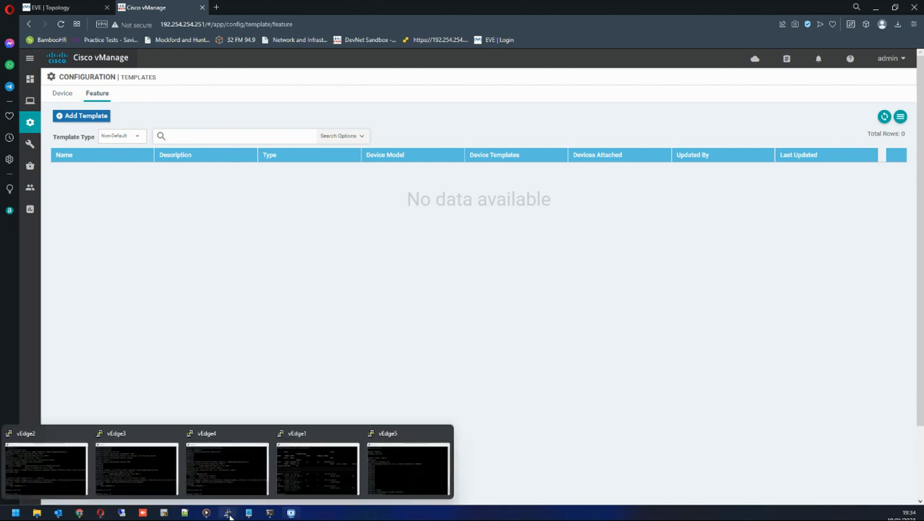
pyautogui.click(416, 469)
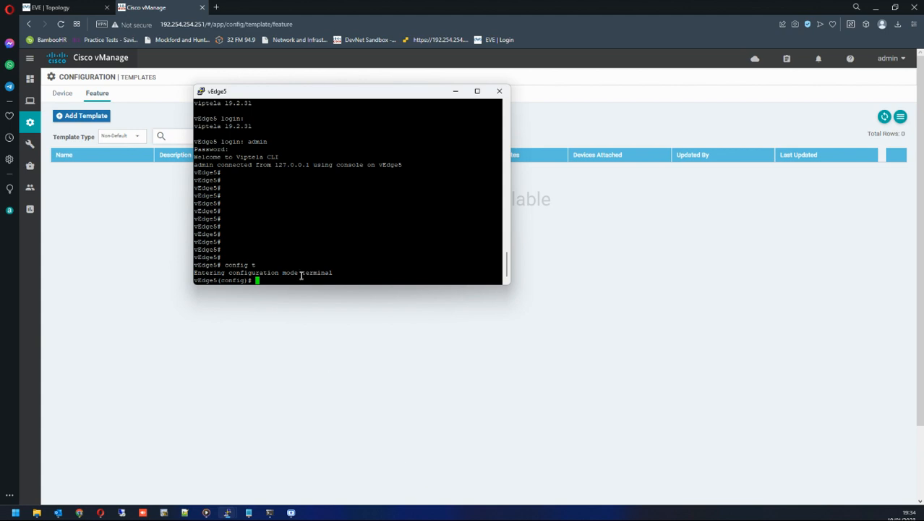
pyautogui.moveTo(298, 99); pyautogui.dragTo(320, 120)
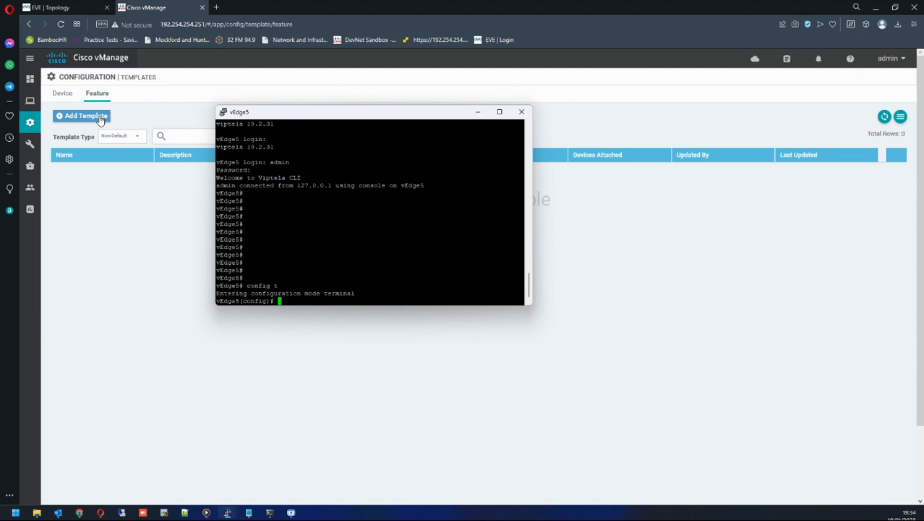
pyautogui.click(68, 96)
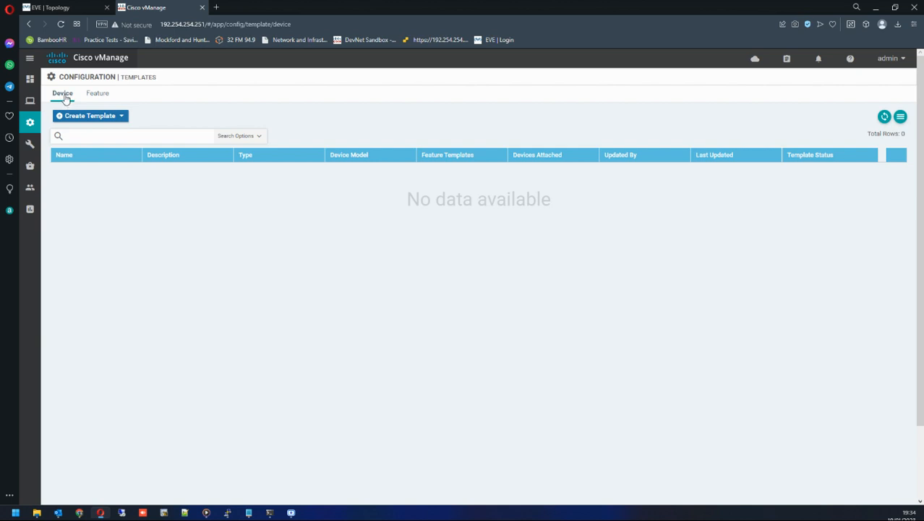
pyautogui.click(91, 100)
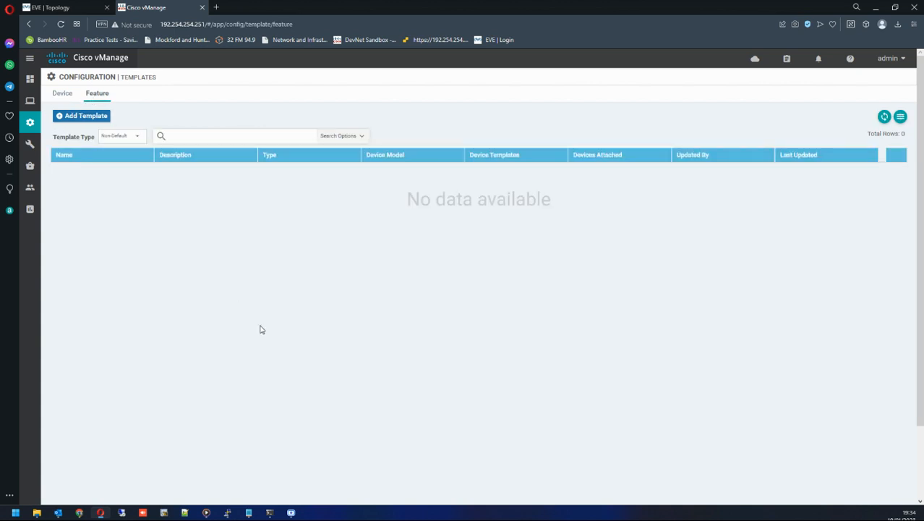
# Try to show the running configuration with sh run from configuration mode.
pyautogui.moveTo(227, 513)
pyautogui.click(397, 460)
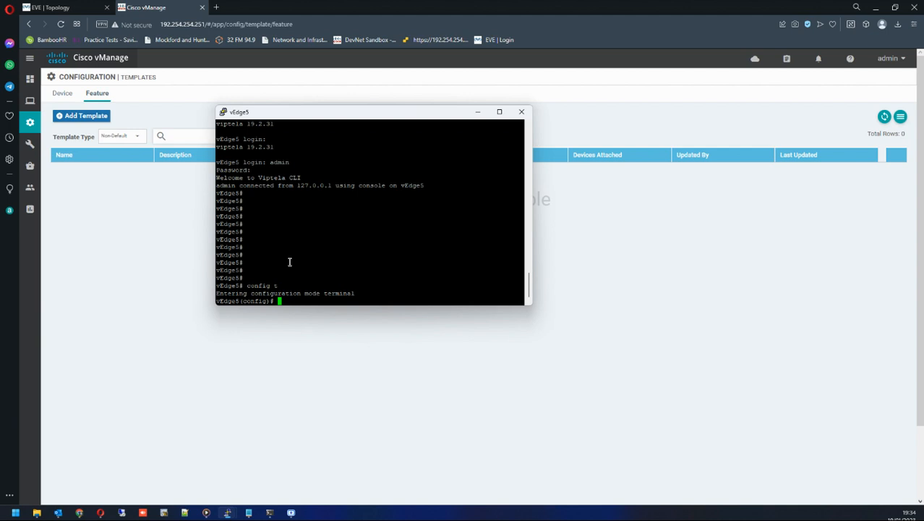
pyautogui.write('sh run')
pyautogui.press('Return')
pyautogui.press('Up')
pyautogui.press('Return')
pyautogui.press('Up')
pyautogui.press('BackSpace')
pyautogui.press('BackSpace')
pyautogui.press('BackSpace')
pyautogui.press('BackSpace')
pyautogui.press('BackSpace')
pyautogui.press('BackSpace')
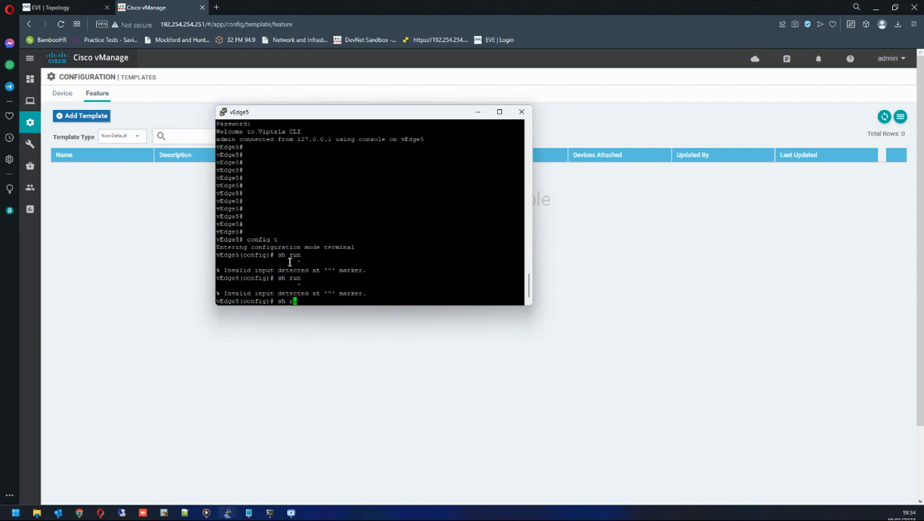
# Leave configuration mode with end and display vEdge5's running configuration.
pyautogui.write('end')
pyautogui.press('Return')
pyautogui.press('Return')
pyautogui.press('Return')
pyautogui.press('Return')
pyautogui.write('sh run')
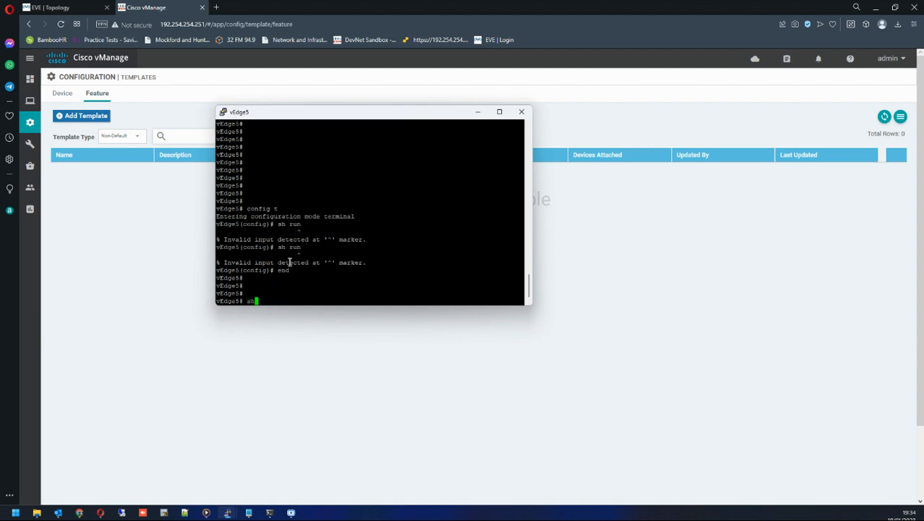
pyautogui.press('Tab')
pyautogui.press('Return')
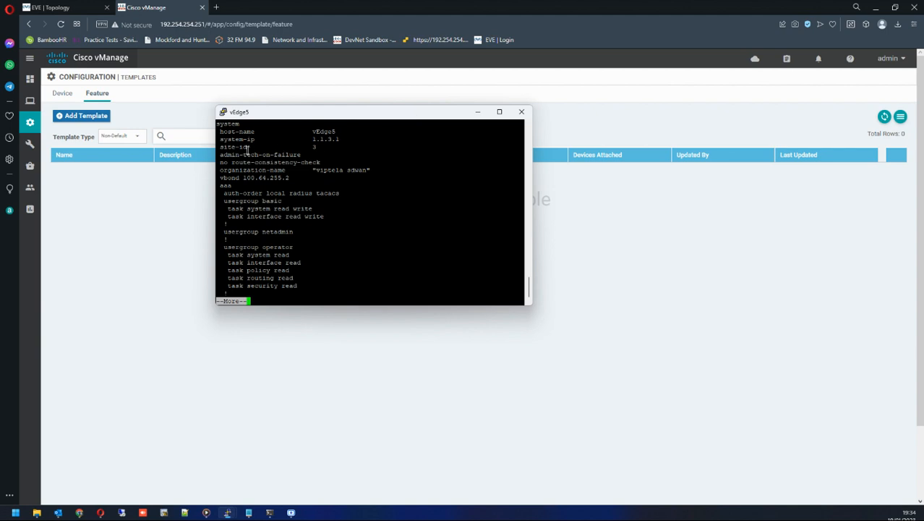
# Enlarge the console and examine the system block and the VPN 0 ge0/0 tunnel interface settings.
pyautogui.moveTo(532, 304); pyautogui.dragTo(651, 389)
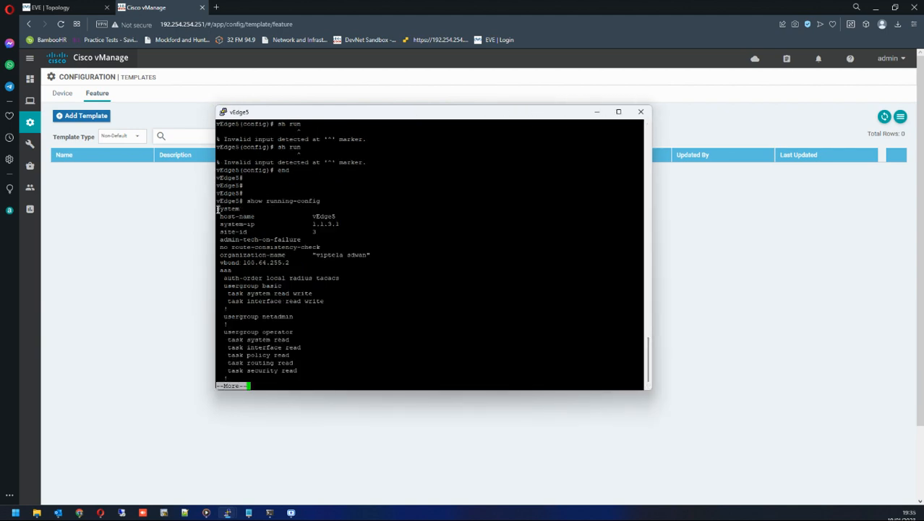
pyautogui.moveTo(218, 209); pyautogui.dragTo(376, 264)
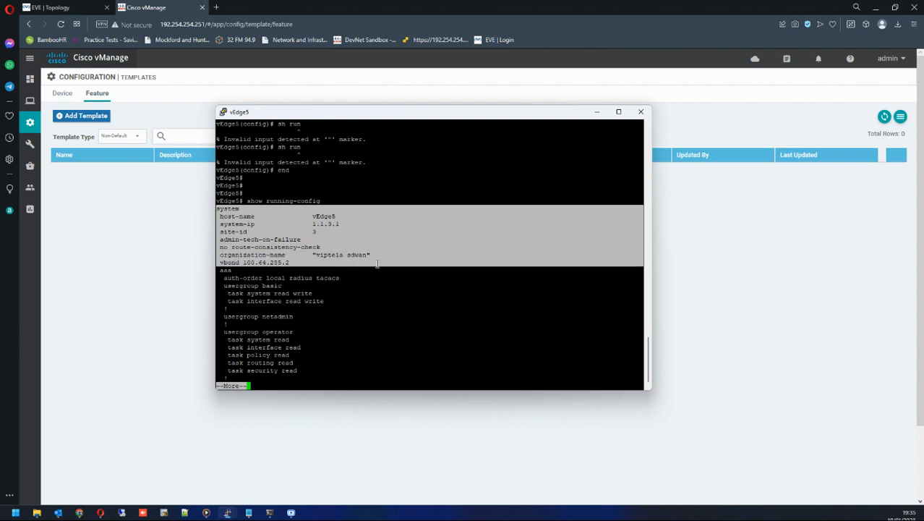
pyautogui.press('space')
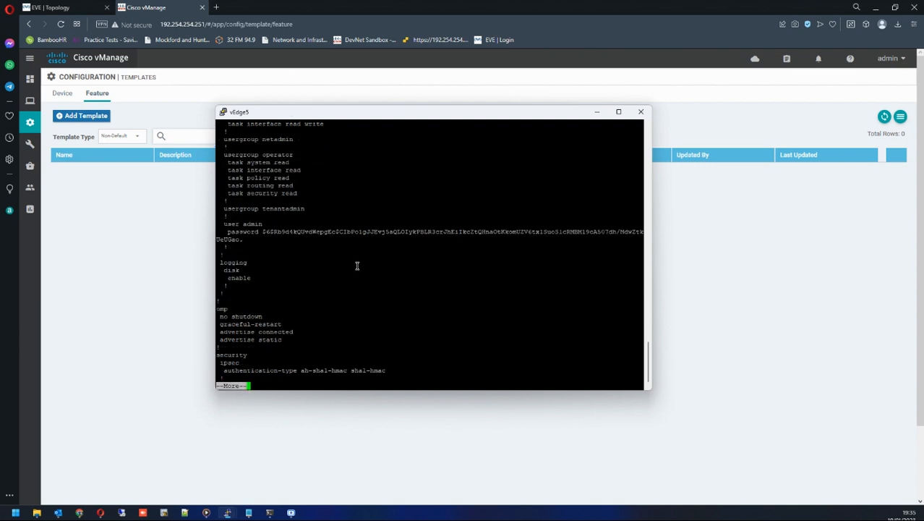
pyautogui.press('space')
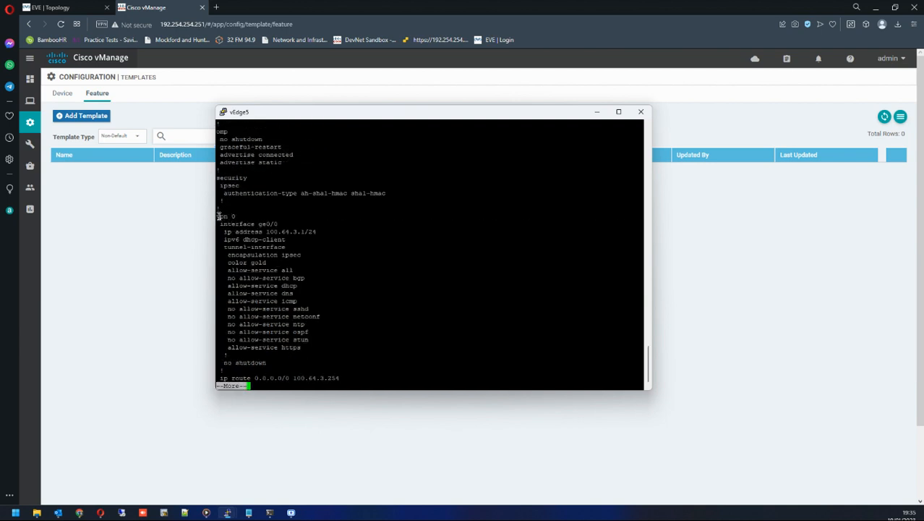
pyautogui.tripleClick(259, 220)
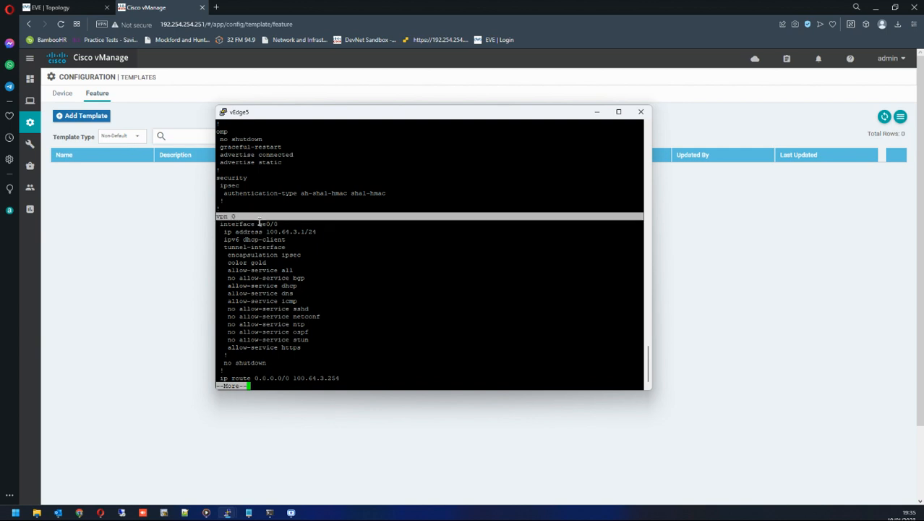
pyautogui.click(239, 224)
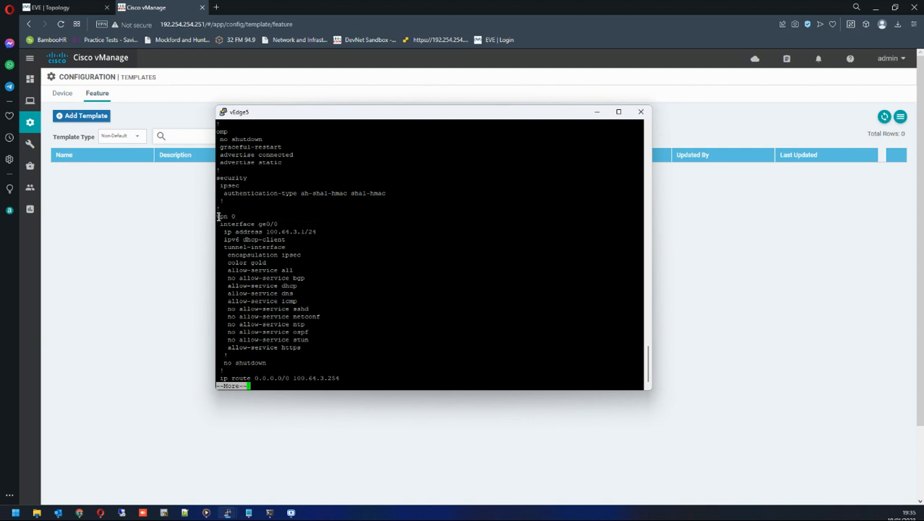
pyautogui.moveTo(219, 216); pyautogui.dragTo(332, 357)
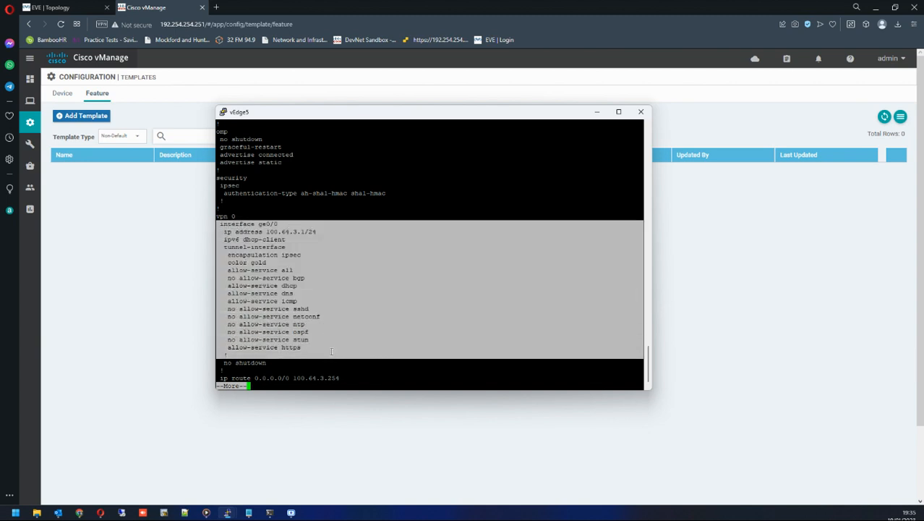
pyautogui.click(332, 351)
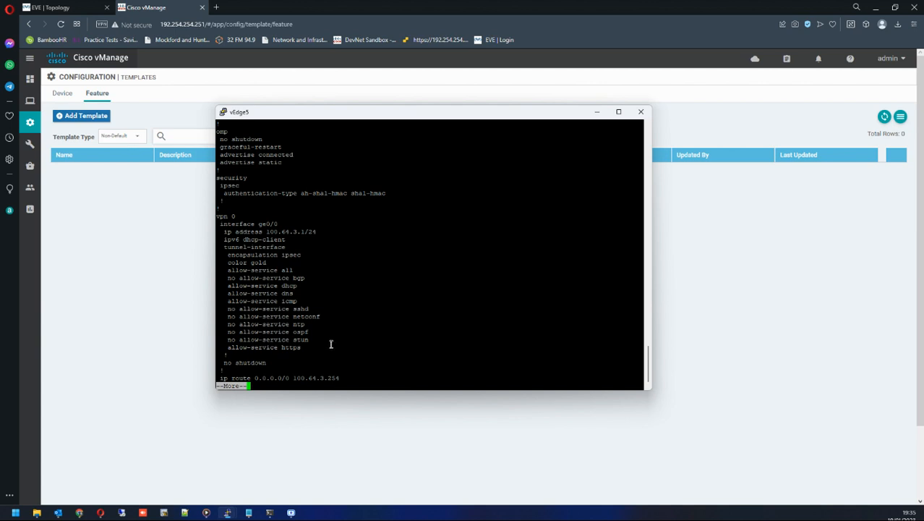
# Page to the end of the configuration, review the VPN 512 and system sections, and switch to the EVE Topology tab.
pyautogui.press('space')
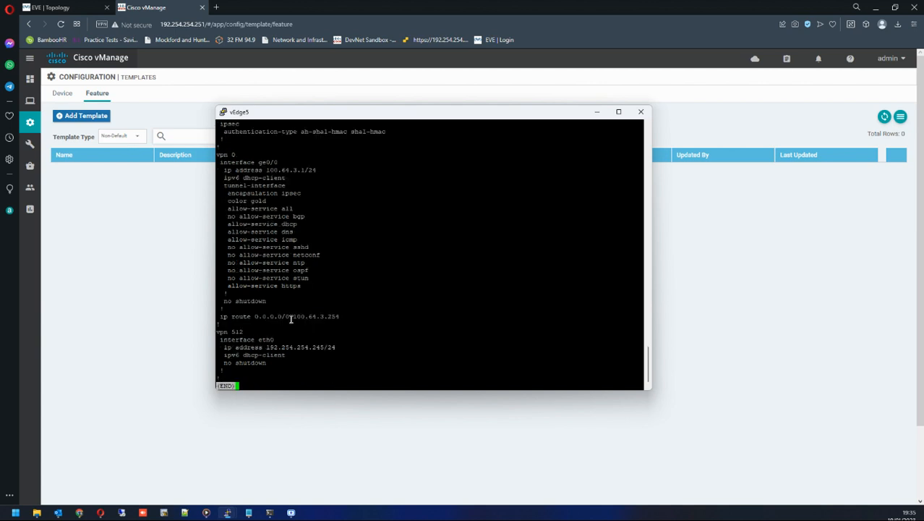
pyautogui.moveTo(249, 333); pyautogui.dragTo(309, 370)
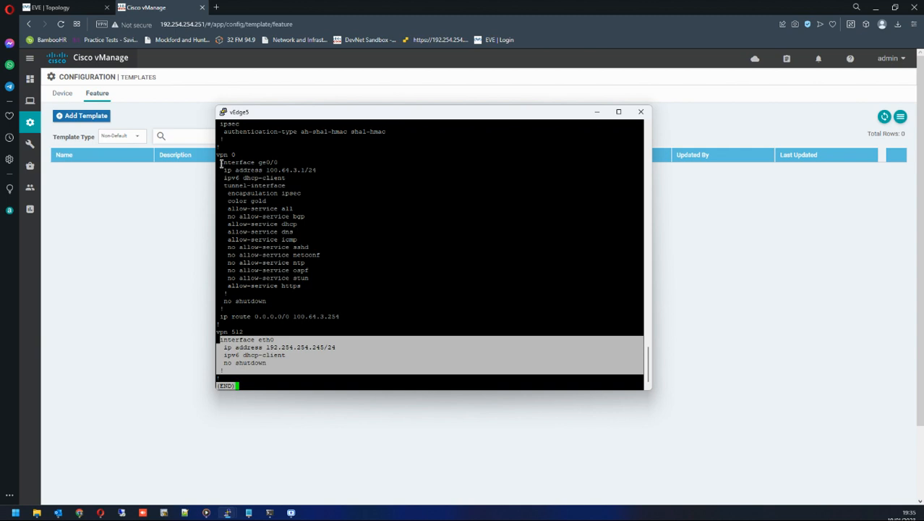
pyautogui.moveTo(220, 162); pyautogui.dragTo(296, 292)
pyautogui.moveTo(251, 156); pyautogui.dragTo(215, 156)
pyautogui.scroll(4, 280, 173)
pyautogui.scroll(-1, 275, 209)
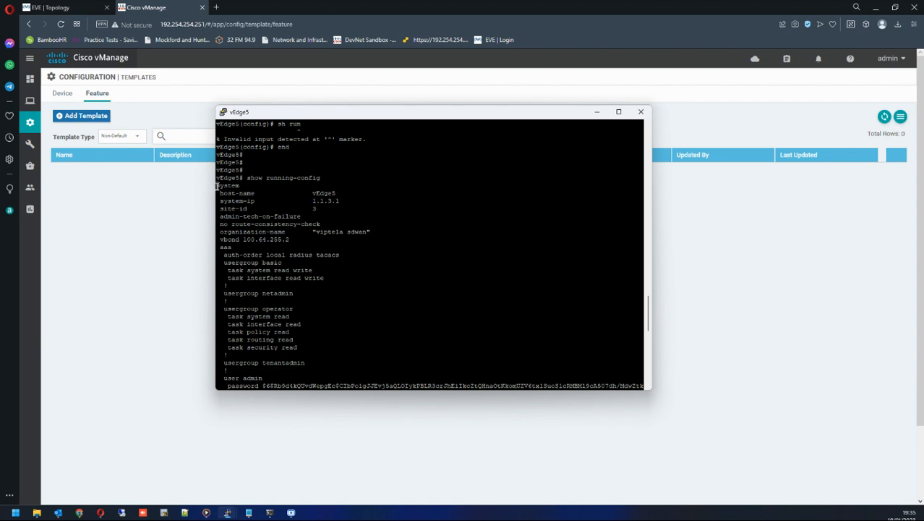
pyautogui.moveTo(217, 186); pyautogui.dragTo(355, 244)
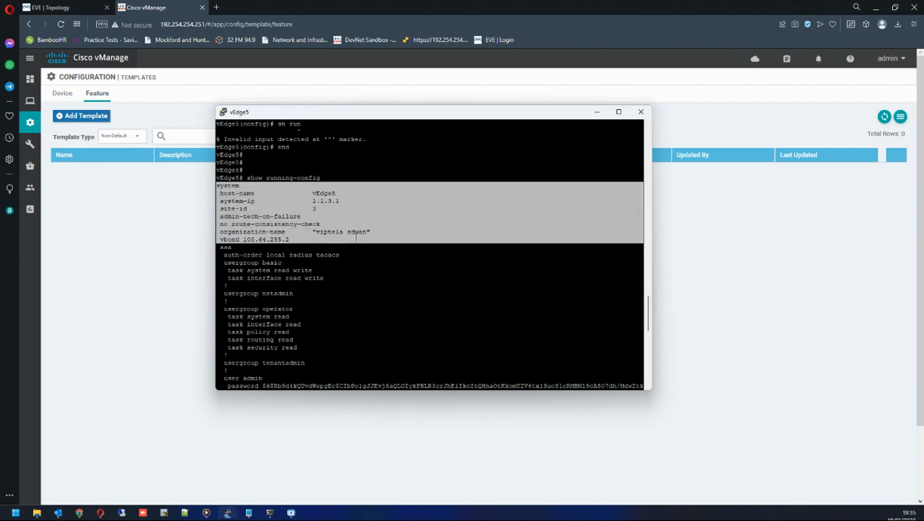
pyautogui.click(355, 238)
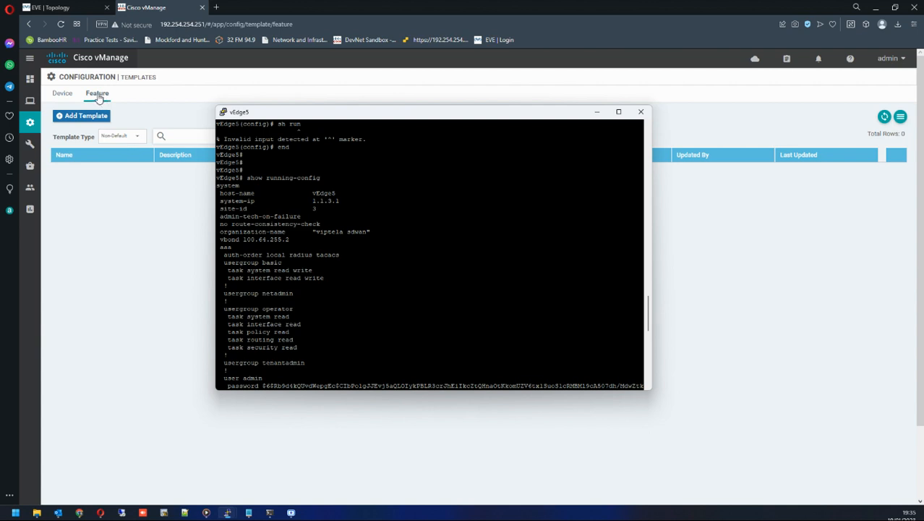
pyautogui.click(50, 7)
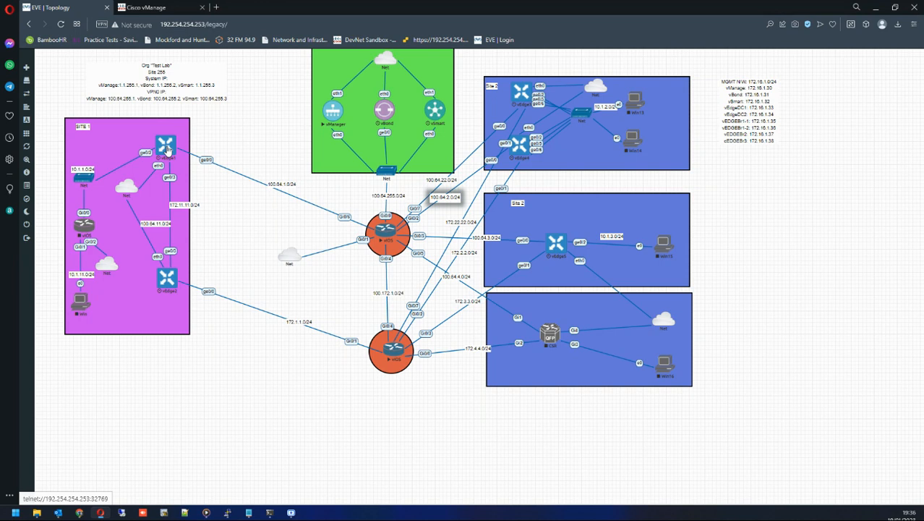
# Switch to vManage, review the Device and Feature template lists, and start adding a new feature template.
pyautogui.click(175, 10)
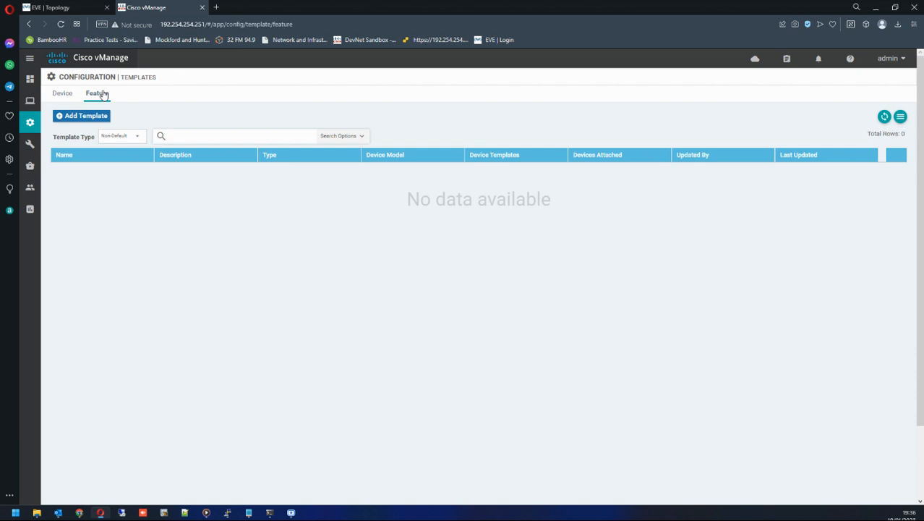
pyautogui.click(63, 94)
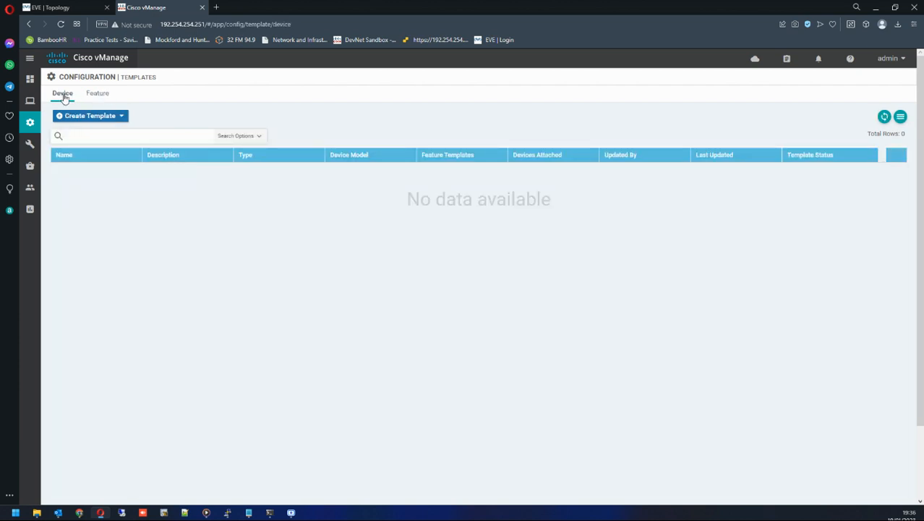
pyautogui.click(98, 95)
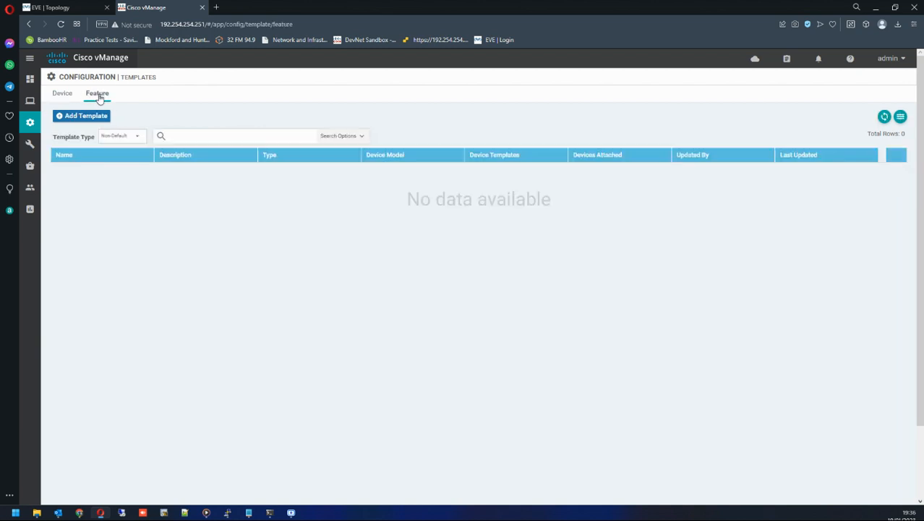
pyautogui.click(87, 117)
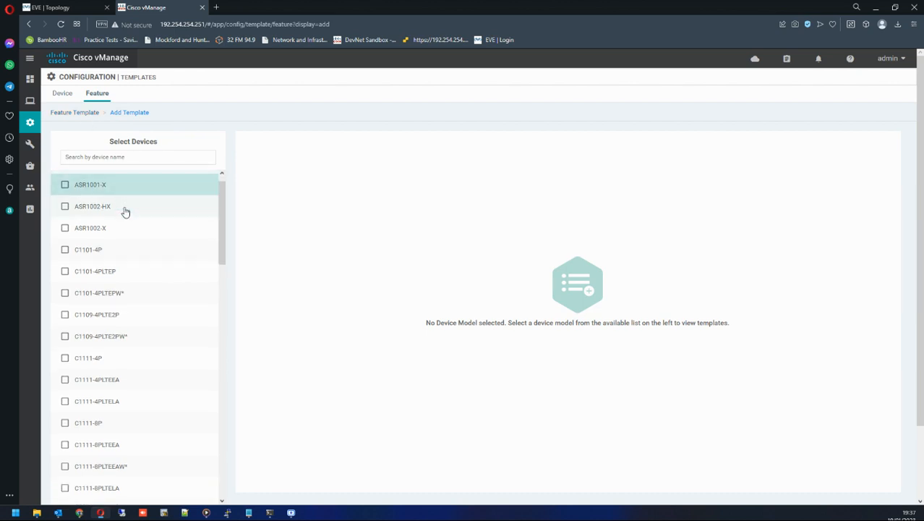
# Compare the available feature templates by selecting the vEdge Cloud and vEdge 5000 device models in turn.
pyautogui.scroll(-5, 124, 211)
pyautogui.scroll(5, 125, 211)
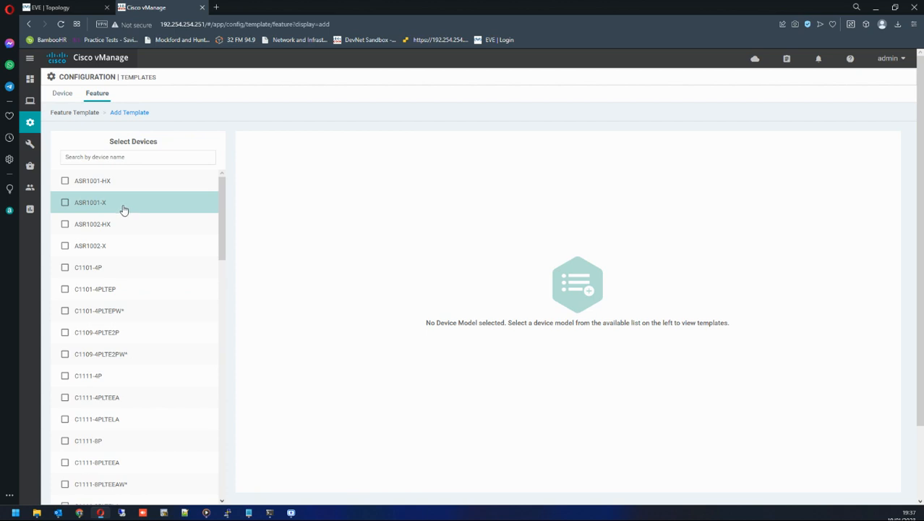
pyautogui.scroll(-3, 124, 212)
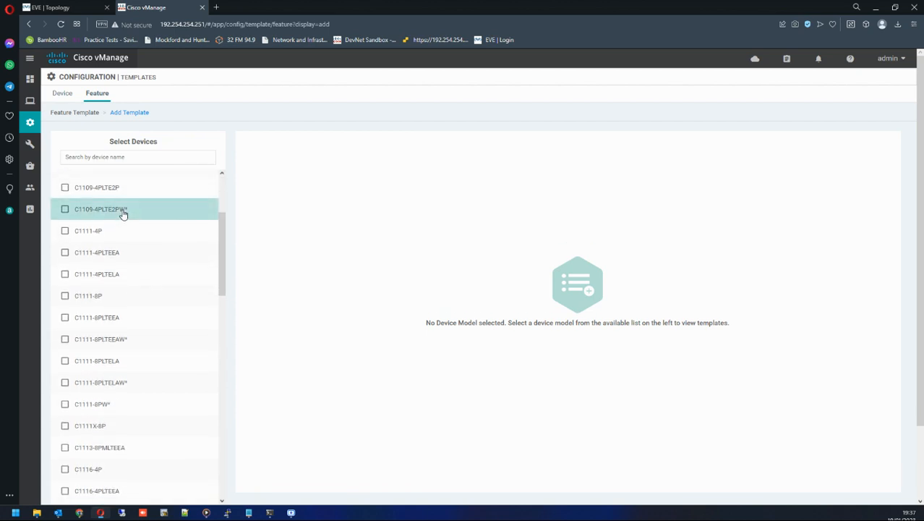
pyautogui.scroll(-15, 123, 214)
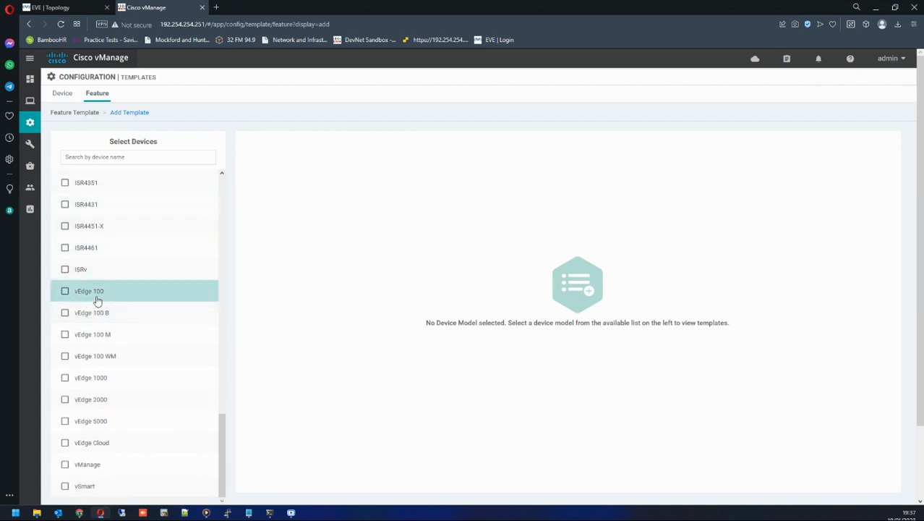
pyautogui.scroll(-2, 133, 327)
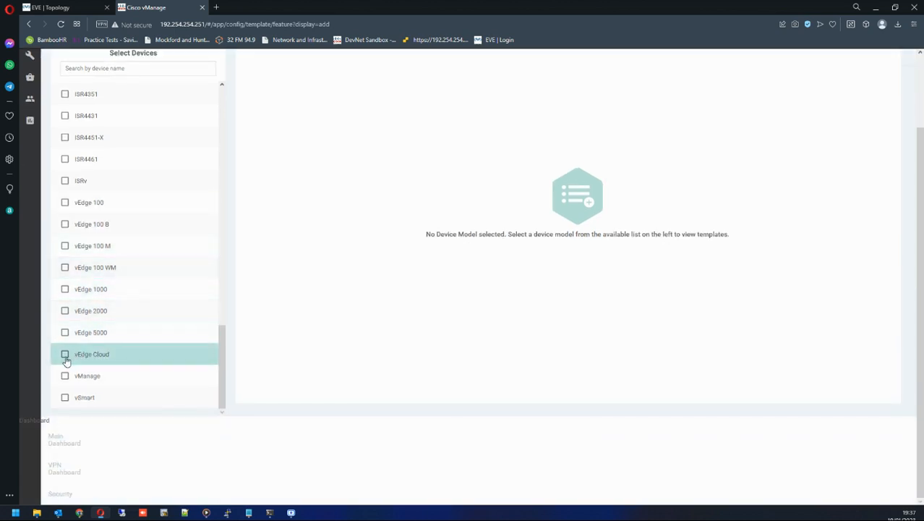
pyautogui.click(65, 354)
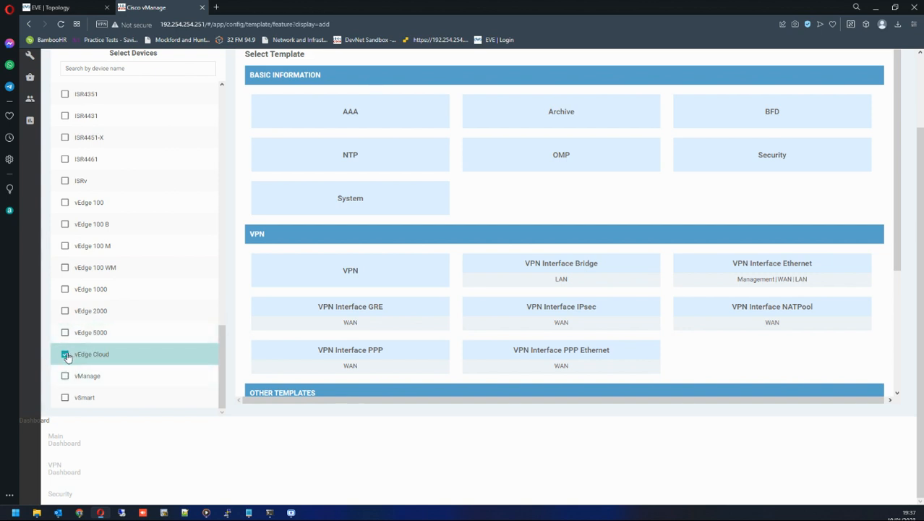
pyautogui.click(66, 355)
pyautogui.click(65, 332)
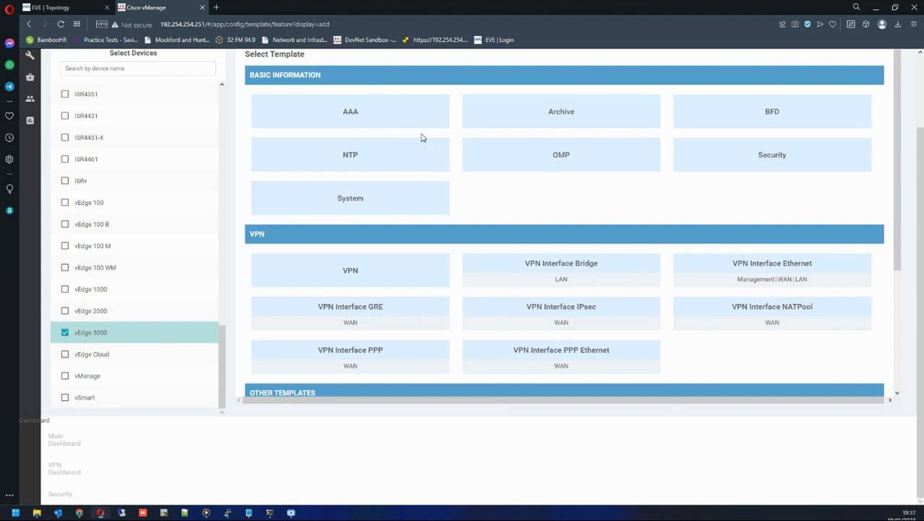
pyautogui.scroll(3, 361, 224)
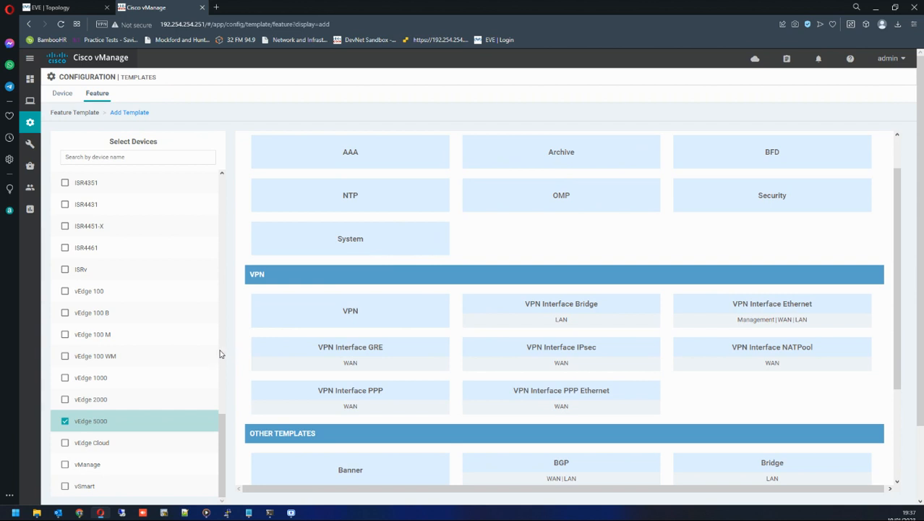
pyautogui.scroll(-1, 370, 335)
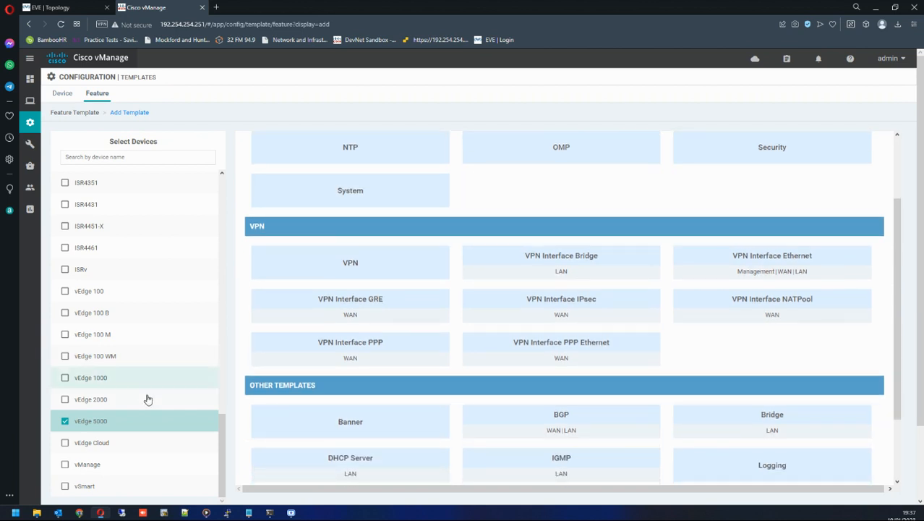
pyautogui.click(65, 421)
pyautogui.click(65, 443)
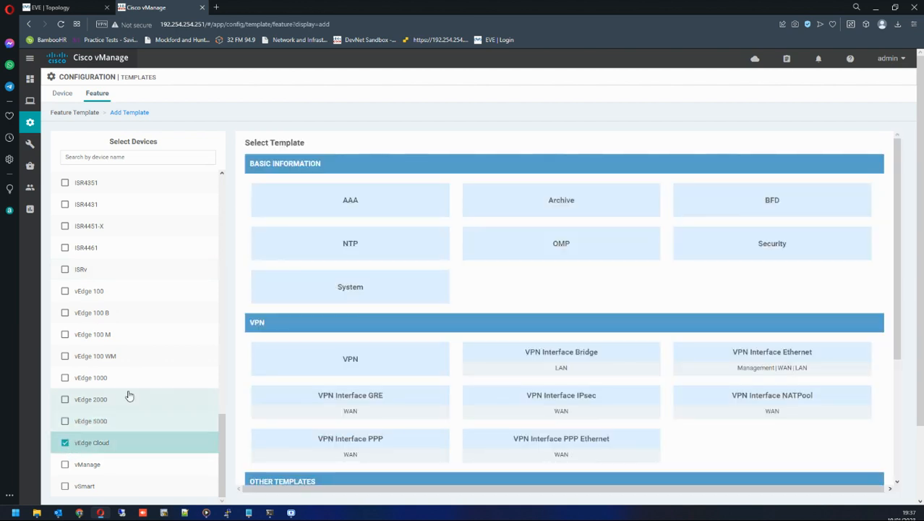
pyautogui.click(64, 443)
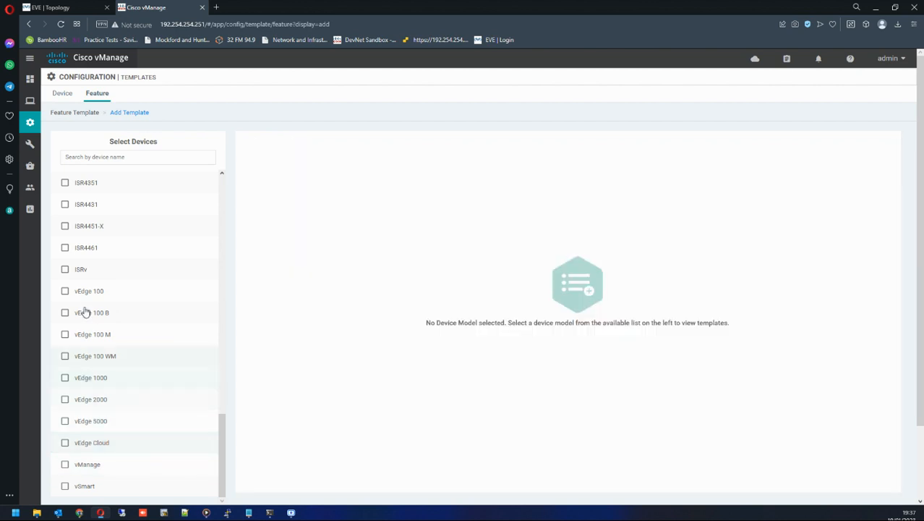
# Compare the feature templates offered for the ISRv, ISR4461 and vEdge Cloud device models.
pyautogui.click(65, 270)
pyautogui.scroll(-2, 664, 318)
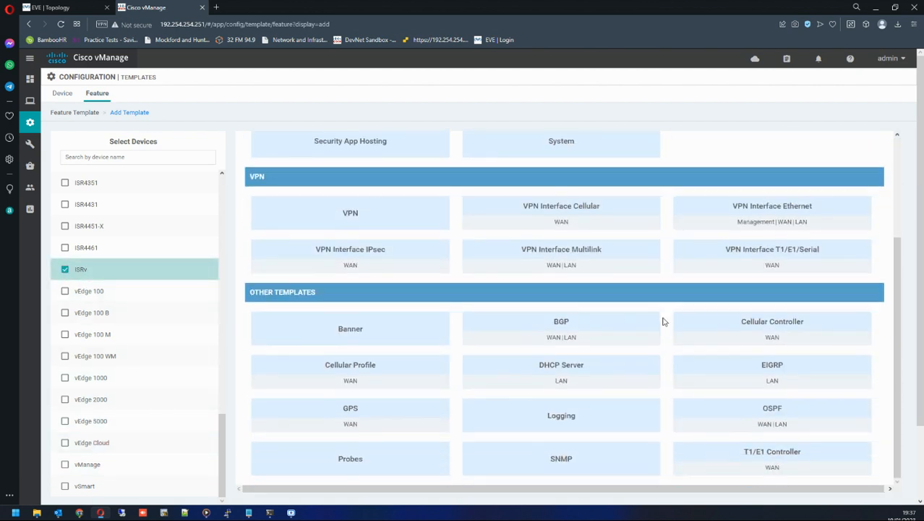
pyautogui.scroll(2, 664, 321)
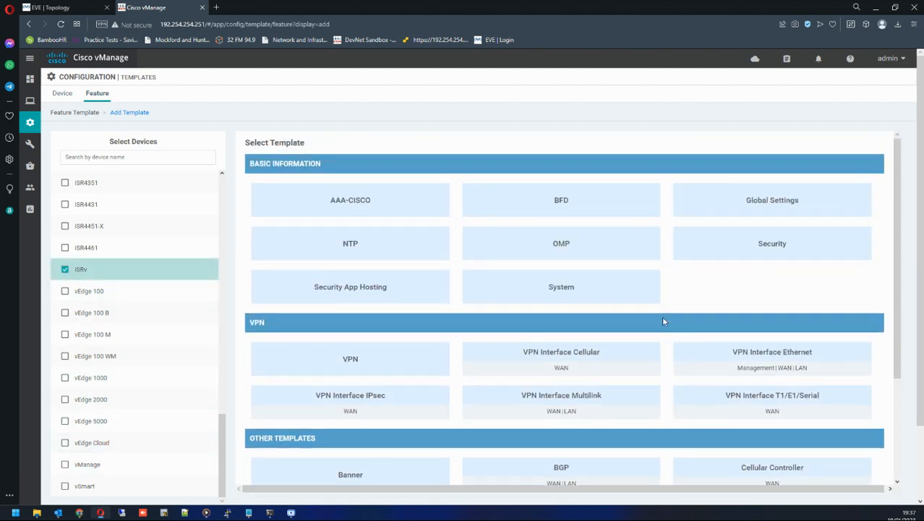
pyautogui.click(64, 269)
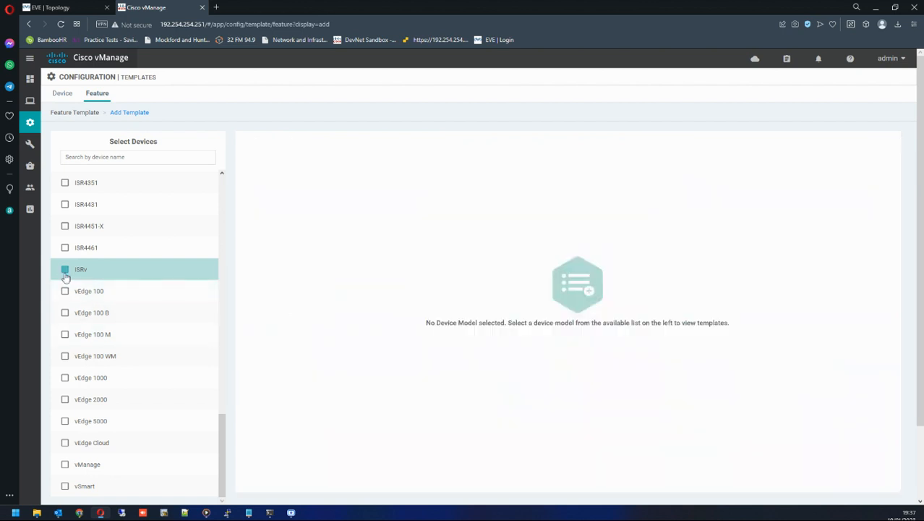
pyautogui.click(64, 443)
pyautogui.scroll(-1, 457, 369)
pyautogui.scroll(-2, 457, 369)
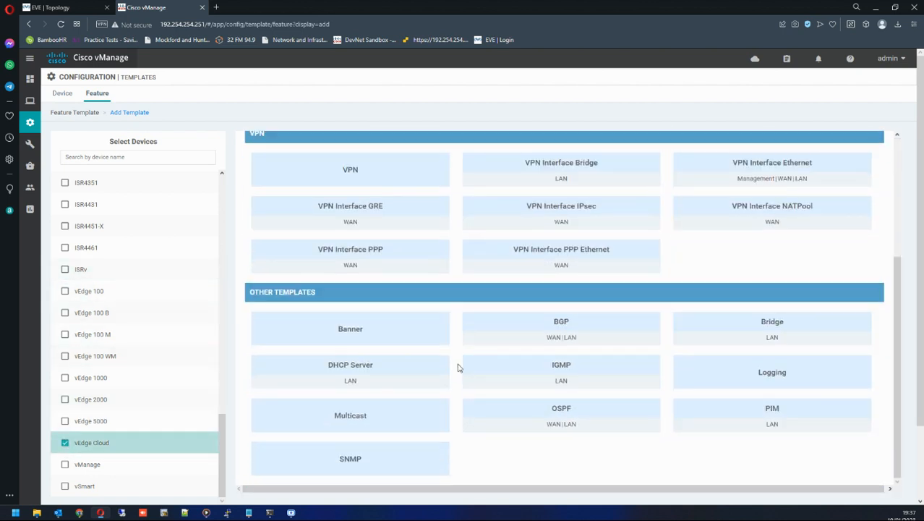
pyautogui.scroll(3, 457, 365)
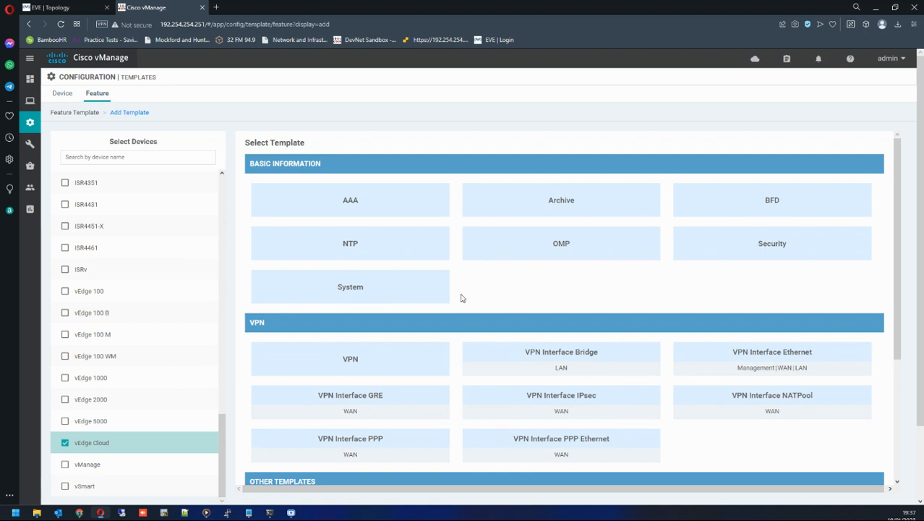
pyautogui.click(64, 249)
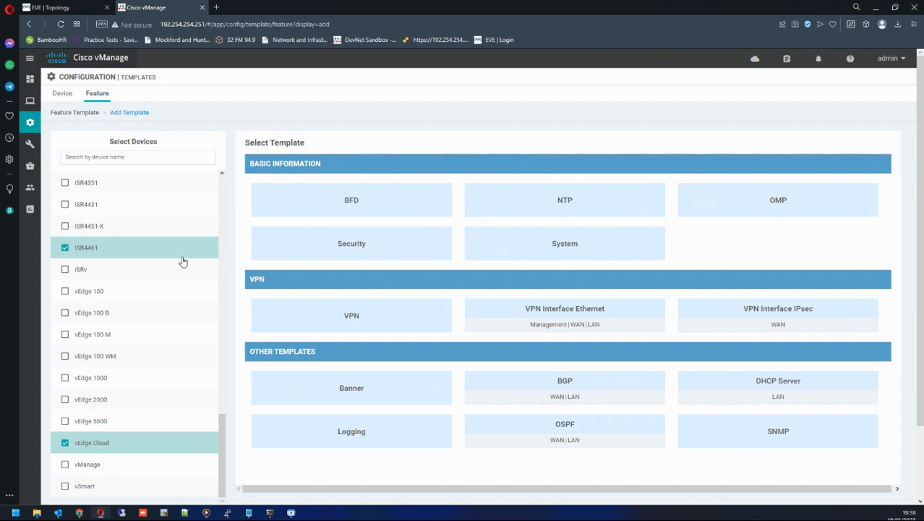
pyautogui.click(65, 247)
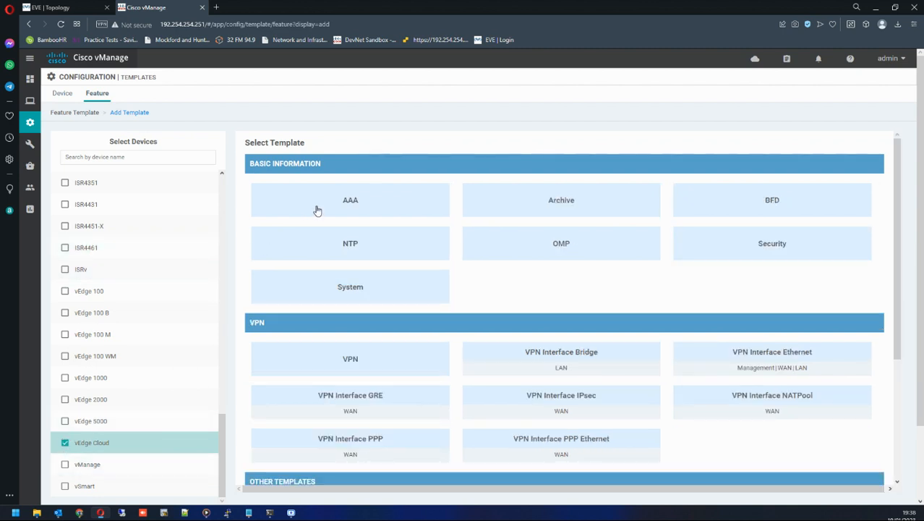
pyautogui.click(64, 443)
pyautogui.click(77, 275)
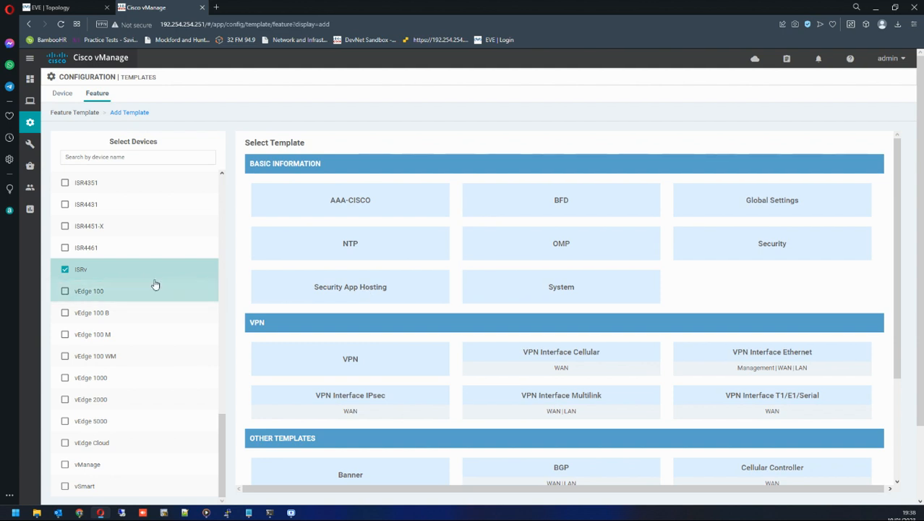
pyautogui.click(64, 269)
# Select vEdge Cloud as the device model for the new feature template.
pyautogui.scroll(-1, 110, 335)
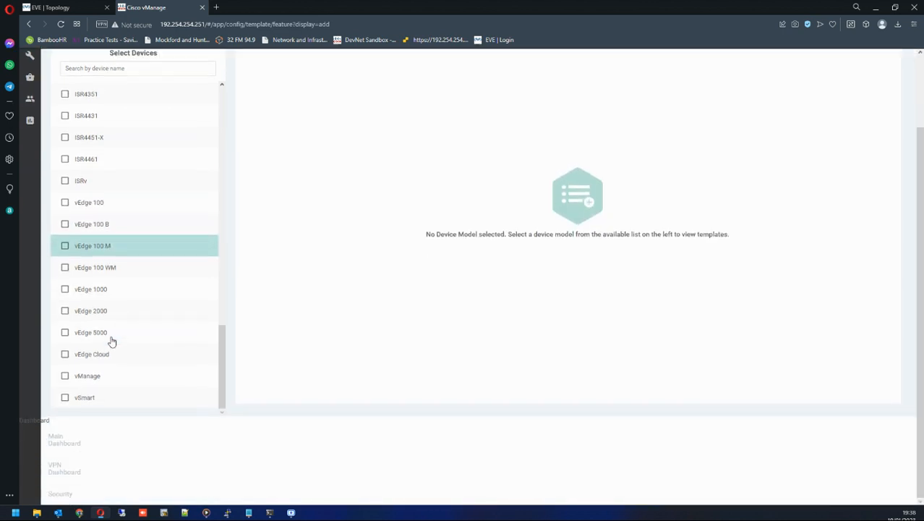
pyautogui.click(65, 355)
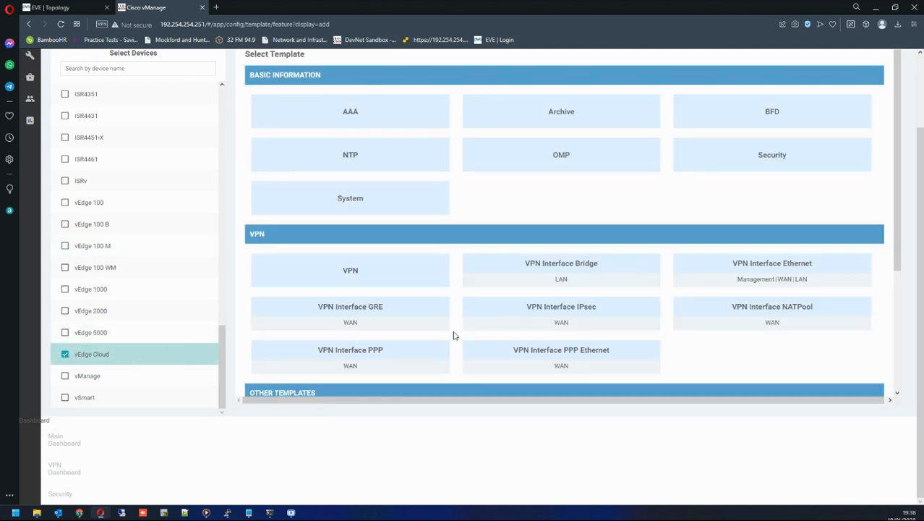
pyautogui.scroll(1, 454, 333)
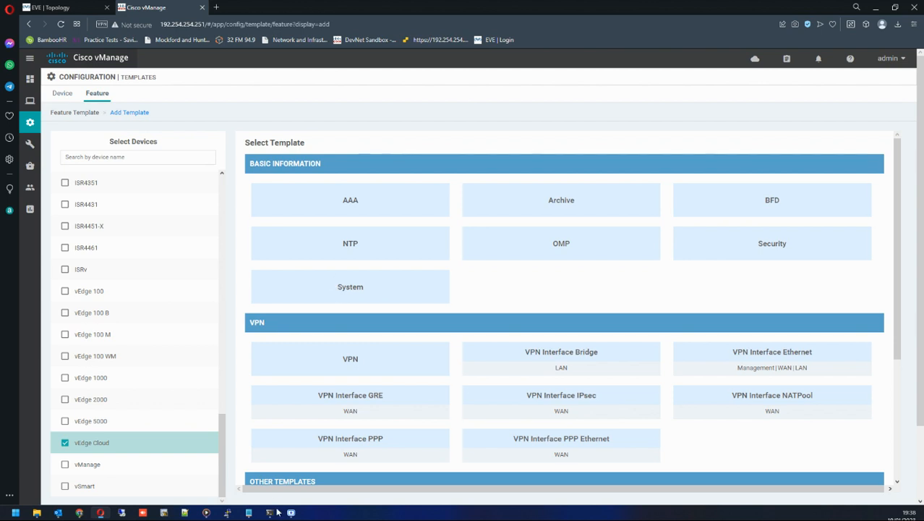
# Bring up the vEdge5 console, highlight the system block of its running configuration, and minimize it.
pyautogui.moveTo(227, 513)
pyautogui.click(383, 470)
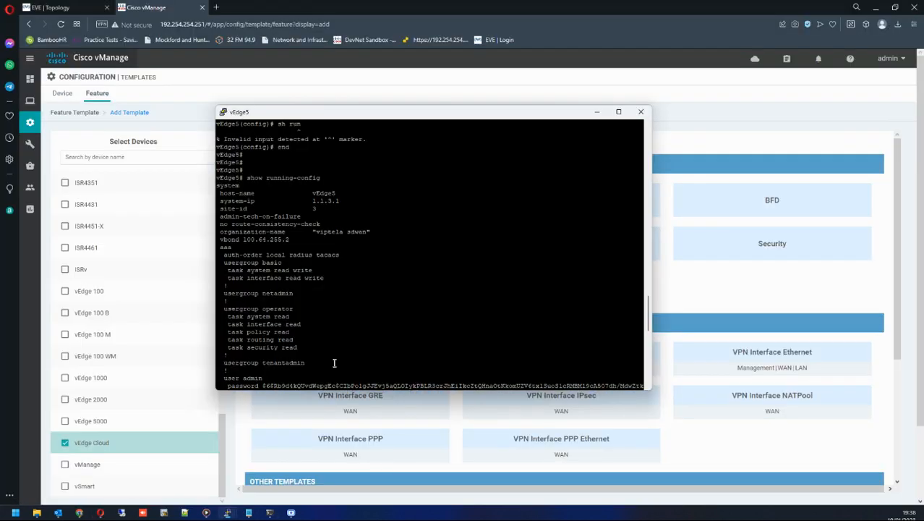
pyautogui.scroll(3, 299, 293)
pyautogui.scroll(-3, 281, 298)
pyautogui.moveTo(216, 185); pyautogui.dragTo(330, 237)
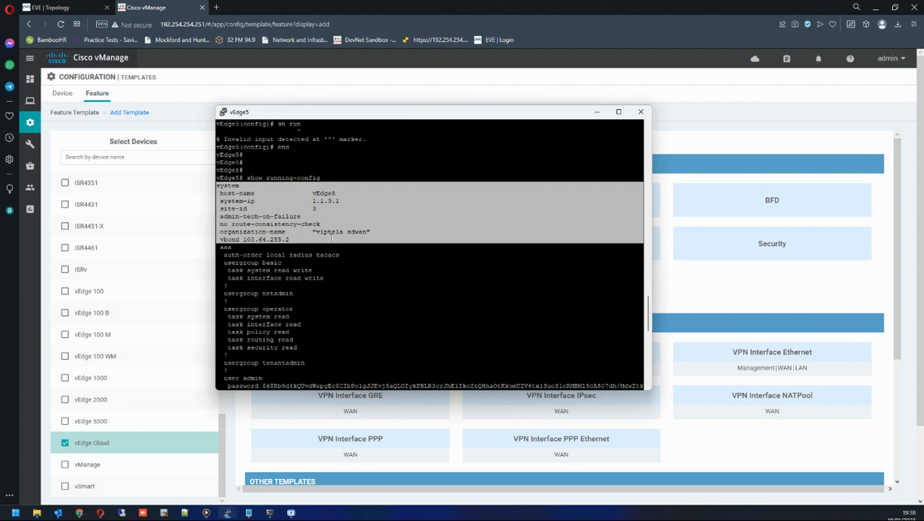
pyautogui.click(596, 111)
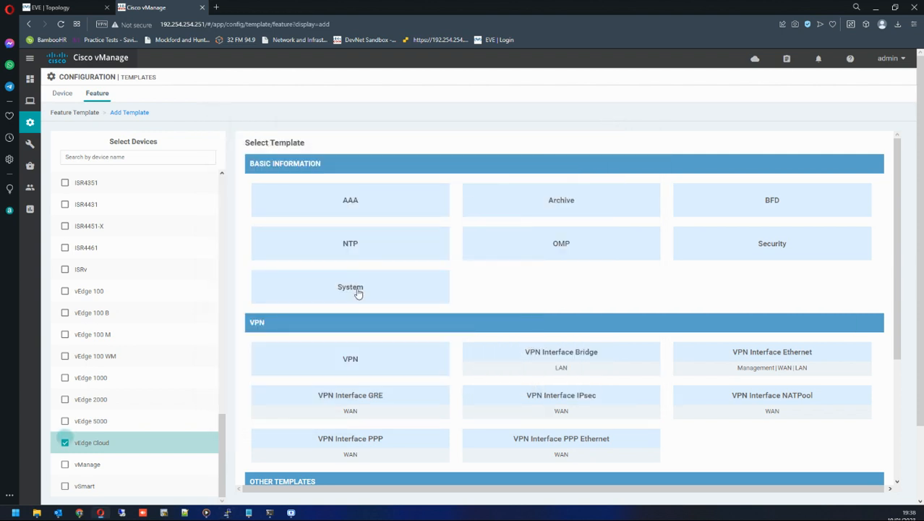
# Open the System feature template and name it WAN_SYSTEM_EDGE.
pyautogui.click(335, 291)
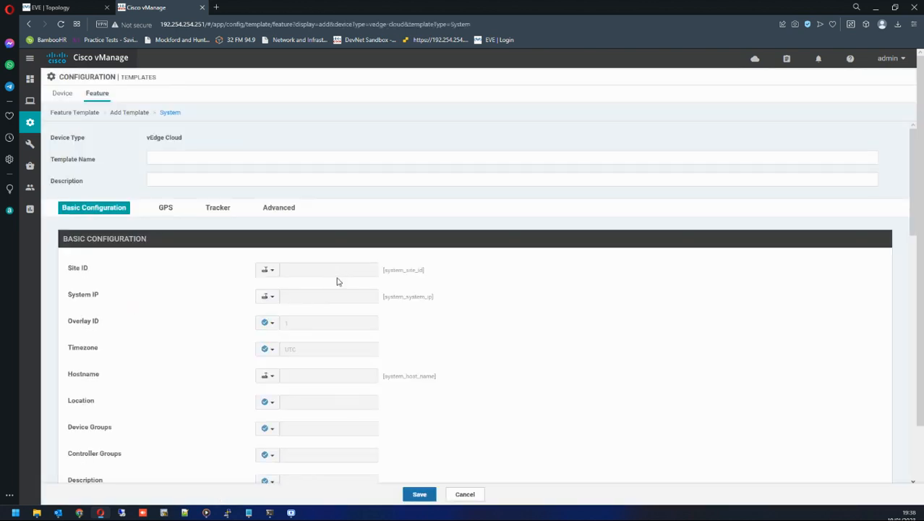
pyautogui.click(211, 154)
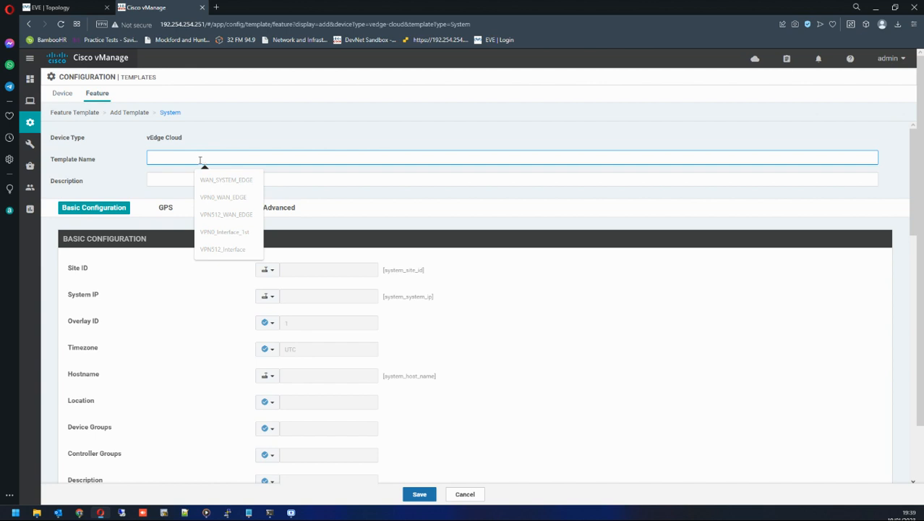
pyautogui.moveTo(89, 186); pyautogui.dragTo(50, 187)
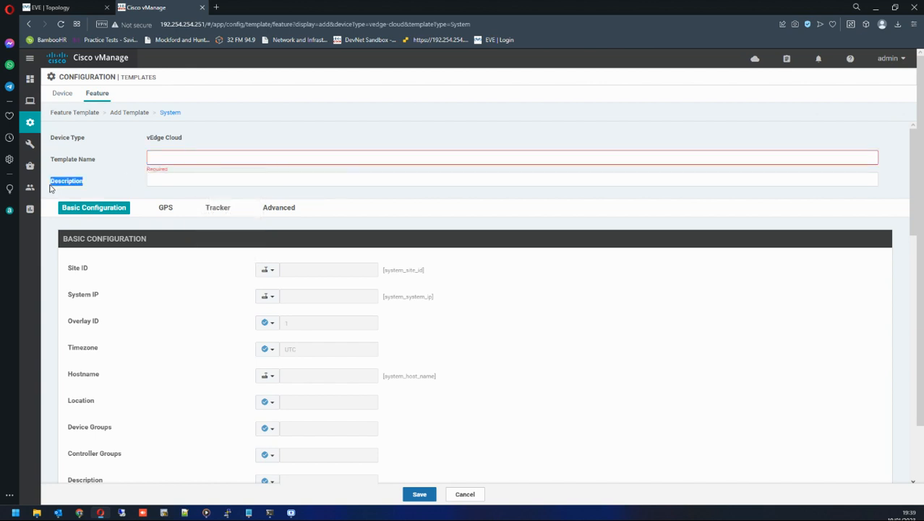
pyautogui.click(163, 159)
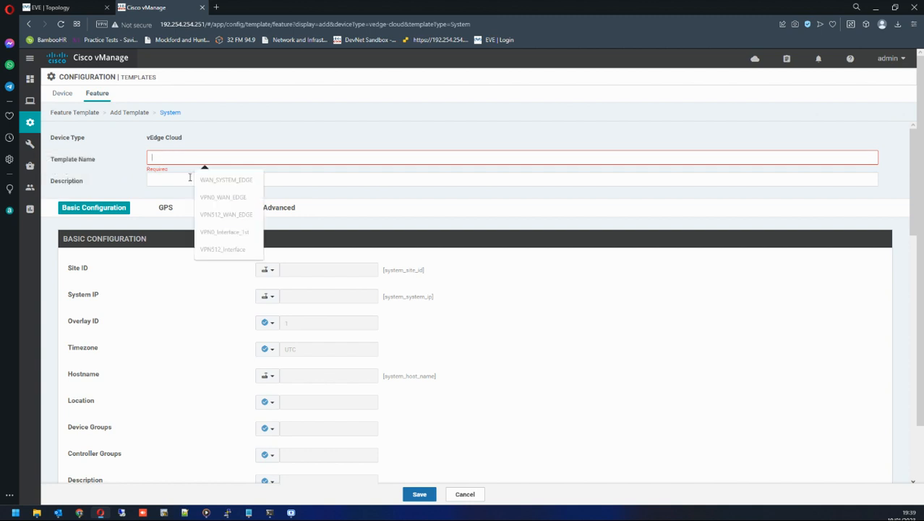
pyautogui.click(206, 183)
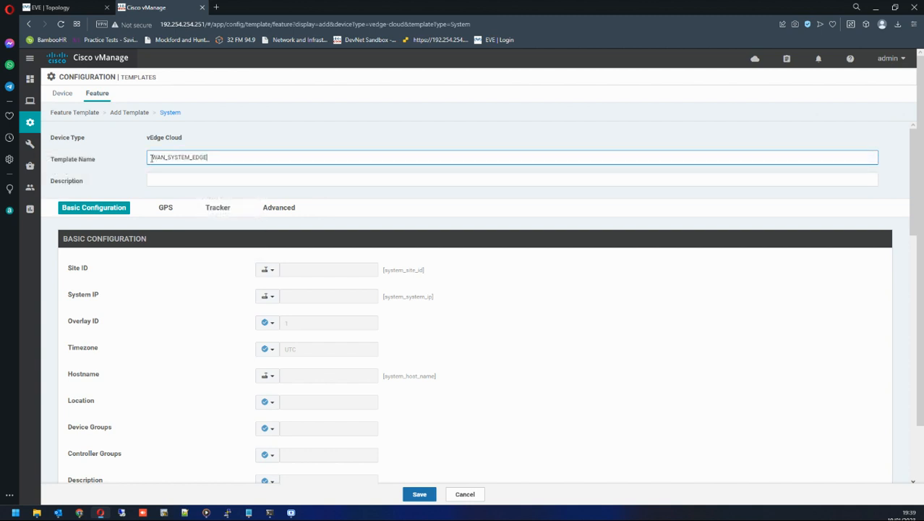
# Copy the template name WAN_SYSTEM_EDGE into the Description field.
pyautogui.moveTo(153, 158); pyautogui.dragTo(223, 158)
pyautogui.click(202, 177)
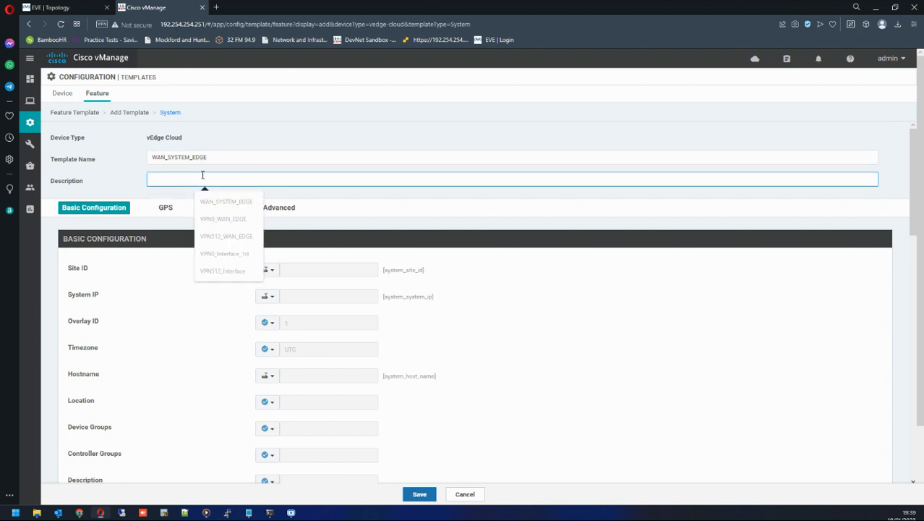
pyautogui.moveTo(212, 156); pyautogui.dragTo(110, 156)
pyautogui.hotkey('ctrl', 'c')
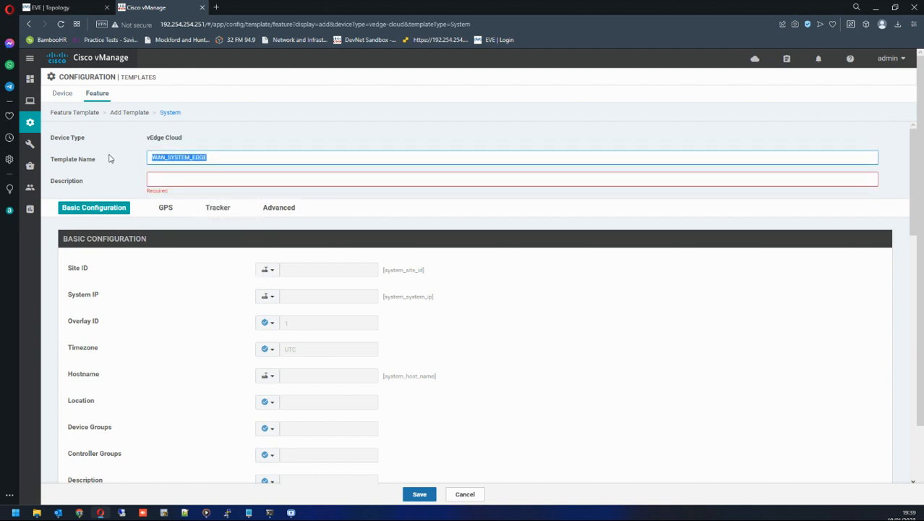
pyautogui.press('Tab')
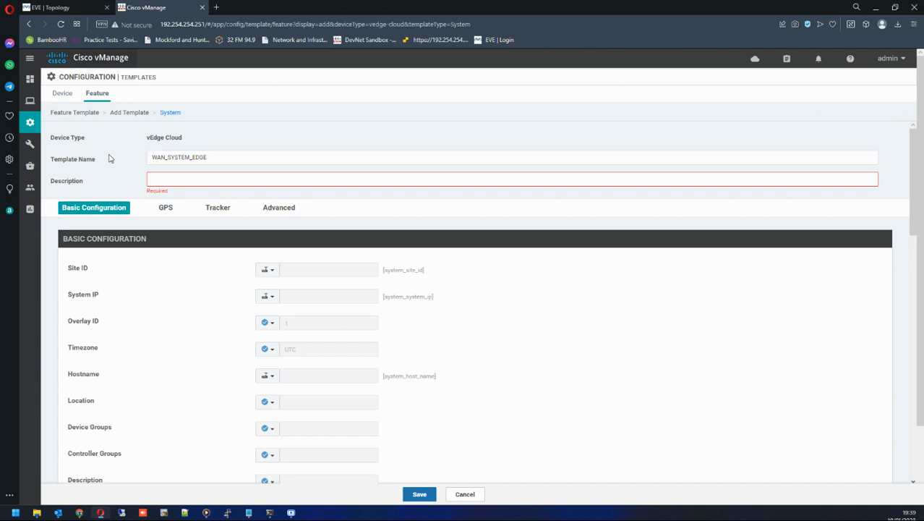
pyautogui.hotkey('ctrl', 'v')
pyautogui.click(123, 154)
pyautogui.moveTo(50, 181); pyautogui.dragTo(88, 183)
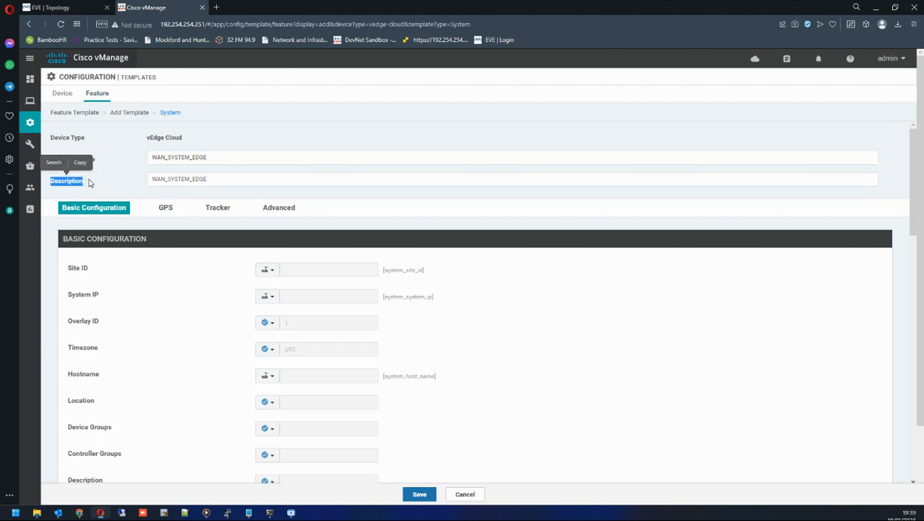
pyautogui.click(206, 178)
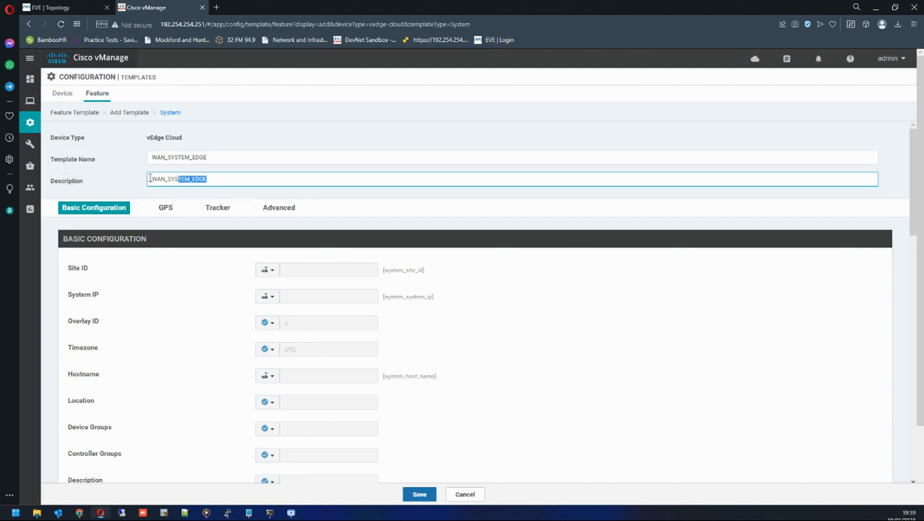
pyautogui.click(108, 178)
pyautogui.click(158, 181)
pyautogui.doubleClick(216, 179)
pyautogui.scroll(-1, 203, 192)
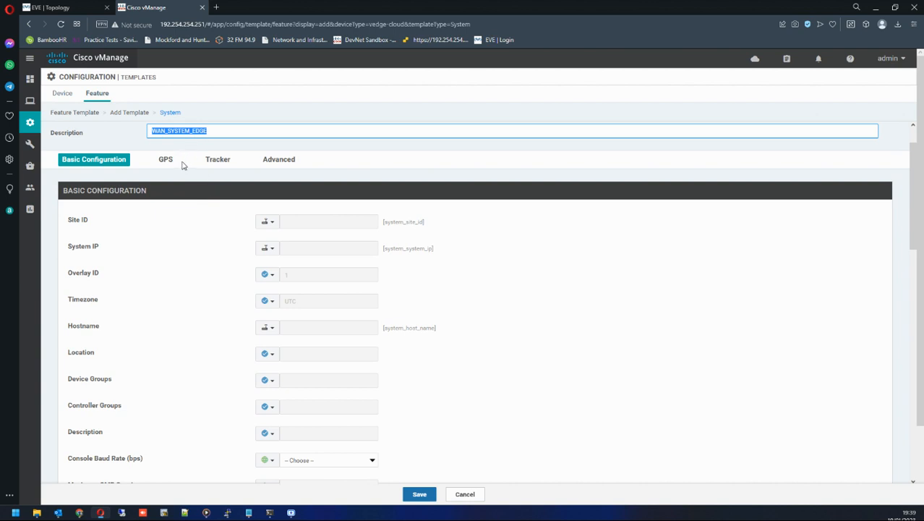
pyautogui.scroll(1, 183, 168)
pyautogui.scroll(-1, 185, 172)
pyautogui.moveTo(75, 225); pyautogui.dragTo(92, 223)
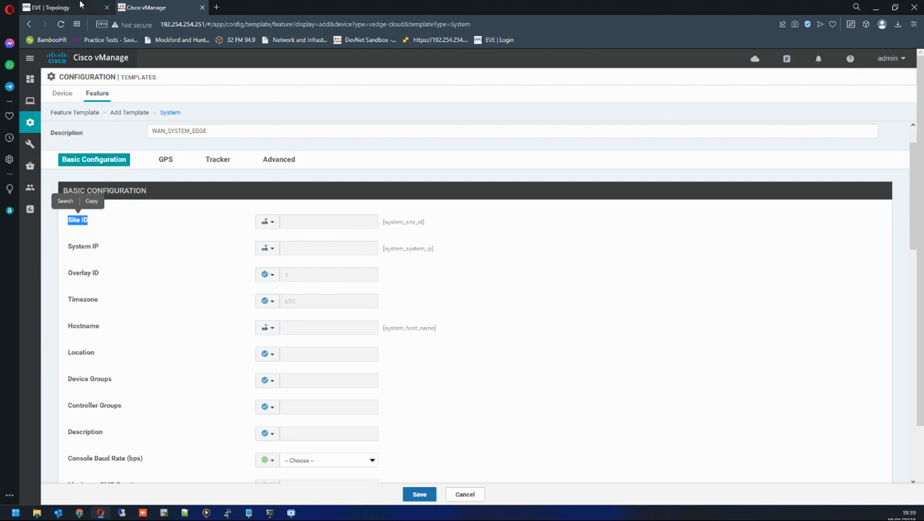
pyautogui.hotkey('ctrl', 'Tab')
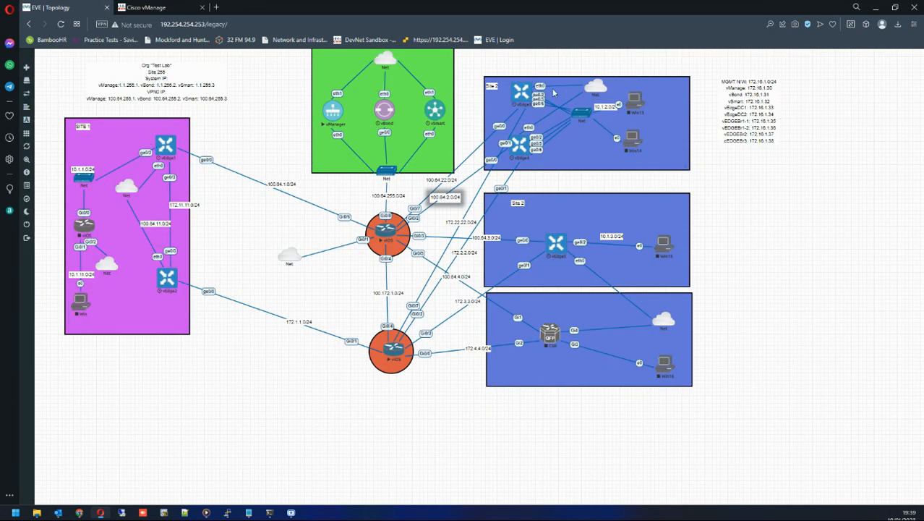
pyautogui.hotkey('ctrl', 'Tab')
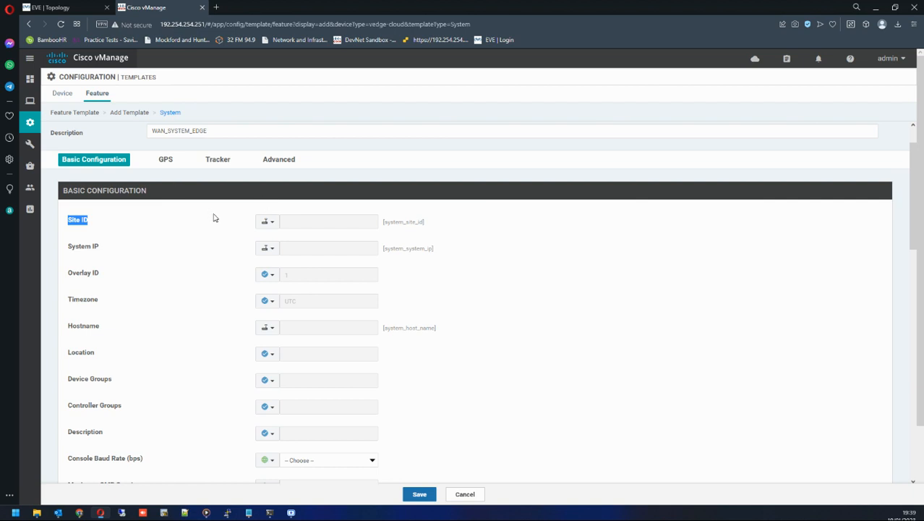
# Try switching the Site ID scope to Global, then set it back to Device Specific.
pyautogui.click(269, 222)
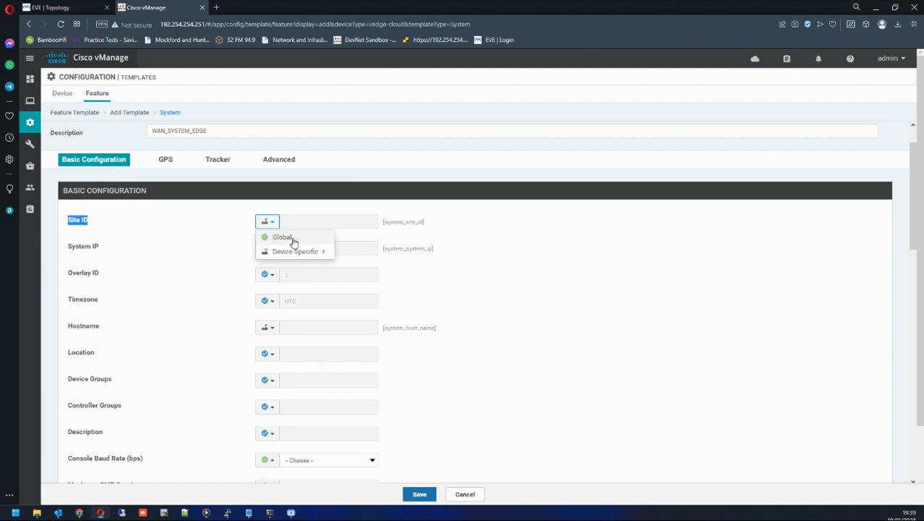
pyautogui.click(275, 240)
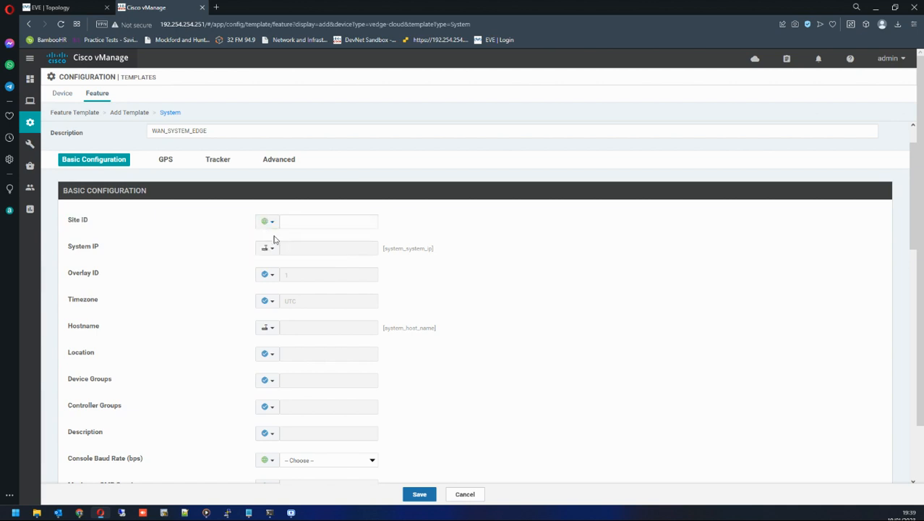
pyautogui.click(287, 221)
pyautogui.click(264, 223)
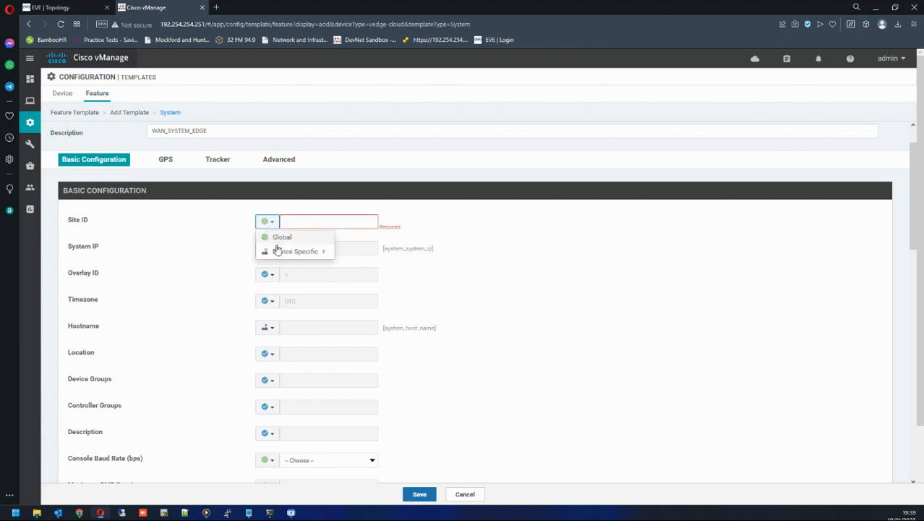
pyautogui.moveTo(279, 259)
pyautogui.click(275, 237)
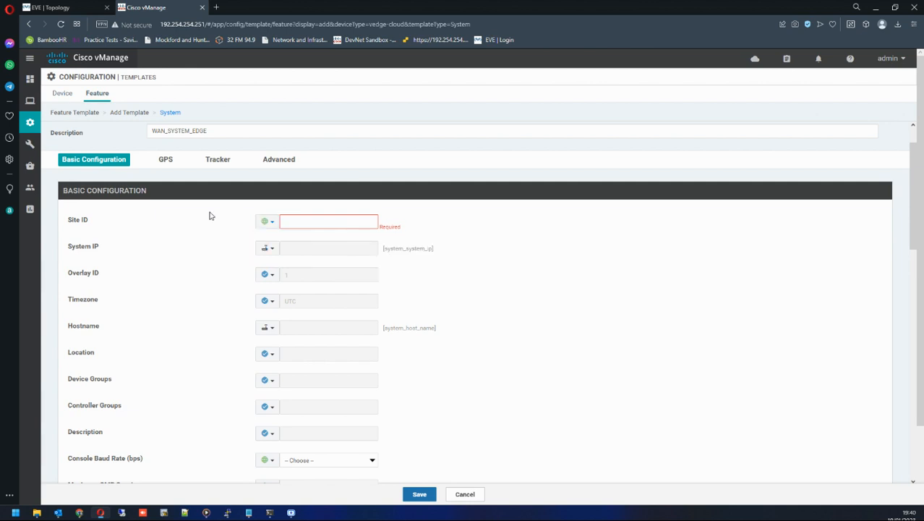
pyautogui.click(269, 223)
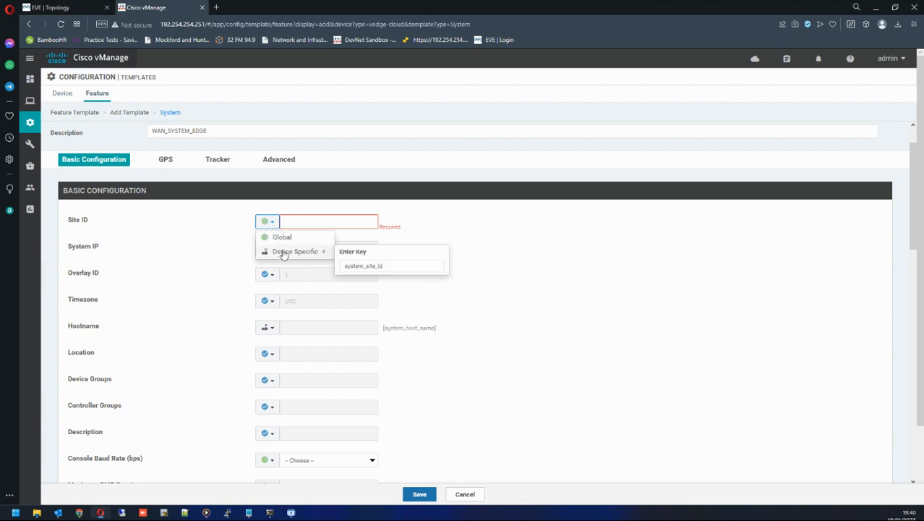
pyautogui.click(286, 253)
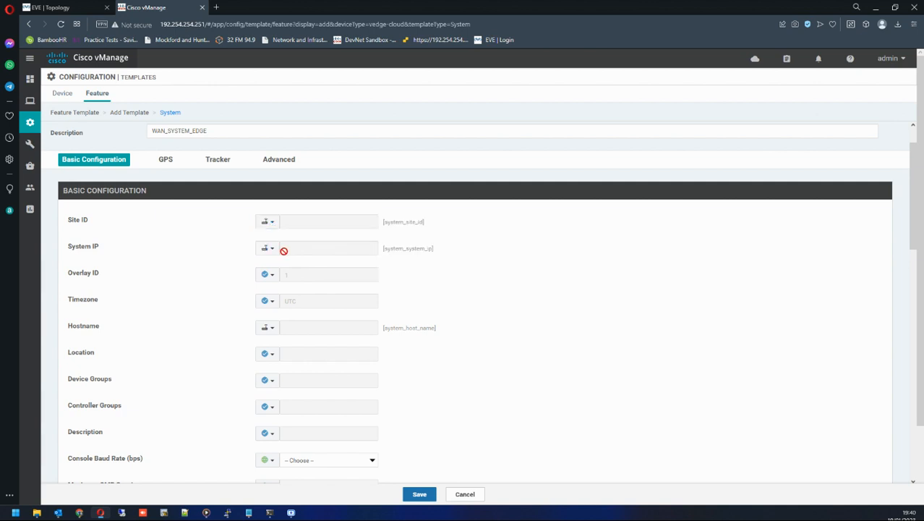
pyautogui.click(273, 222)
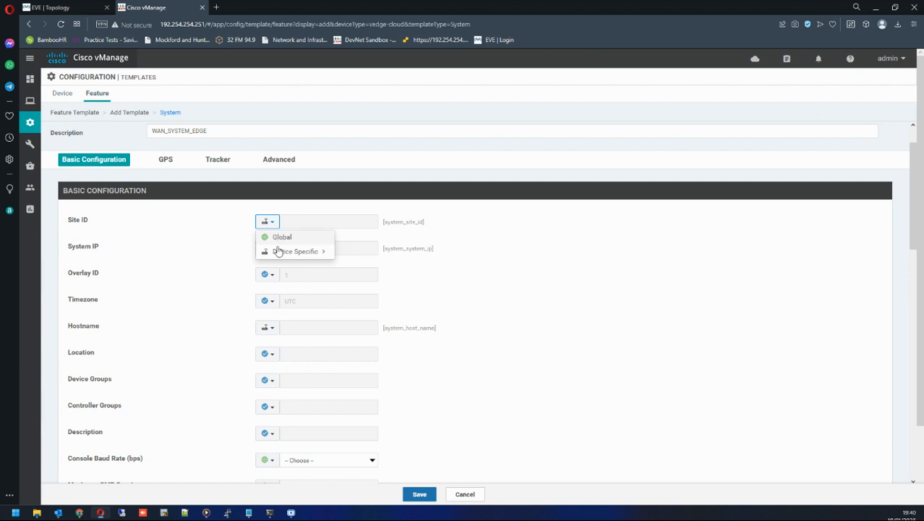
pyautogui.click(278, 253)
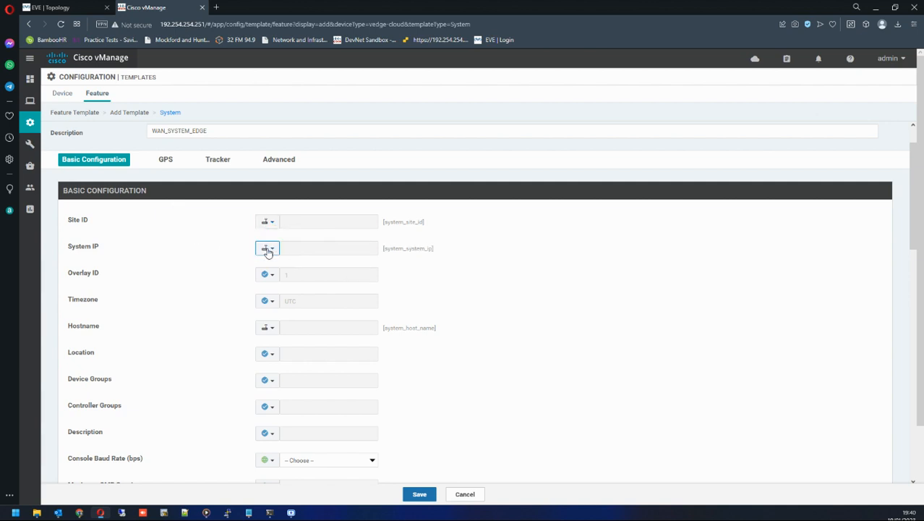
# Review the scope options available for the Timezone and Location fields of the basic configuration.
pyautogui.click(52, 9)
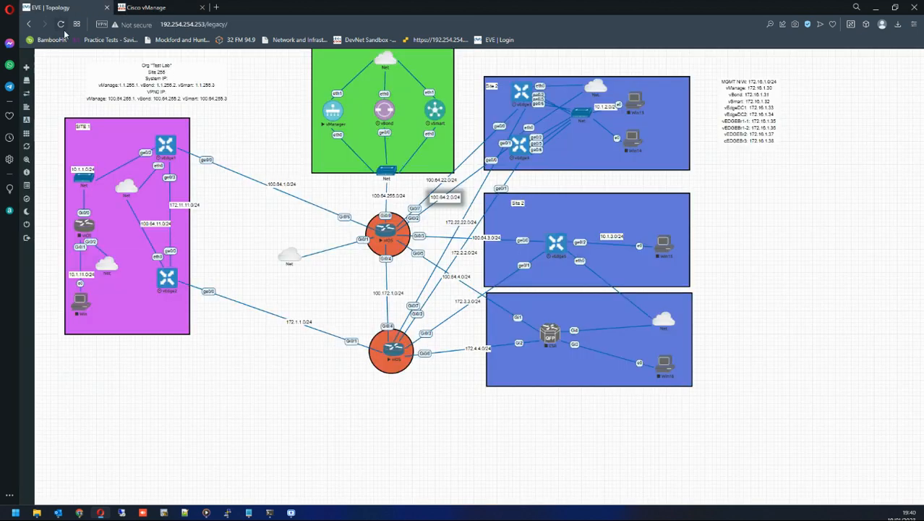
pyautogui.click(141, 8)
pyautogui.scroll(-1, 222, 289)
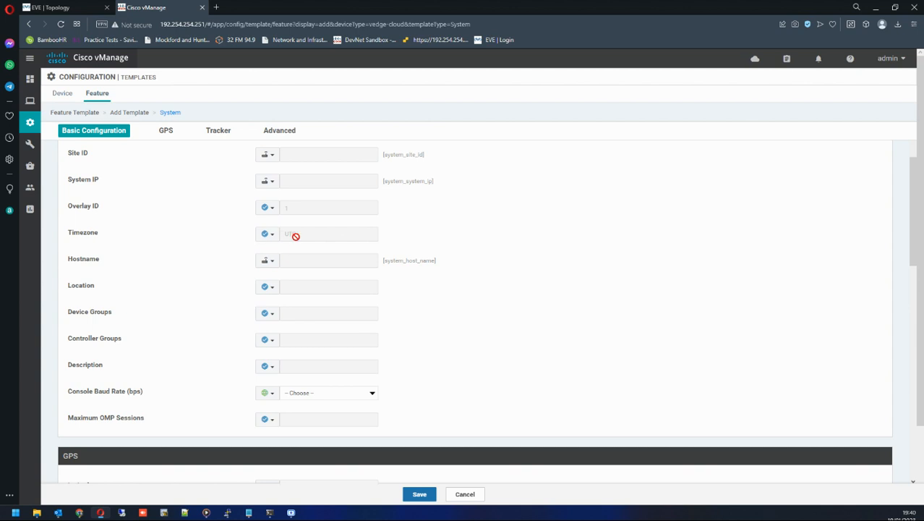
pyautogui.click(272, 235)
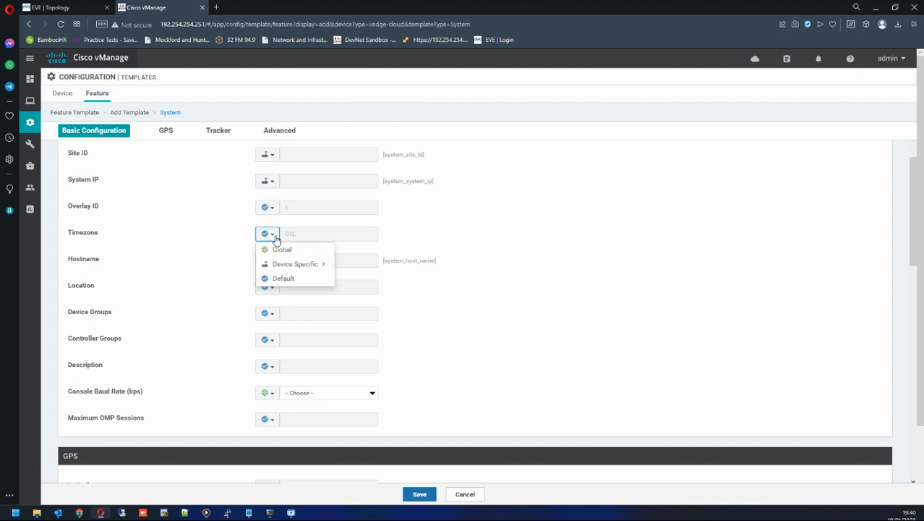
pyautogui.click(221, 248)
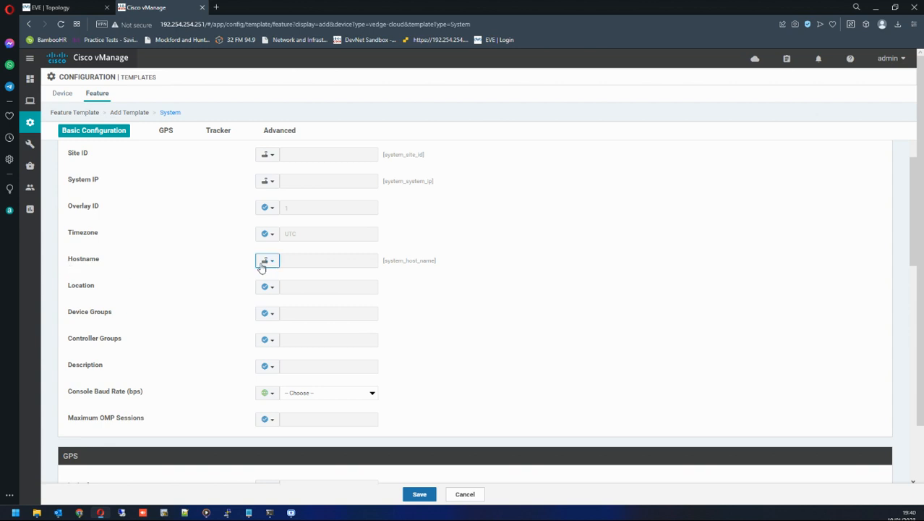
pyautogui.scroll(-1, 175, 290)
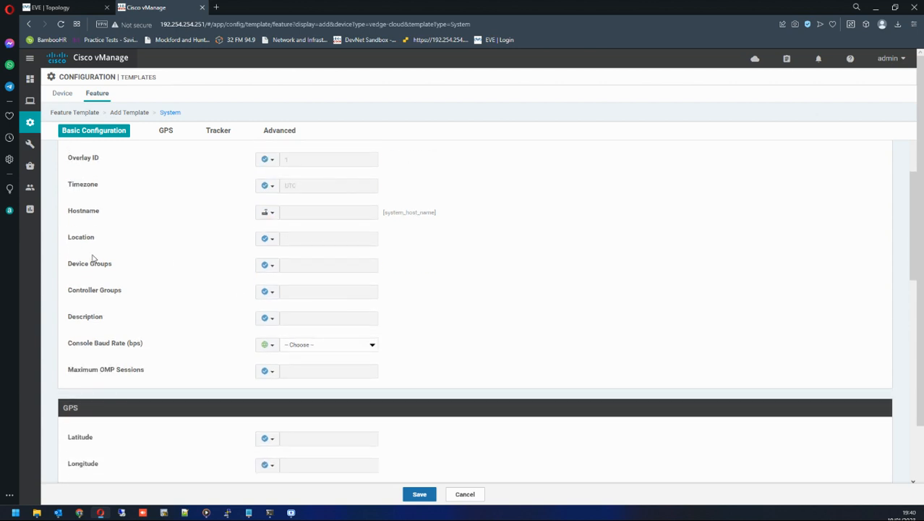
pyautogui.click(273, 242)
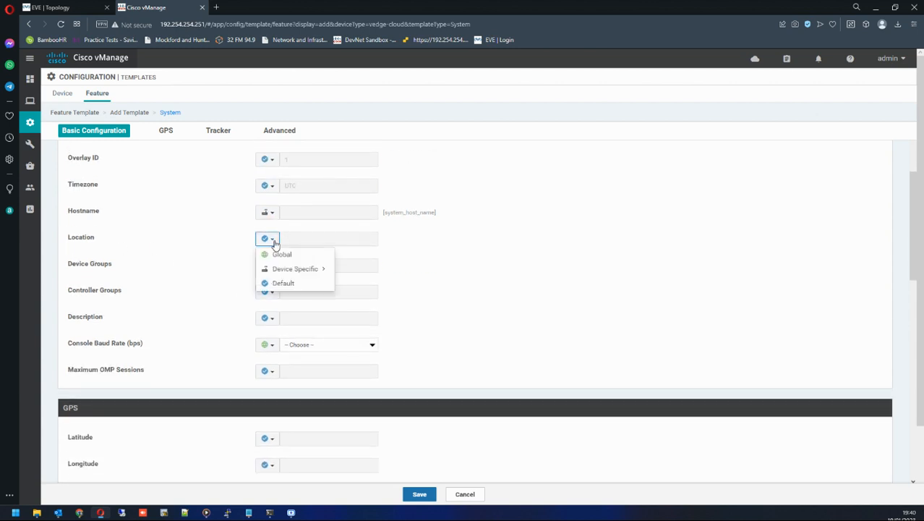
pyautogui.click(202, 245)
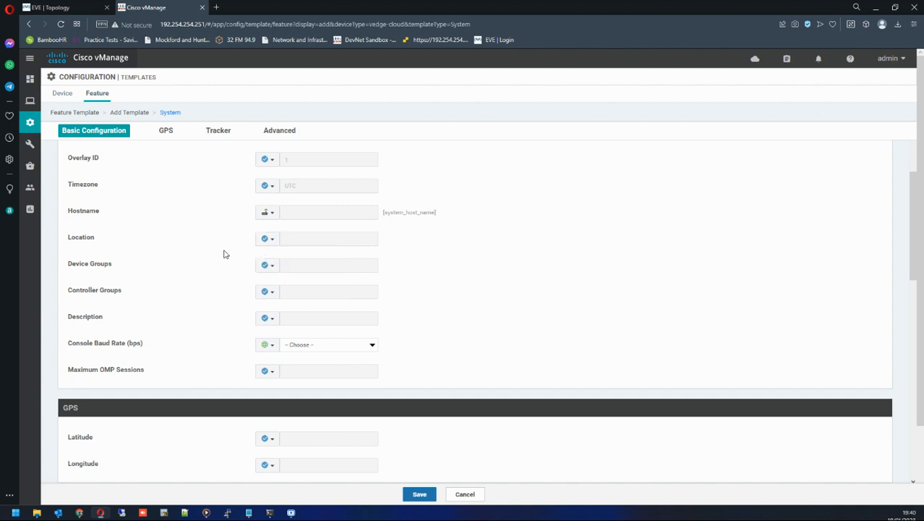
pyautogui.scroll(-2, 224, 254)
pyautogui.scroll(3, 189, 227)
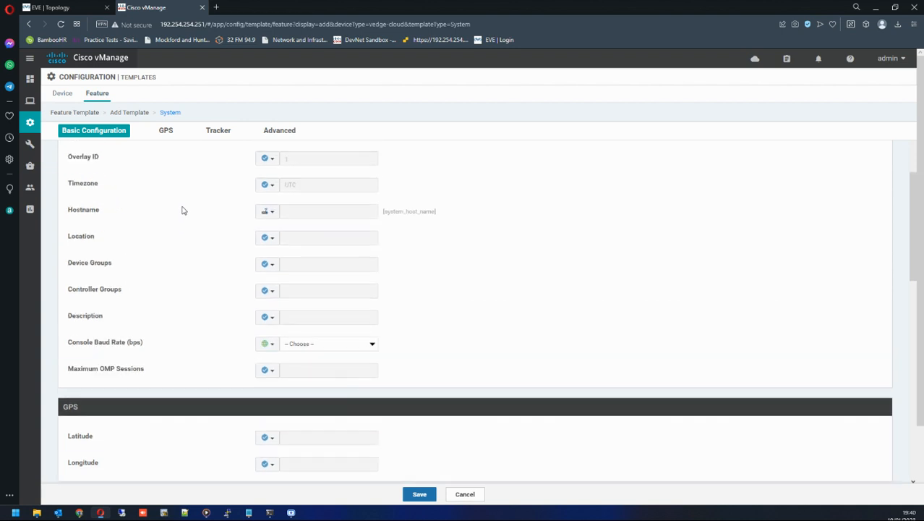
pyautogui.scroll(1, 214, 178)
pyautogui.scroll(-1, 213, 178)
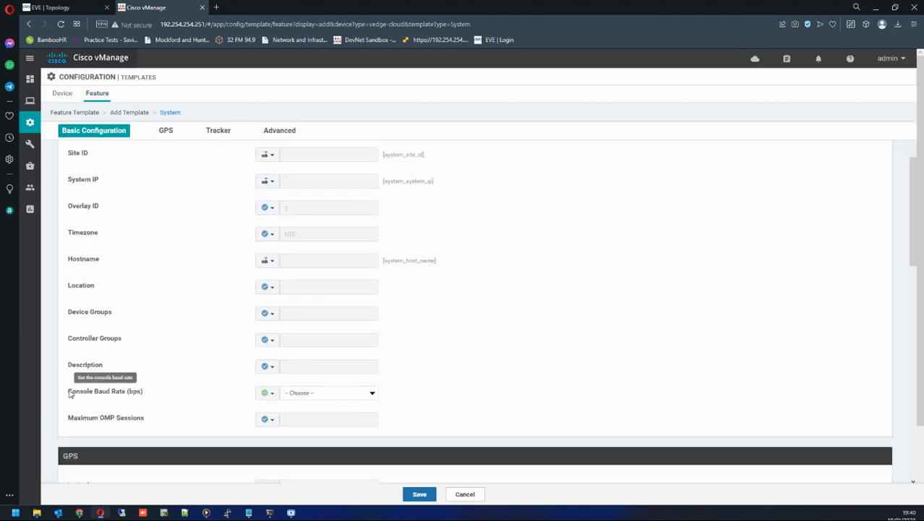
# Set Console Baud Rate to 115200 and save the System feature template.
pyautogui.moveTo(70, 392); pyautogui.dragTo(150, 393)
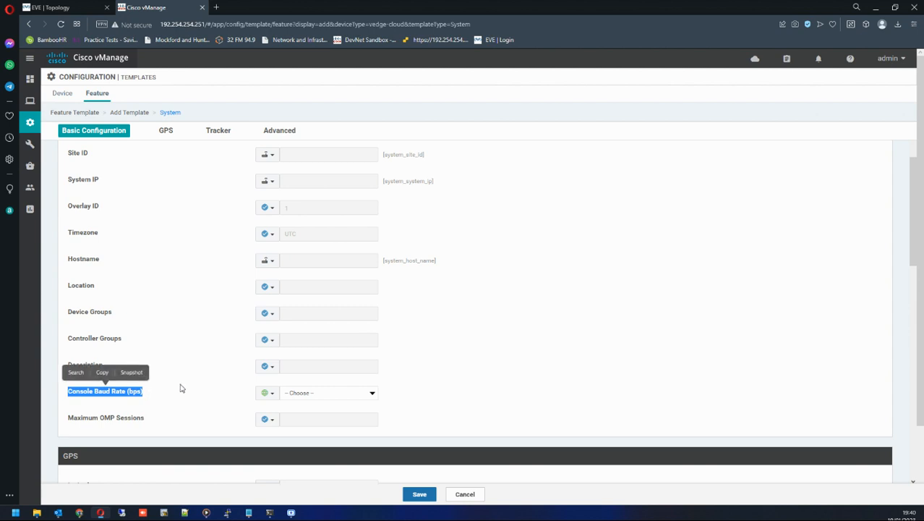
pyautogui.click(345, 394)
pyautogui.click(295, 411)
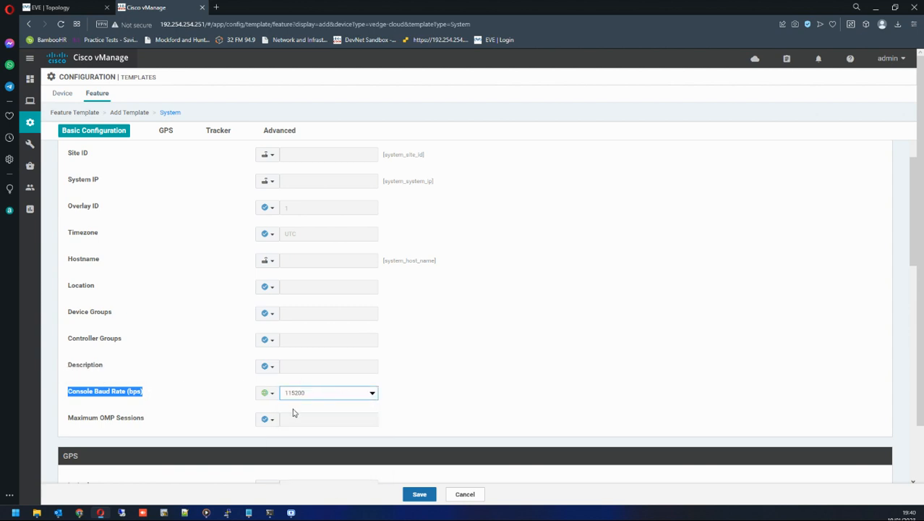
pyautogui.scroll(-3, 399, 396)
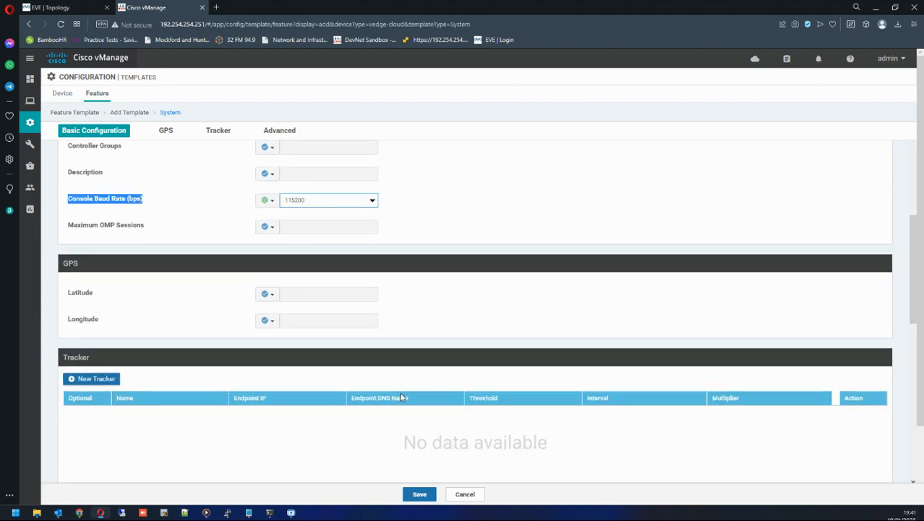
pyautogui.click(420, 494)
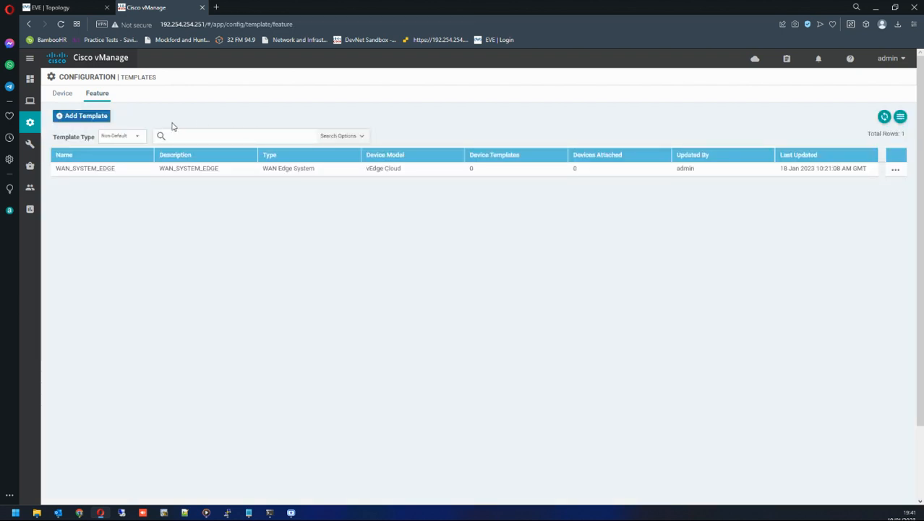
# Start a new VPN feature template for the vEdge Cloud device model.
pyautogui.moveTo(57, 169); pyautogui.dragTo(394, 174)
pyautogui.click(375, 200)
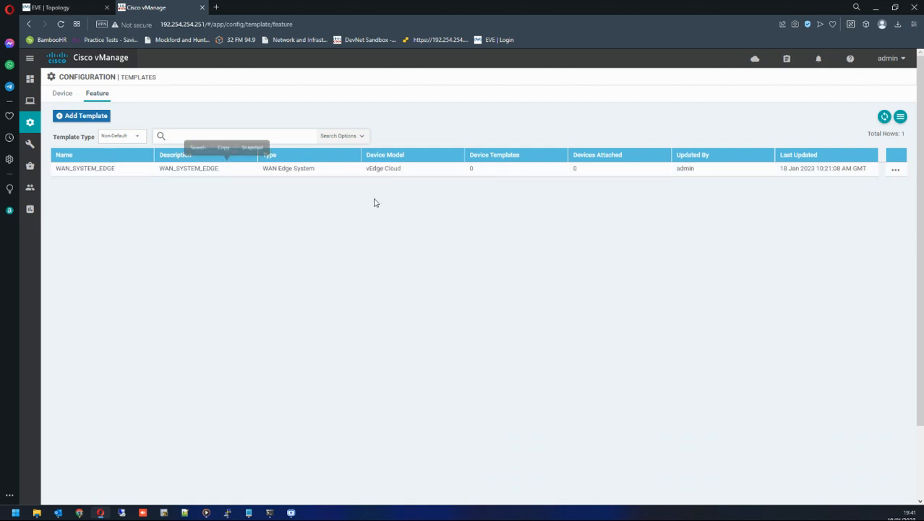
pyautogui.click(99, 118)
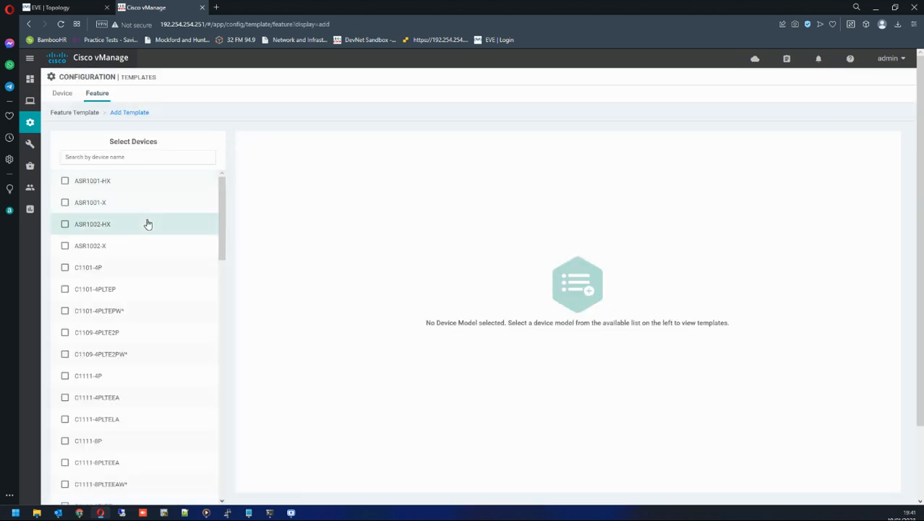
pyautogui.scroll(-15, 148, 222)
pyautogui.scroll(-2, 154, 230)
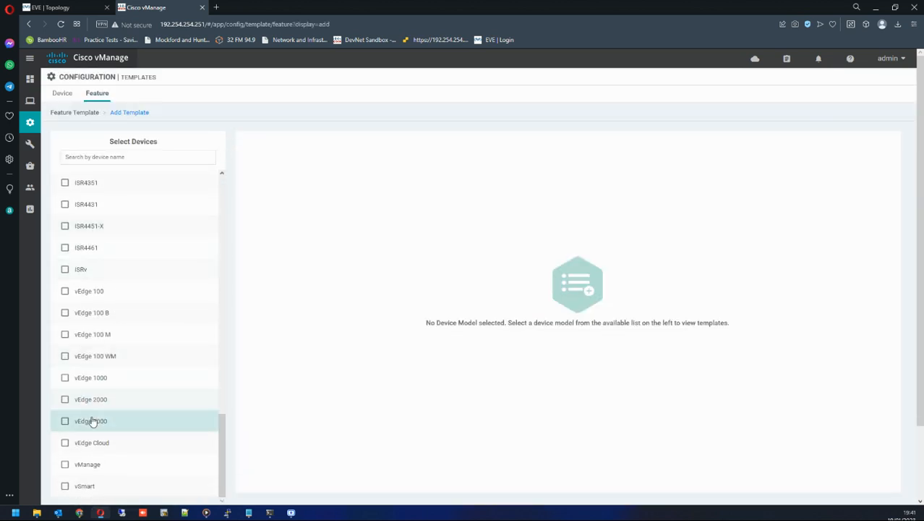
pyautogui.click(65, 444)
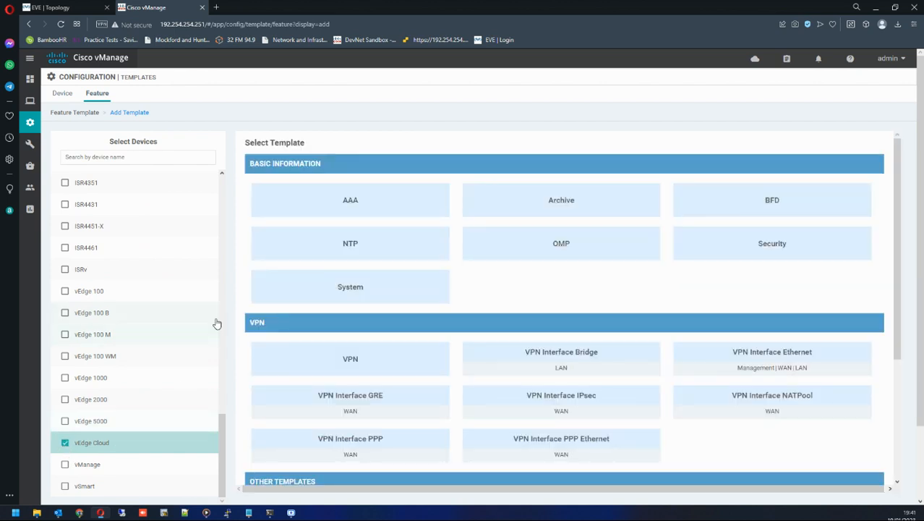
pyautogui.scroll(-1, 208, 319)
pyautogui.scroll(1, 207, 319)
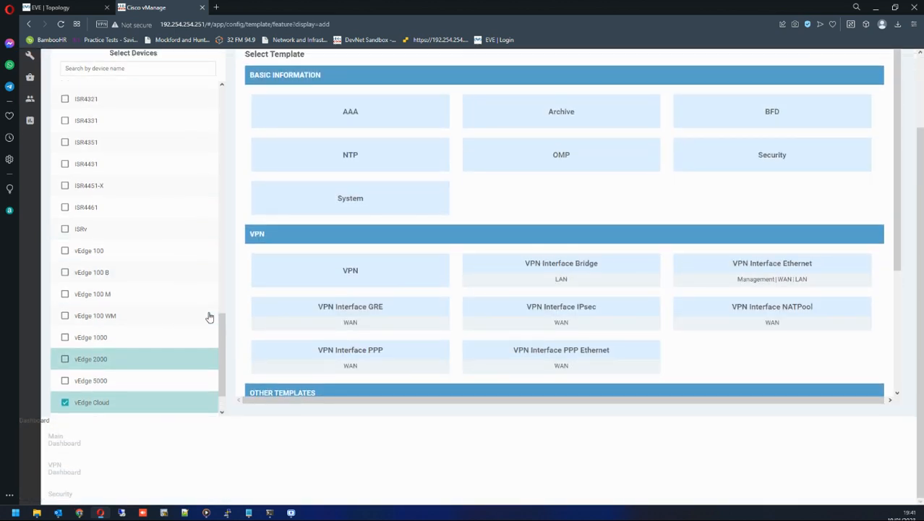
pyautogui.click(350, 271)
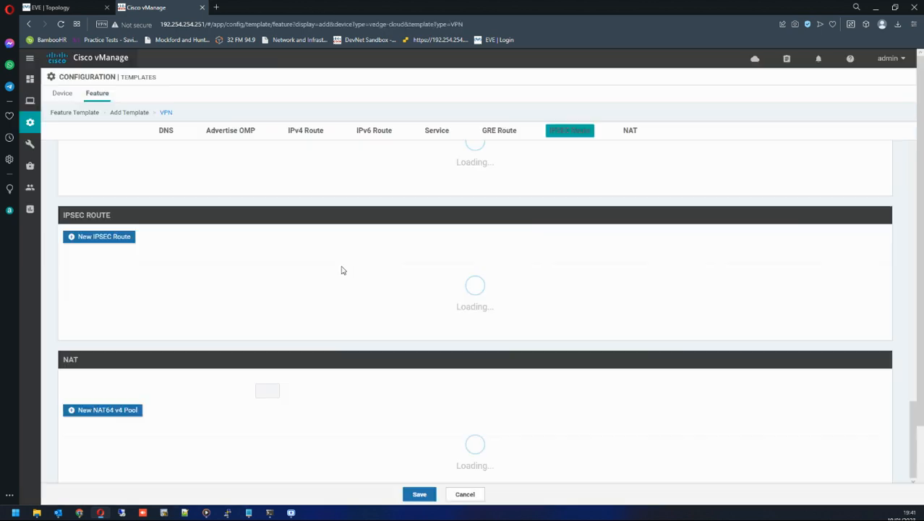
# Name the VPN template VPN0_WAN_EDGE.
pyautogui.scroll(15, 343, 269)
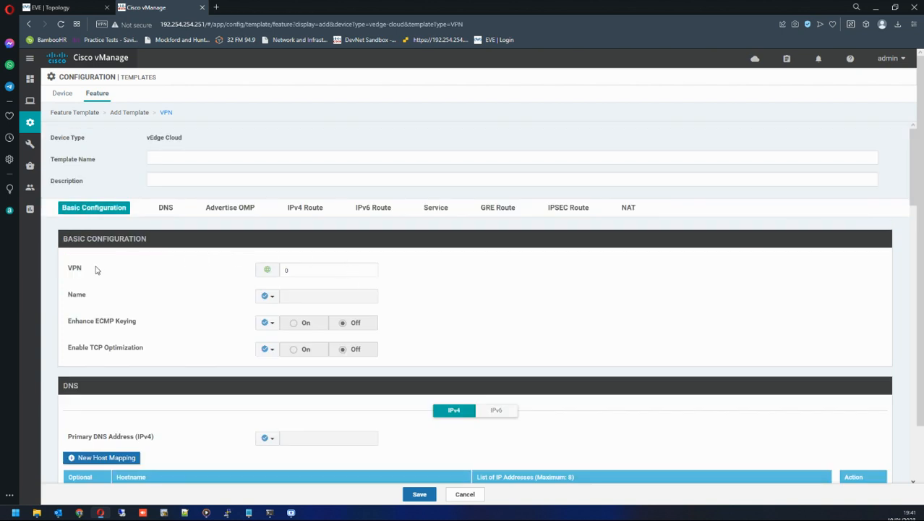
pyautogui.moveTo(69, 272); pyautogui.dragTo(87, 272)
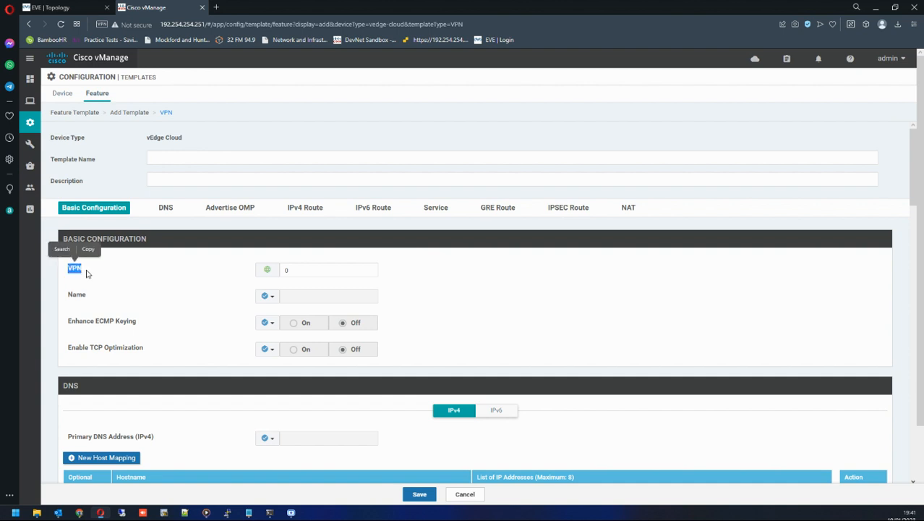
pyautogui.click(86, 271)
pyautogui.moveTo(72, 270); pyautogui.dragTo(81, 270)
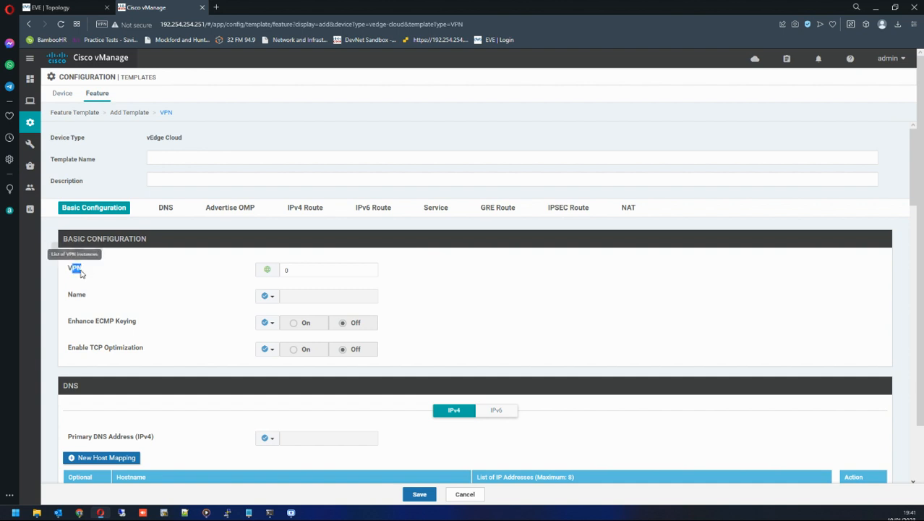
pyautogui.click(173, 158)
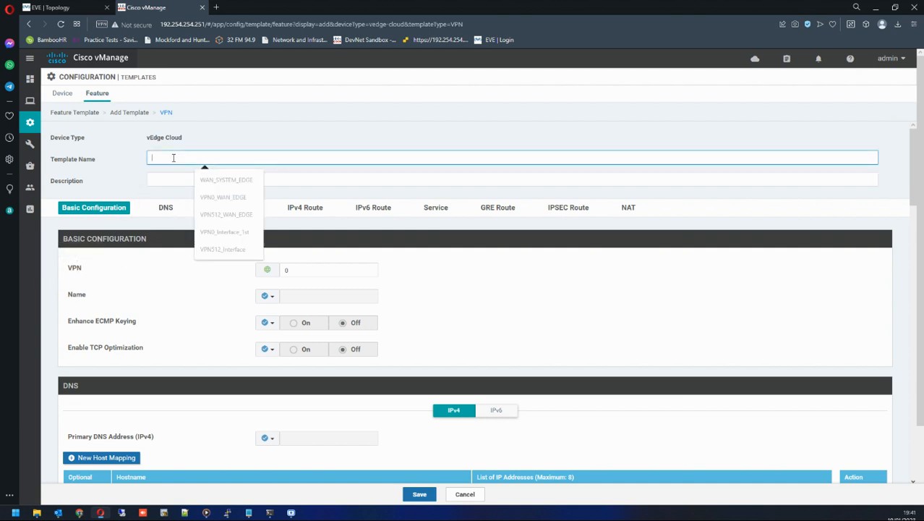
pyautogui.click(214, 199)
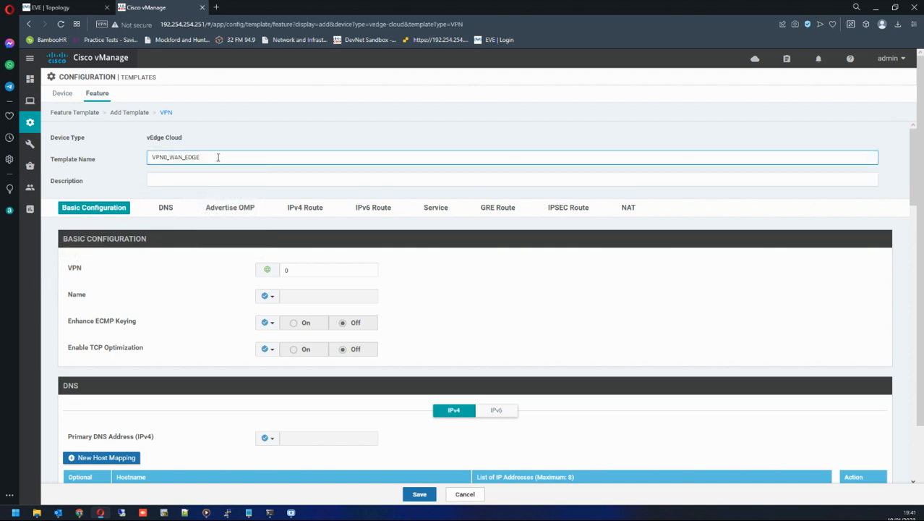
# Copy the template name VPN0_WAN_EDGE into the Description field.
pyautogui.moveTo(217, 157); pyautogui.dragTo(84, 154)
pyautogui.hotkey('ctrl', 'c')
pyautogui.press('Tab')
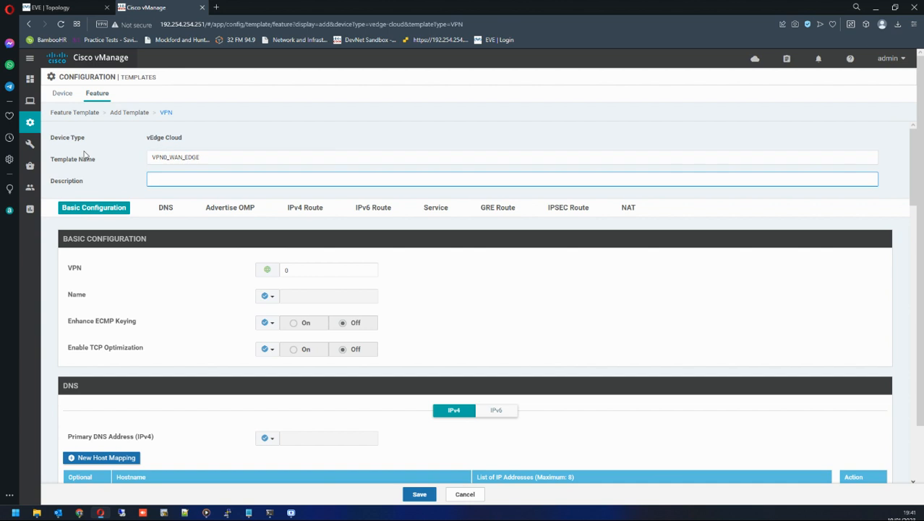
pyautogui.hotkey('ctrl', 'v')
# Make the VPN Name field Device Specific with the key vpn0_name.
pyautogui.scroll(-1, 198, 274)
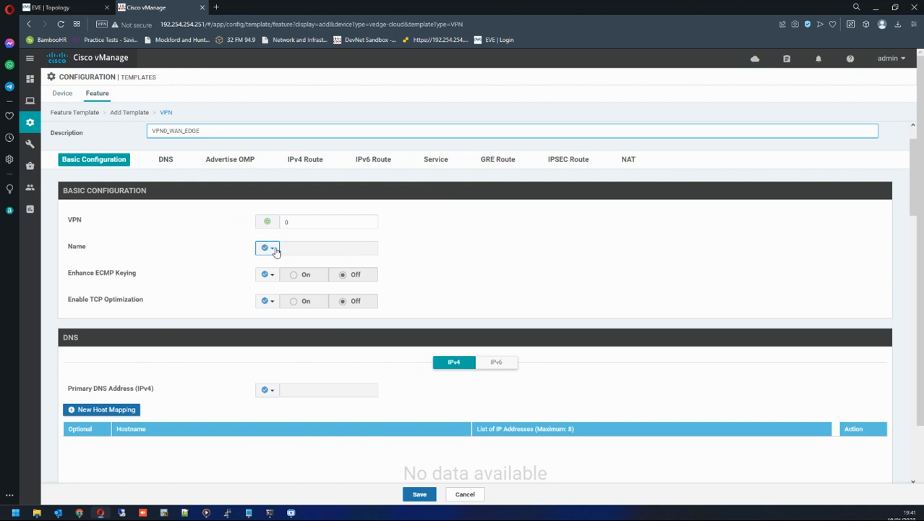
pyautogui.click(275, 250)
pyautogui.moveTo(279, 277)
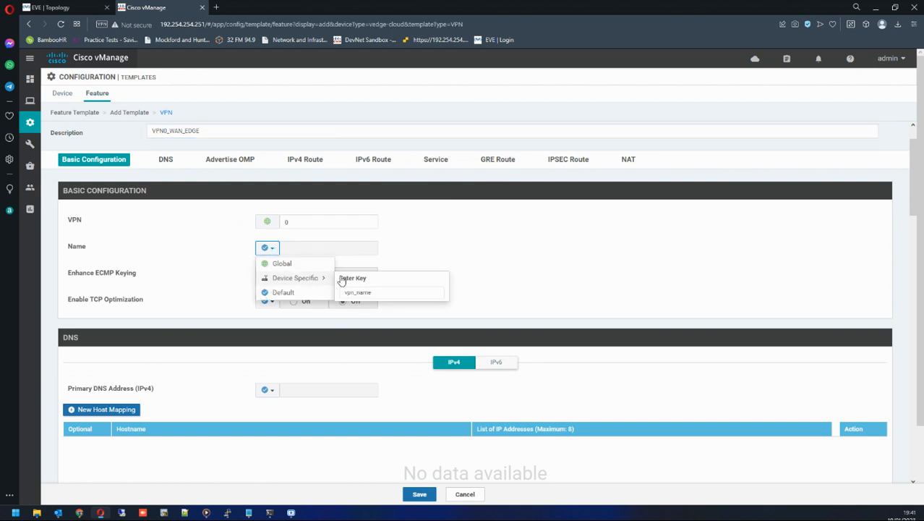
pyautogui.click(354, 293)
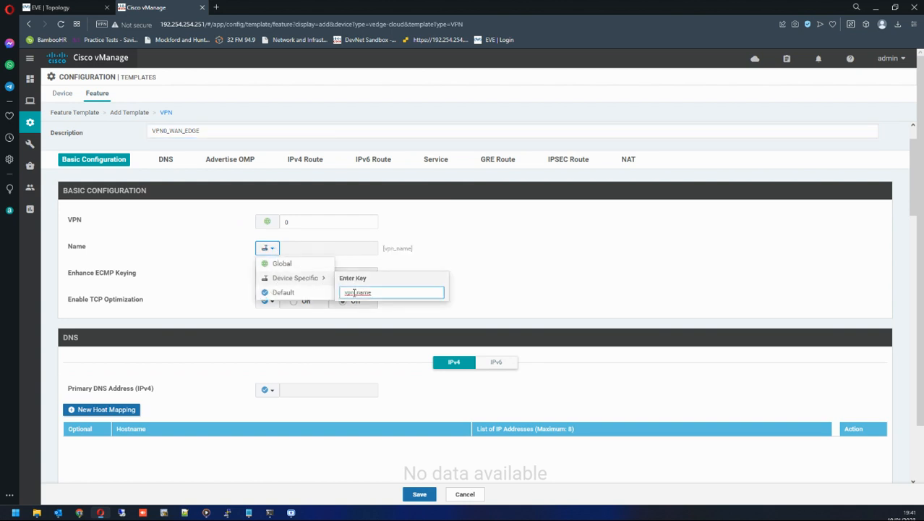
pyautogui.write('0')
pyautogui.click(441, 257)
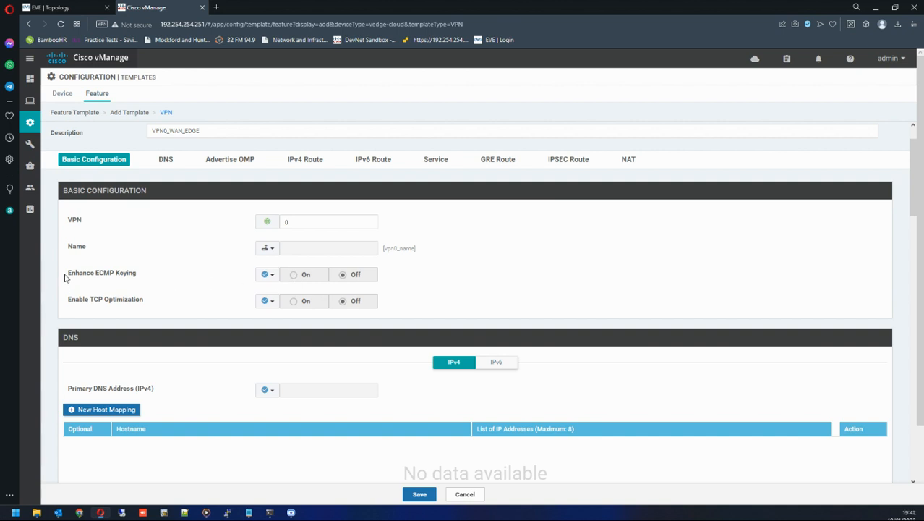
# Set Enhance ECMP Keying to Global scope and turn it On.
pyautogui.moveTo(65, 279); pyautogui.dragTo(107, 279)
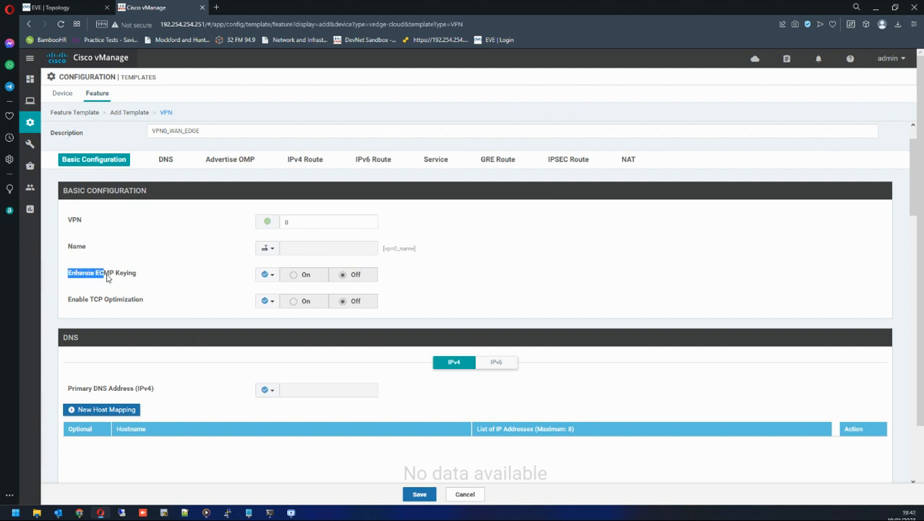
pyautogui.click(265, 280)
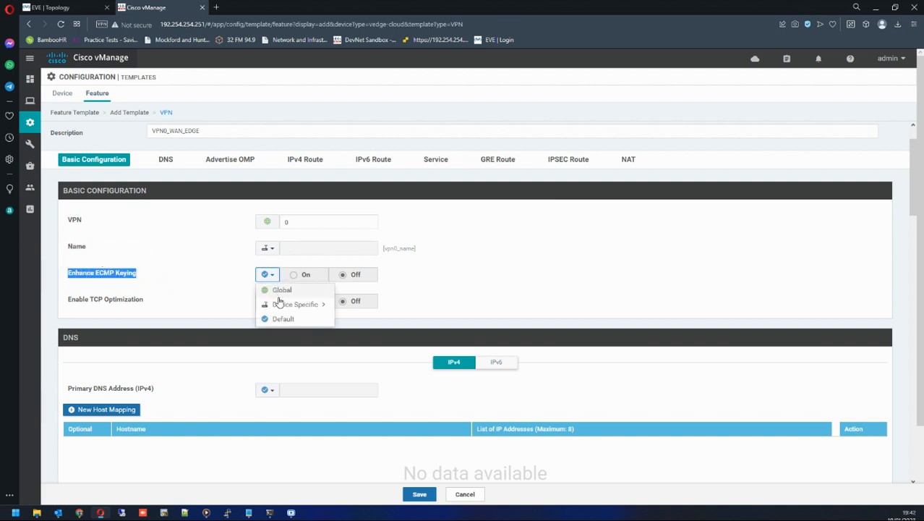
pyautogui.click(282, 290)
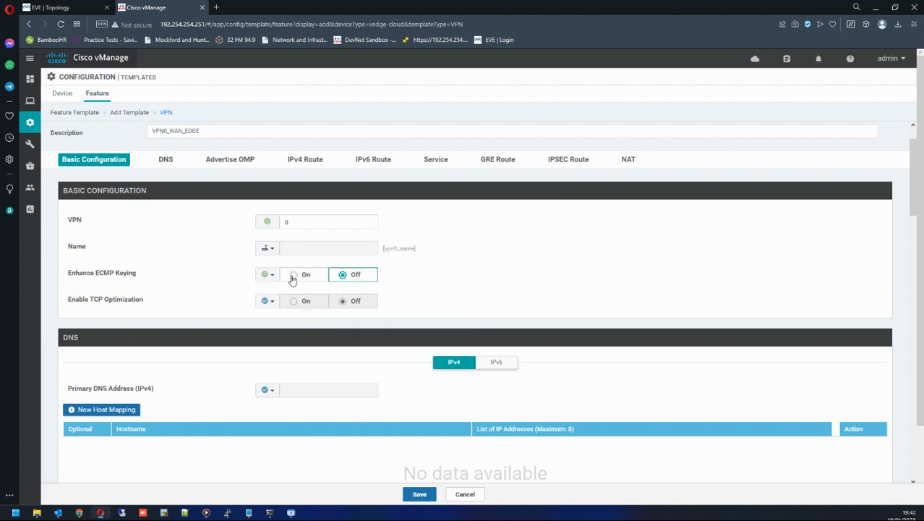
pyautogui.click(292, 279)
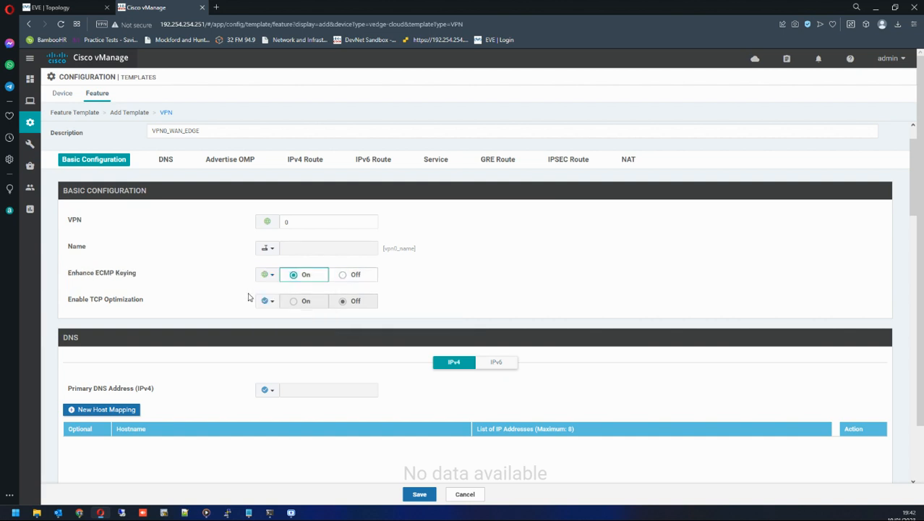
# Set the Primary DNS Address (IPv4) to Global with 8.8.8.8.
pyautogui.scroll(-1, 245, 297)
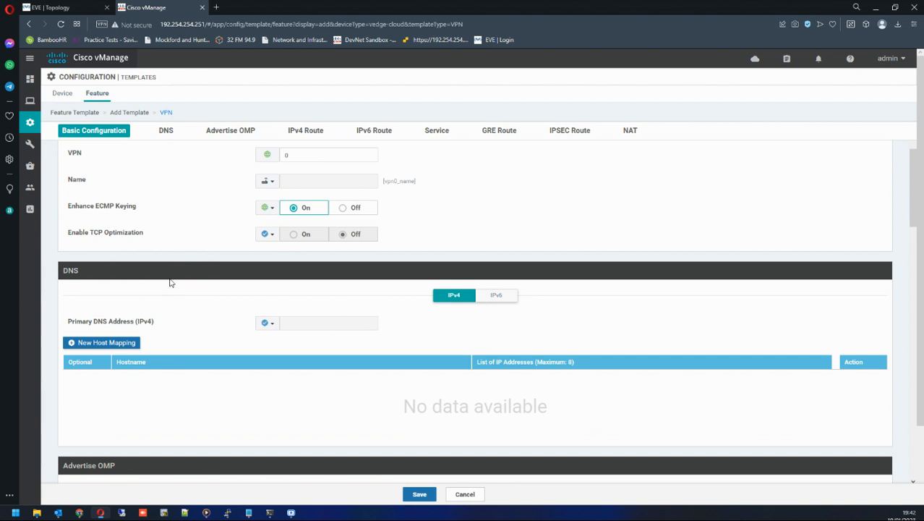
pyautogui.scroll(-1, 170, 282)
pyautogui.click(272, 228)
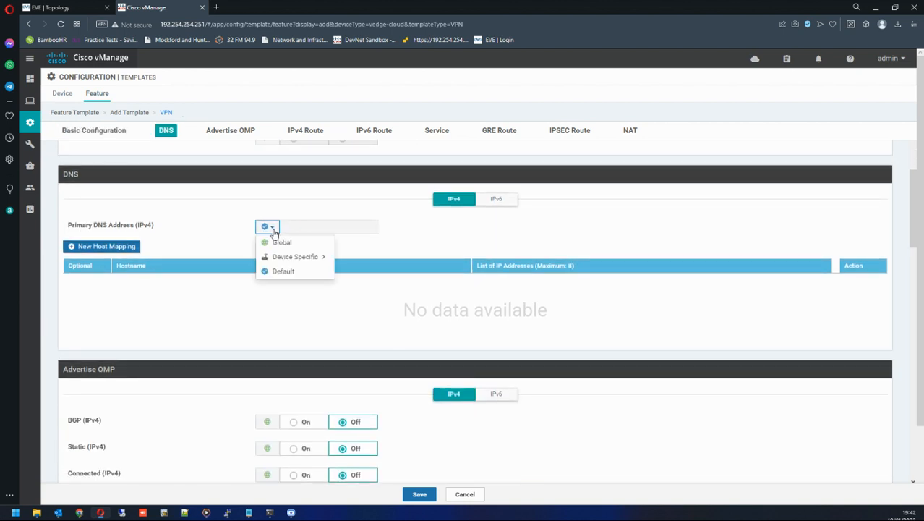
pyautogui.click(282, 242)
pyautogui.click(336, 225)
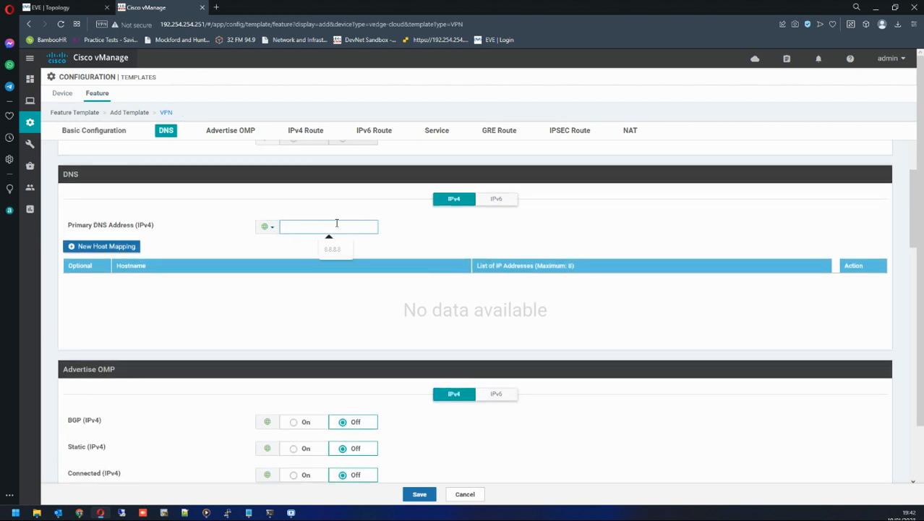
pyautogui.write('8.8.8.8')
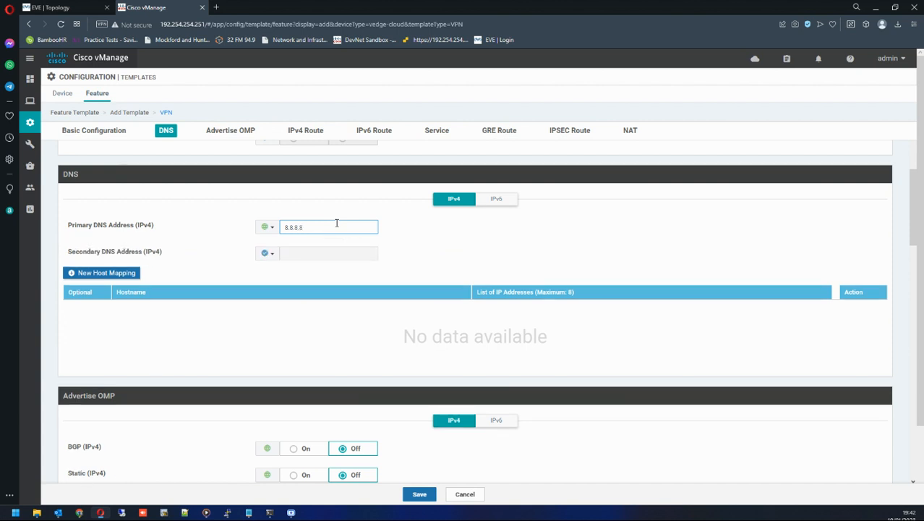
# Open a new IPv4 route entry in the template's IPv4 Route section.
pyautogui.scroll(-1, 376, 264)
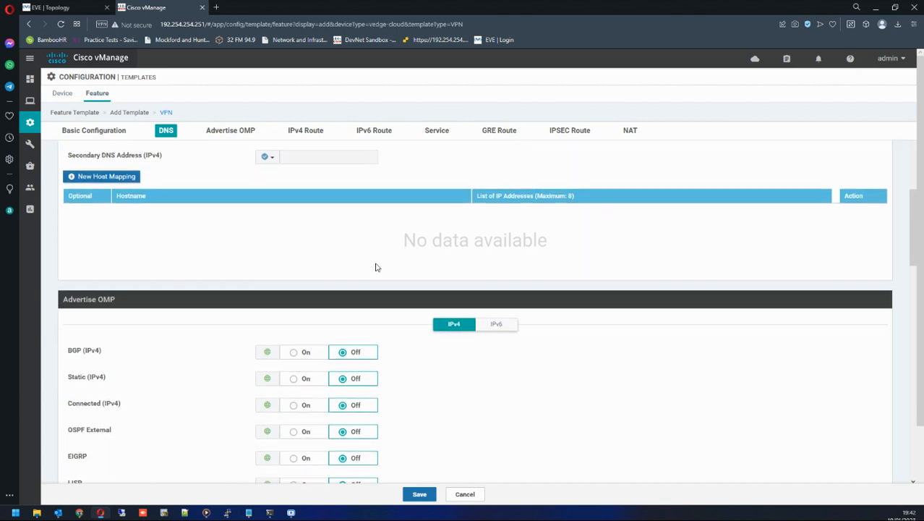
pyautogui.scroll(-1, 365, 265)
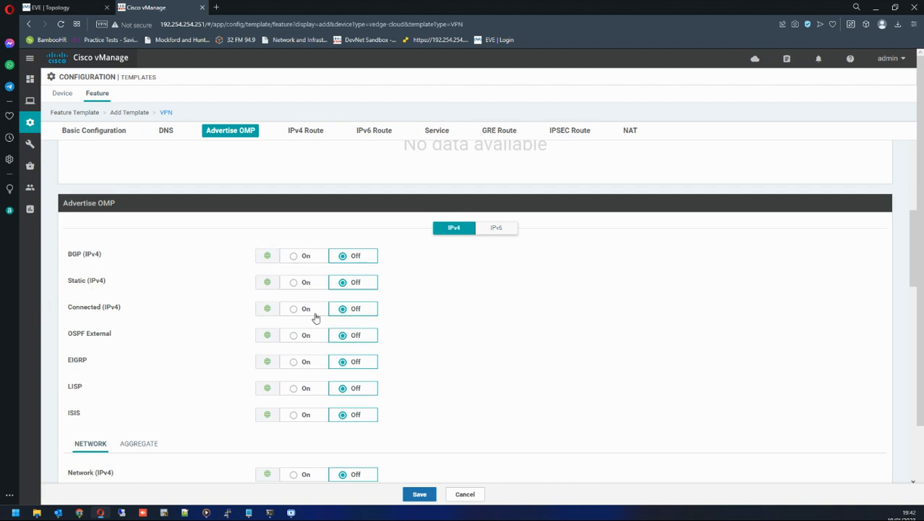
pyautogui.scroll(-1, 214, 365)
pyautogui.scroll(2, 217, 357)
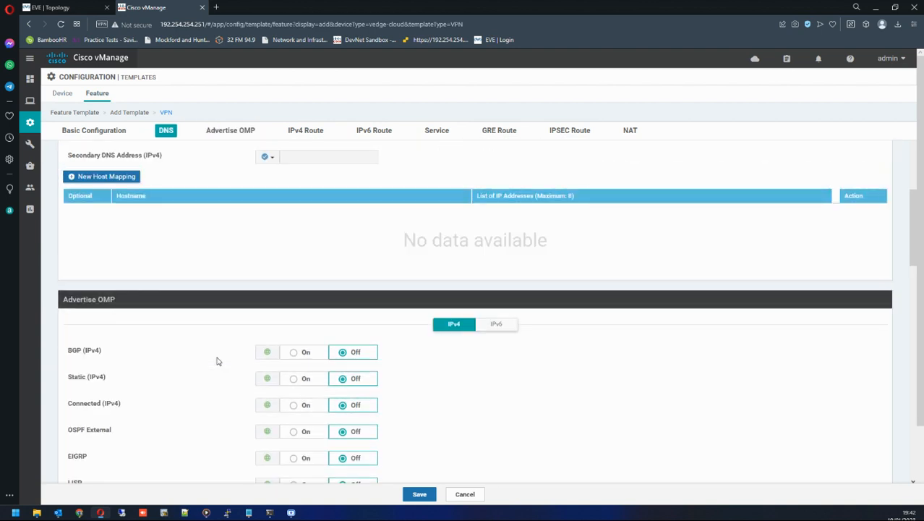
pyautogui.scroll(-4, 216, 360)
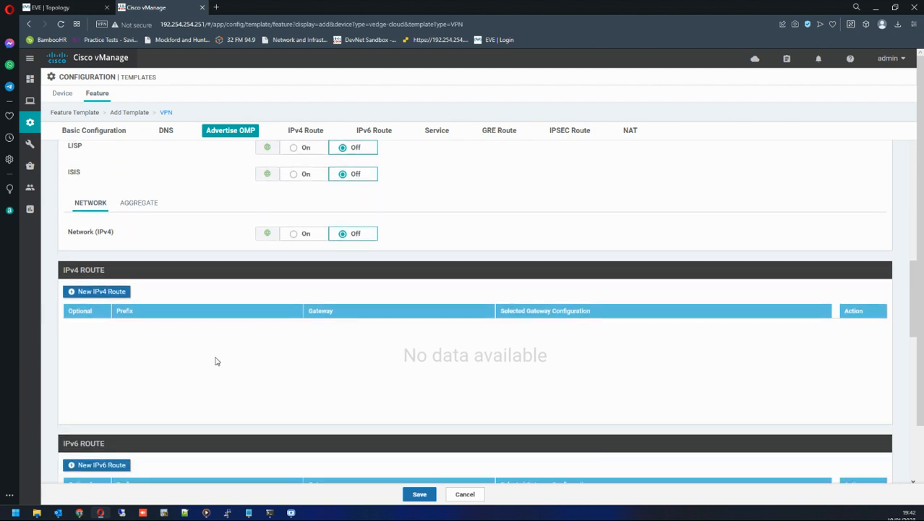
pyautogui.click(101, 291)
pyautogui.click(284, 237)
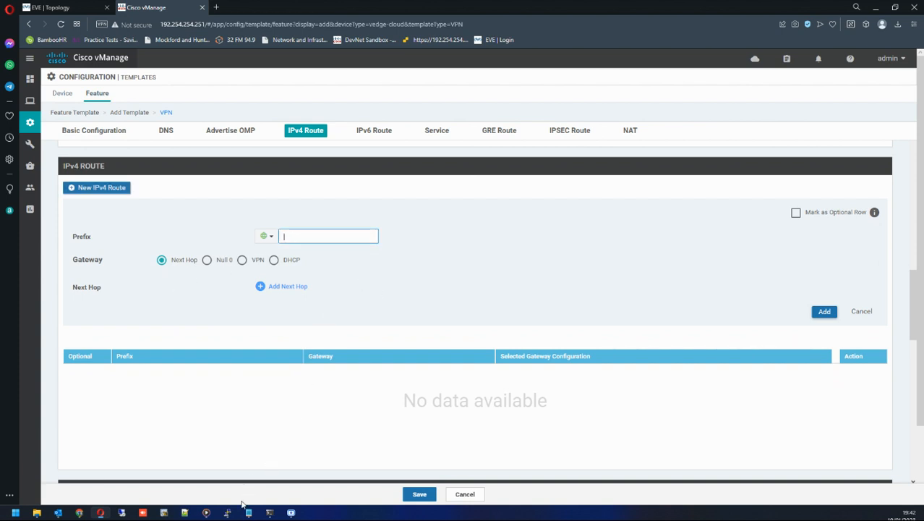
# Check the vEdge5 console configuration for the VPN 0 default route line.
pyautogui.moveTo(233, 515)
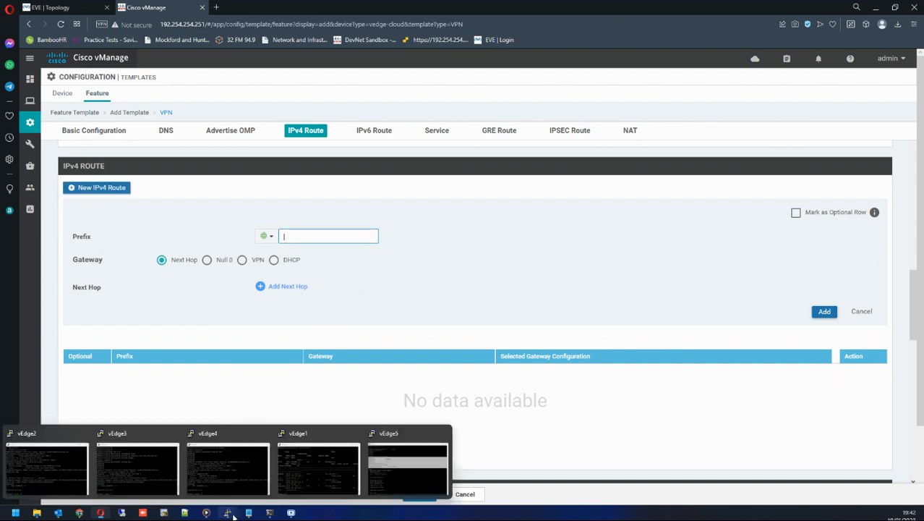
pyautogui.click(407, 469)
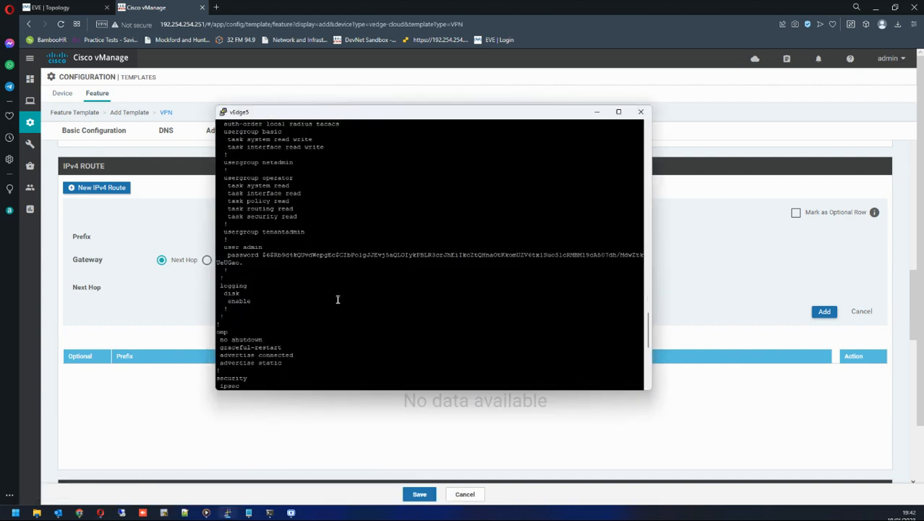
pyautogui.scroll(-6, 337, 299)
pyautogui.scroll(-6, 337, 299)
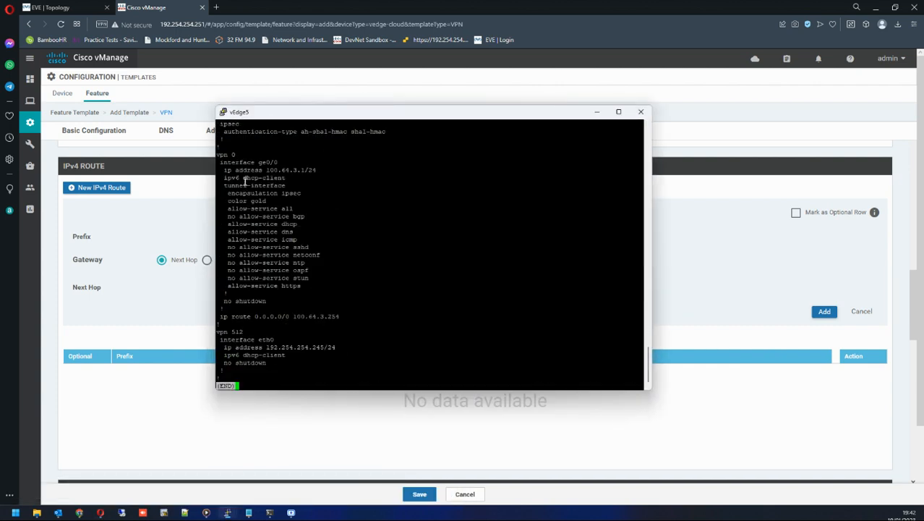
pyautogui.moveTo(221, 319); pyautogui.dragTo(337, 319)
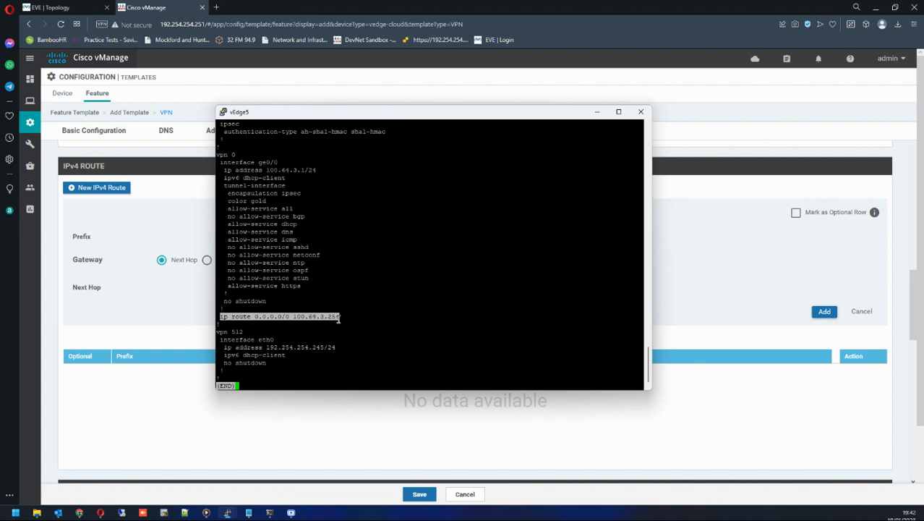
# Enter route prefix 0.0.0.0/0 with a Next Hop gateway and add a next hop row.
pyautogui.click(315, 238)
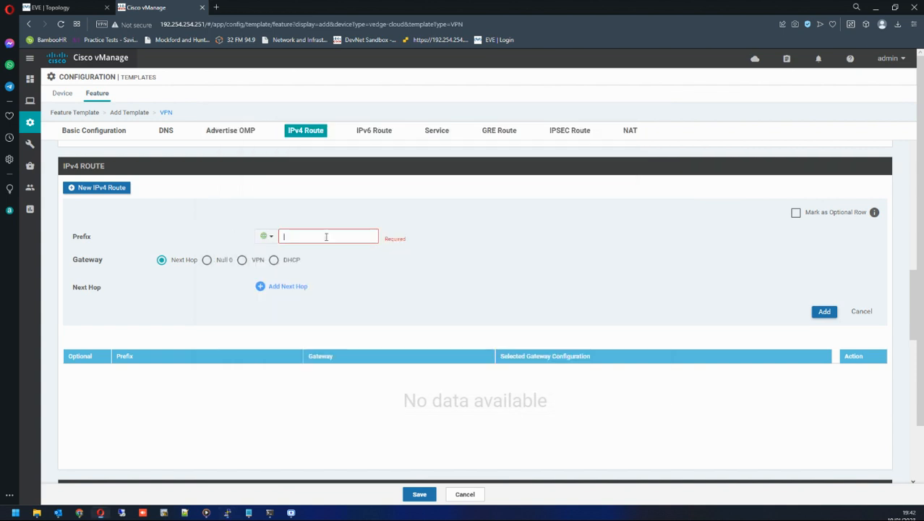
pyautogui.write('0.0.0.0/0')
pyautogui.click(161, 260)
pyautogui.click(298, 288)
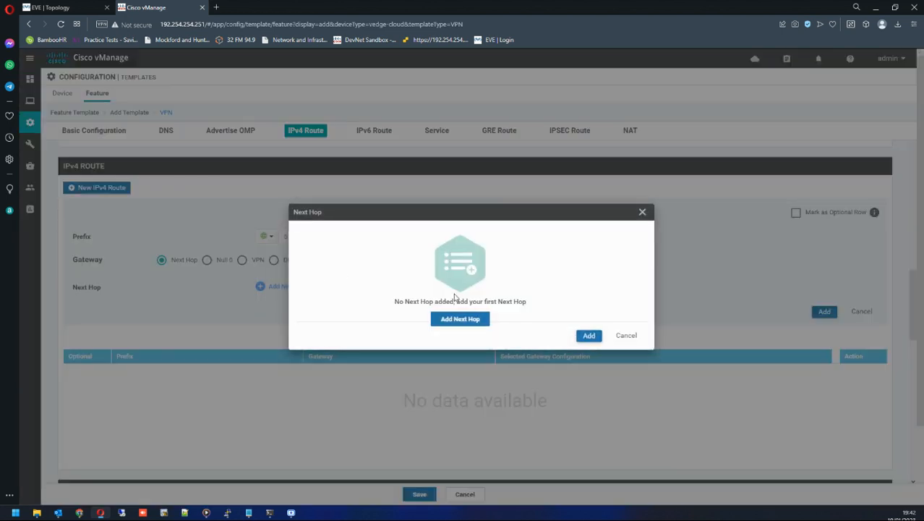
pyautogui.click(465, 320)
pyautogui.click(369, 268)
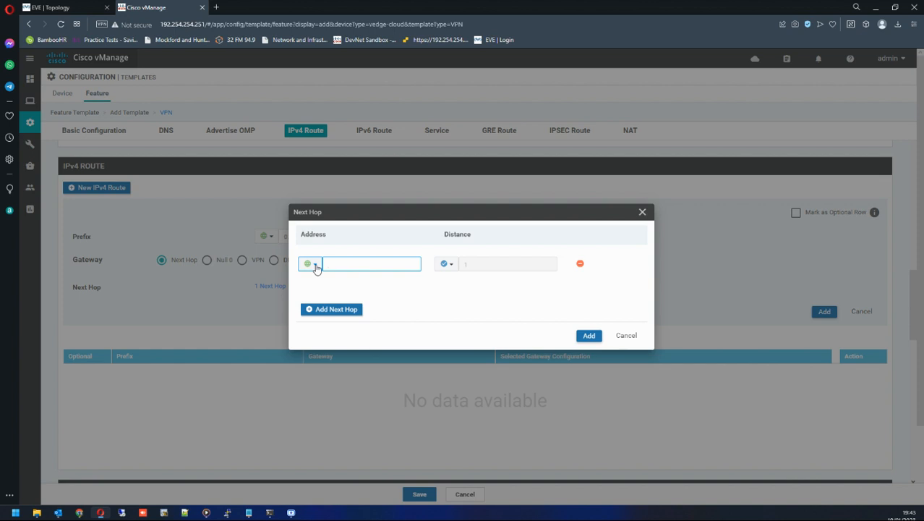
# Make the next hop address device-specific with key vpn0_next_hop_ip_address_1st, confirm it, and add the 0.0.0.0/0 route.
pyautogui.click(311, 264)
pyautogui.moveTo(319, 296)
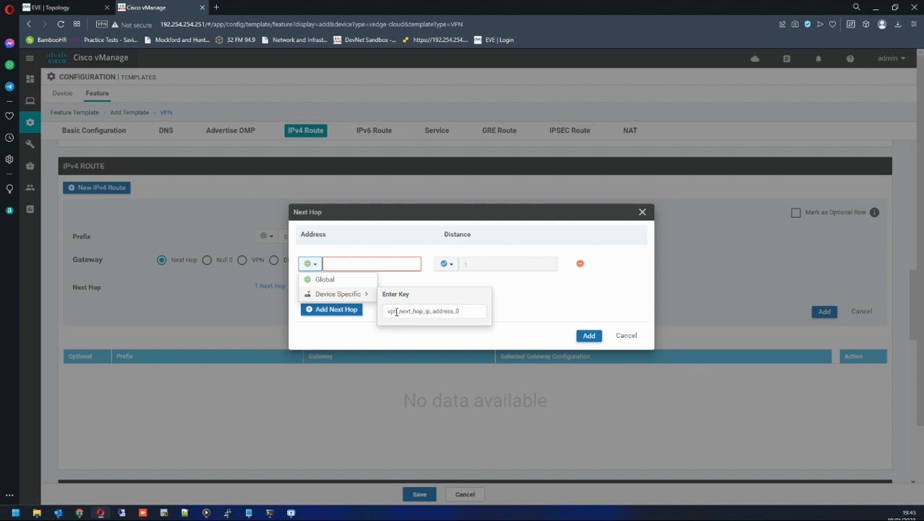
pyautogui.click(396, 312)
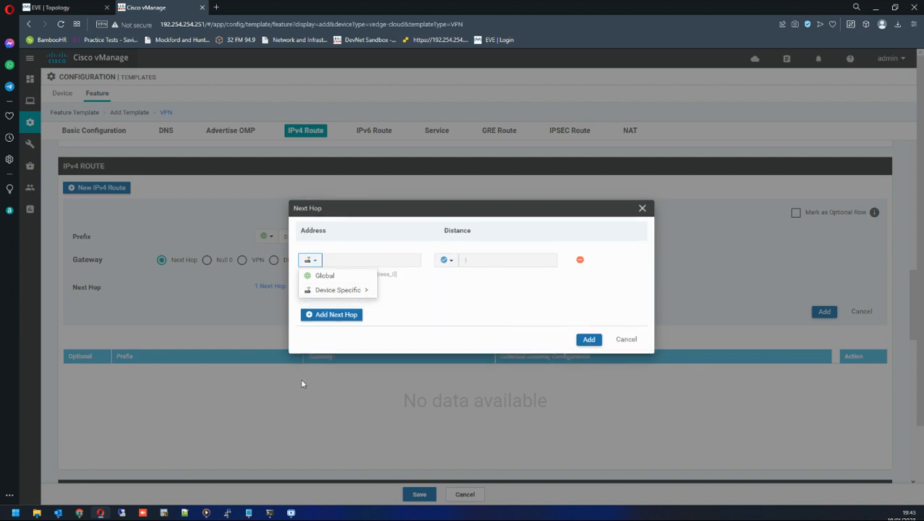
pyautogui.moveTo(336, 291)
pyautogui.click(397, 306)
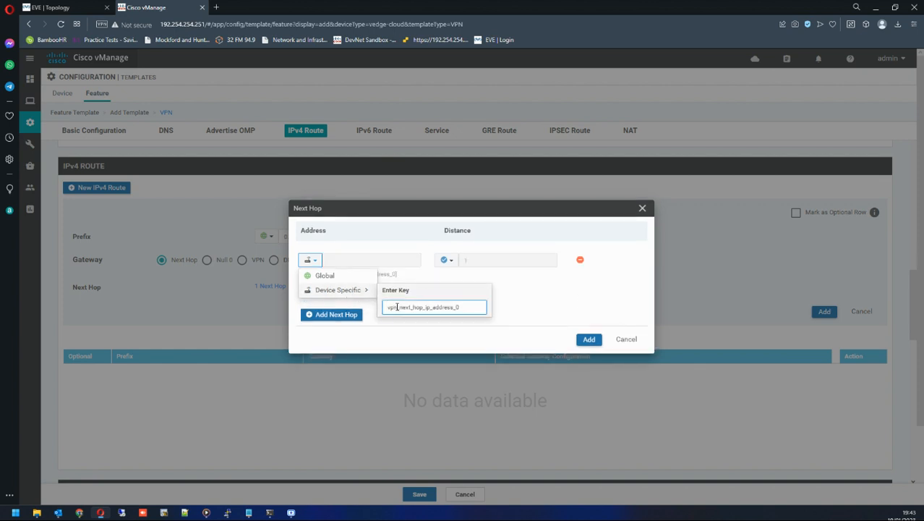
pyautogui.write('1st')
pyautogui.click(461, 307)
pyautogui.write('1')
pyautogui.click(502, 309)
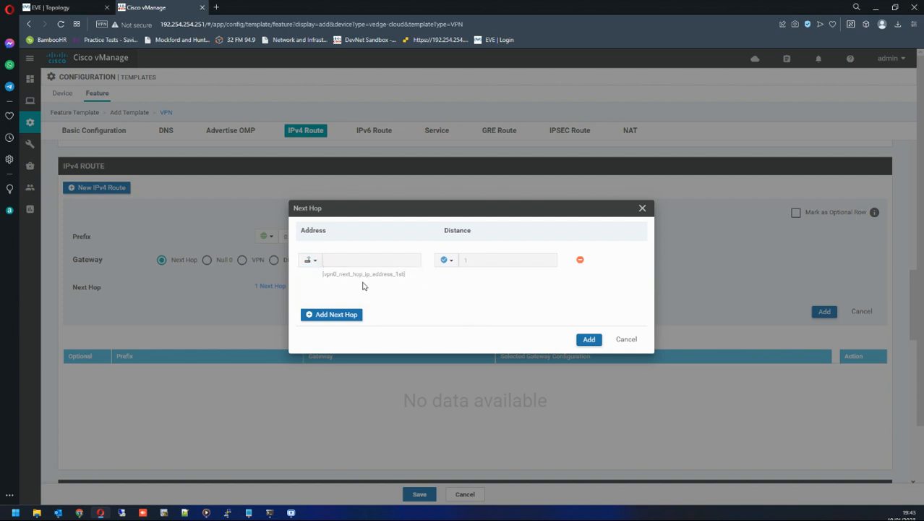
pyautogui.click(587, 339)
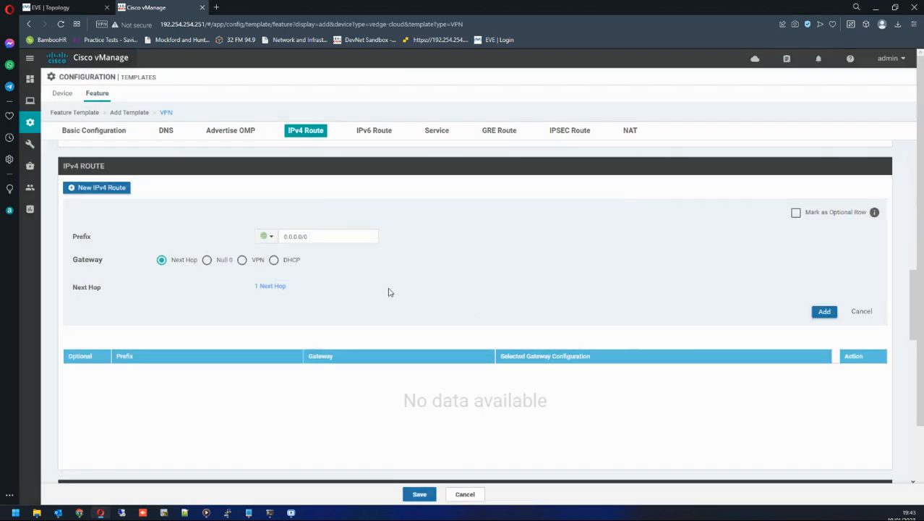
pyautogui.click(824, 311)
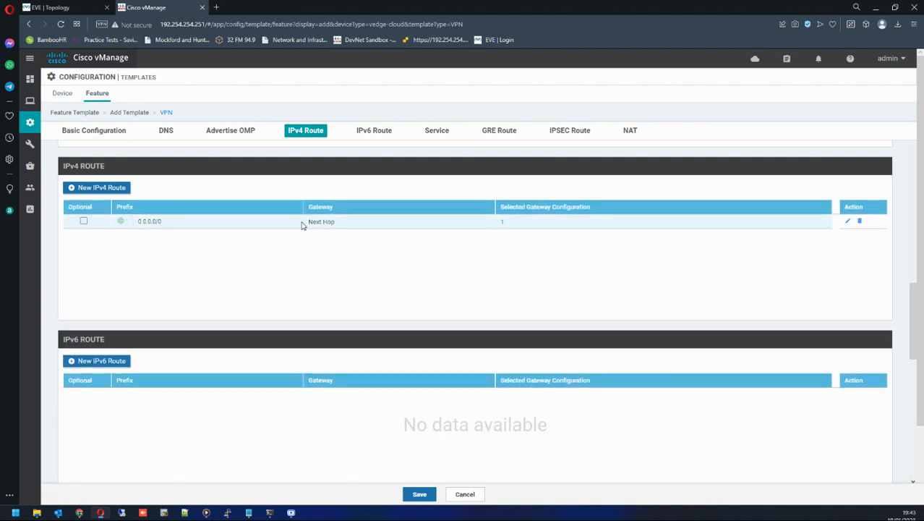
# Set the VPN Name to Device Specific with key vpn0_name1st.
pyautogui.scroll(-2, 213, 256)
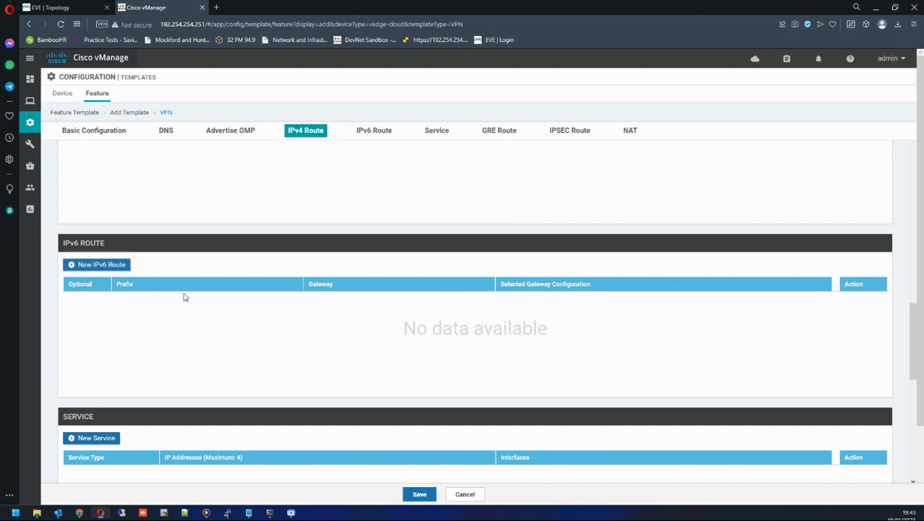
pyautogui.scroll(-2, 184, 297)
pyautogui.scroll(-4, 246, 357)
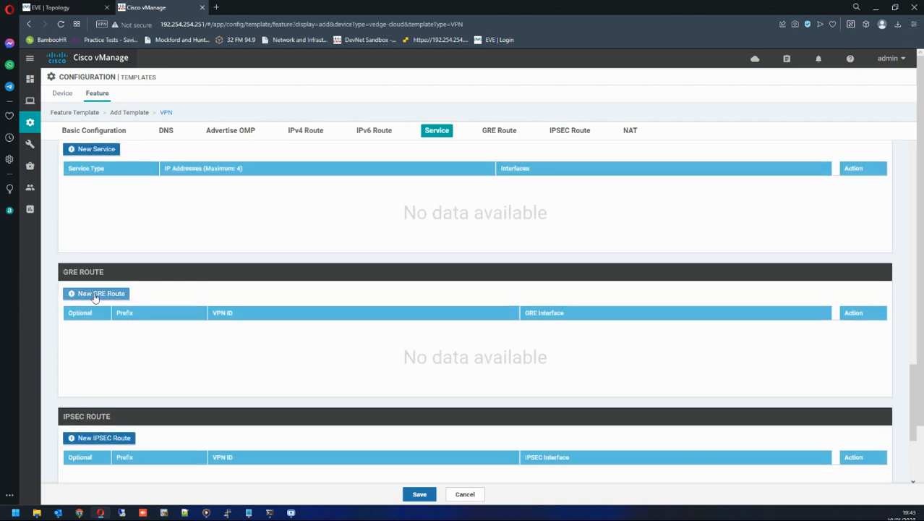
pyautogui.scroll(-3, 241, 326)
pyautogui.scroll(-1, 247, 329)
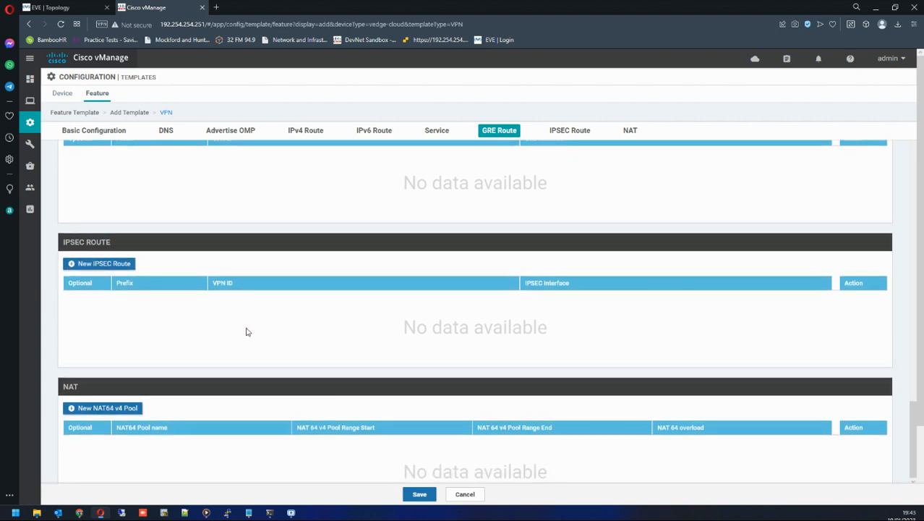
pyautogui.scroll(20, 200, 196)
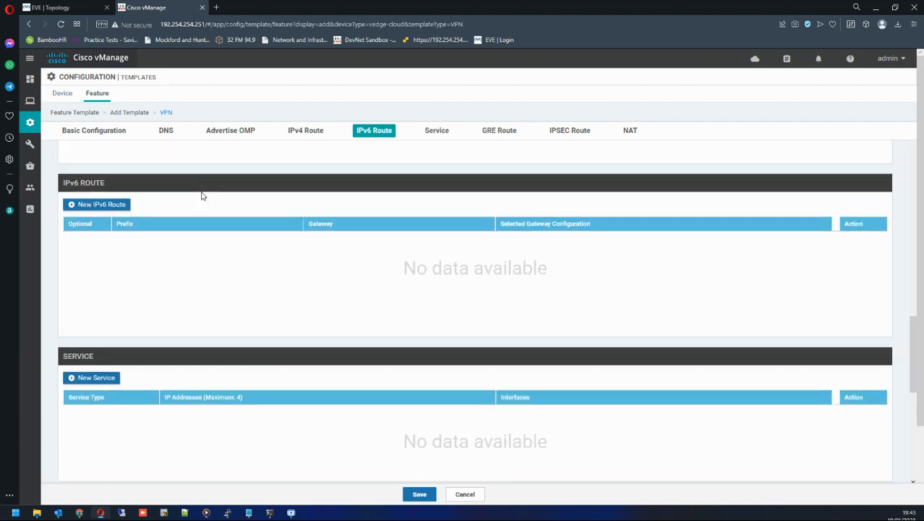
pyautogui.scroll(-1, 203, 195)
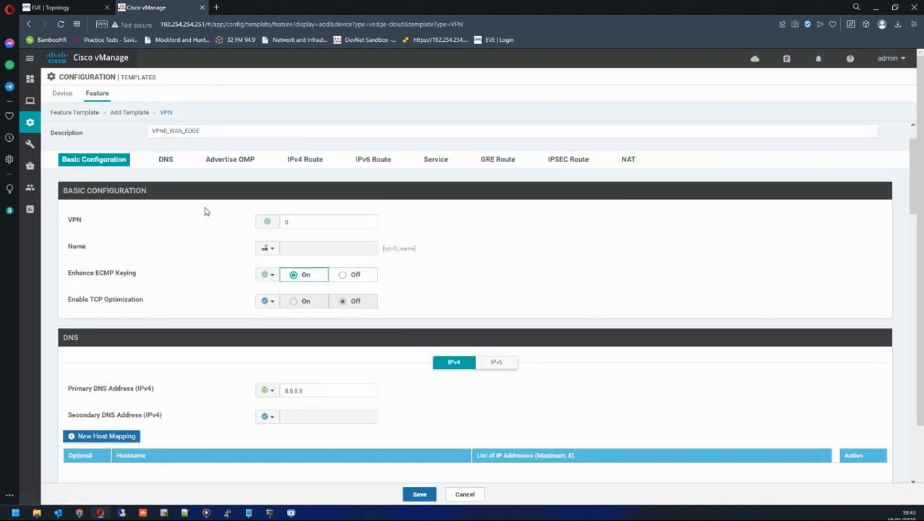
pyautogui.click(268, 248)
pyautogui.moveTo(290, 278)
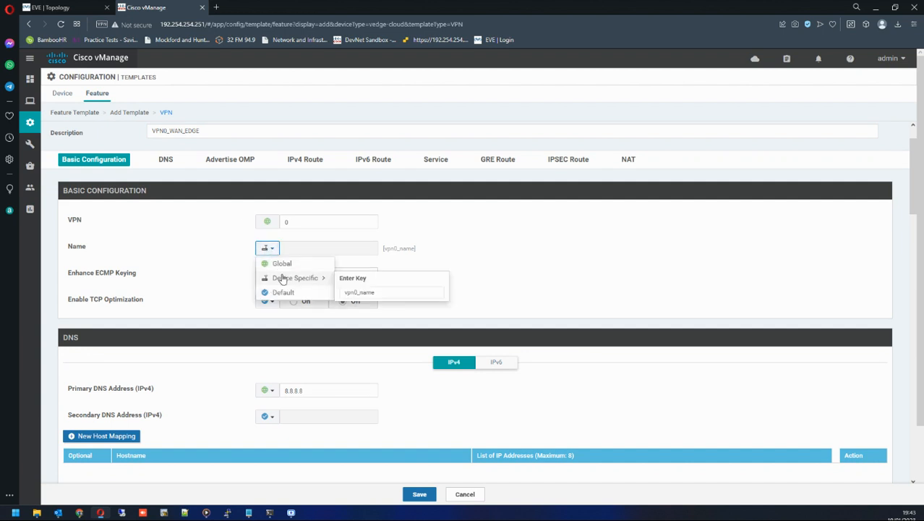
pyautogui.click(381, 292)
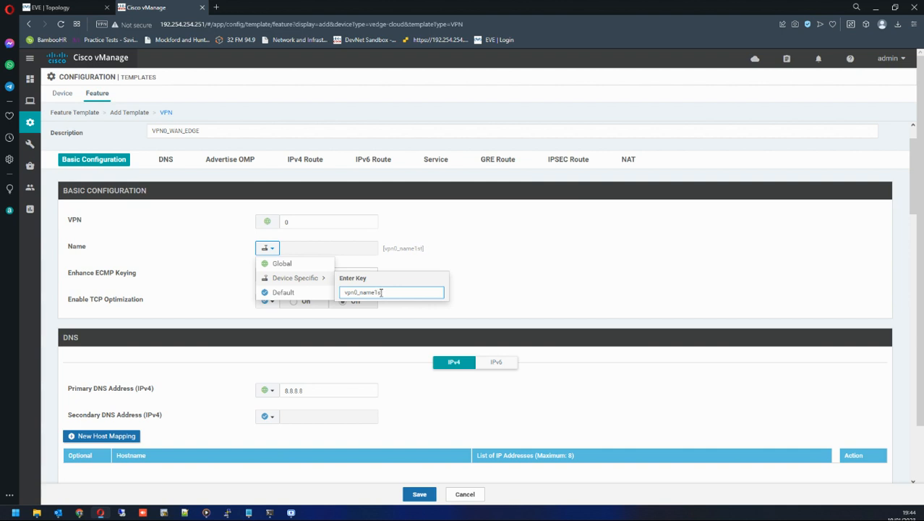
pyautogui.click(464, 268)
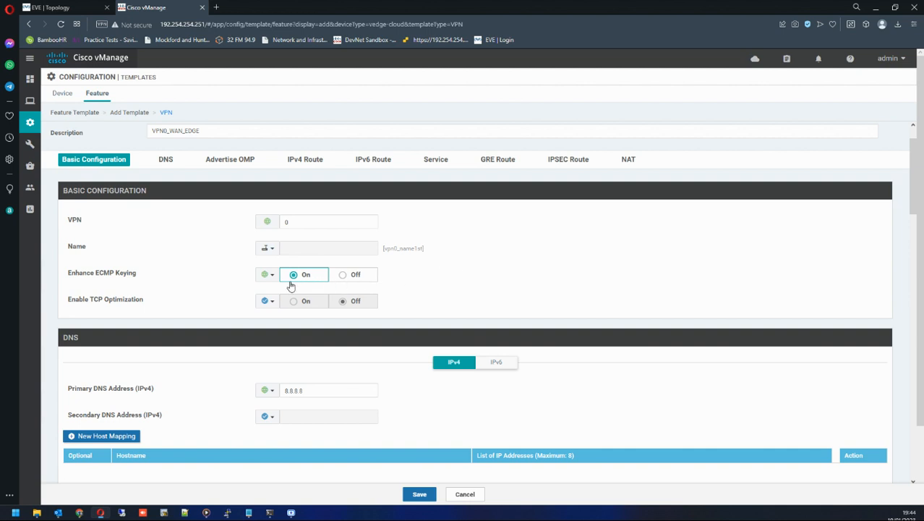
# Save the VPN0_WAN_EDGE feature template.
pyautogui.scroll(-5, 291, 286)
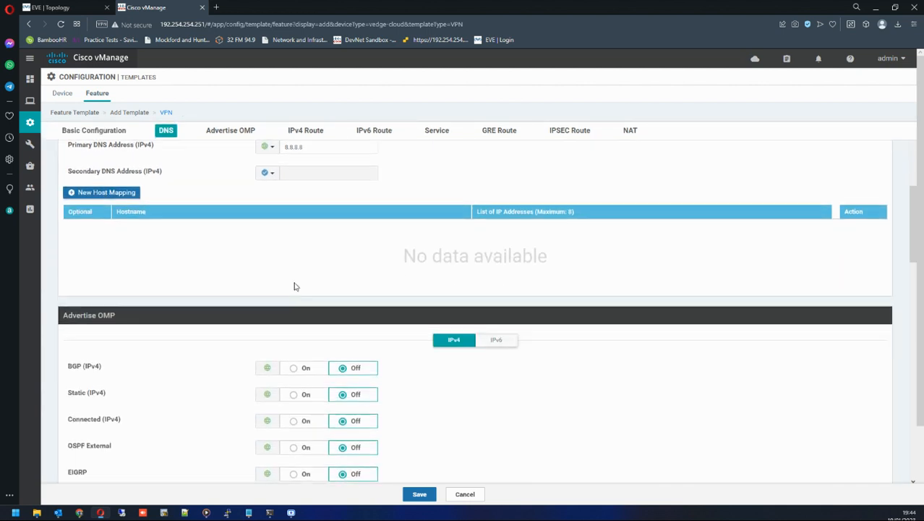
pyautogui.scroll(-4, 295, 287)
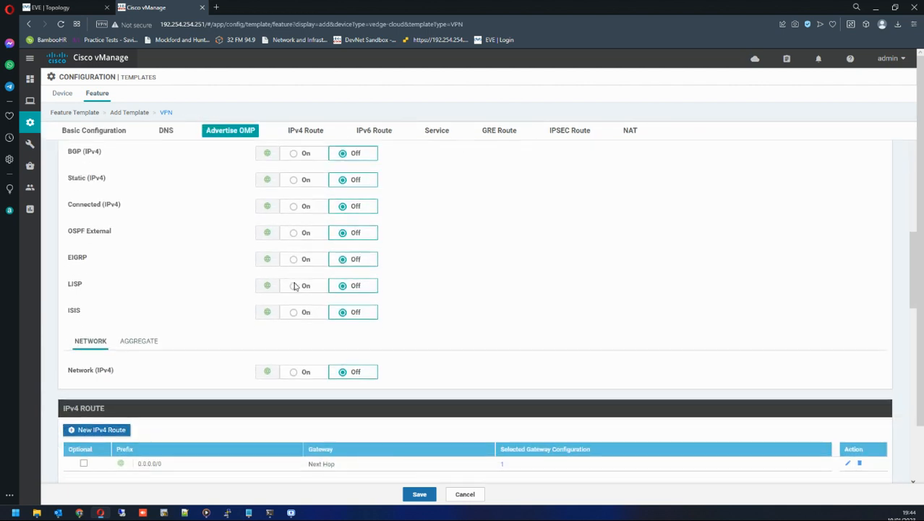
pyautogui.scroll(-5, 294, 287)
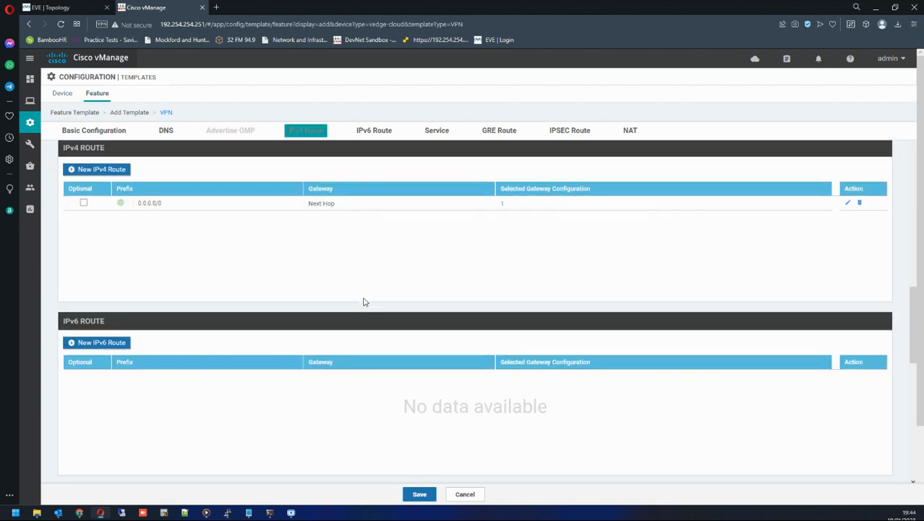
pyautogui.scroll(-10, 364, 302)
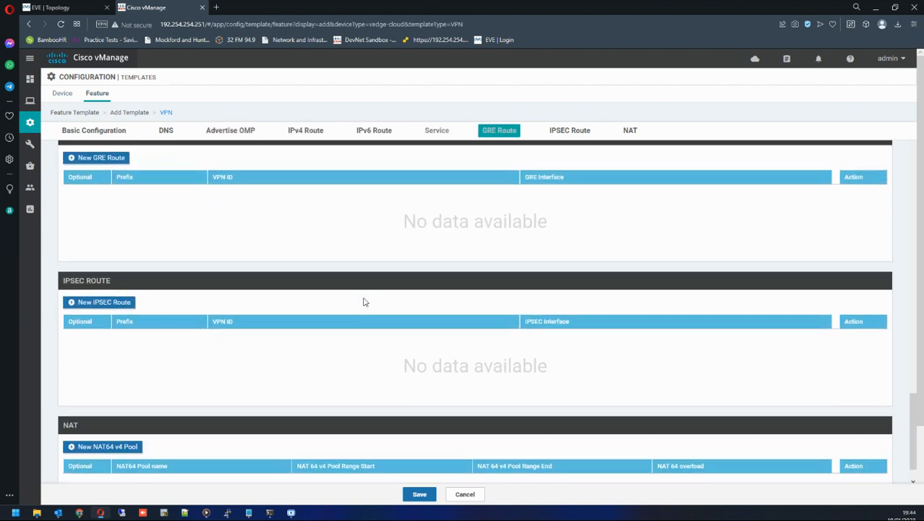
pyautogui.scroll(-1, 364, 302)
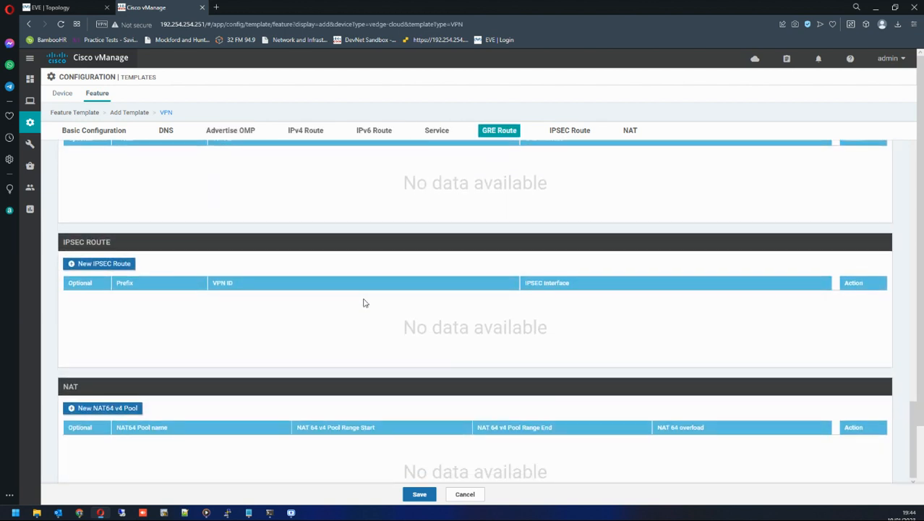
pyautogui.click(418, 494)
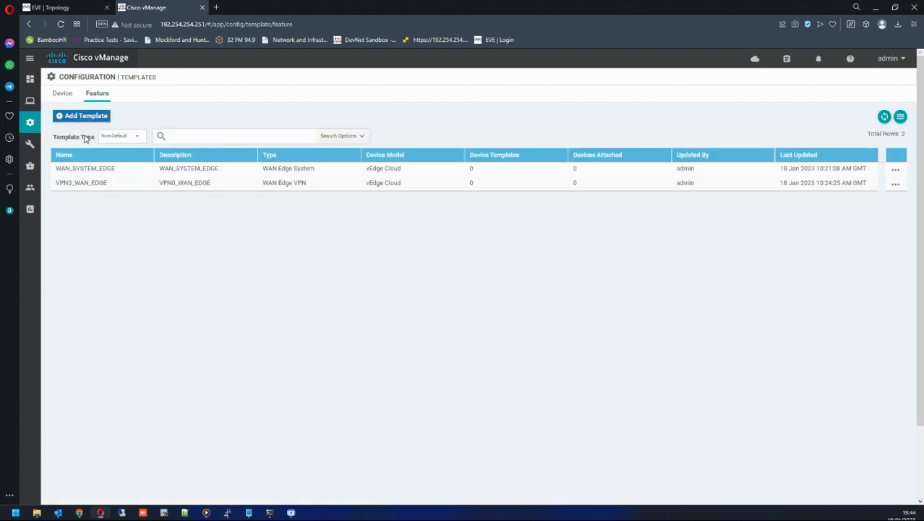
# Start a new VPN feature template for the vEdge Cloud device model.
pyautogui.moveTo(57, 187); pyautogui.dragTo(105, 188)
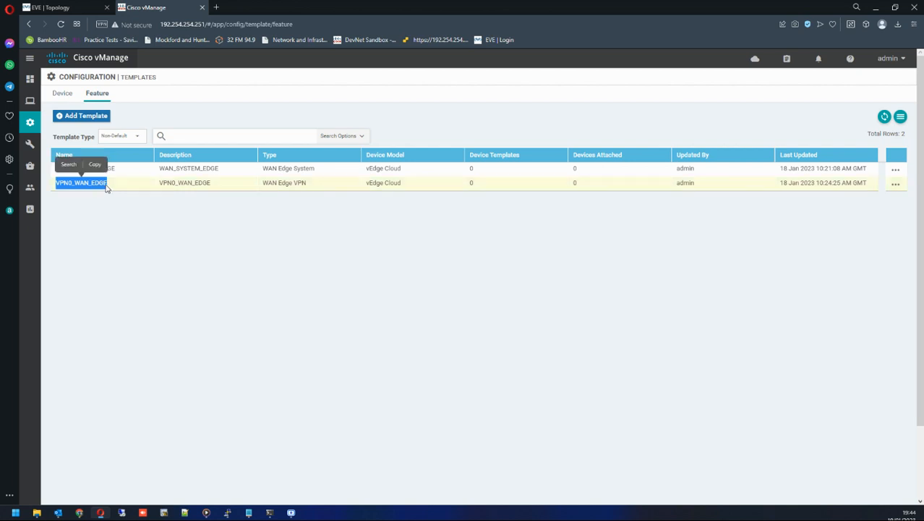
pyautogui.click(72, 188)
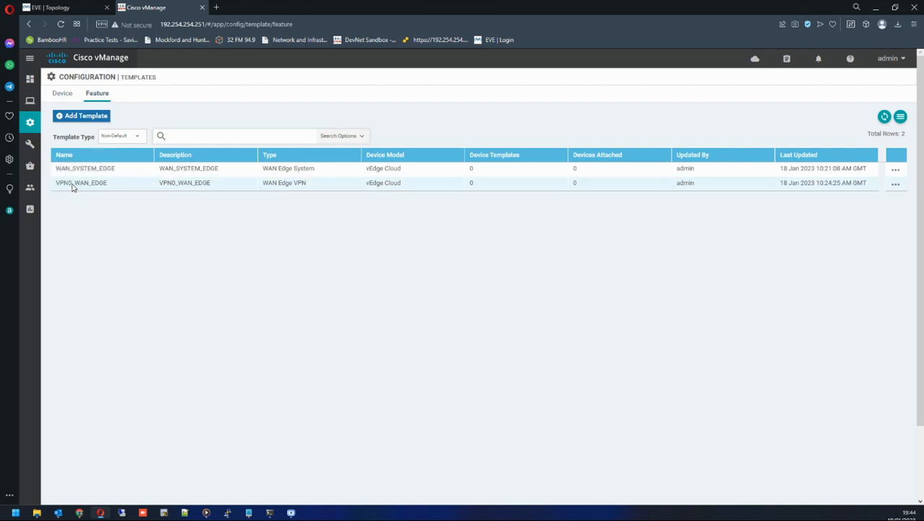
pyautogui.click(86, 118)
pyautogui.scroll(-15, 120, 243)
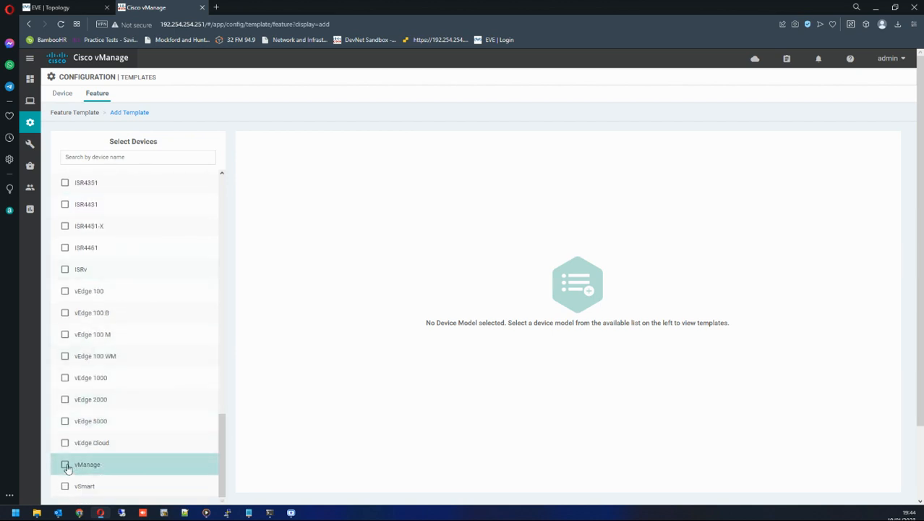
pyautogui.click(65, 443)
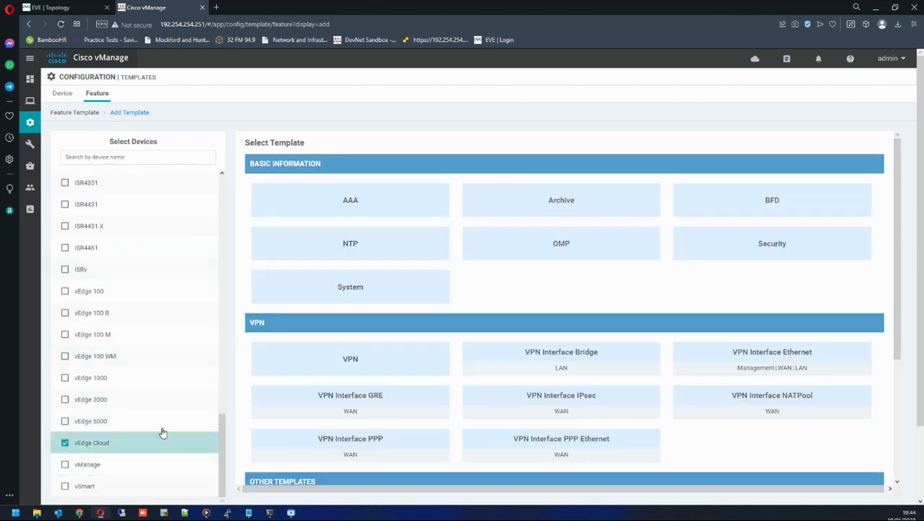
pyautogui.click(354, 360)
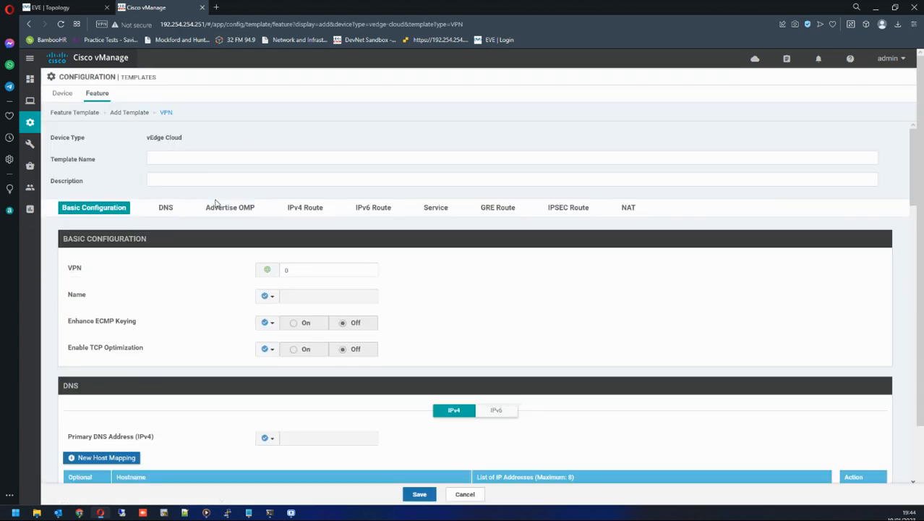
# Name and describe the template VPN512_WAN_EDGE and set its VPN ID to 512.
pyautogui.click(219, 157)
pyautogui.click(224, 217)
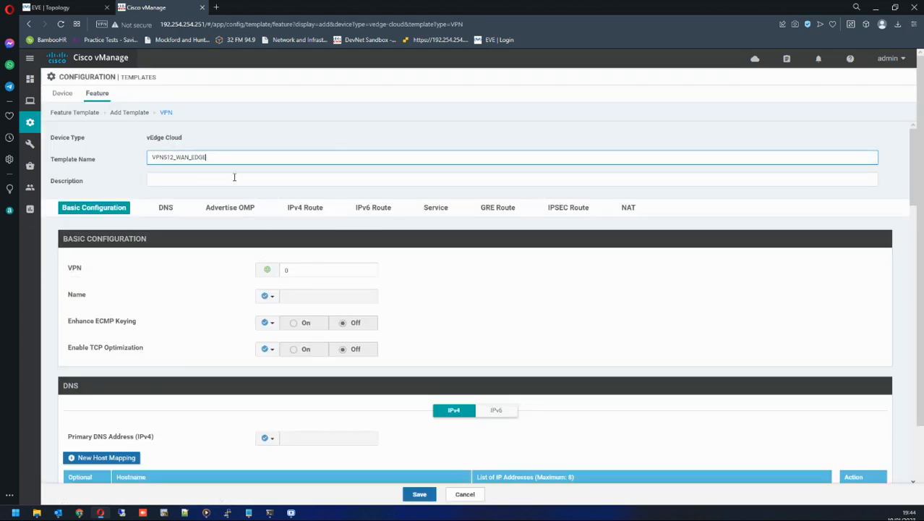
pyautogui.moveTo(240, 154); pyautogui.dragTo(58, 157)
pyautogui.hotkey('ctrl', 'c')
pyautogui.press('Tab')
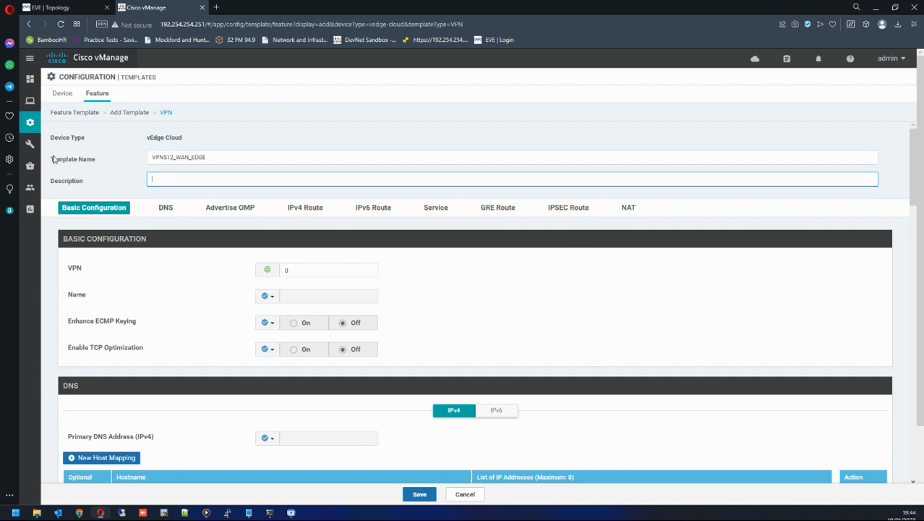
pyautogui.hotkey('ctrl', 'v')
pyautogui.moveTo(290, 272); pyautogui.dragTo(275, 270)
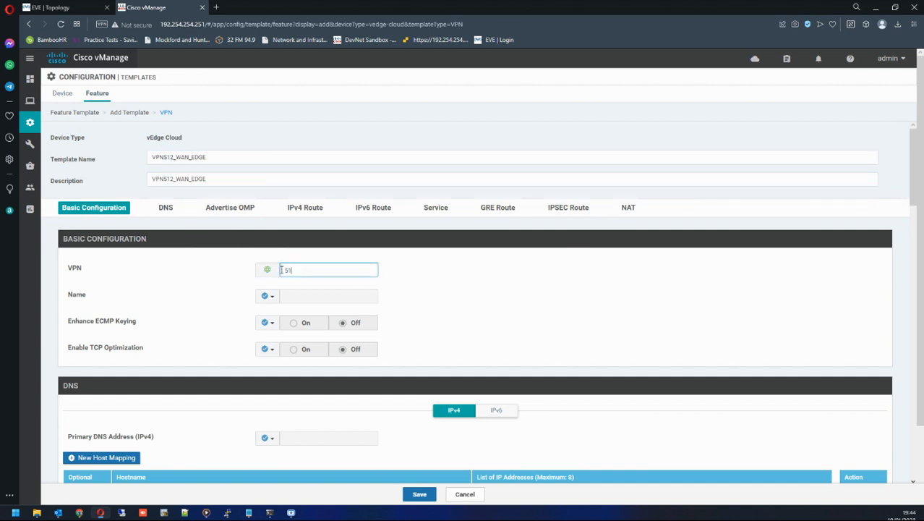
pyautogui.scroll(-1, 200, 321)
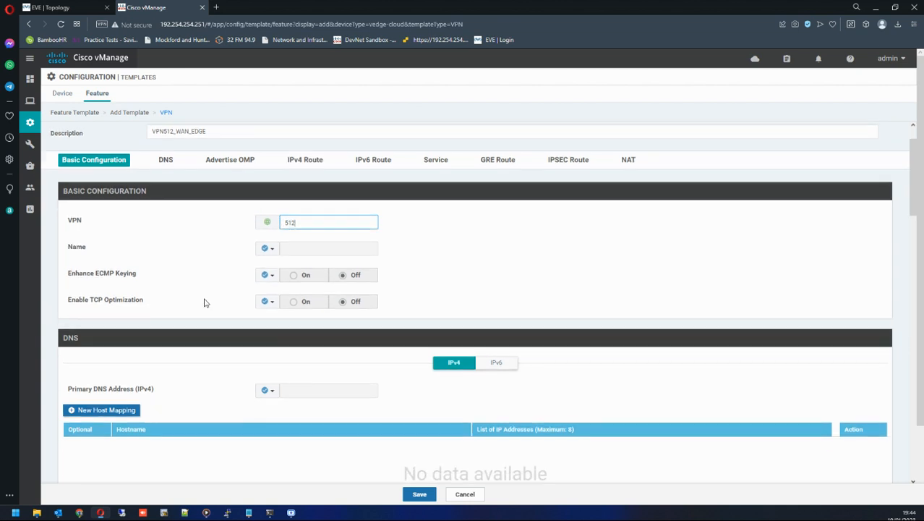
# Set the VPN Name to Device Specific with key vpn512_name.
pyautogui.click(267, 247)
pyautogui.moveTo(277, 279)
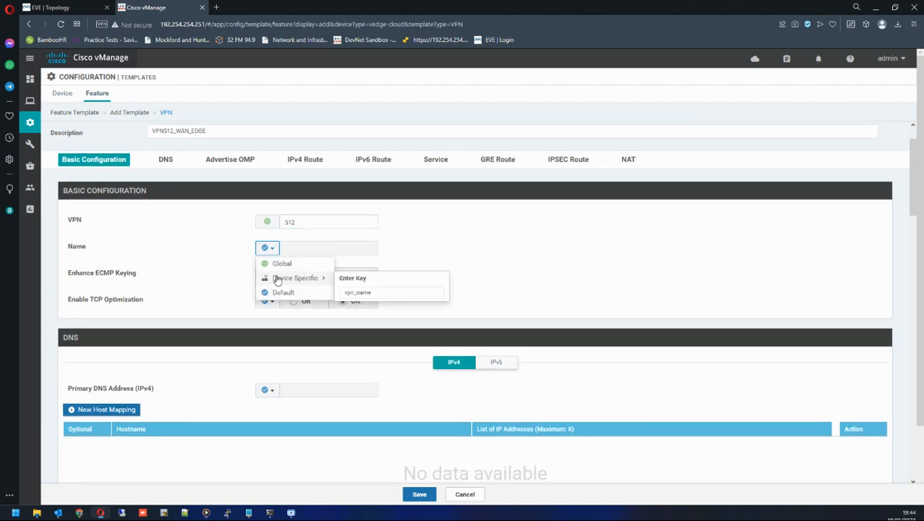
pyautogui.click(354, 292)
pyautogui.write('512')
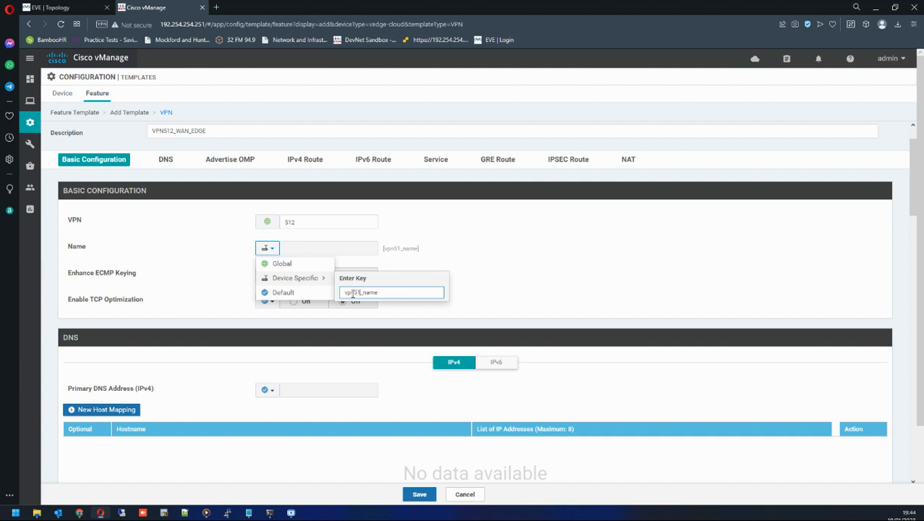
pyautogui.click(518, 253)
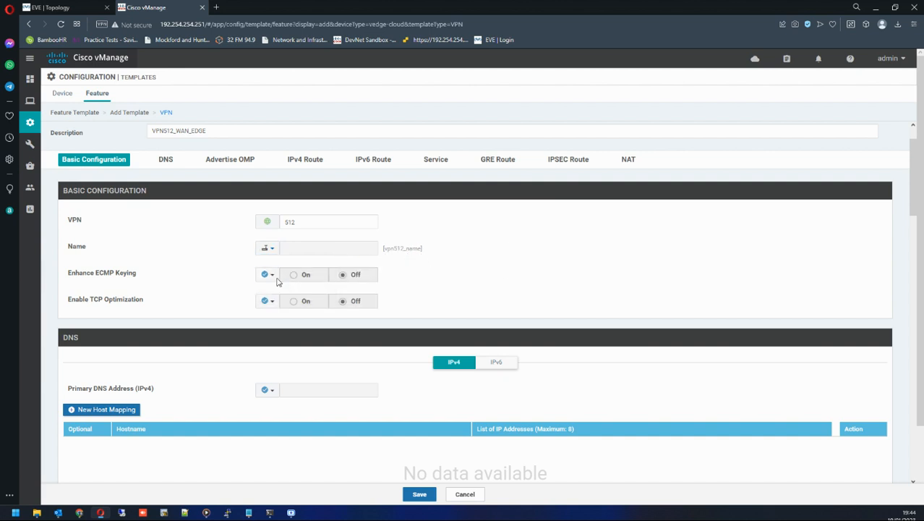
pyautogui.scroll(-1, 316, 321)
pyautogui.scroll(-2, 315, 321)
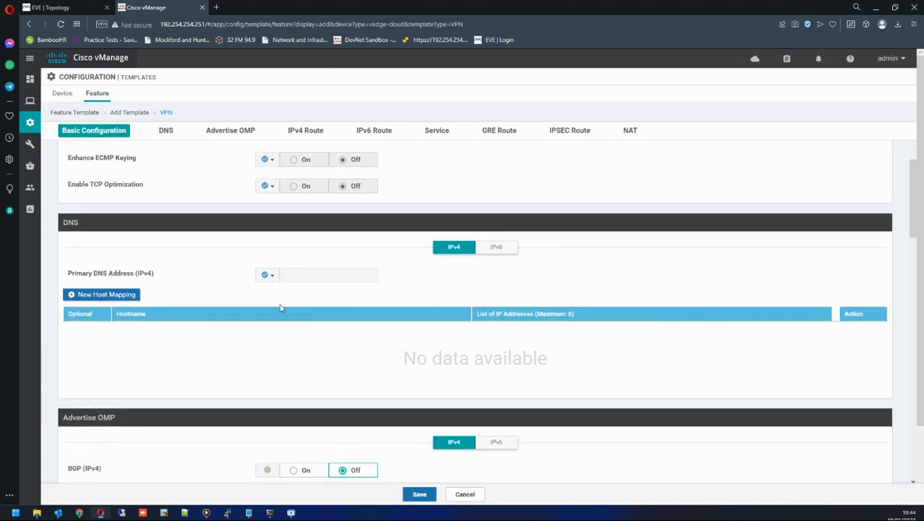
# Try setting the Primary DNS Address to Device Specific and then to Global.
pyautogui.scroll(-2, 318, 293)
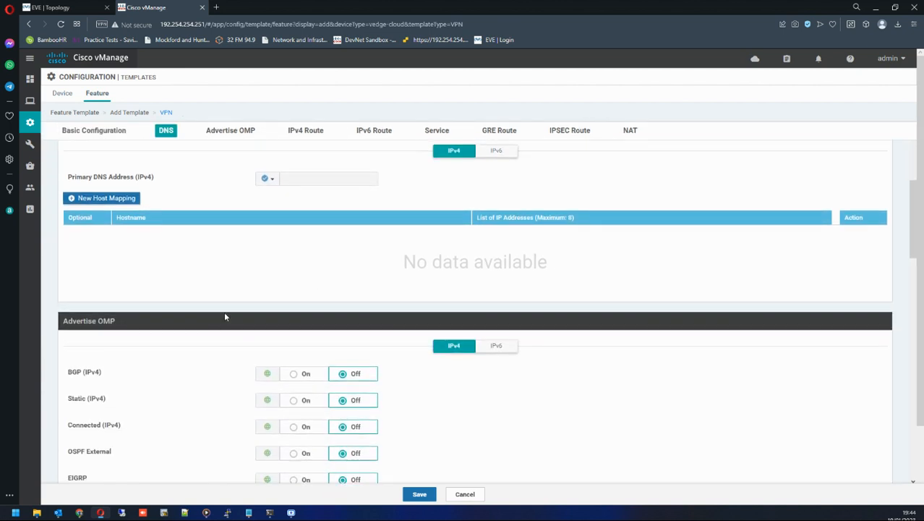
pyautogui.click(268, 178)
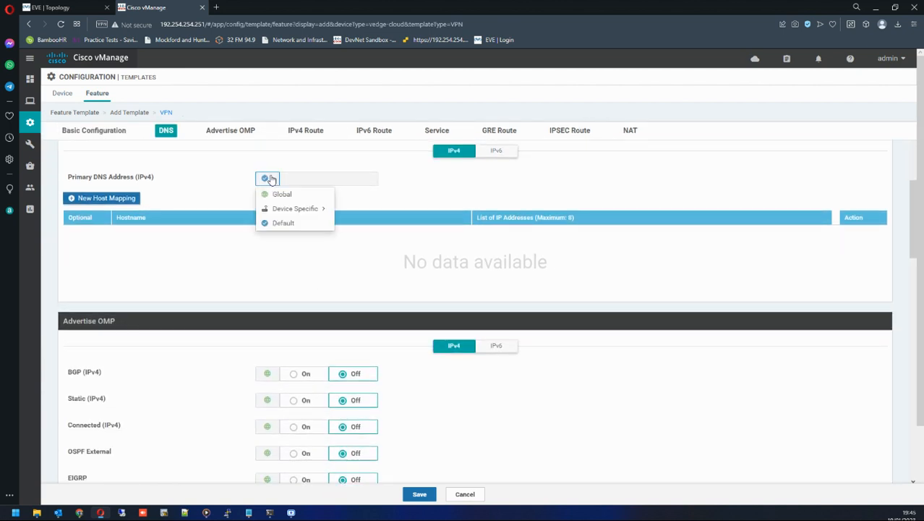
pyautogui.click(290, 208)
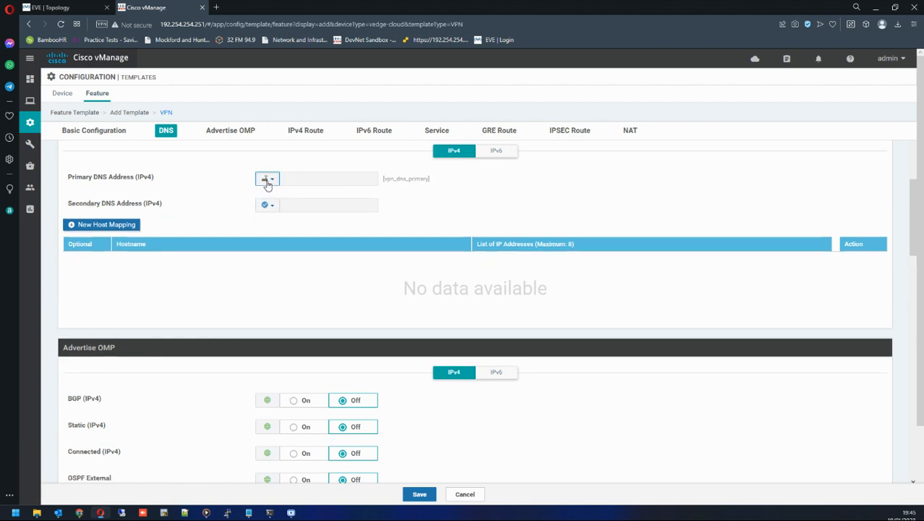
pyautogui.click(267, 178)
pyautogui.click(279, 193)
# Try to save the VPN512_WAN_EDGE feature template.
pyautogui.scroll(-1, 413, 344)
pyautogui.scroll(-6, 413, 344)
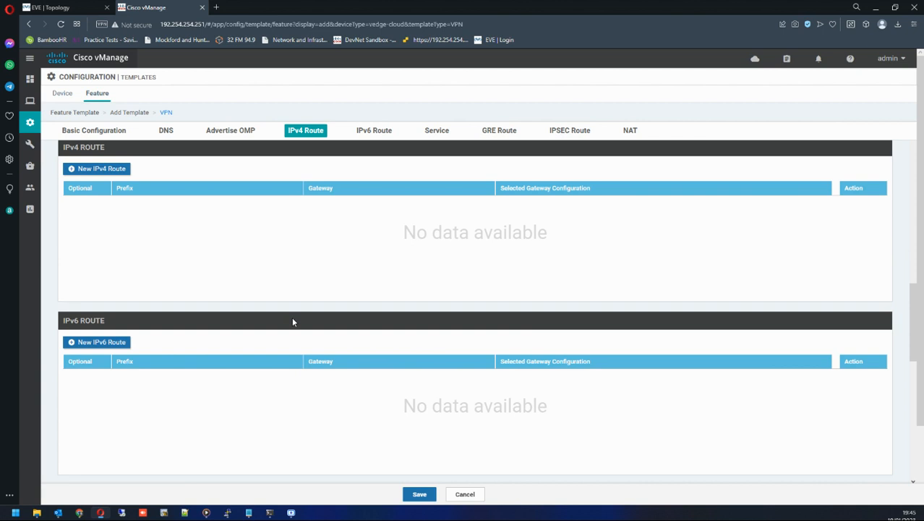
pyautogui.scroll(-5, 293, 322)
pyautogui.scroll(-5, 292, 322)
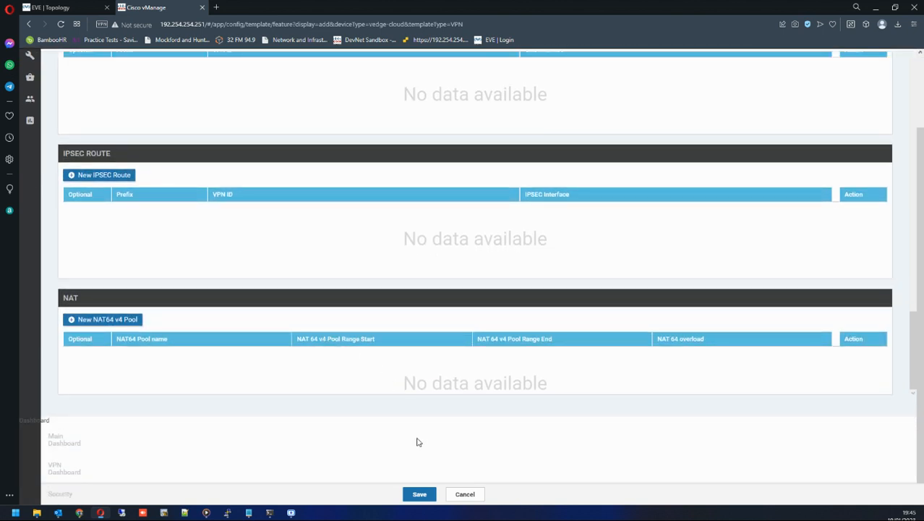
pyautogui.click(417, 495)
pyautogui.click(420, 494)
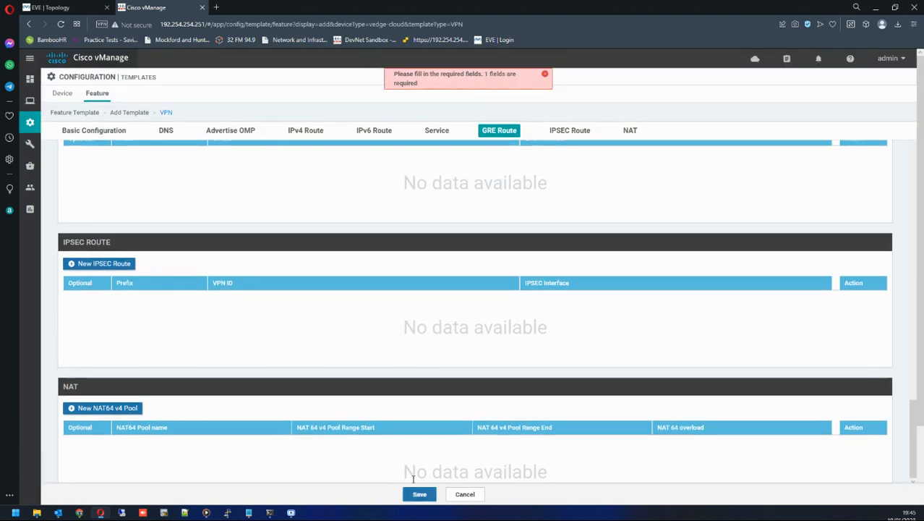
# Reset the Primary DNS Address to Default and save the VPN512_WAN_EDGE feature template.
pyautogui.scroll(5, 389, 349)
pyautogui.scroll(10, 389, 349)
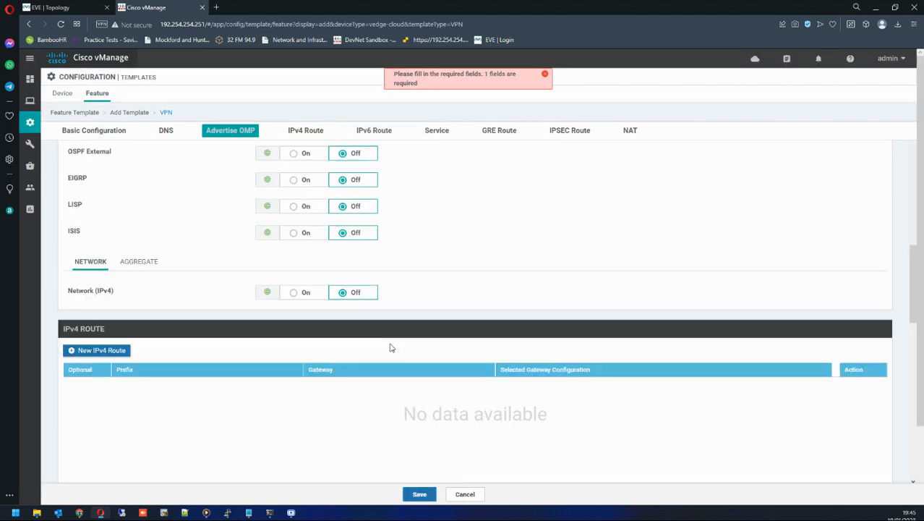
pyautogui.scroll(-2, 391, 345)
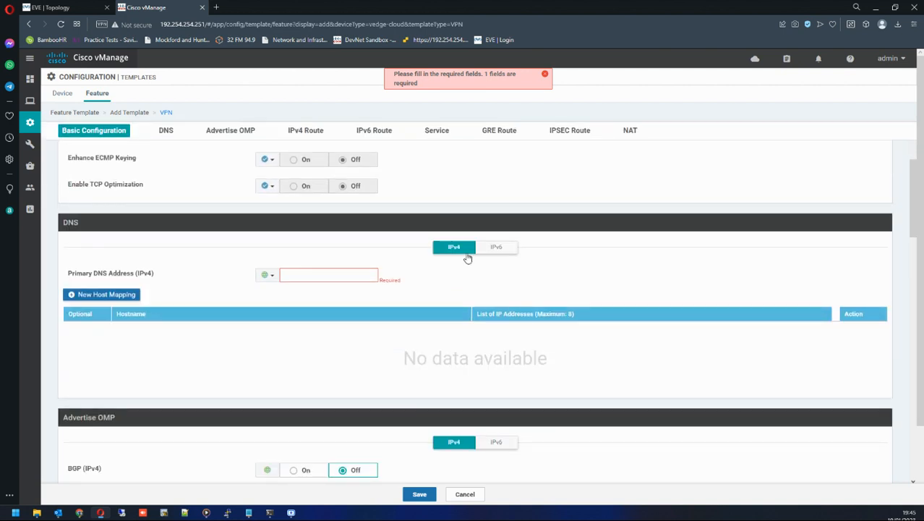
pyautogui.click(267, 275)
pyautogui.scroll(-10, 359, 316)
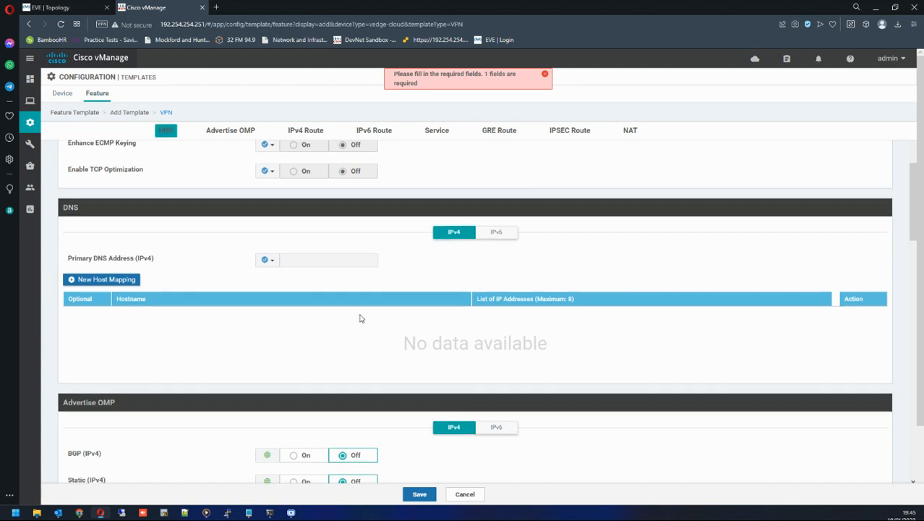
pyautogui.click(420, 493)
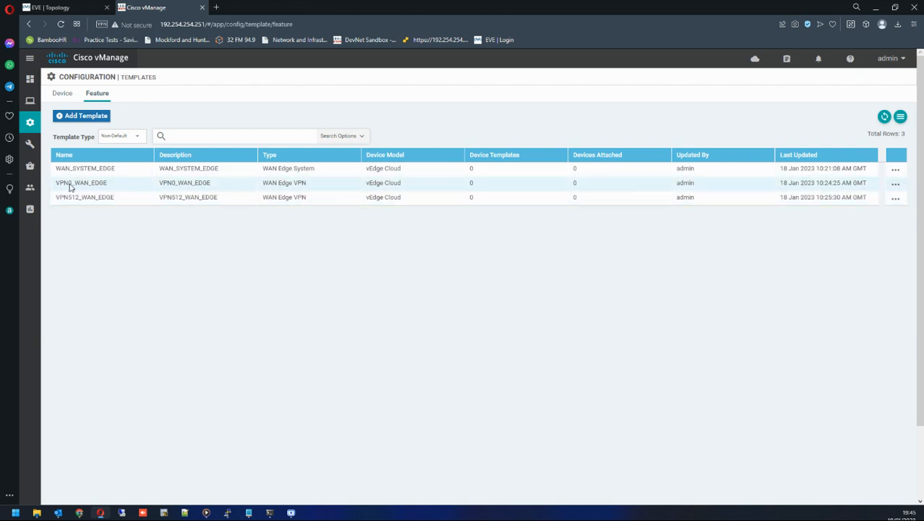
# Start a new VPN Interface Ethernet feature template for the vEdge Cloud device model.
pyautogui.moveTo(61, 201); pyautogui.dragTo(100, 204)
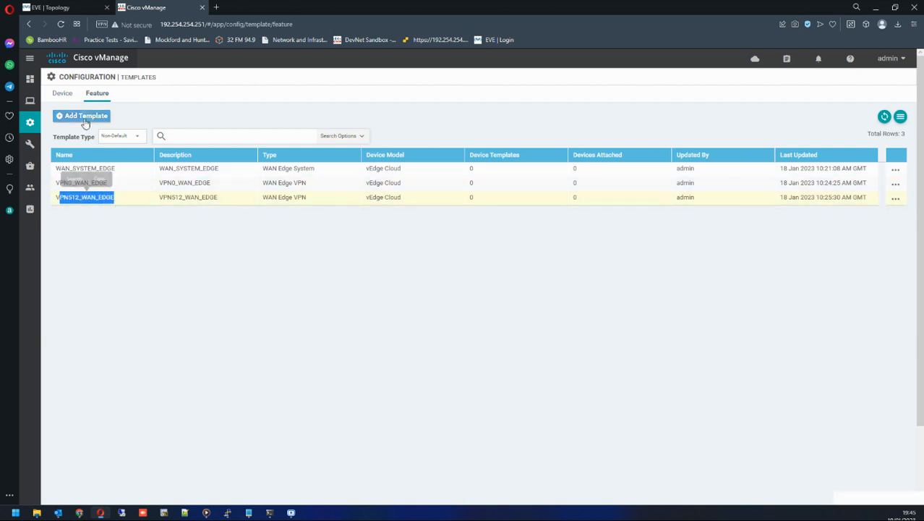
pyautogui.click(84, 116)
pyautogui.scroll(-20, 112, 228)
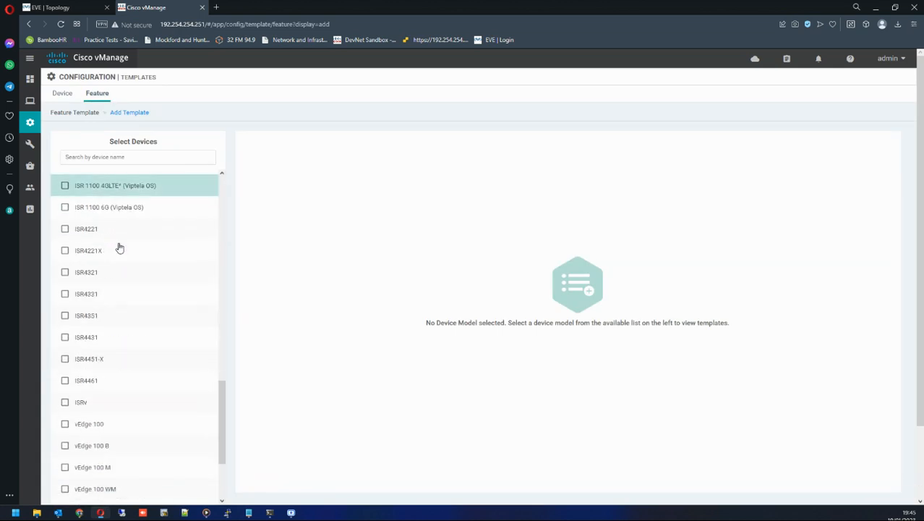
pyautogui.scroll(-1, 125, 396)
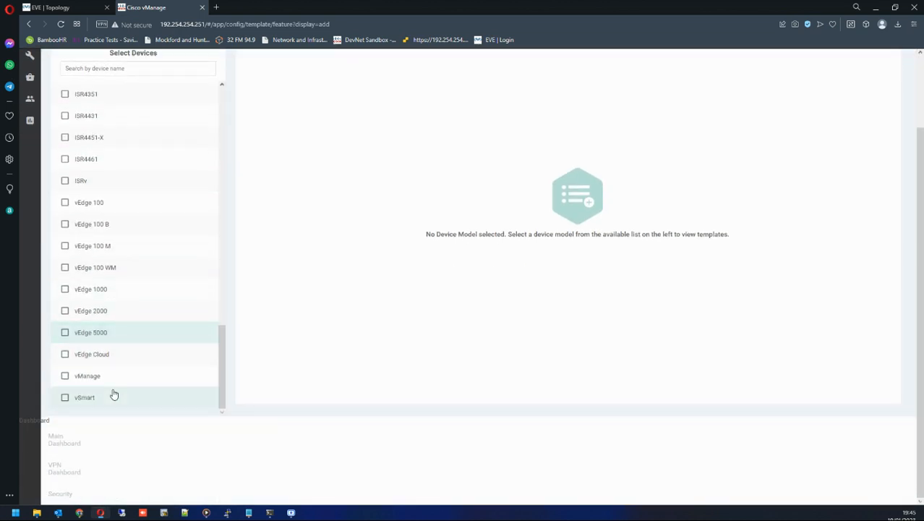
pyautogui.click(65, 354)
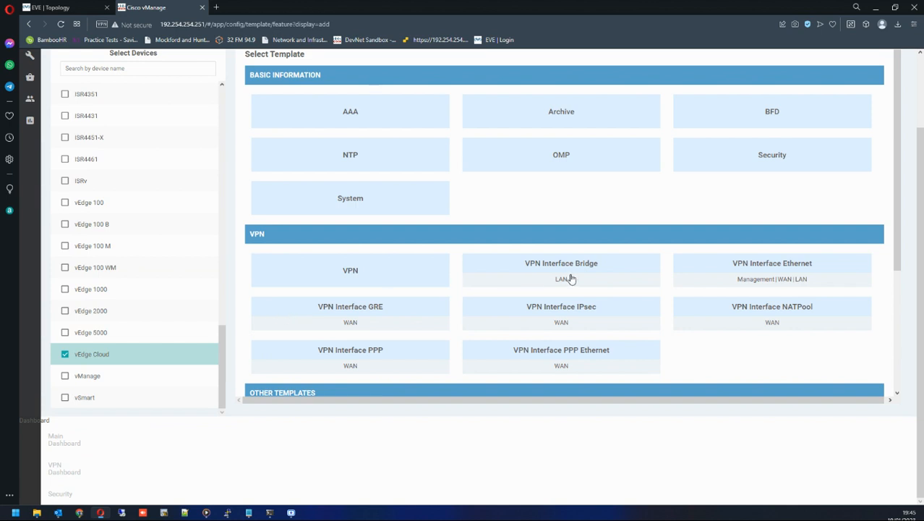
pyautogui.click(778, 266)
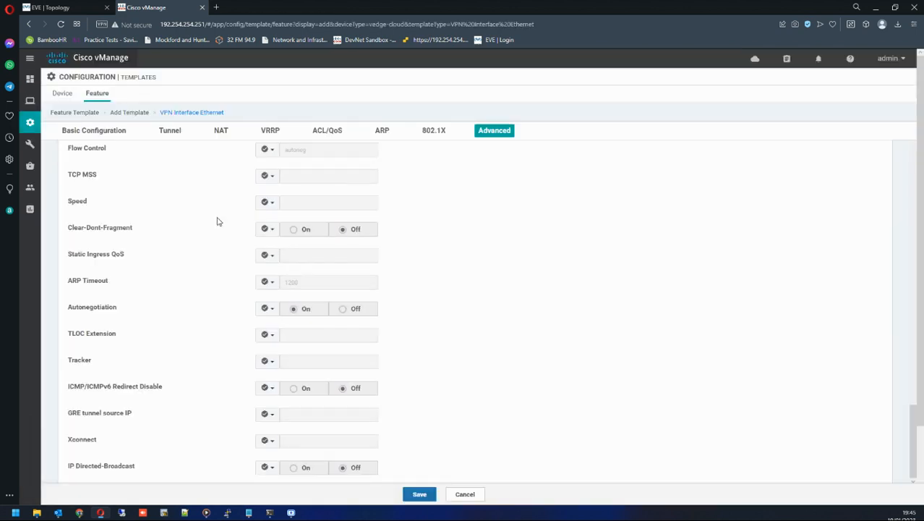
# Name the template VPN0_Interface_1st and copy the same text into its description.
pyautogui.click(190, 157)
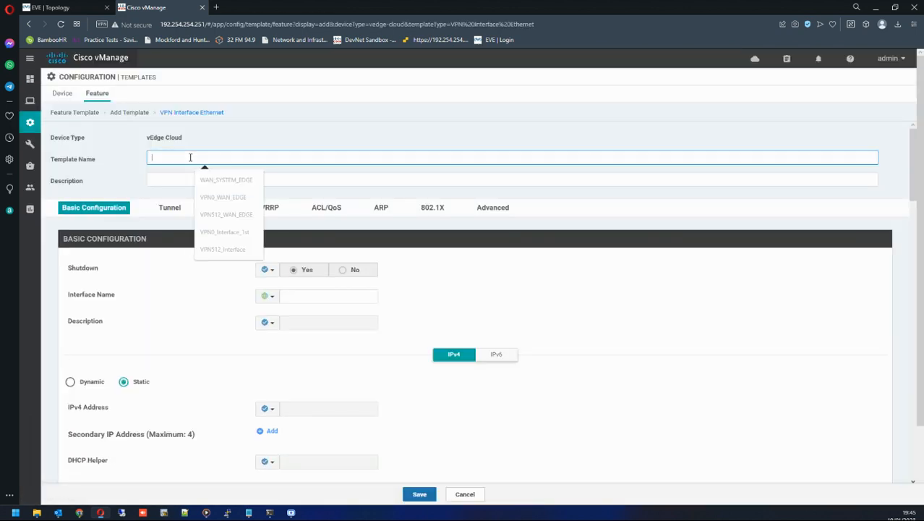
pyautogui.click(232, 235)
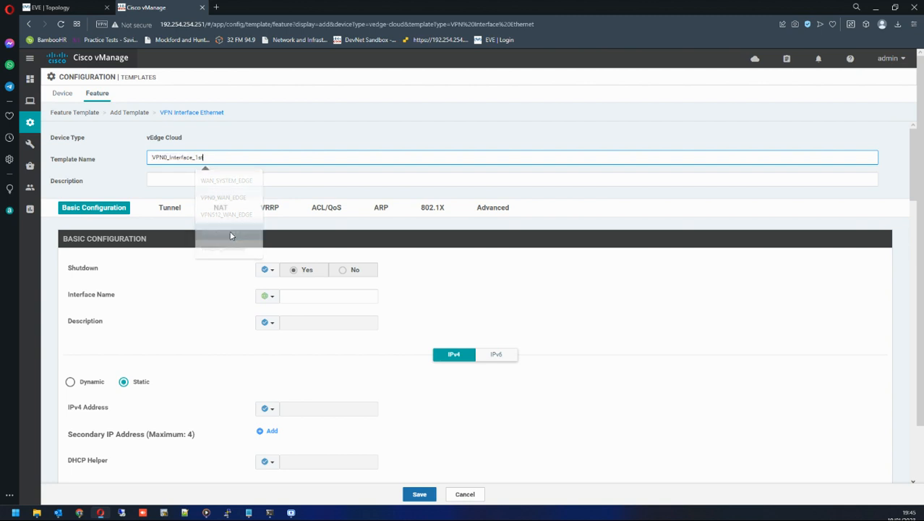
pyautogui.click(180, 180)
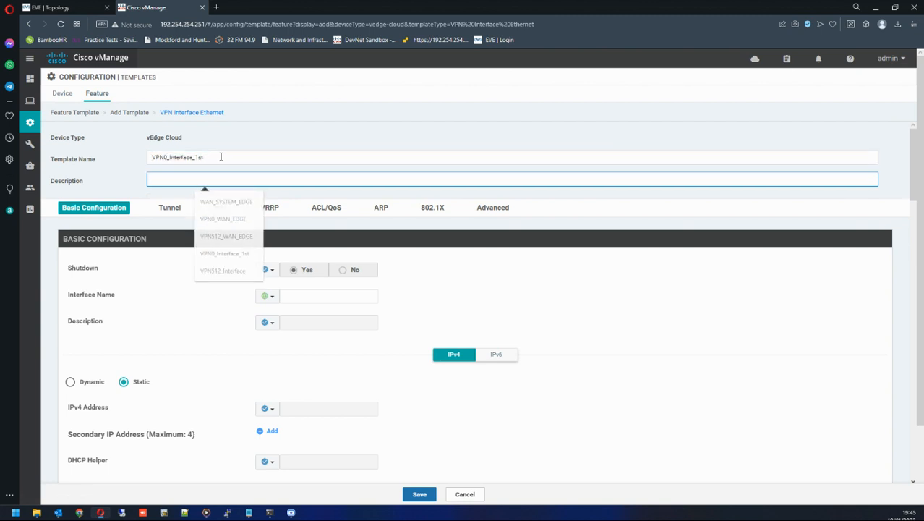
pyautogui.moveTo(221, 154); pyautogui.dragTo(122, 165)
pyautogui.hotkey('ctrl', 'c')
pyautogui.press('Tab')
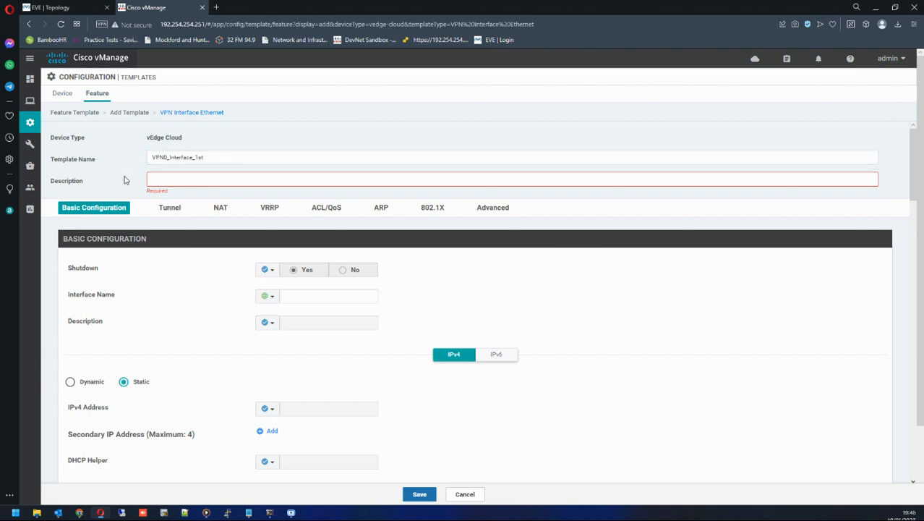
pyautogui.hotkey('ctrl', 'v')
# Set Shutdown to Global with the value No.
pyautogui.scroll(-1, 226, 241)
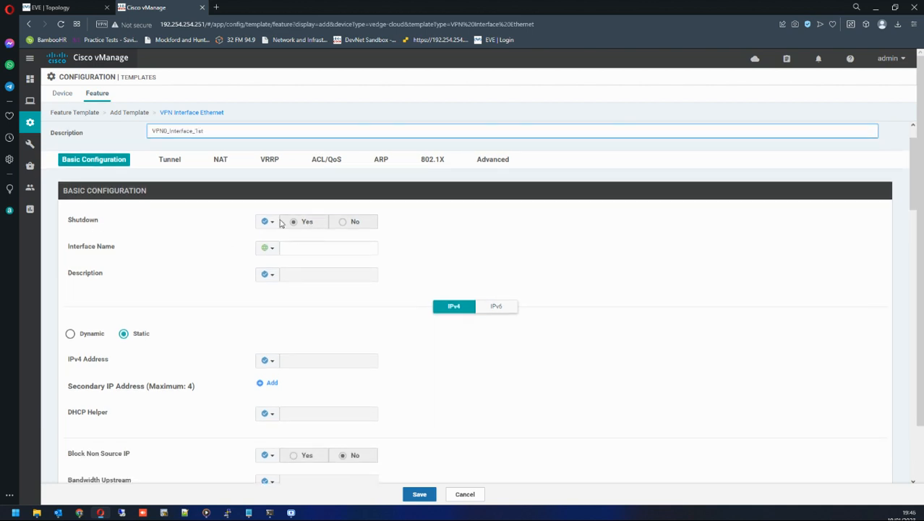
pyautogui.click(269, 221)
pyautogui.click(281, 236)
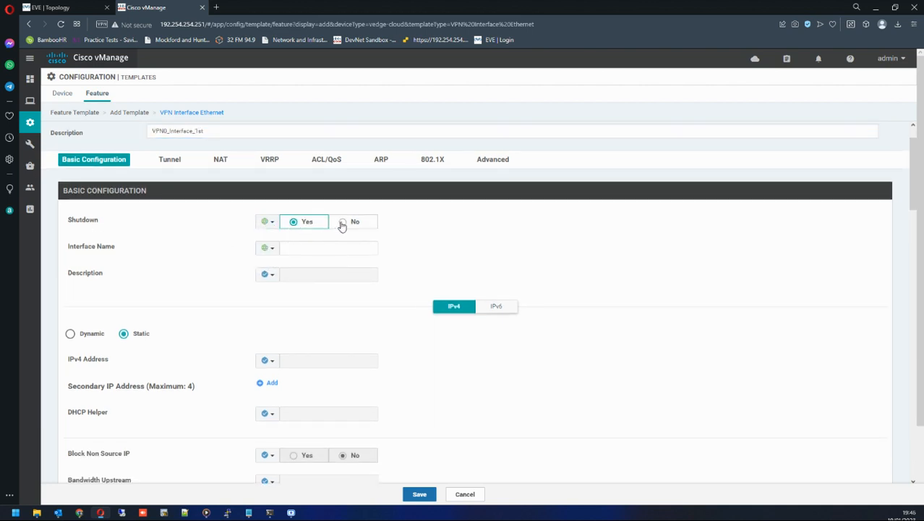
pyautogui.click(342, 224)
# Set the Interface Name to Device Specific with key vpn0_if_name_1st.
pyautogui.click(269, 247)
pyautogui.moveTo(313, 282)
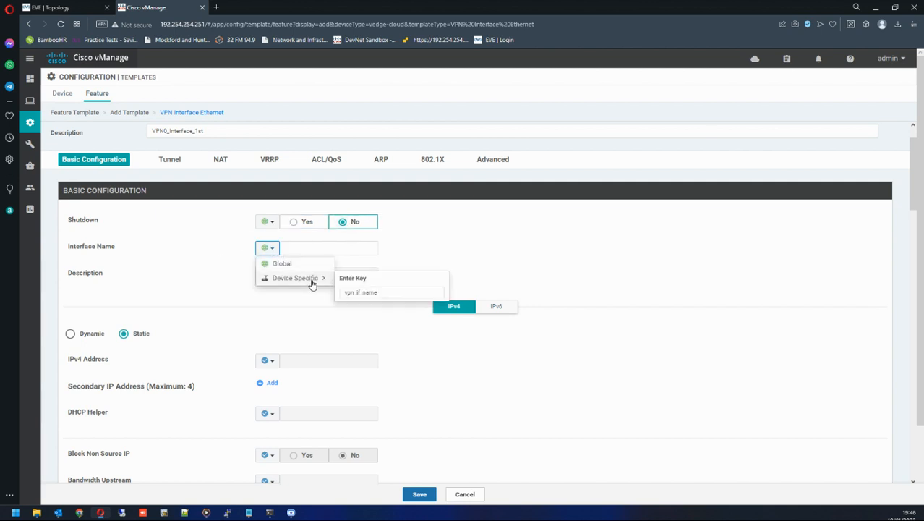
pyautogui.click(353, 293)
pyautogui.write('0')
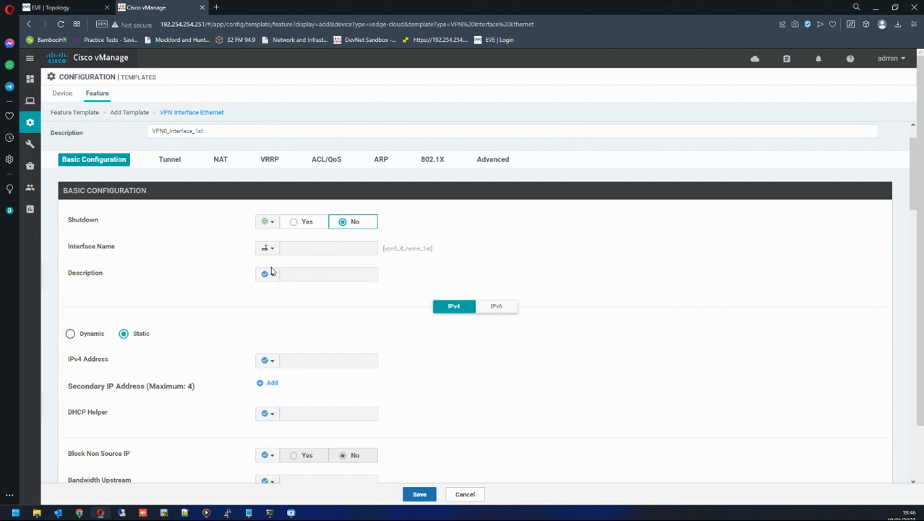
# Set the IPv4 Address to Device Specific with key vpn0_if_ipv4_address_1st.
pyautogui.click(268, 274)
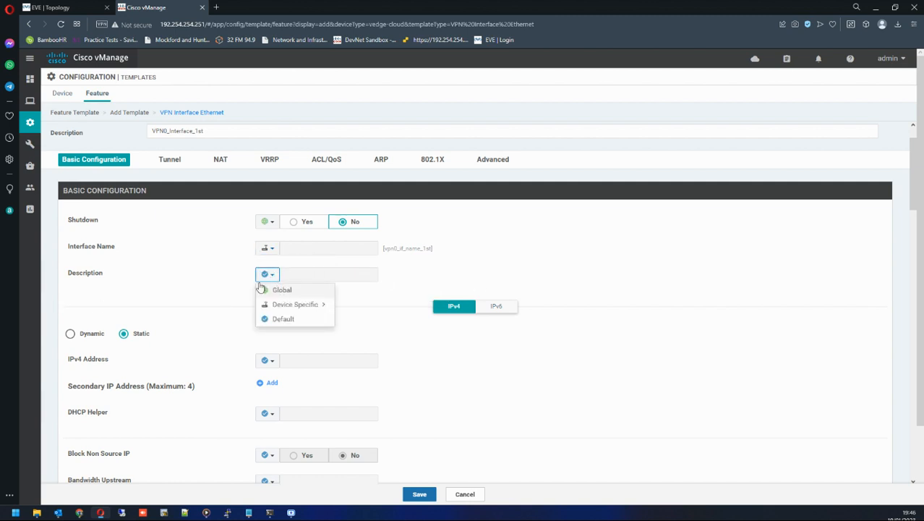
pyautogui.scroll(-2, 238, 279)
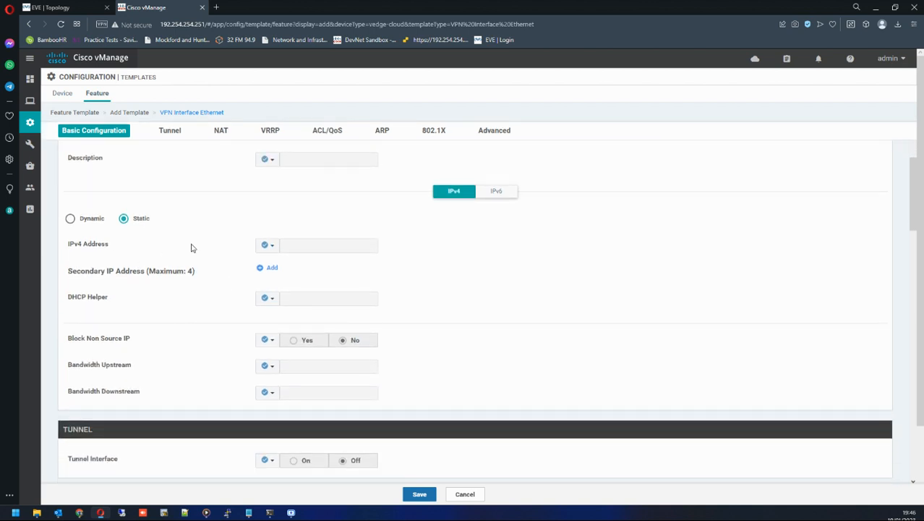
pyautogui.click(269, 246)
pyautogui.moveTo(286, 275)
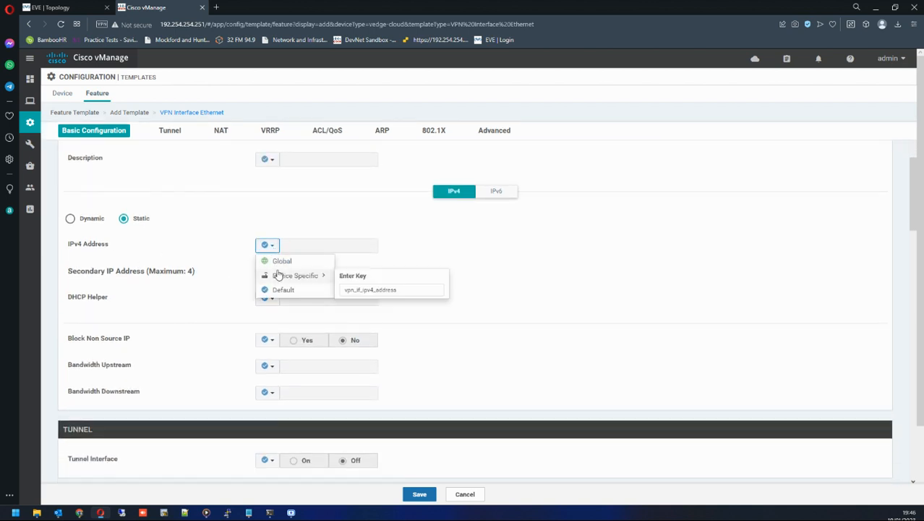
pyautogui.click(355, 289)
pyautogui.write('0')
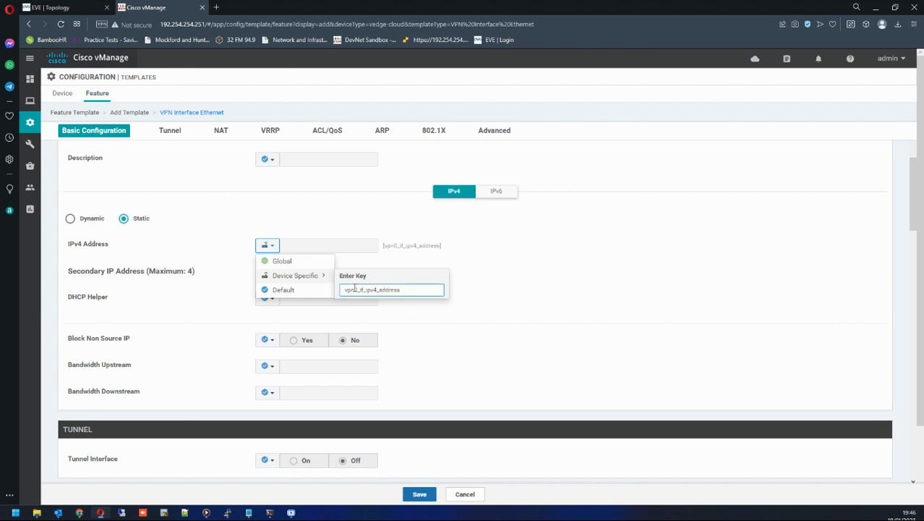
pyautogui.click(400, 289)
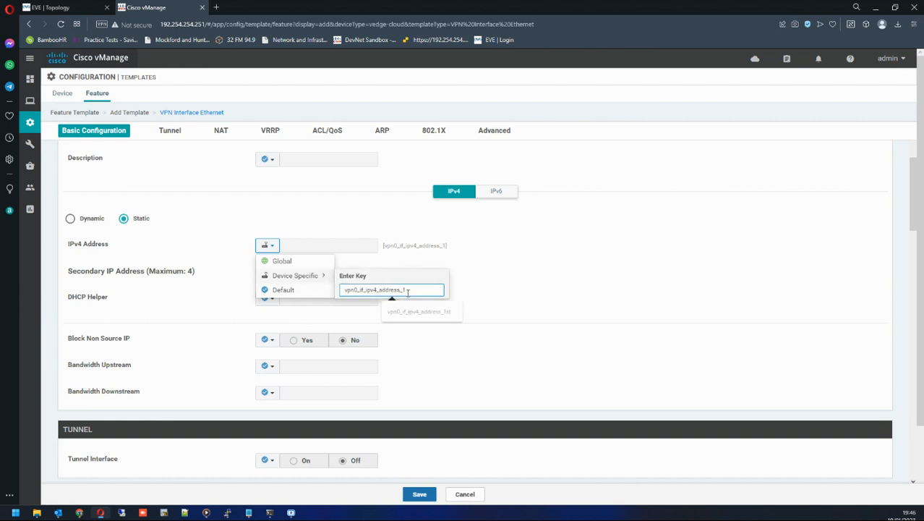
pyautogui.write('st')
pyautogui.click(480, 285)
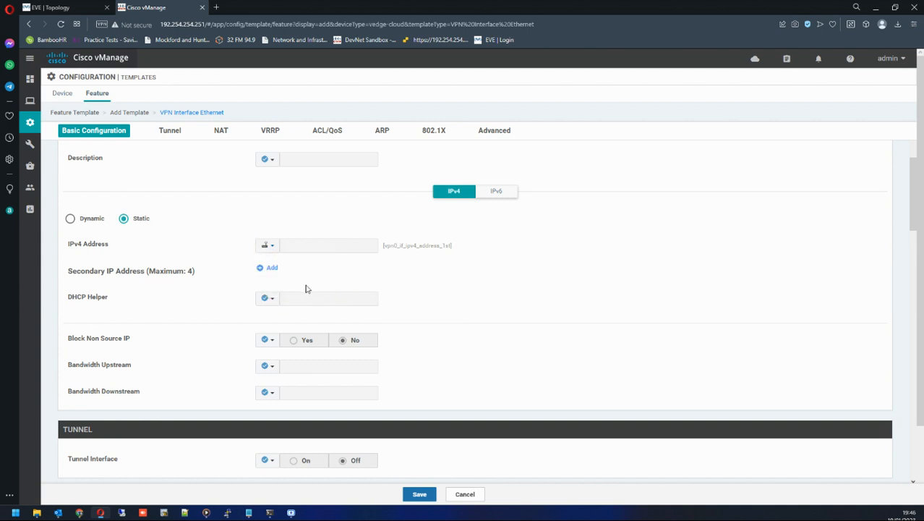
# Set the Tunnel Interface to Global and turn it On.
pyautogui.scroll(-1, 282, 287)
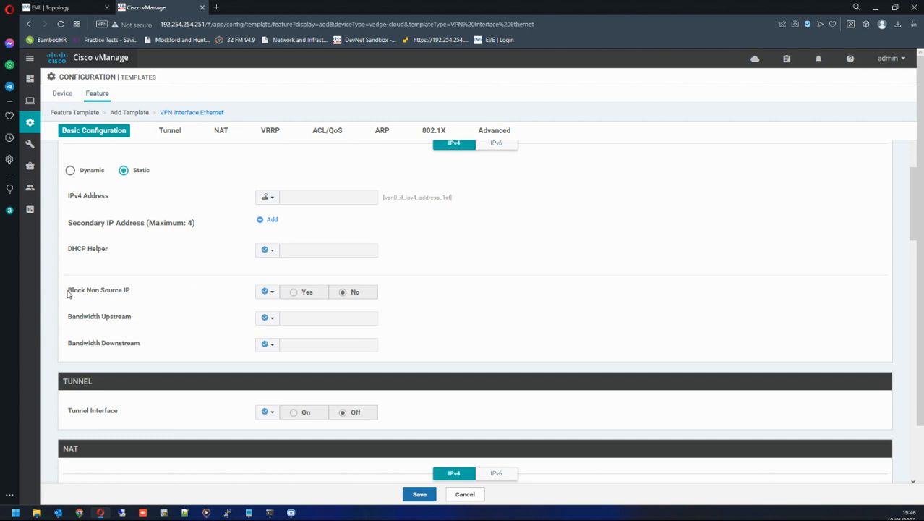
pyautogui.scroll(-2, 254, 330)
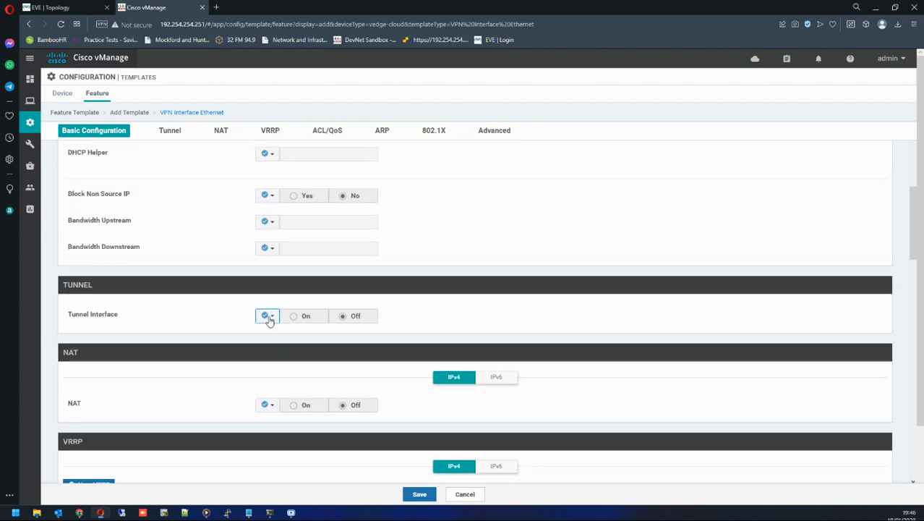
pyautogui.click(267, 318)
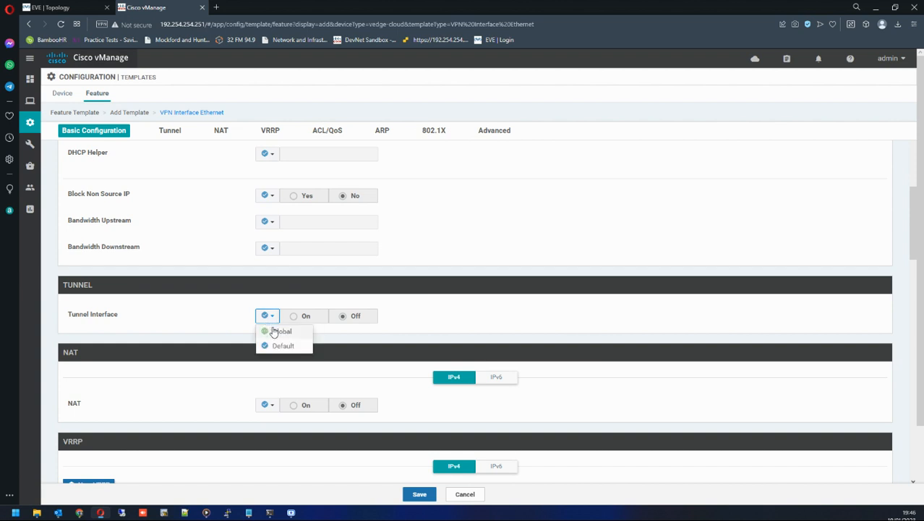
pyautogui.click(273, 332)
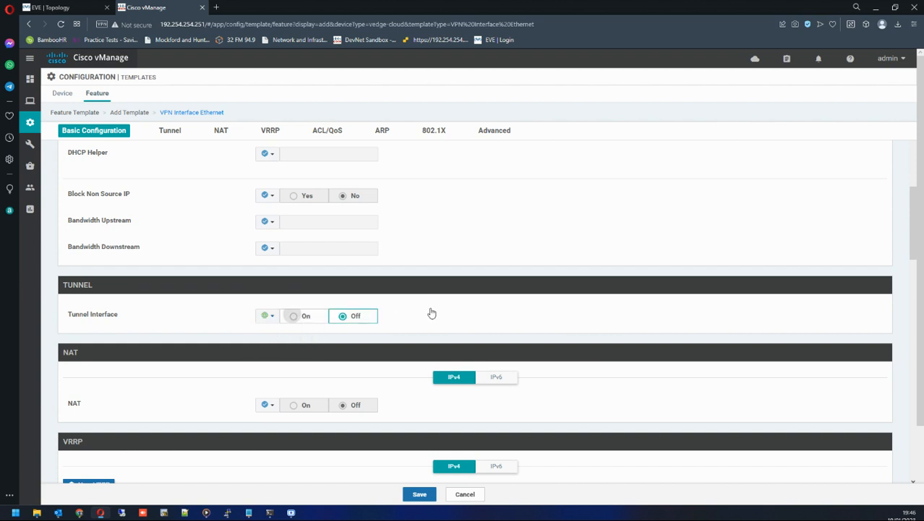
pyautogui.click(294, 320)
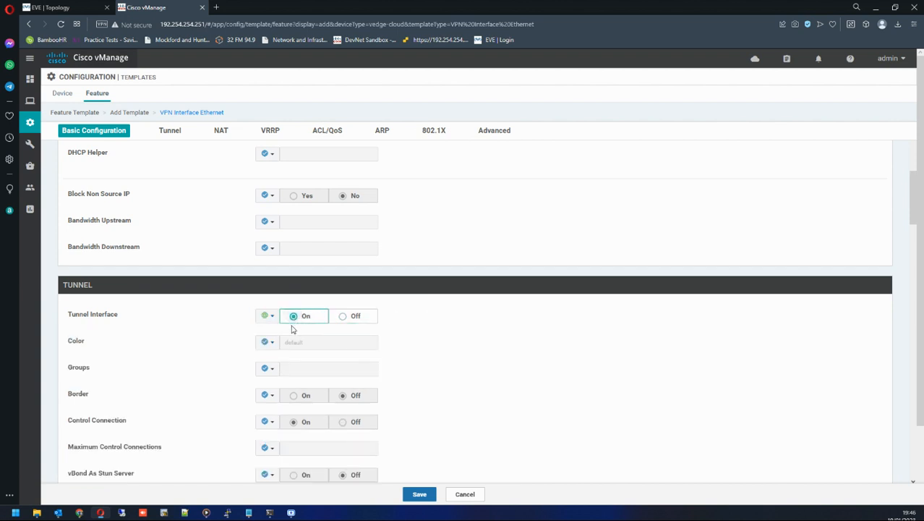
pyautogui.scroll(-2, 402, 324)
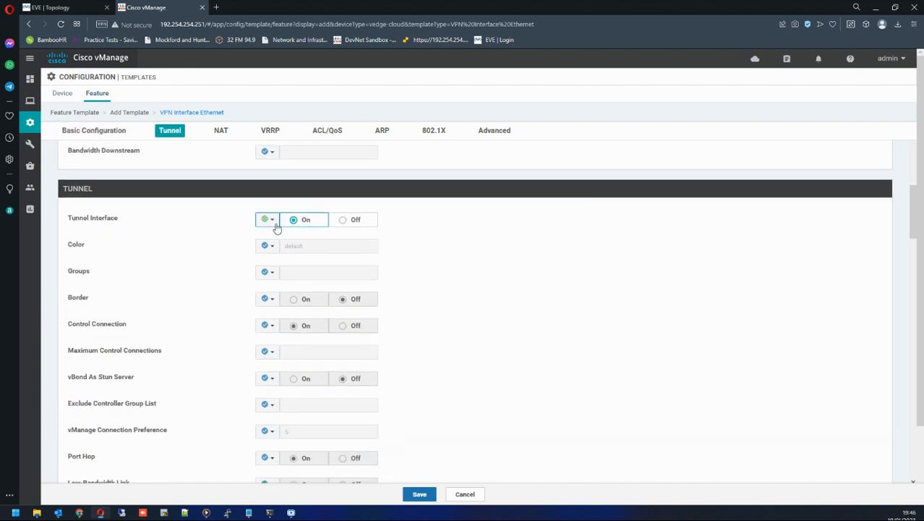
# Review the VPN 0 tunnel-interface configuration in the vEdge5 console window.
pyautogui.moveTo(228, 507)
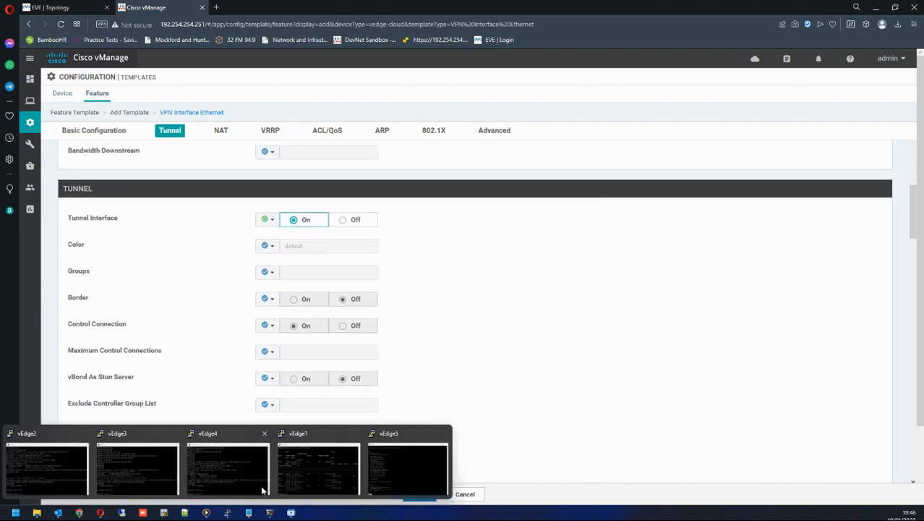
pyautogui.click(391, 463)
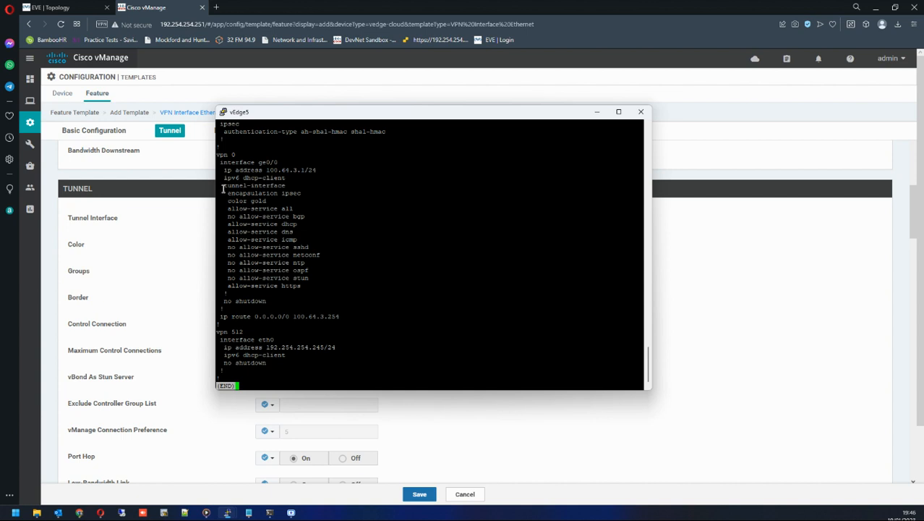
pyautogui.moveTo(223, 188); pyautogui.dragTo(295, 186)
pyautogui.click(597, 112)
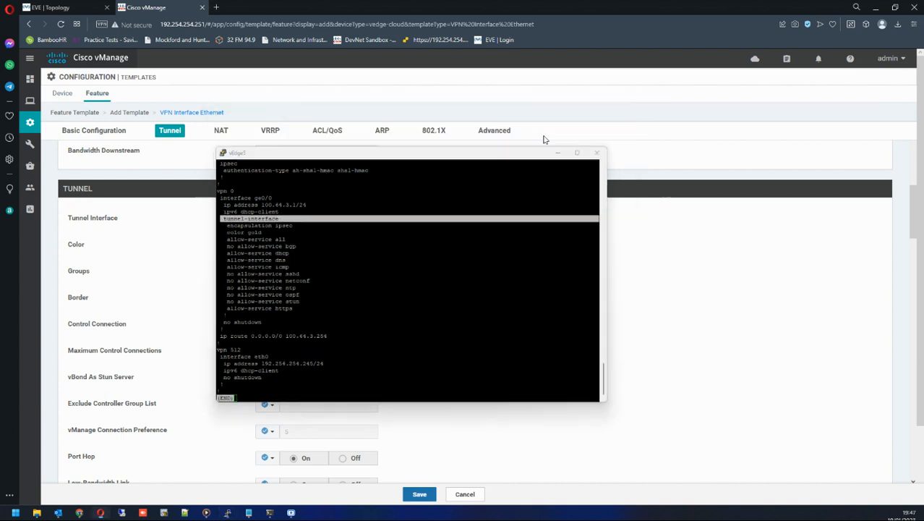
# Set the tunnel Color to Device Specific with key vpn0_if_tunnel_color_value_1st.
pyautogui.click(267, 245)
pyautogui.moveTo(279, 276)
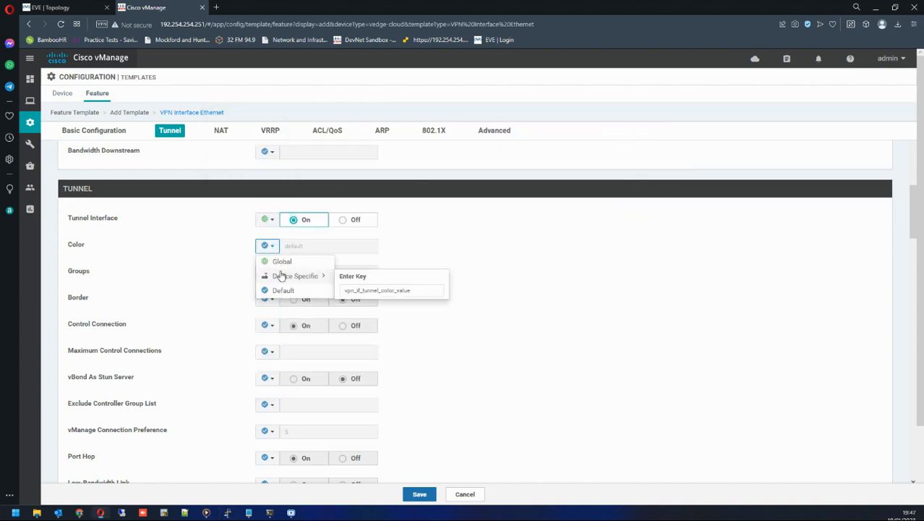
pyautogui.click(349, 290)
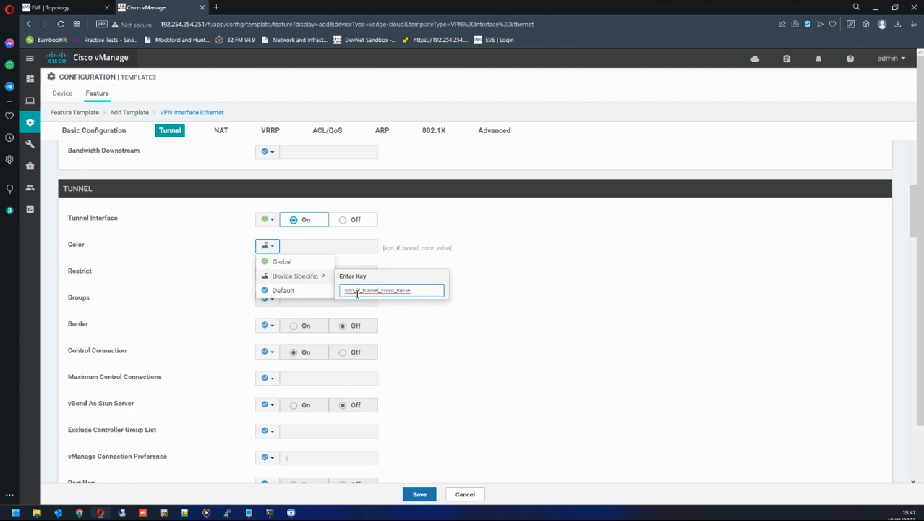
pyautogui.write('0')
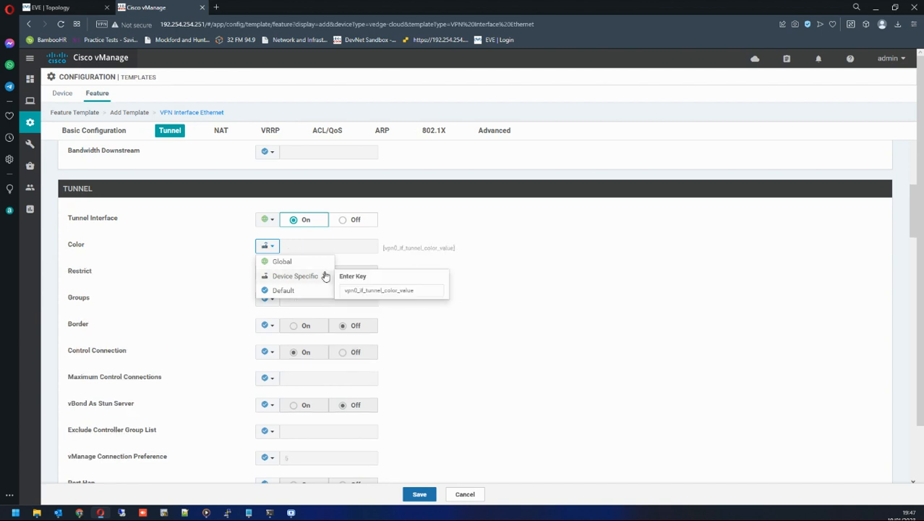
pyautogui.click(420, 289)
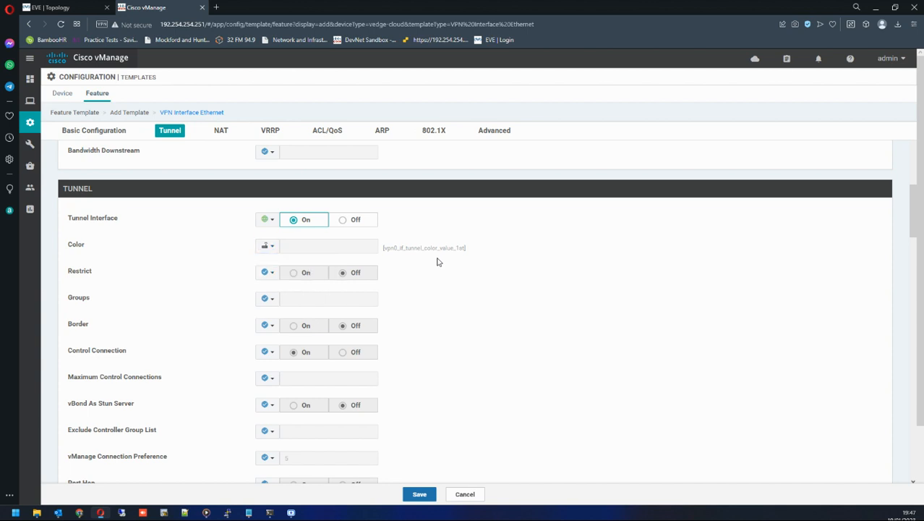
# Set Restrict to Global and turn it On.
pyautogui.click(268, 272)
pyautogui.click(282, 288)
pyautogui.click(292, 274)
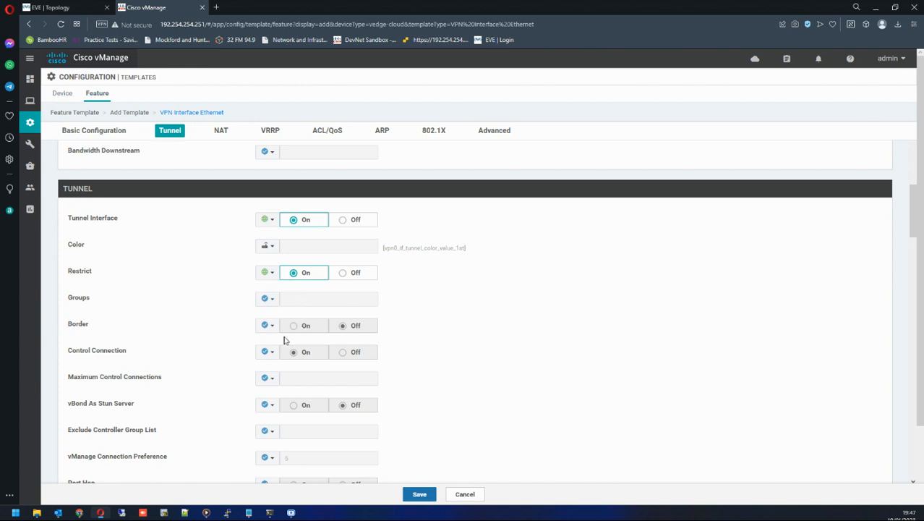
# Set the Allow Service All option to Global and turn it On.
pyautogui.scroll(-1, 294, 342)
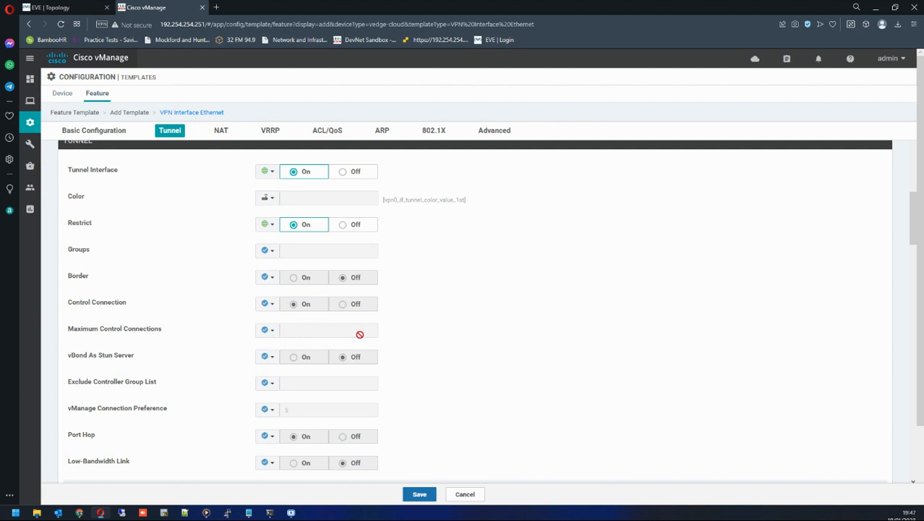
pyautogui.scroll(-2, 312, 374)
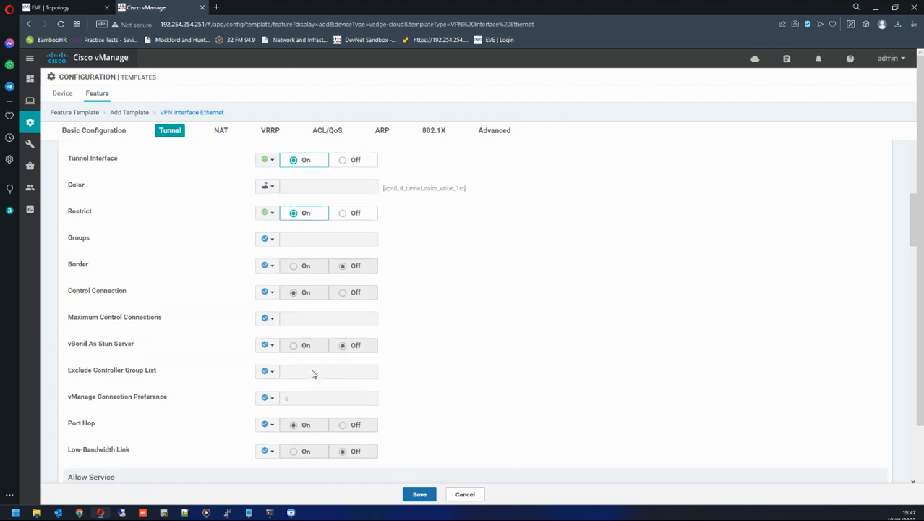
pyautogui.scroll(-2, 289, 326)
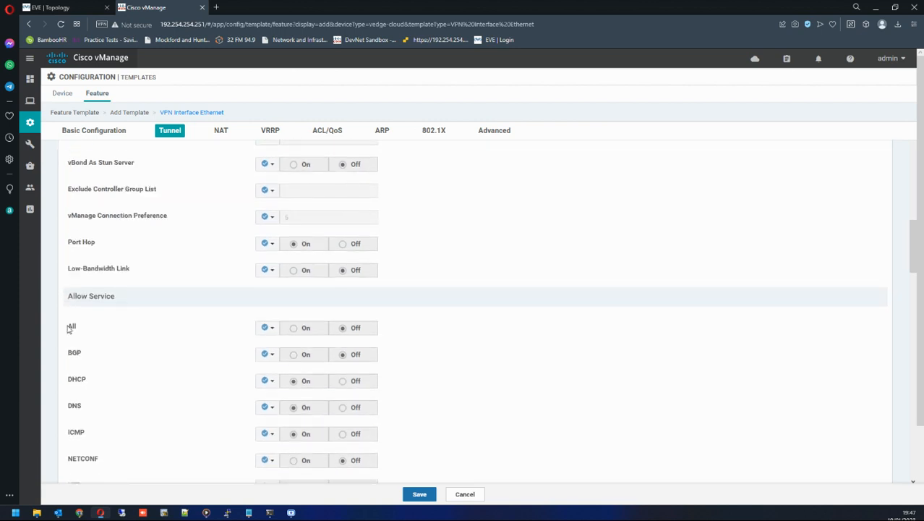
pyautogui.click(268, 328)
pyautogui.click(285, 340)
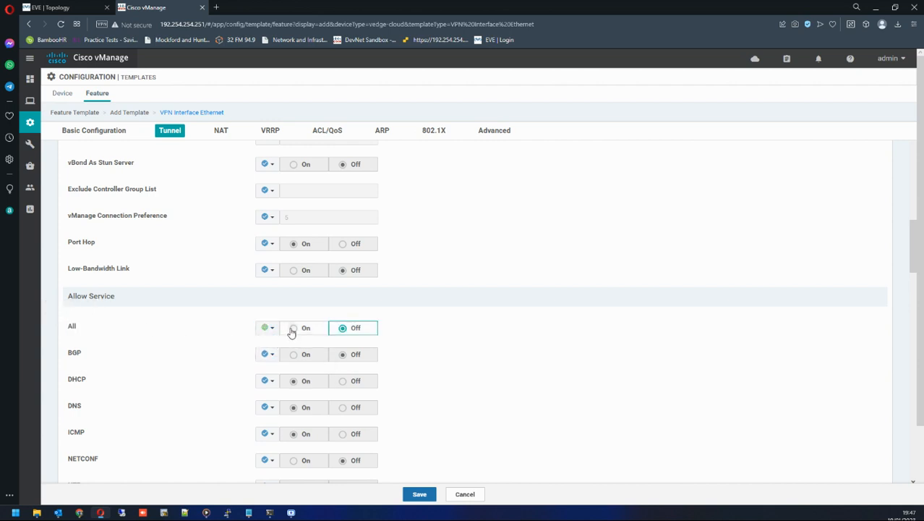
pyautogui.click(292, 329)
# Save the VPN0_Interface_1st interface template.
pyautogui.scroll(-3, 214, 352)
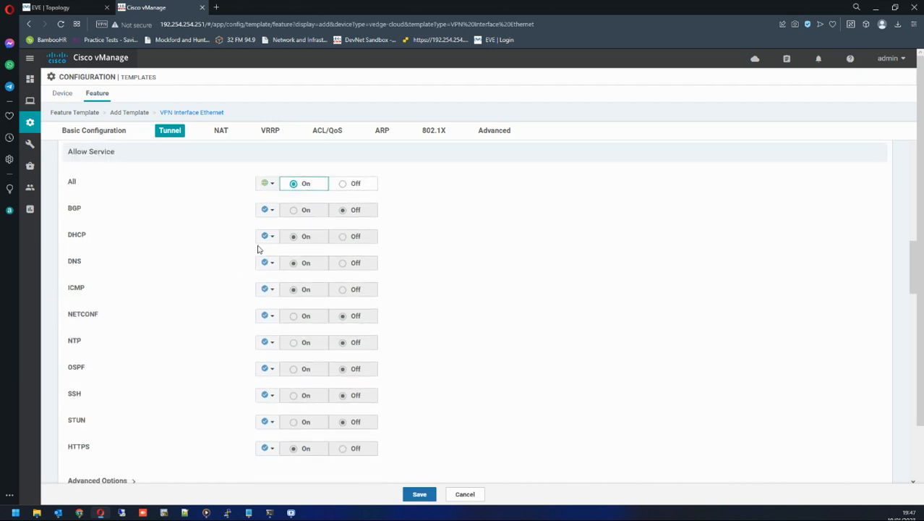
pyautogui.scroll(-3, 284, 311)
pyautogui.scroll(-2, 285, 311)
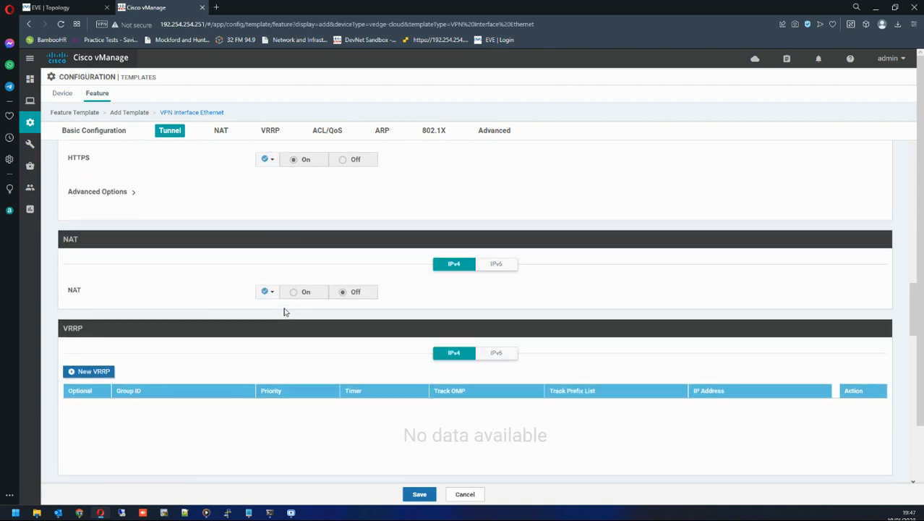
pyautogui.scroll(-5, 332, 299)
pyautogui.scroll(-10, 282, 302)
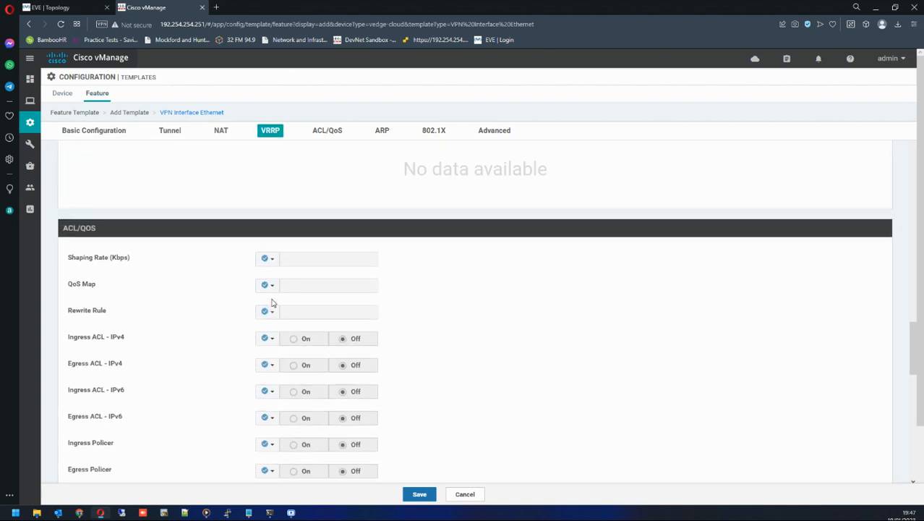
pyautogui.scroll(-1, 273, 303)
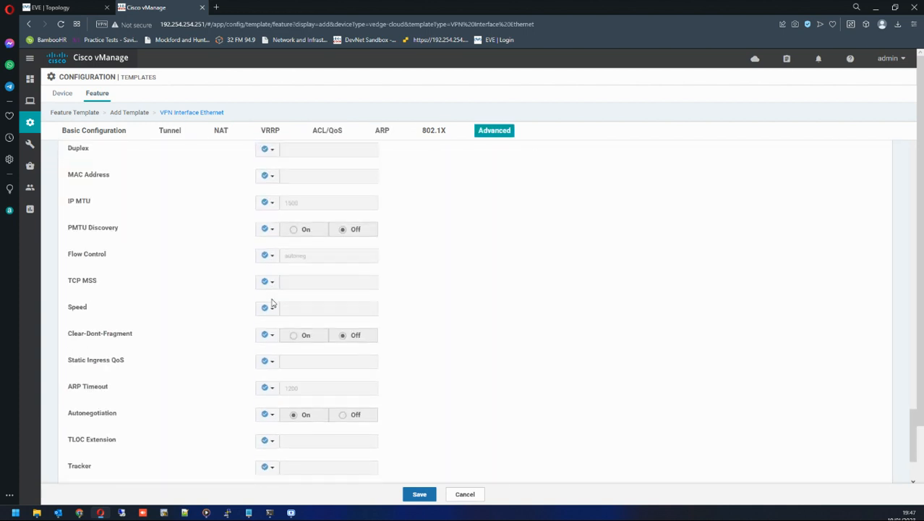
pyautogui.scroll(3, 273, 302)
pyautogui.scroll(-5, 272, 310)
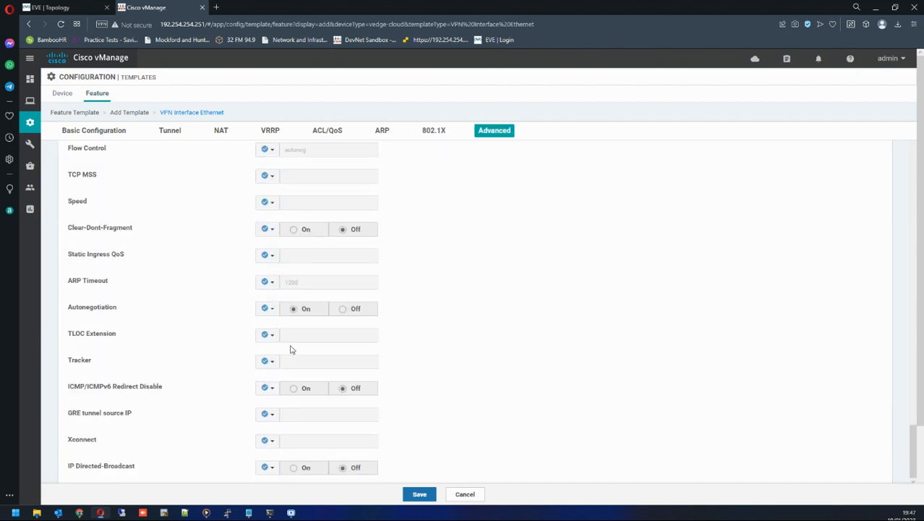
pyautogui.click(407, 495)
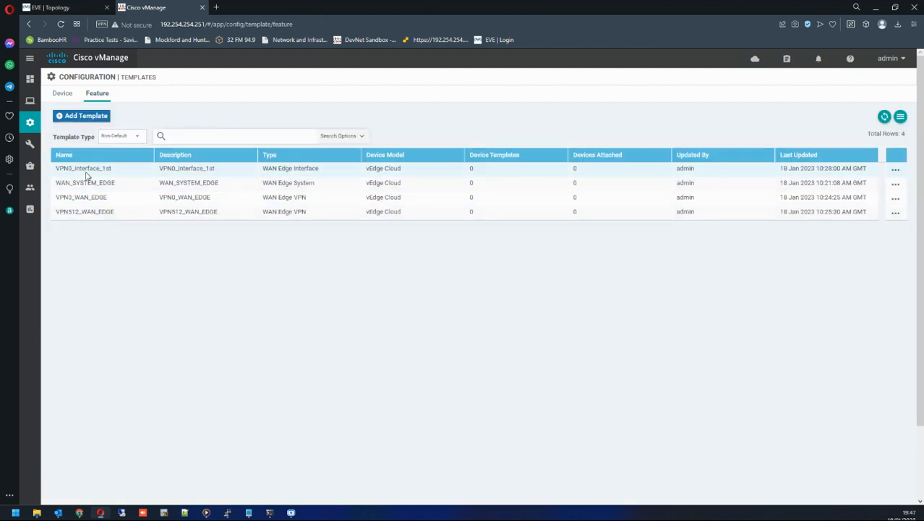
# Start a new VPN Interface Ethernet feature template for the vEdge Cloud device model.
pyautogui.click(83, 116)
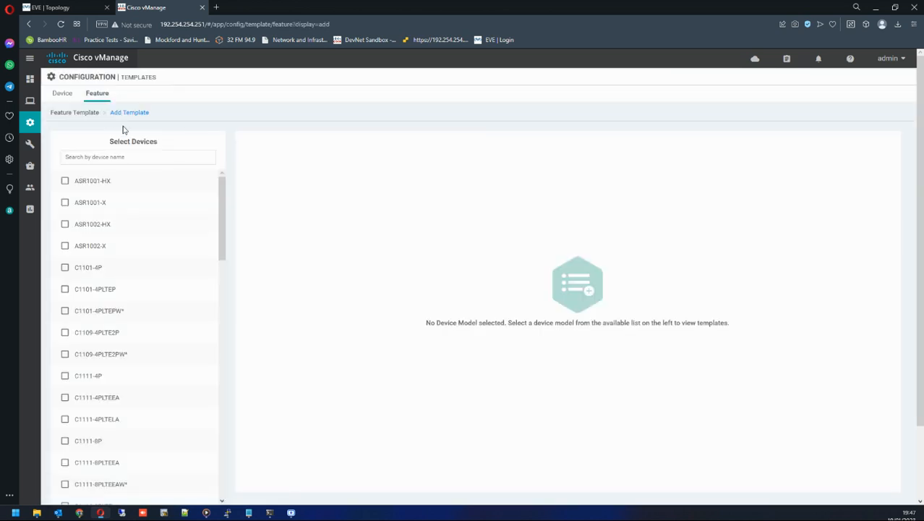
pyautogui.scroll(-13, 142, 311)
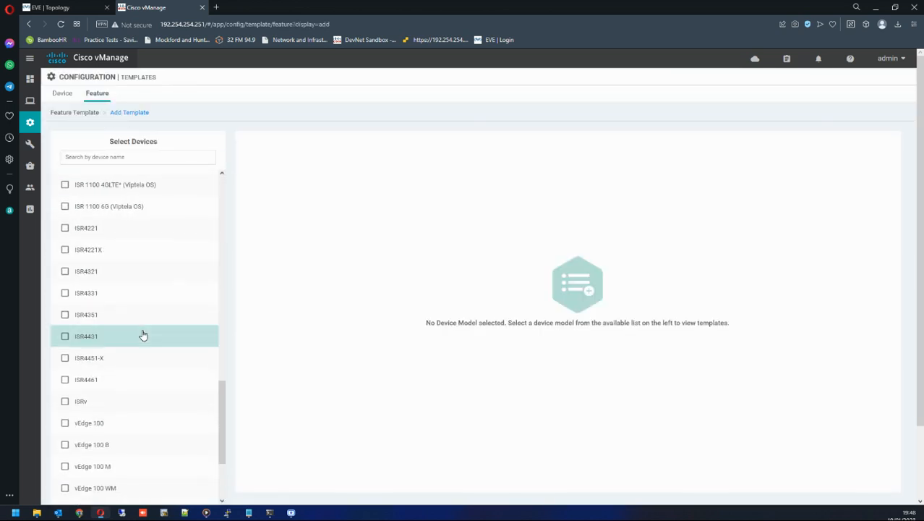
pyautogui.click(67, 442)
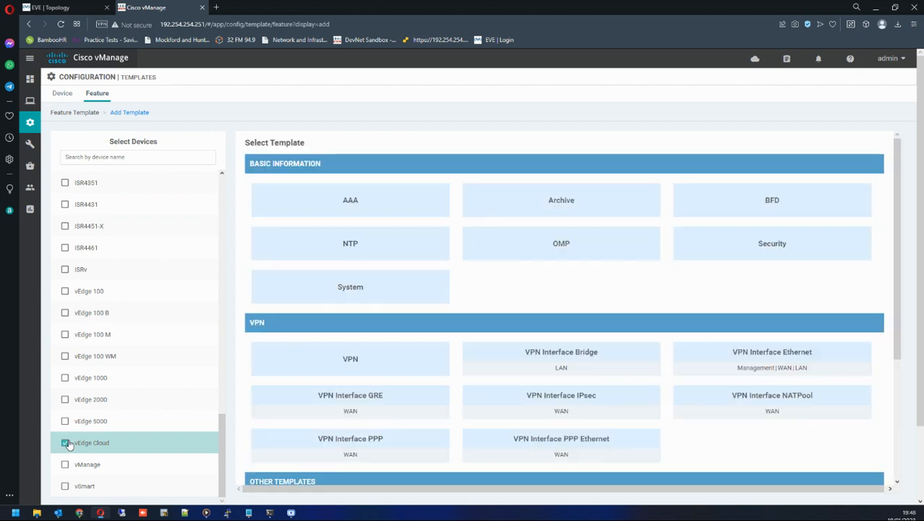
pyautogui.click(762, 354)
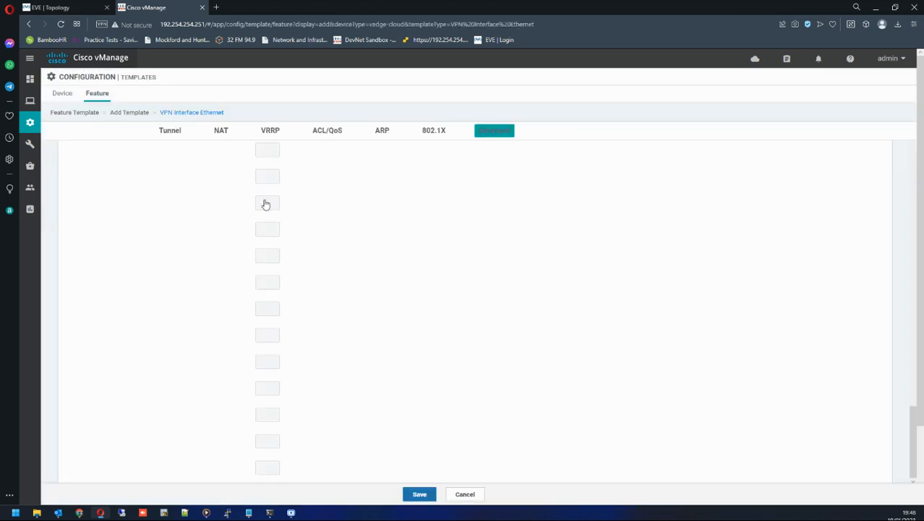
# Name the template VPN512_Interface and give it the description VPN512_Interface.
pyautogui.click(230, 159)
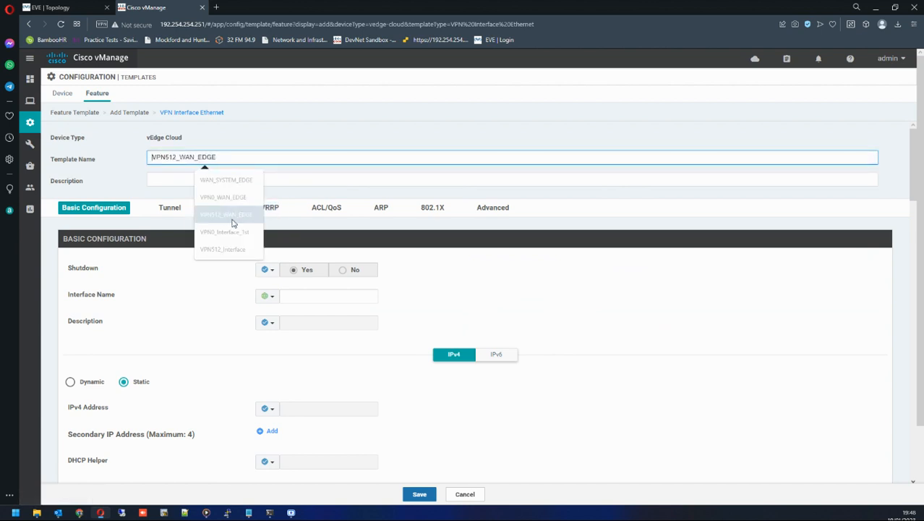
pyautogui.click(226, 250)
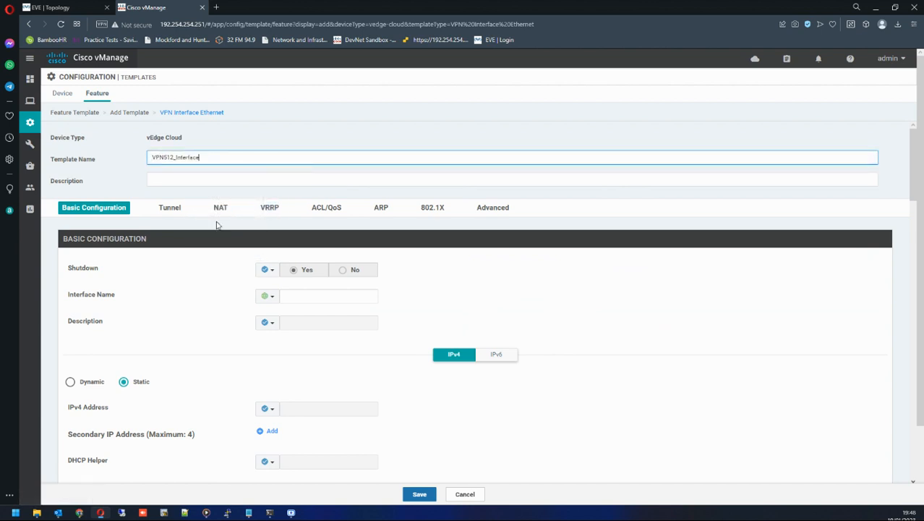
pyautogui.click(217, 182)
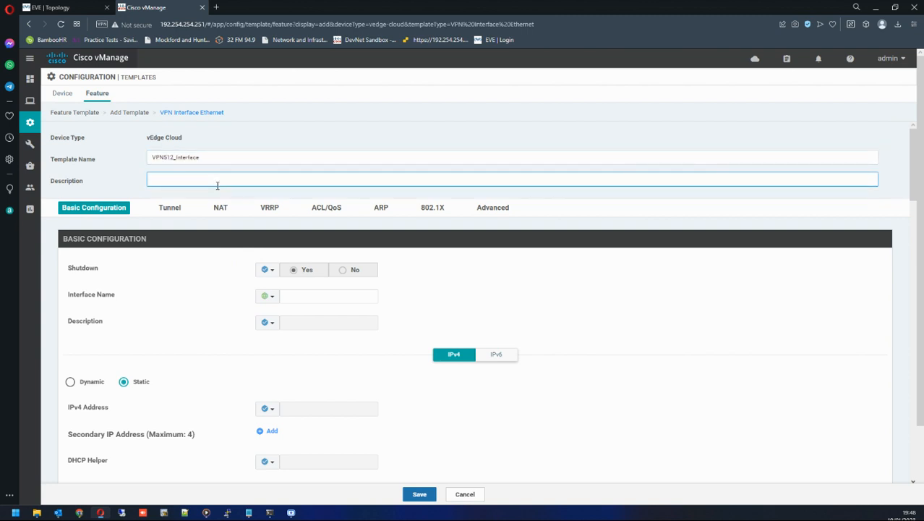
pyautogui.write('VPN512_Interface')
# Set Shutdown to Global with the value No.
pyautogui.click(264, 269)
pyautogui.click(291, 282)
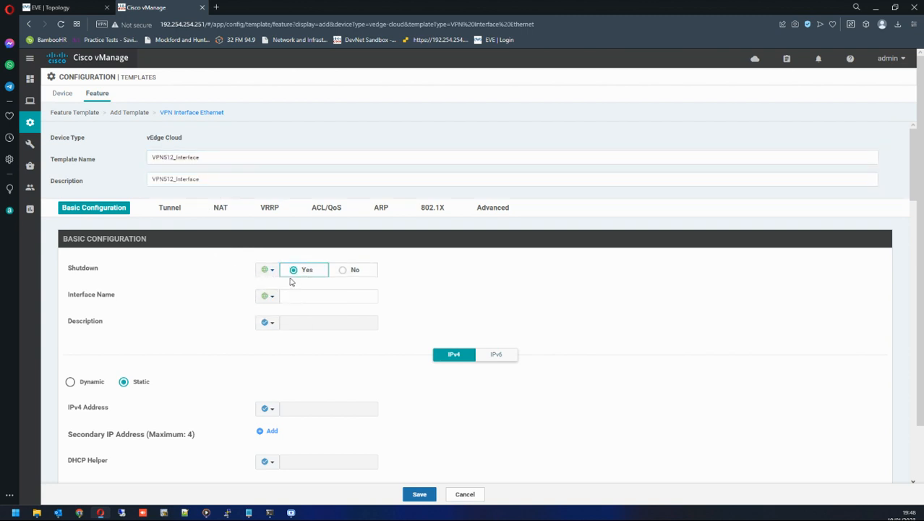
pyautogui.click(344, 273)
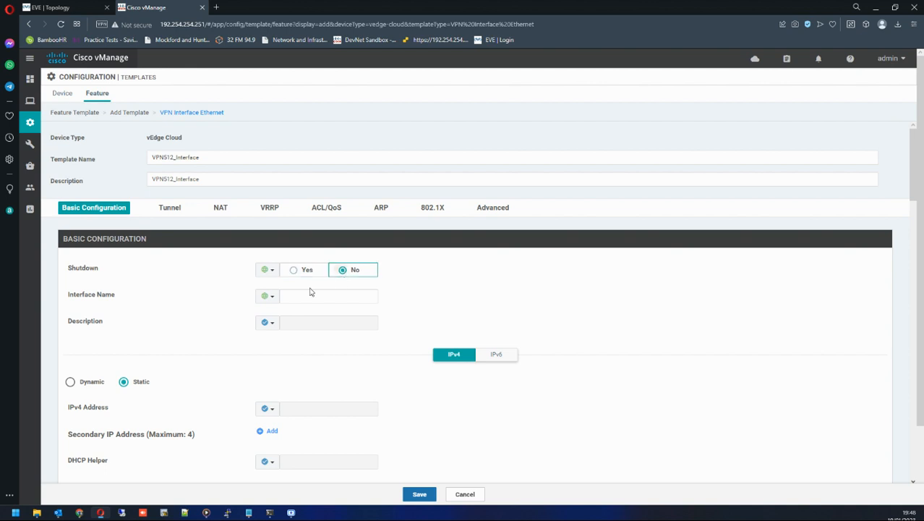
# Set the Interface Name to Device Specific with key vpn512_if_name.
pyautogui.click(266, 296)
pyautogui.moveTo(293, 326)
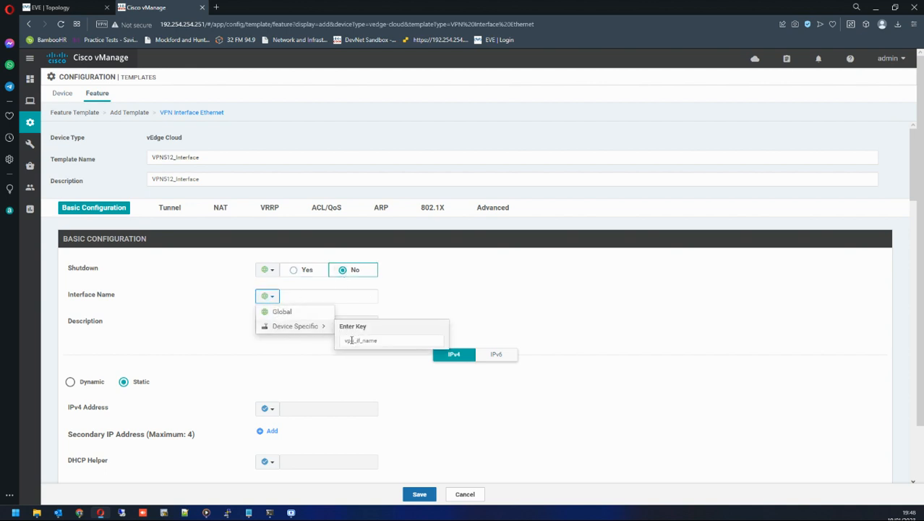
pyautogui.click(354, 341)
pyautogui.write('512')
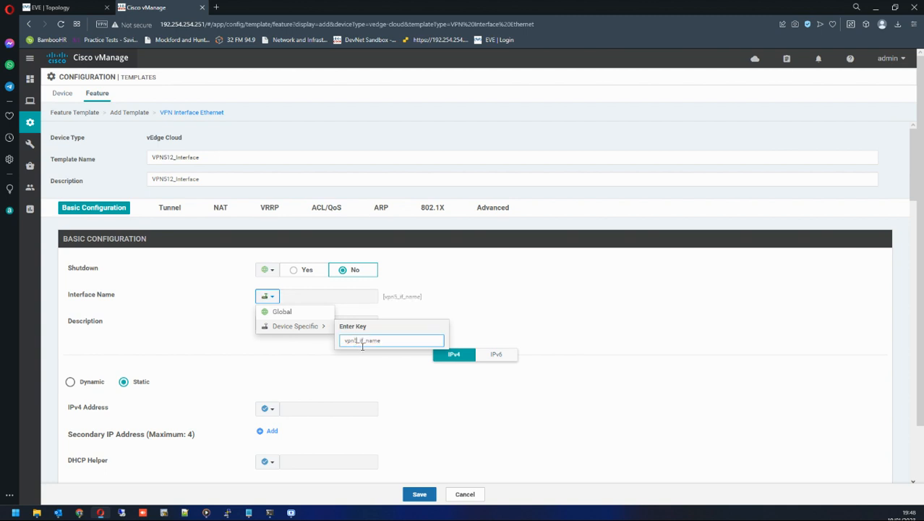
pyautogui.click(459, 309)
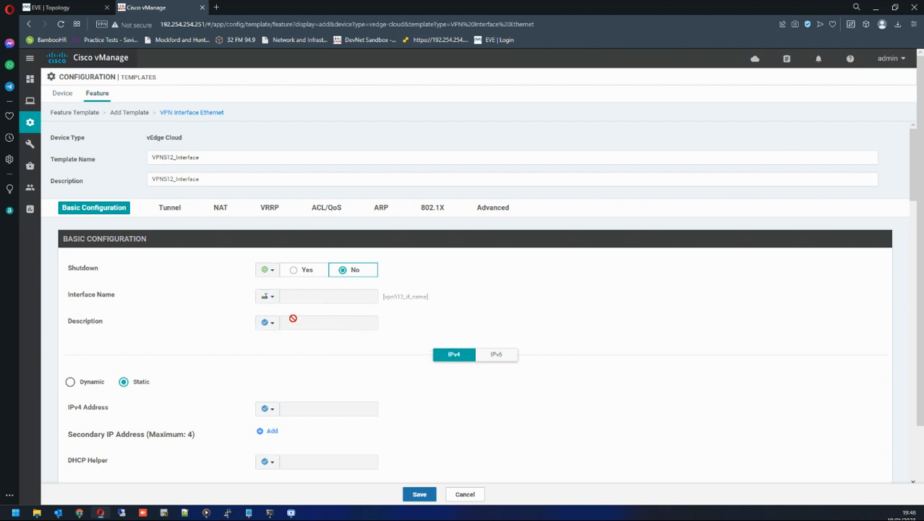
pyautogui.click(267, 326)
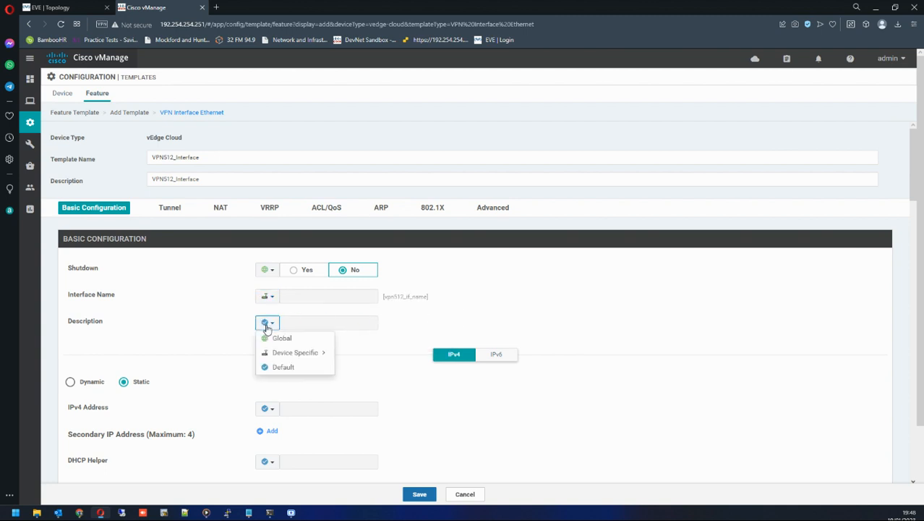
pyautogui.click(382, 326)
# Set the IPv4 Address to Device Specific with key vpn512_if_ipv4_address.
pyautogui.scroll(-3, 272, 370)
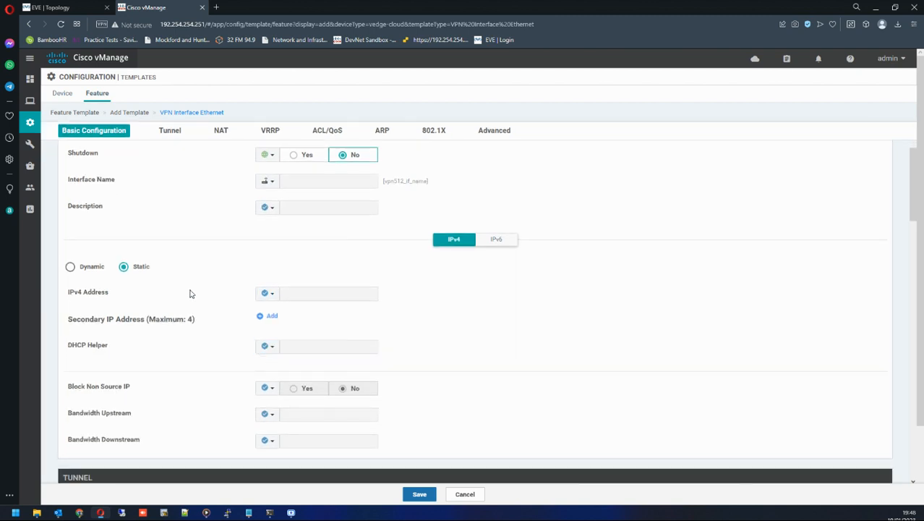
pyautogui.click(267, 293)
pyautogui.moveTo(291, 324)
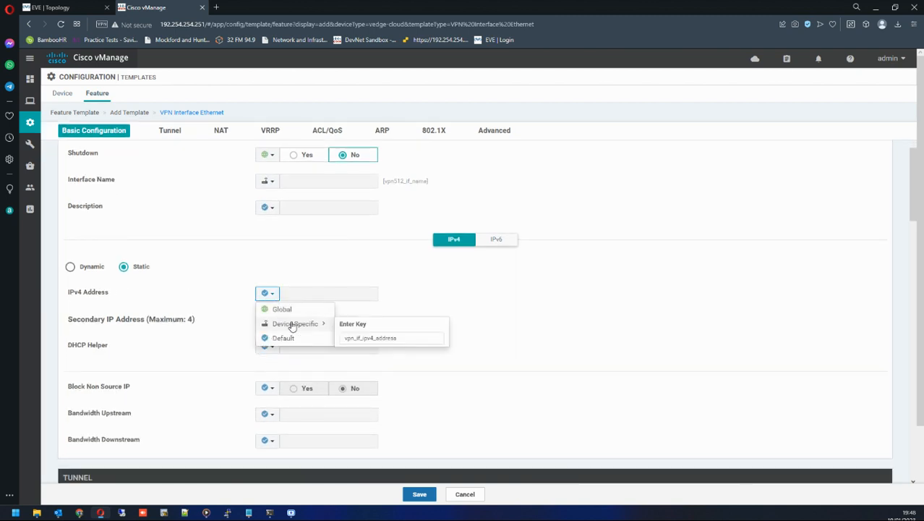
pyautogui.click(354, 338)
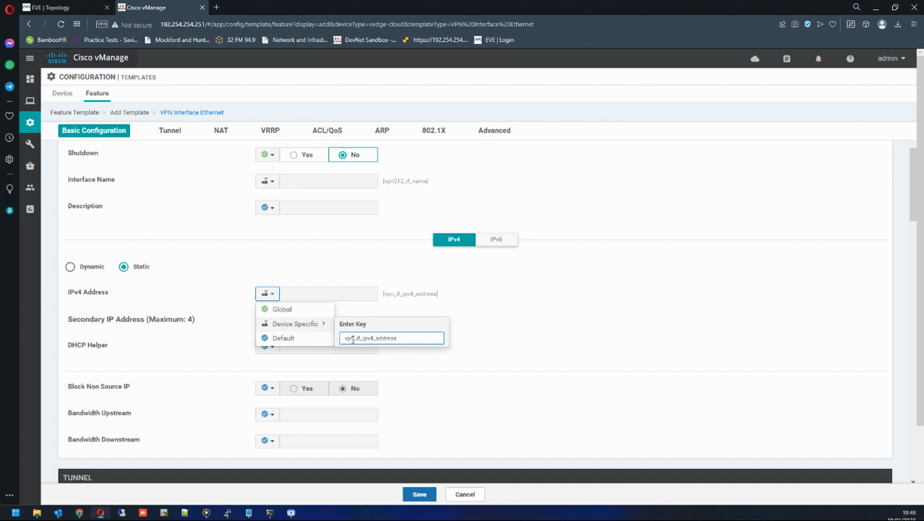
pyautogui.write('512')
pyautogui.click(449, 295)
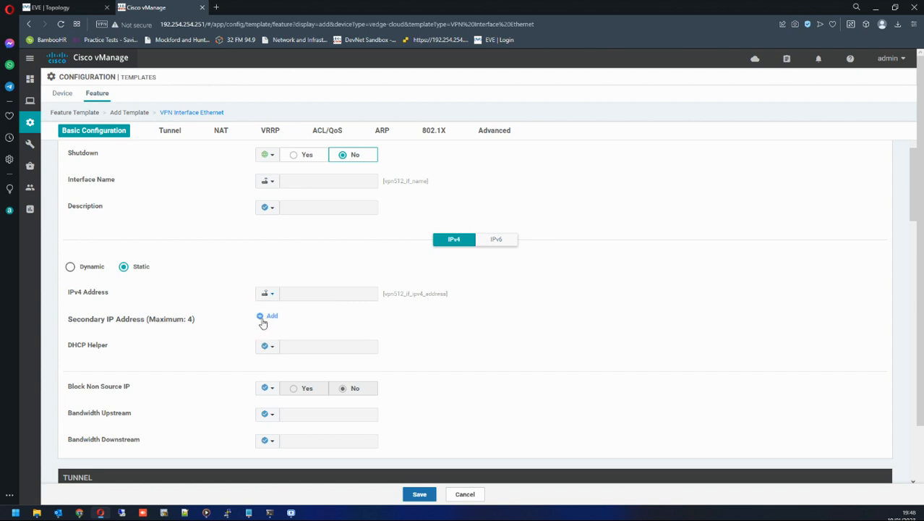
# Save the VPN512_Interface feature template with the remaining settings left at their defaults.
pyautogui.scroll(-1, 295, 330)
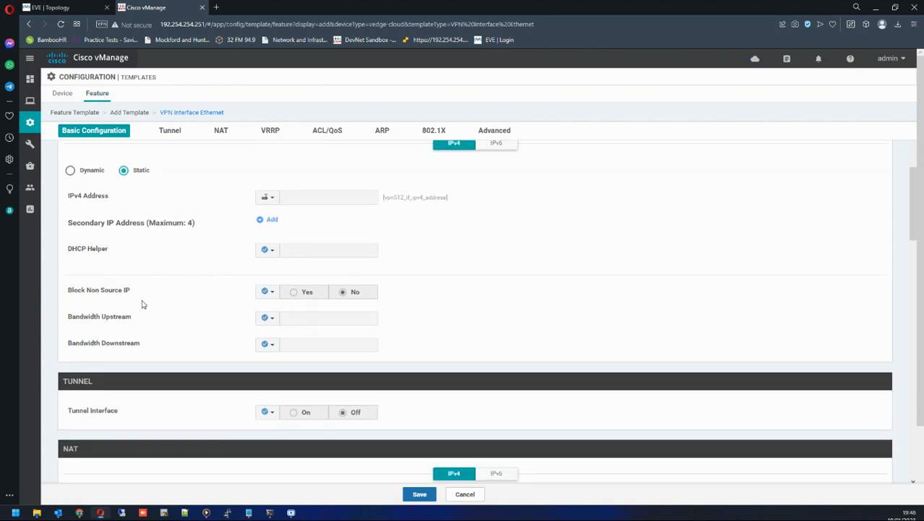
pyautogui.scroll(-2, 242, 369)
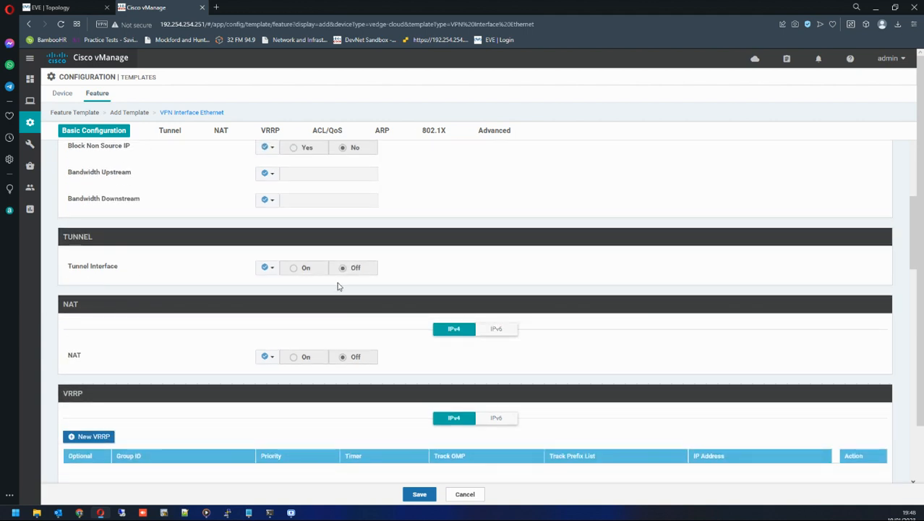
pyautogui.scroll(-3, 320, 391)
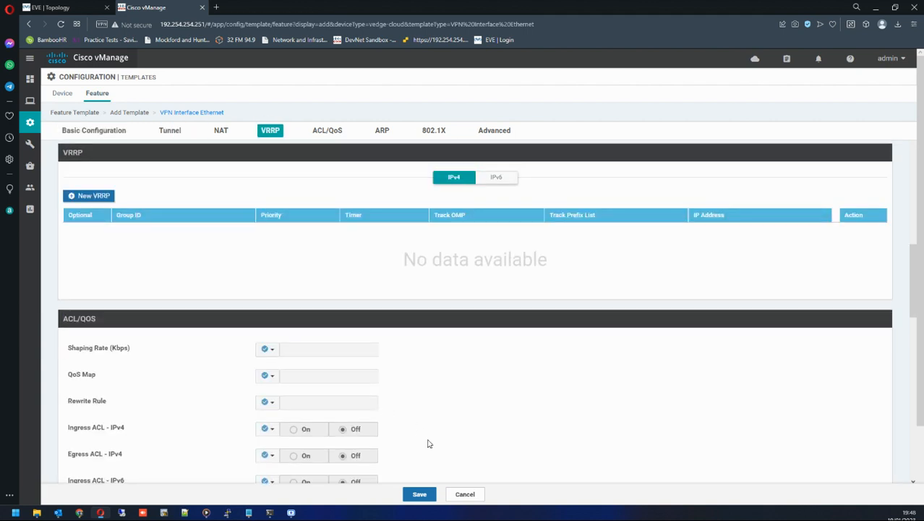
pyautogui.scroll(-10, 191, 417)
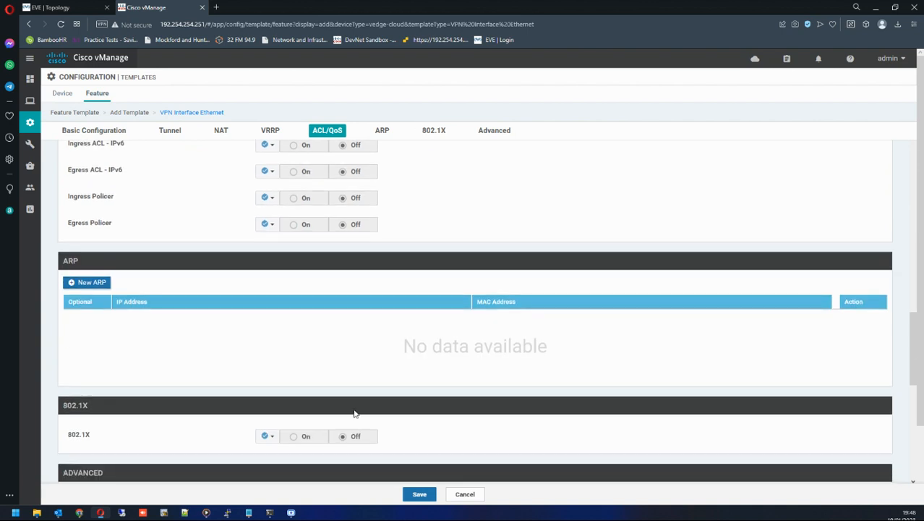
pyautogui.scroll(-3, 247, 391)
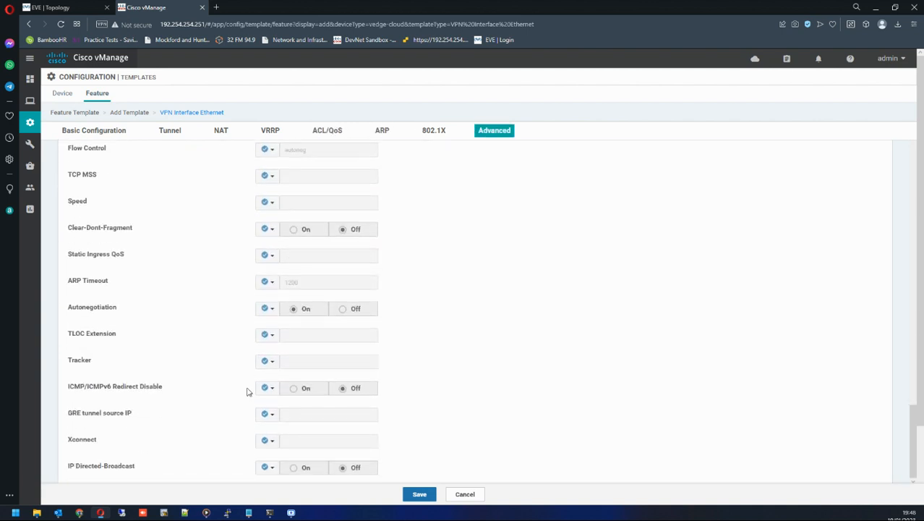
pyautogui.click(415, 494)
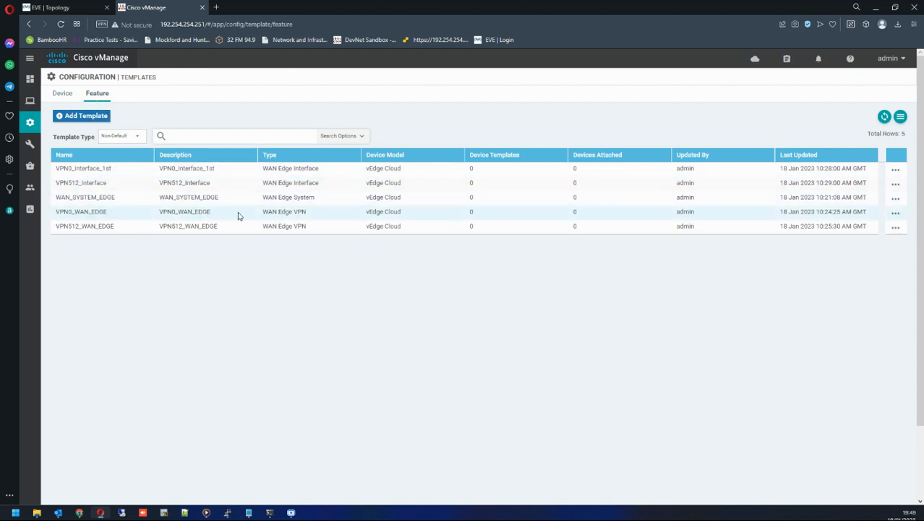
pyautogui.click(63, 94)
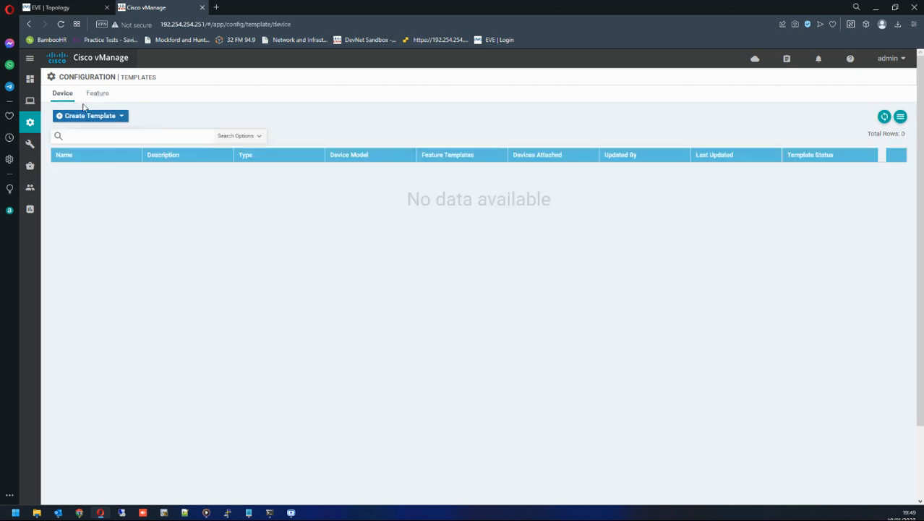
pyautogui.click(88, 116)
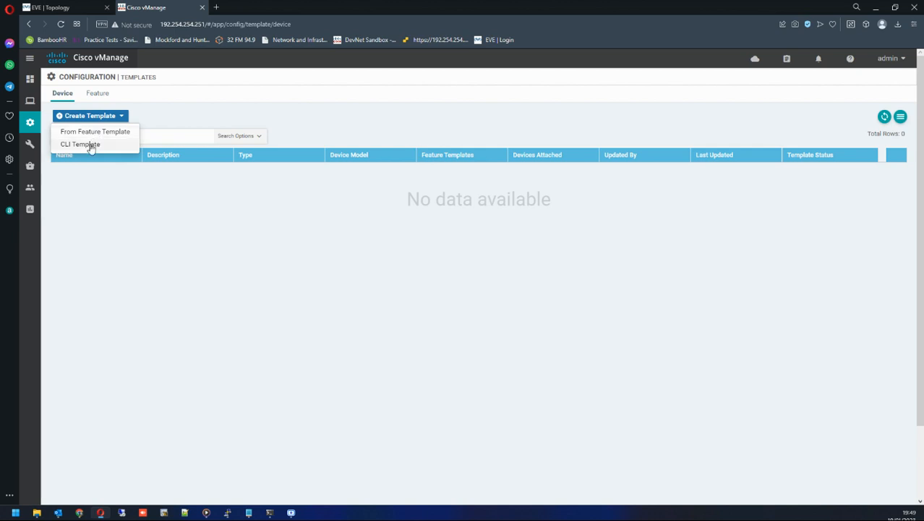
pyautogui.click(85, 145)
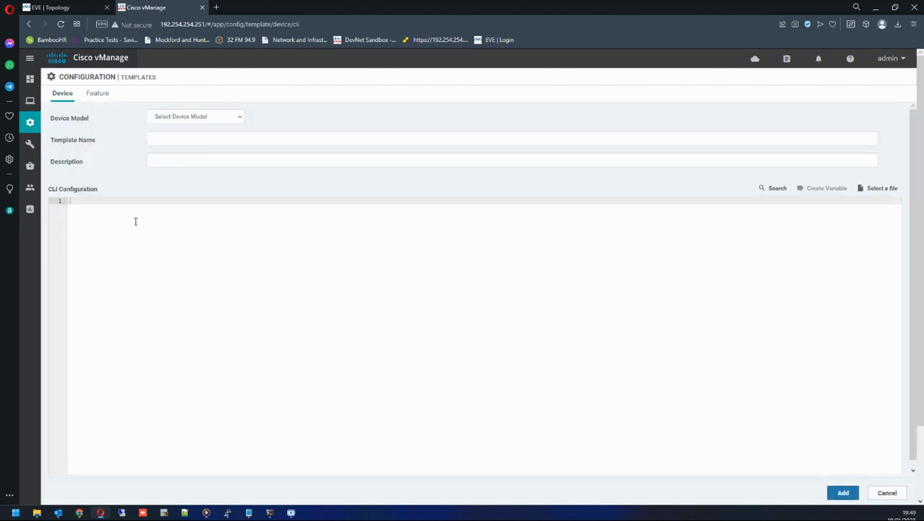
pyautogui.click(203, 120)
pyautogui.scroll(-2, 186, 250)
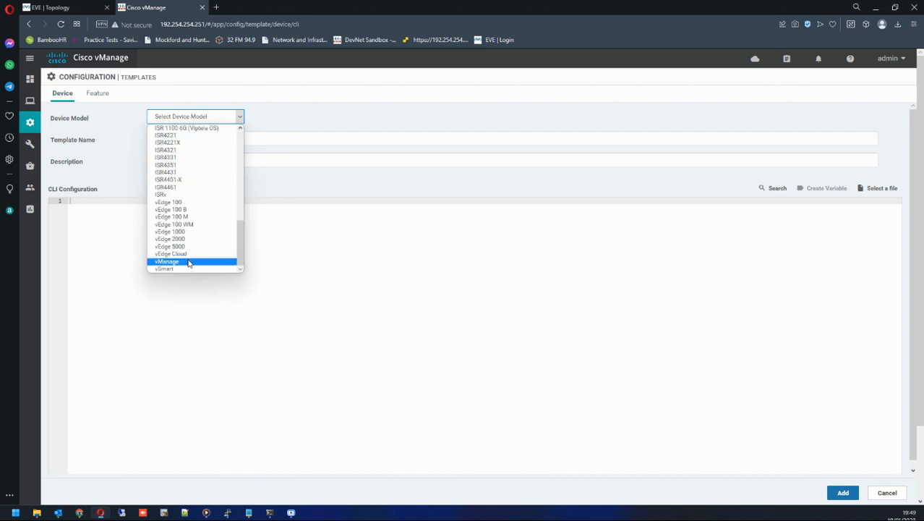
pyautogui.click(187, 254)
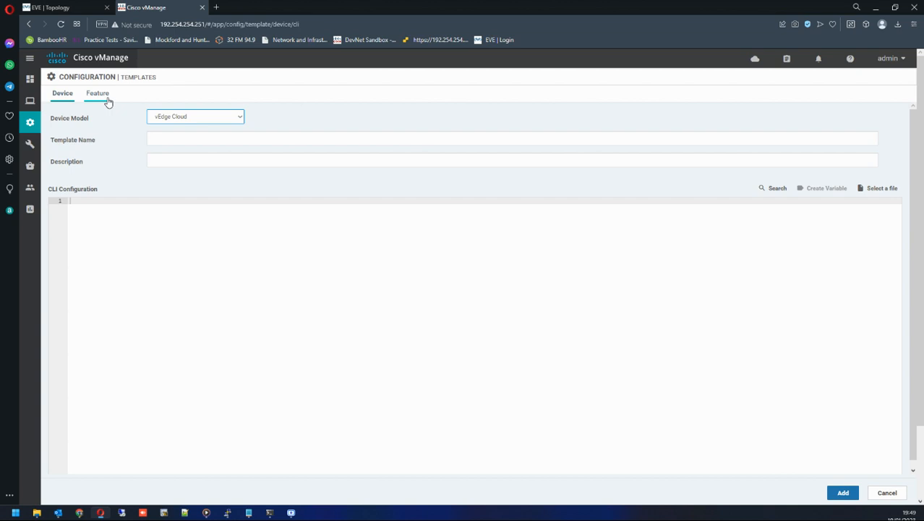
pyautogui.click(107, 101)
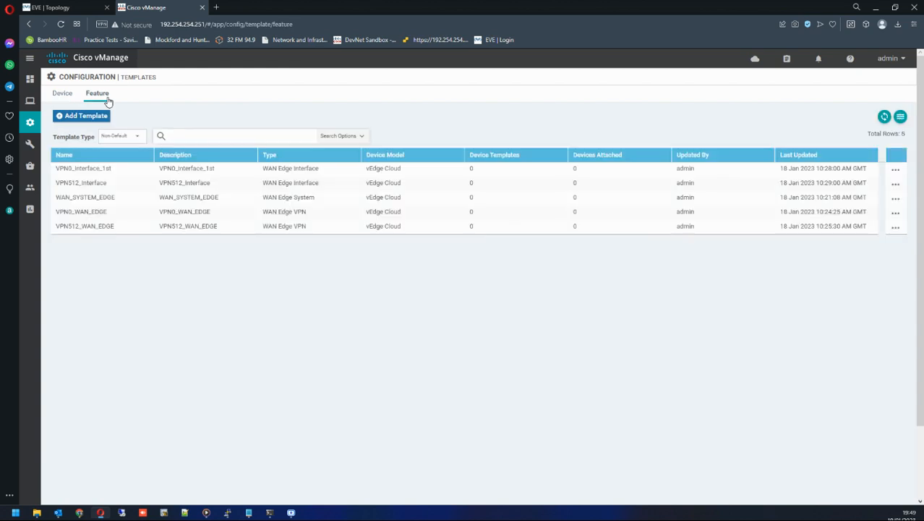
# Start a new device template from feature templates for the vEdge Cloud device model.
pyautogui.click(62, 94)
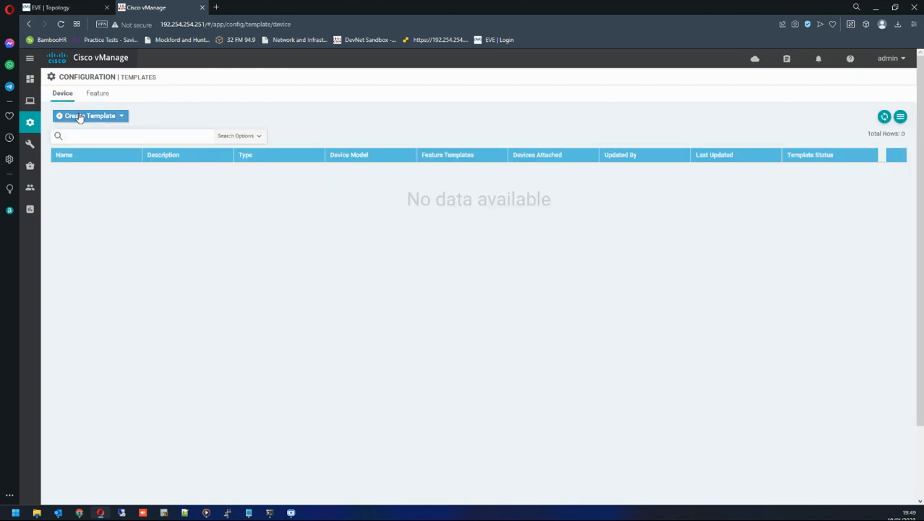
pyautogui.click(79, 117)
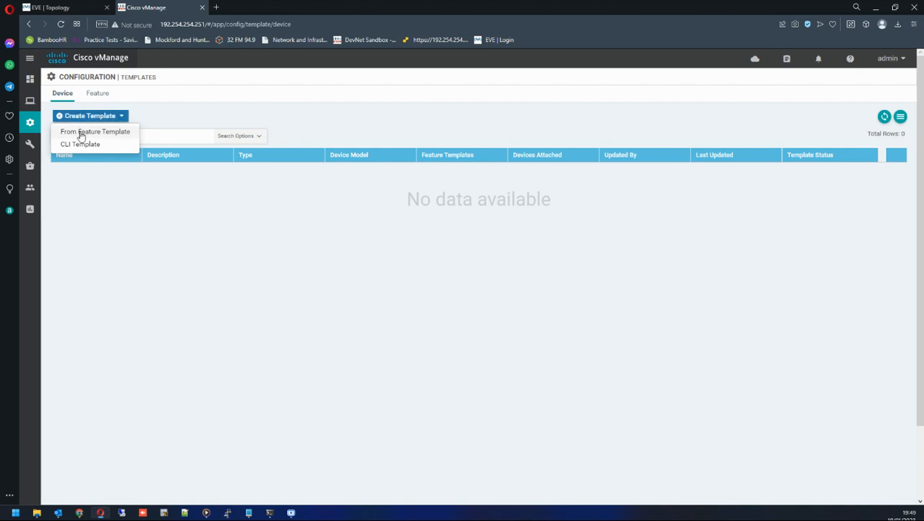
pyautogui.click(81, 134)
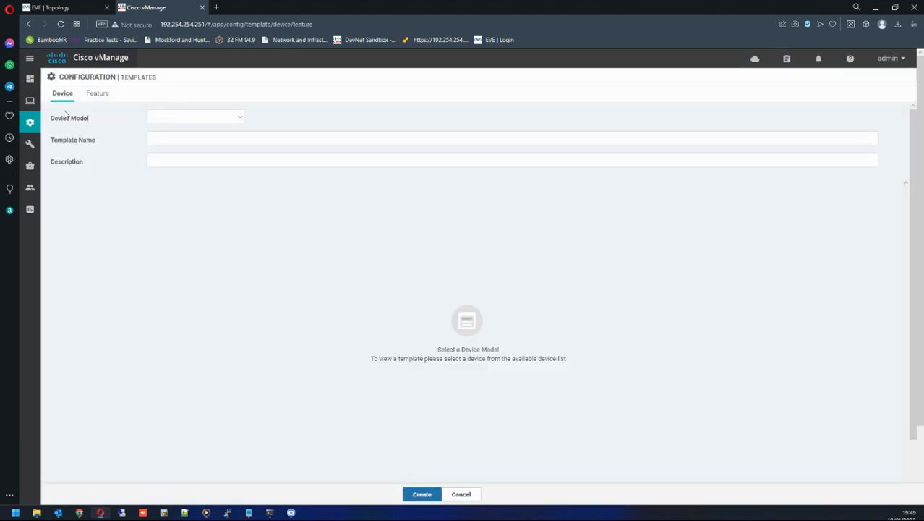
pyautogui.click(238, 118)
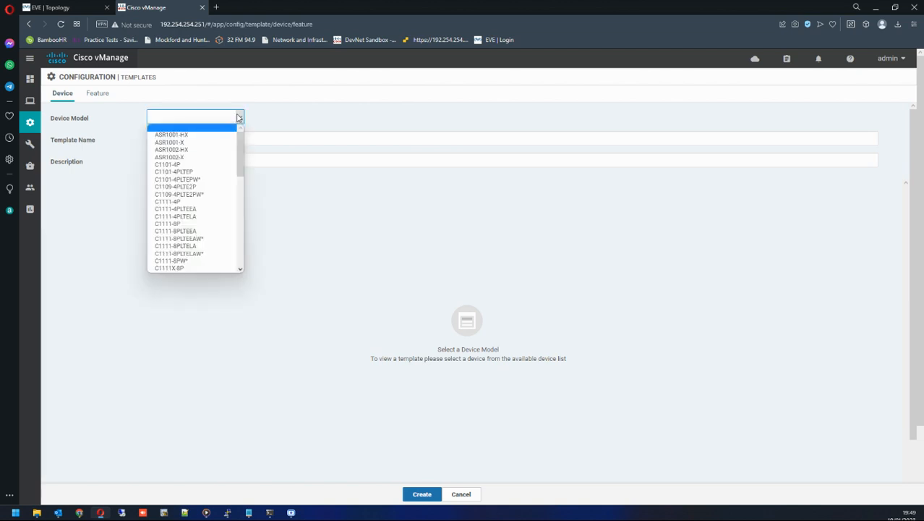
pyautogui.scroll(-5, 196, 250)
pyautogui.click(196, 256)
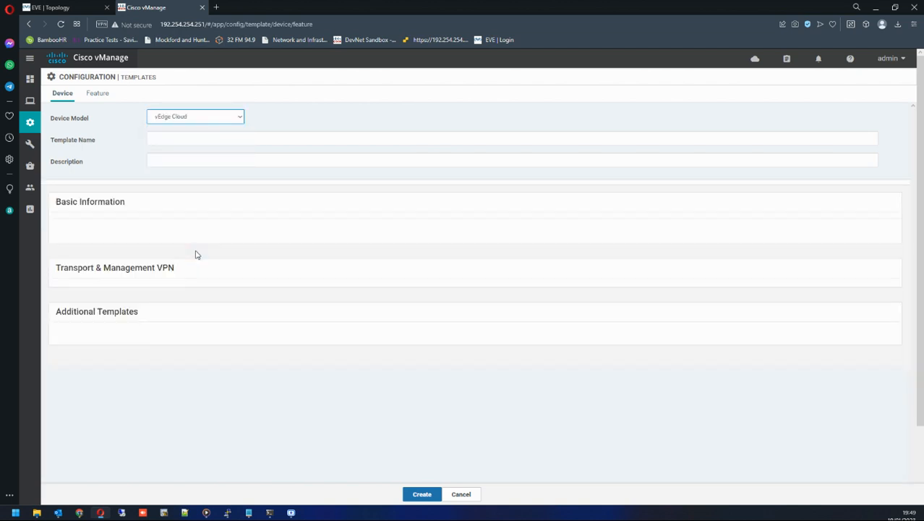
# Name the device template vEdge_Template and give it the description vEdge_Template.
pyautogui.click(183, 139)
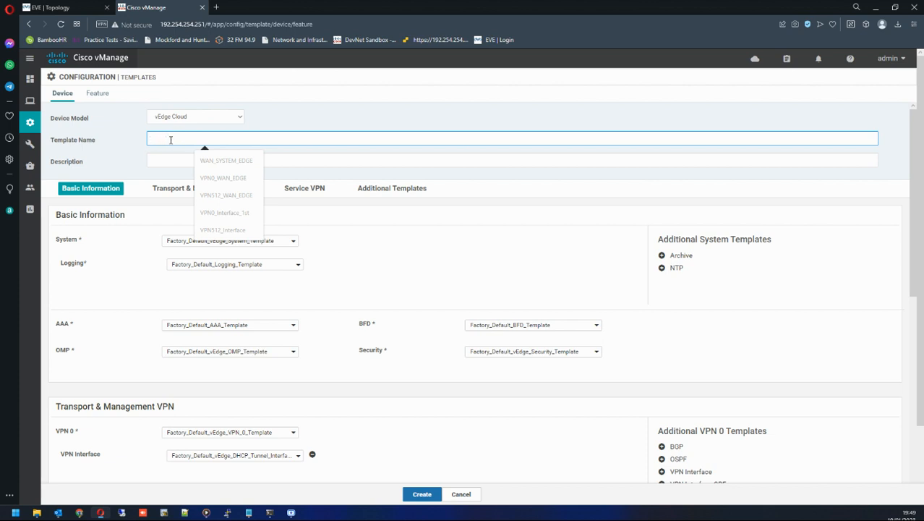
pyautogui.write('vEdge_Template')
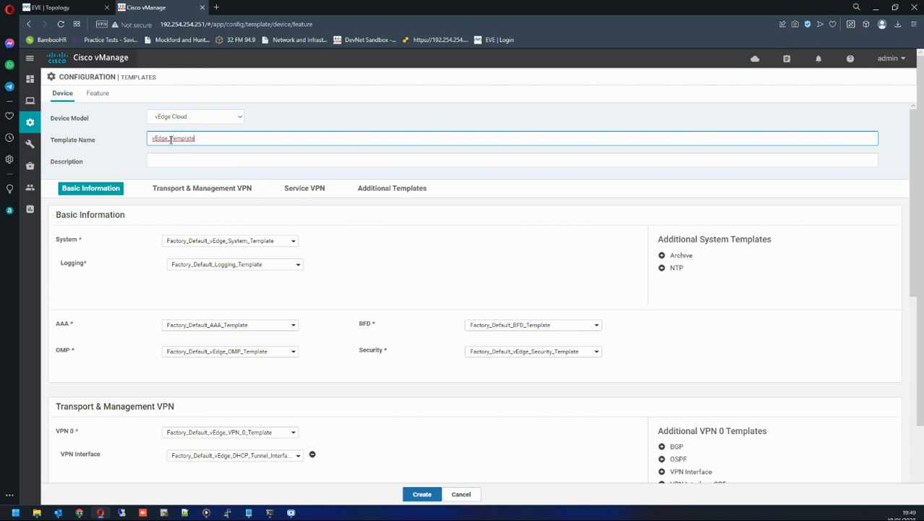
pyautogui.hotkey('ctrl', 'a')
pyautogui.hotkey('ctrl', 'c')
pyautogui.press('Tab')
pyautogui.hotkey('ctrl', 'v')
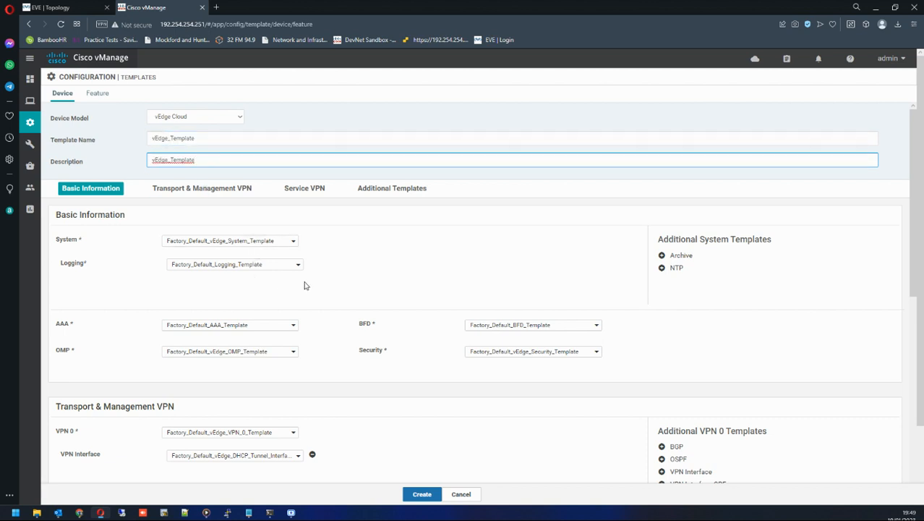
# Select WAN_SYSTEM_EDGE as the device template's System template.
pyautogui.scroll(-1, 305, 286)
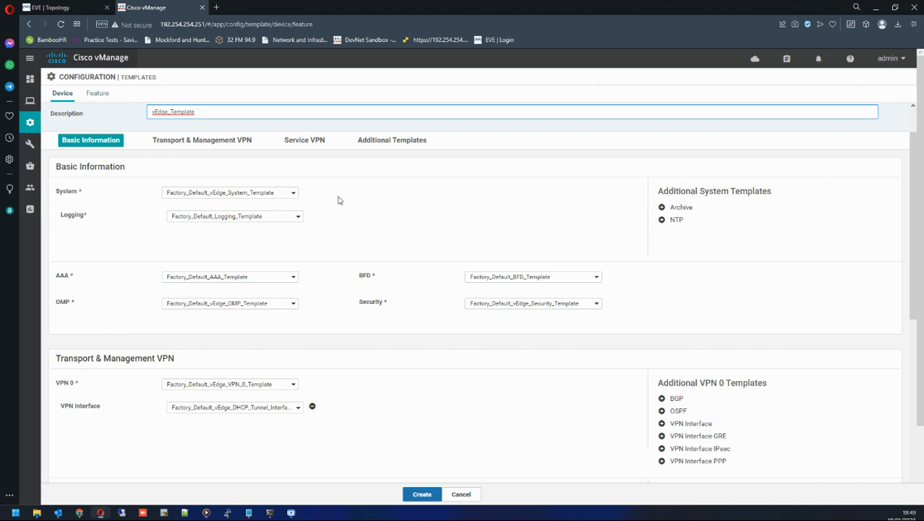
pyautogui.click(238, 194)
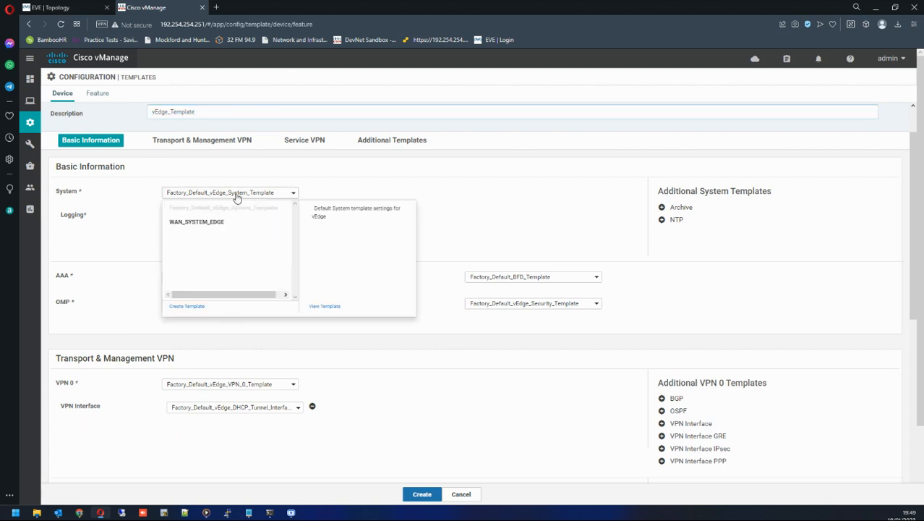
pyautogui.click(209, 228)
pyautogui.moveTo(68, 218); pyautogui.dragTo(76, 237)
pyautogui.scroll(-1, 121, 228)
pyautogui.scroll(-1, 162, 250)
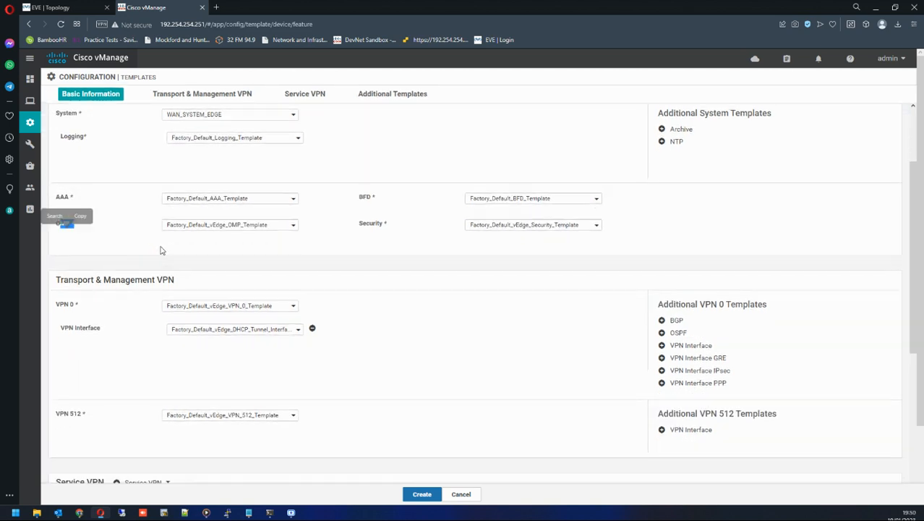
# Select VPN0_WAN_EDGE as the VPN 0 template.
pyautogui.moveTo(94, 267); pyautogui.dragTo(190, 268)
pyautogui.click(207, 268)
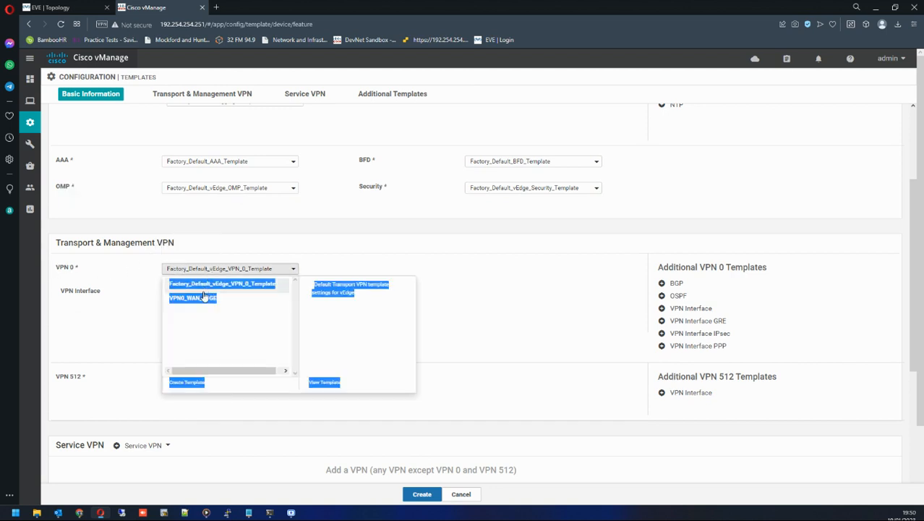
pyautogui.click(163, 314)
pyautogui.click(183, 270)
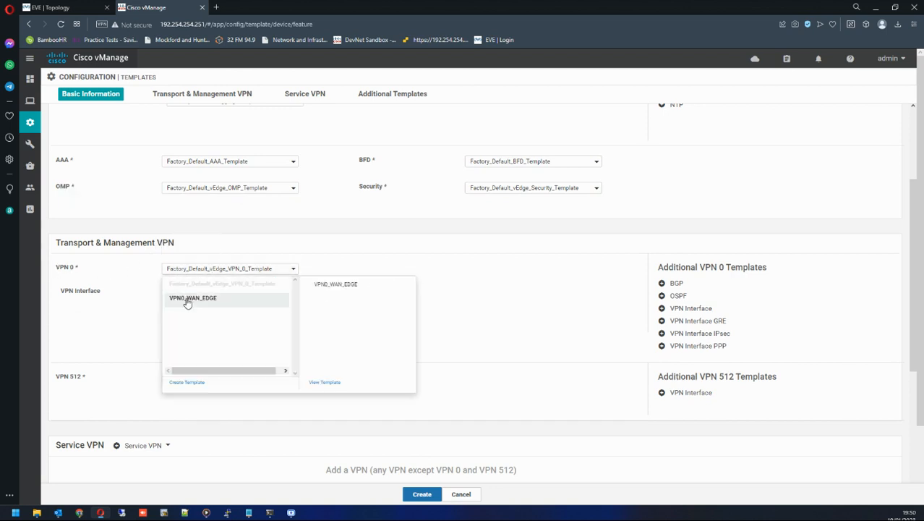
pyautogui.click(188, 300)
pyautogui.moveTo(67, 291); pyautogui.dragTo(102, 295)
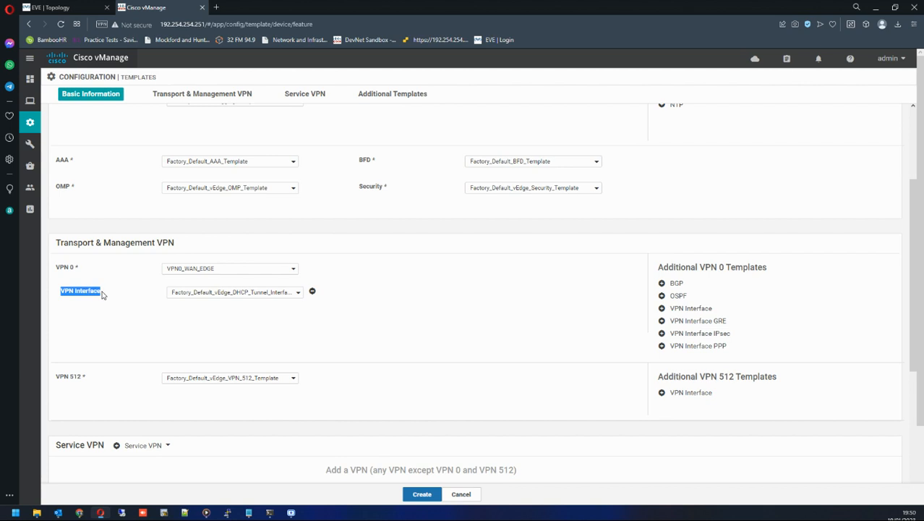
# Set the VPN 0 interface template to VPN0_Interface_1st.
pyautogui.click(205, 298)
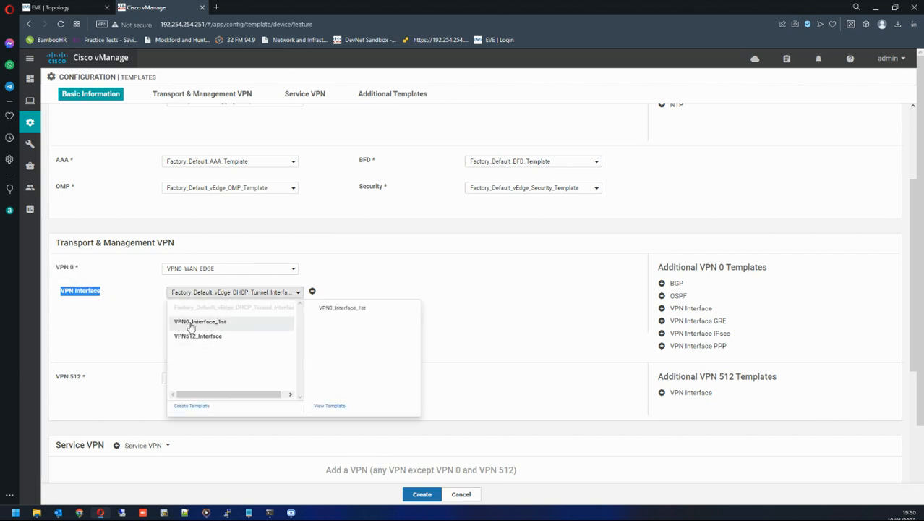
pyautogui.click(192, 323)
pyautogui.scroll(-2, 143, 321)
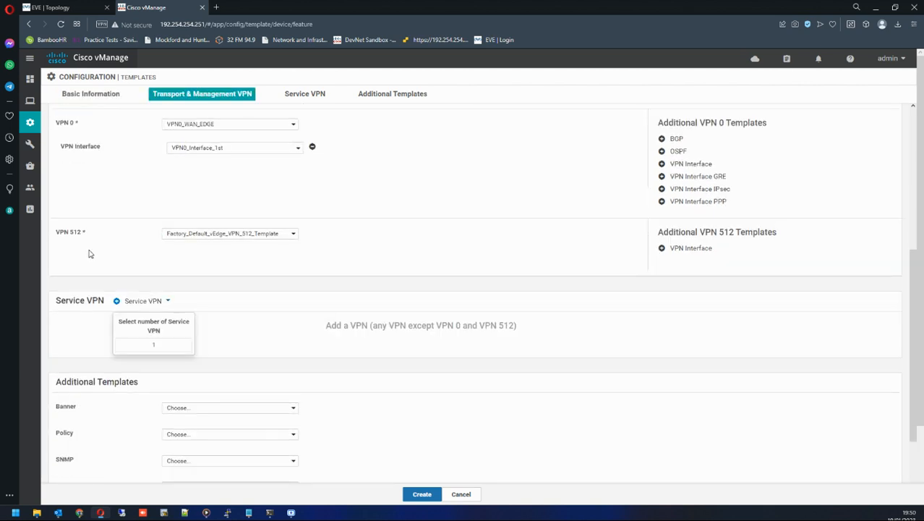
# Set VPN 512 to VPN512_WAN_EDGE and add a VPN 512 interface using VPN512_Interface.
pyautogui.click(196, 235)
pyautogui.click(196, 263)
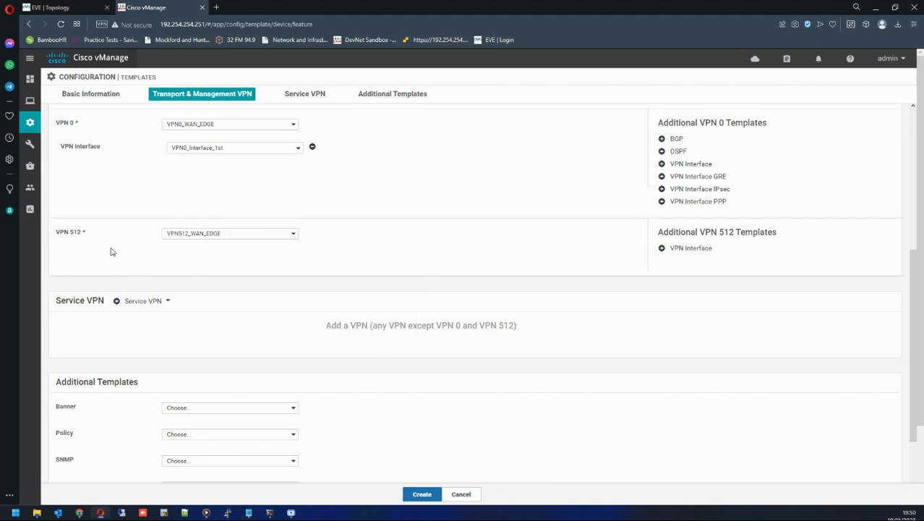
pyautogui.click(689, 251)
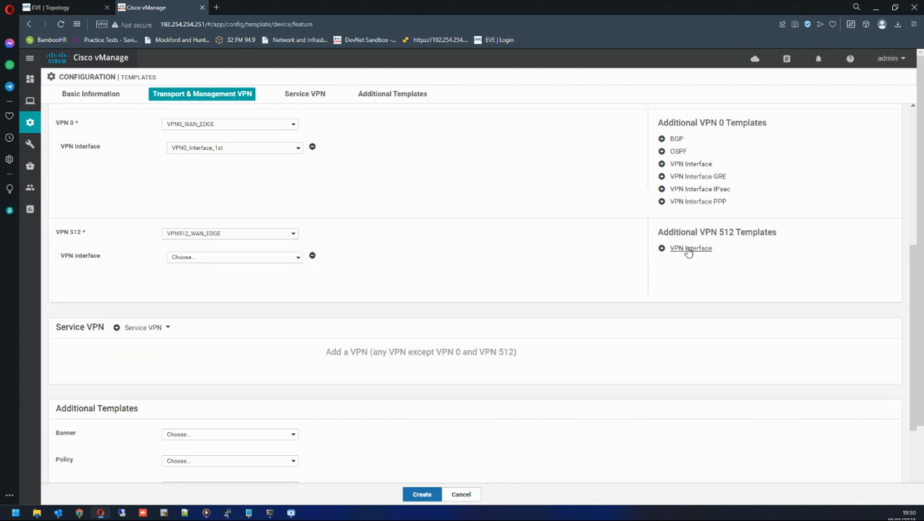
pyautogui.click(171, 258)
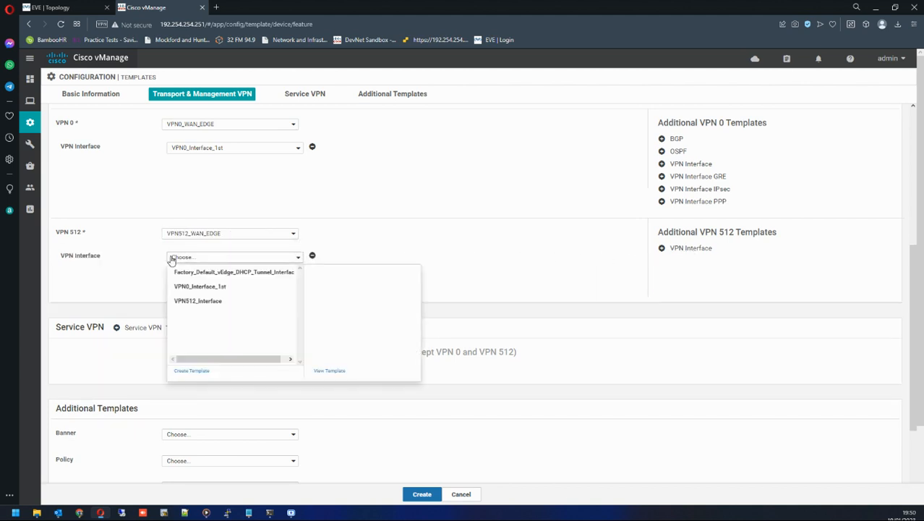
pyautogui.click(188, 301)
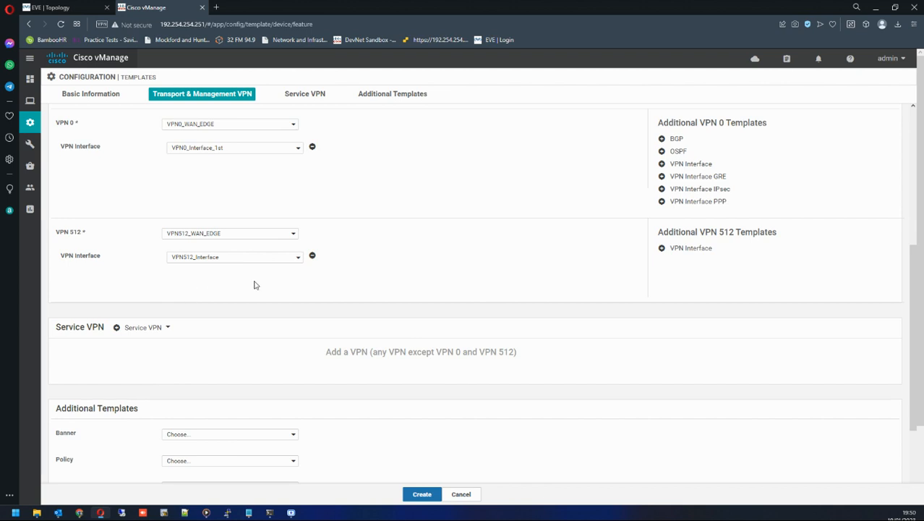
# Create the vEdge_Template device template and review the feature templates list.
pyautogui.click(428, 494)
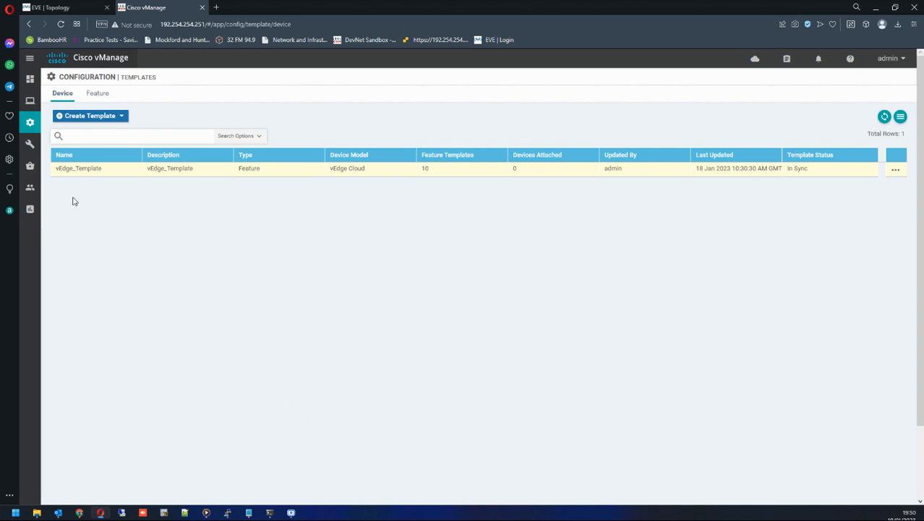
pyautogui.click(98, 93)
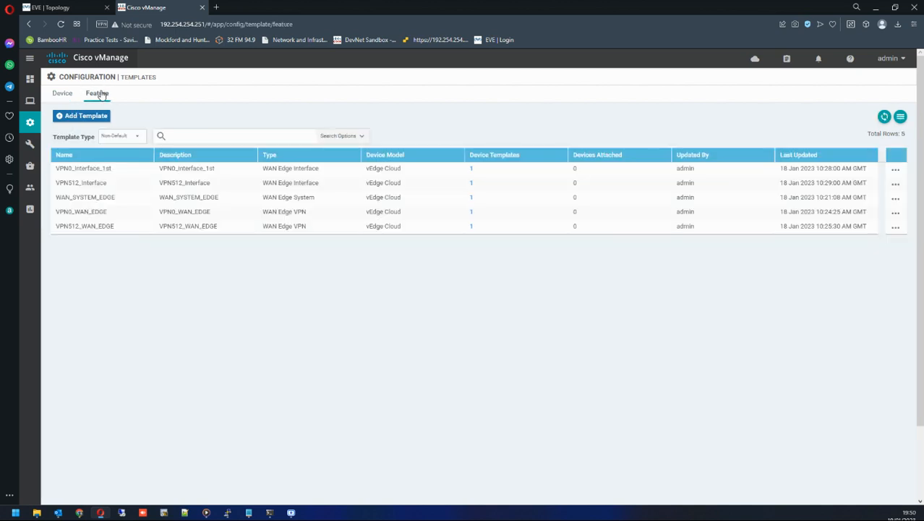
pyautogui.moveTo(30, 166)
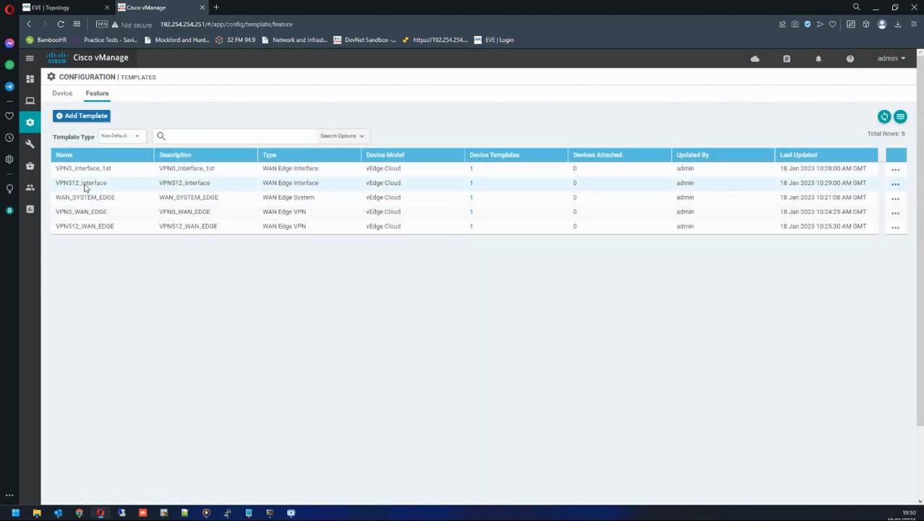
# Review the feature templates list, checking each template's device template count and update time.
pyautogui.moveTo(56, 167); pyautogui.dragTo(166, 244)
pyautogui.click(297, 268)
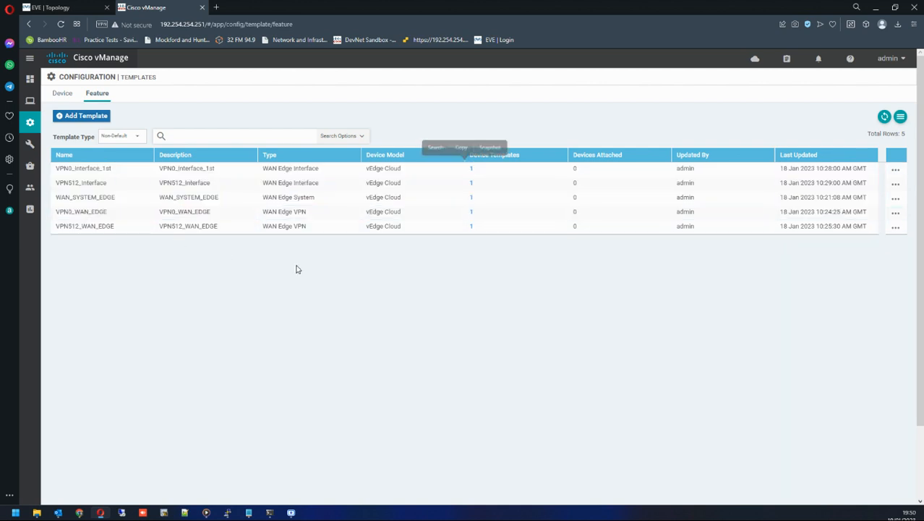
pyautogui.moveTo(466, 174); pyautogui.dragTo(481, 176)
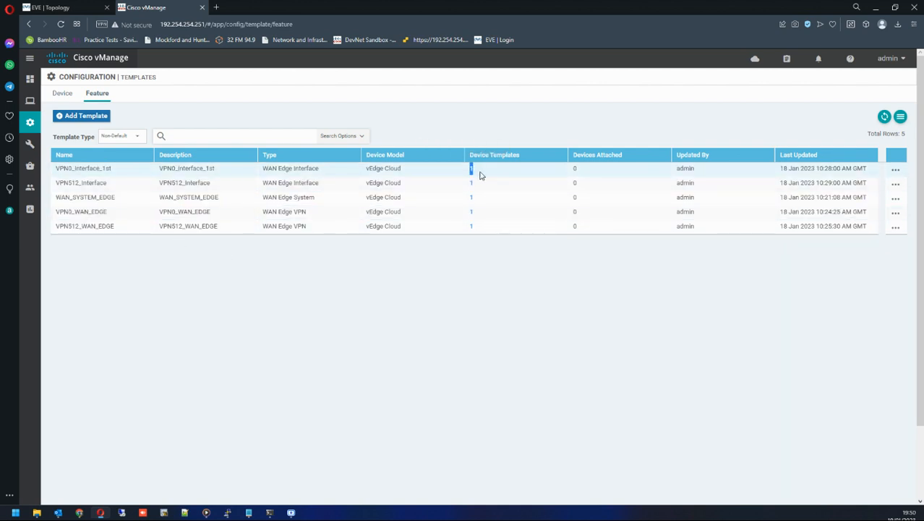
pyautogui.moveTo(574, 170); pyautogui.dragTo(583, 173)
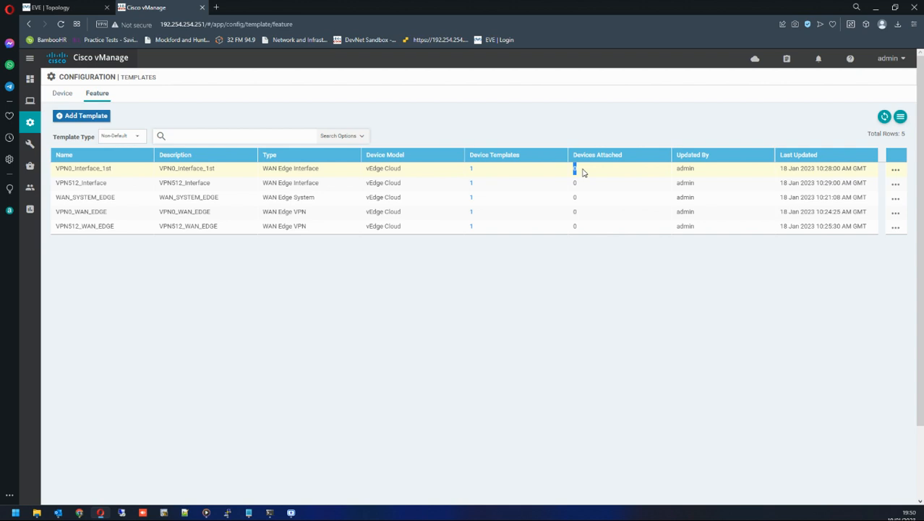
pyautogui.doubleClick(684, 169)
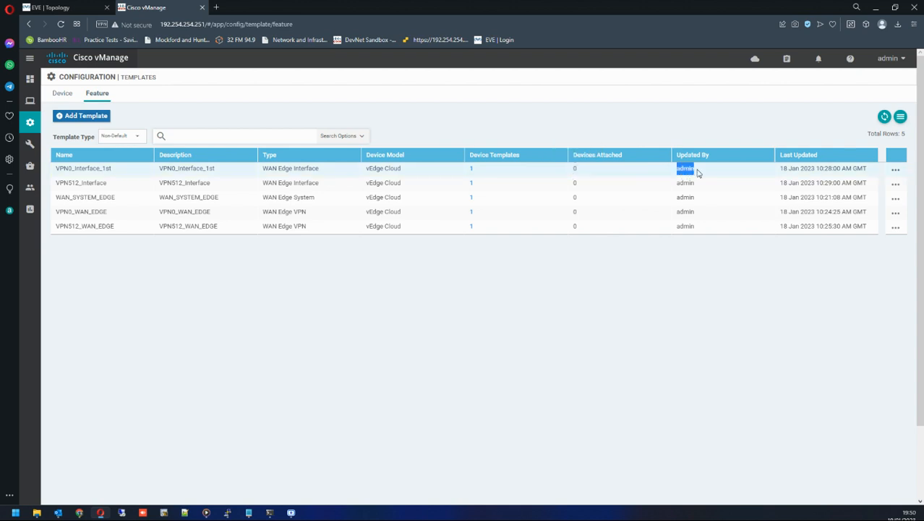
pyautogui.moveTo(779, 172); pyautogui.dragTo(874, 178)
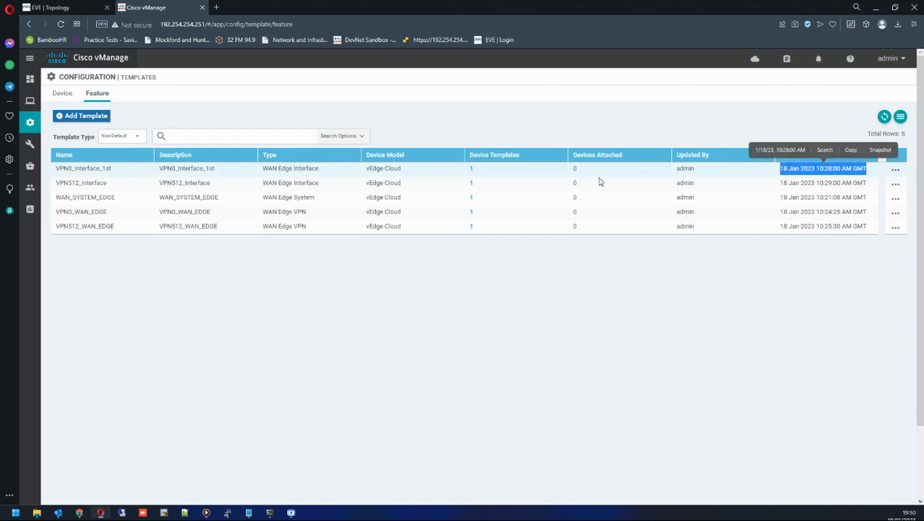
pyautogui.click(99, 297)
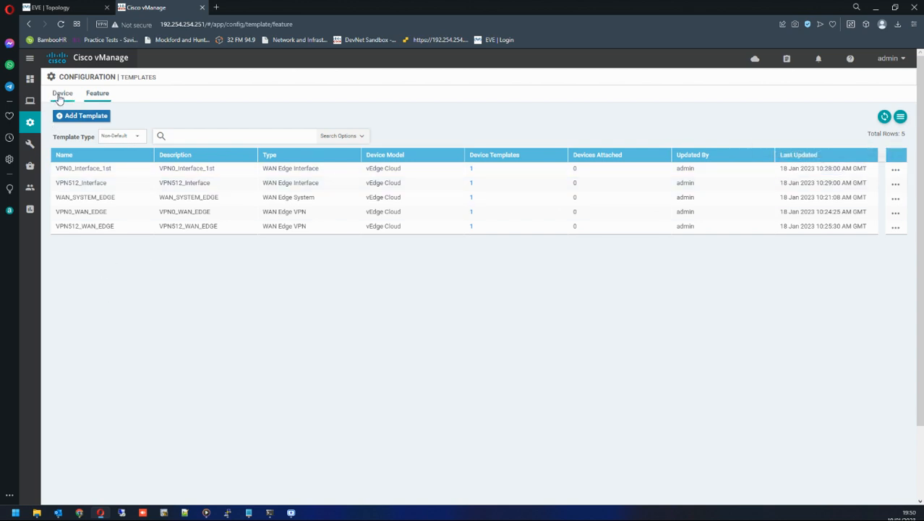
# Open Attach Devices for vEdge_Template and move vEdge1 and vEdge2 to the selected devices.
pyautogui.click(61, 97)
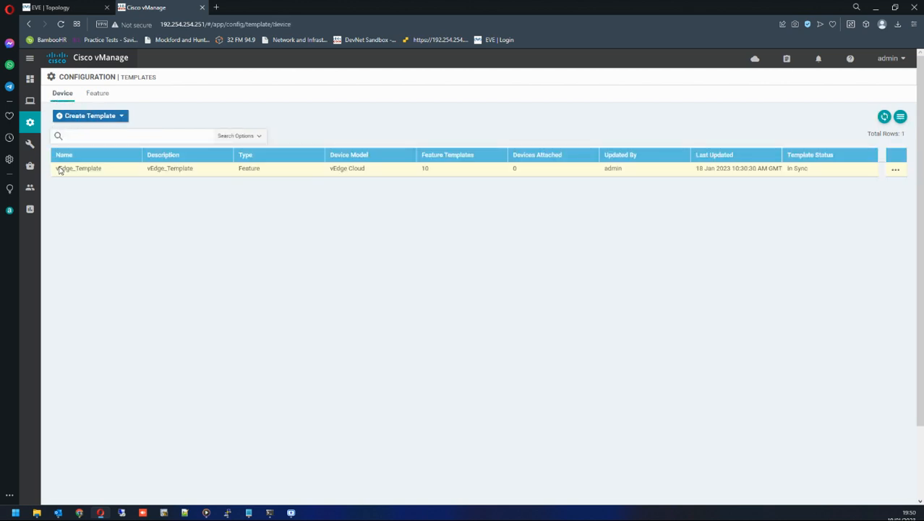
pyautogui.moveTo(59, 170); pyautogui.dragTo(895, 175)
pyautogui.click(875, 176)
pyautogui.click(895, 172)
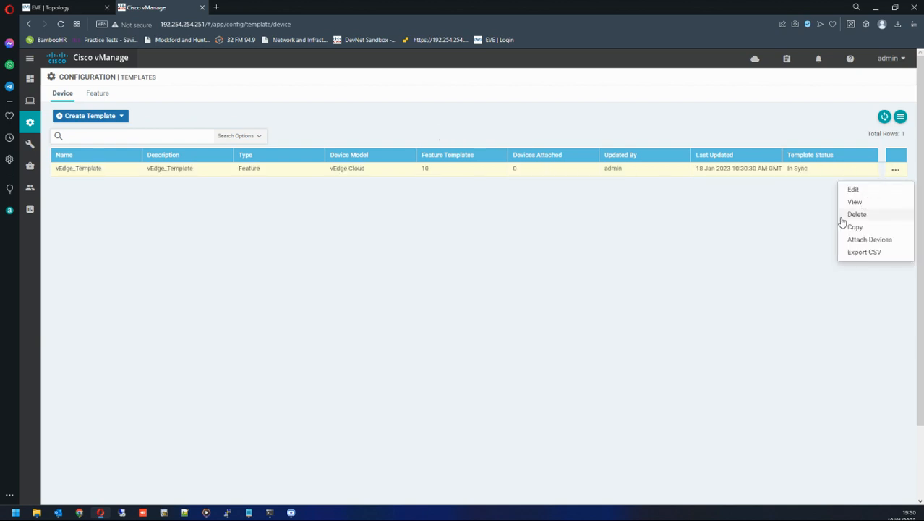
pyautogui.click(823, 183)
pyautogui.click(897, 172)
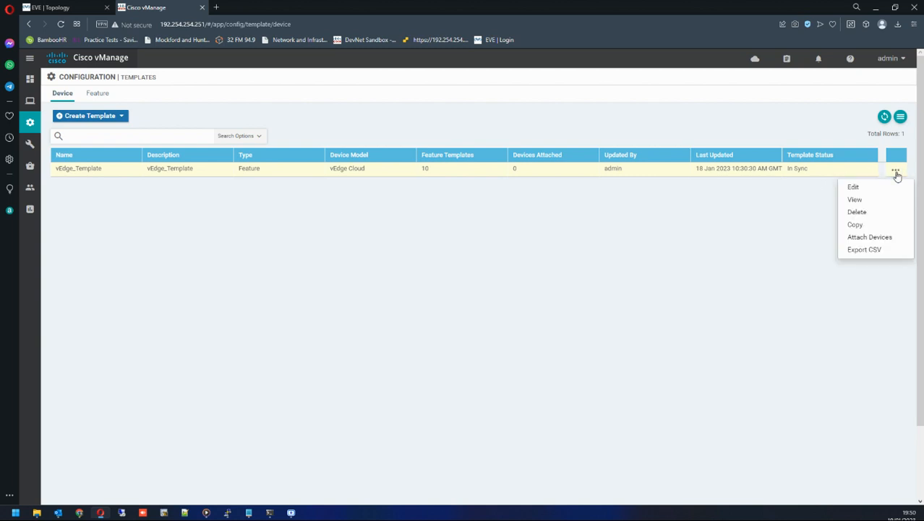
pyautogui.click(870, 238)
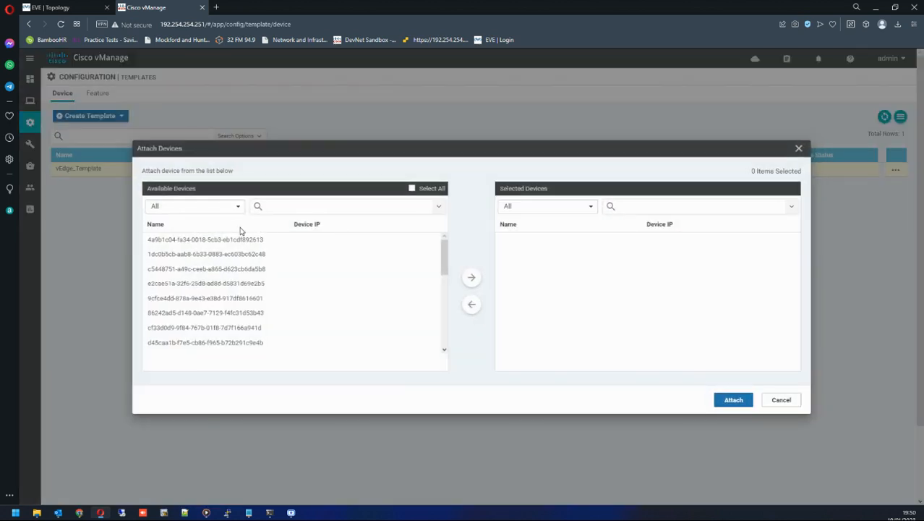
pyautogui.scroll(-5, 260, 282)
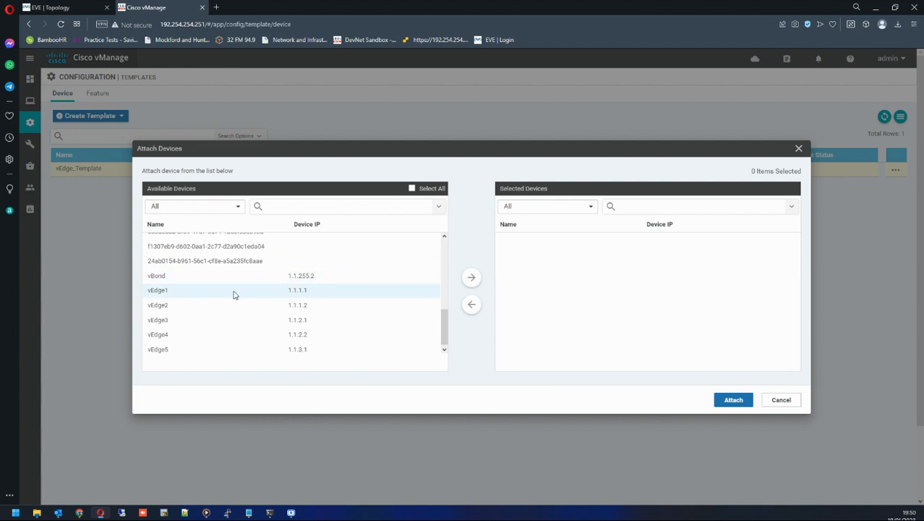
pyautogui.click(170, 293)
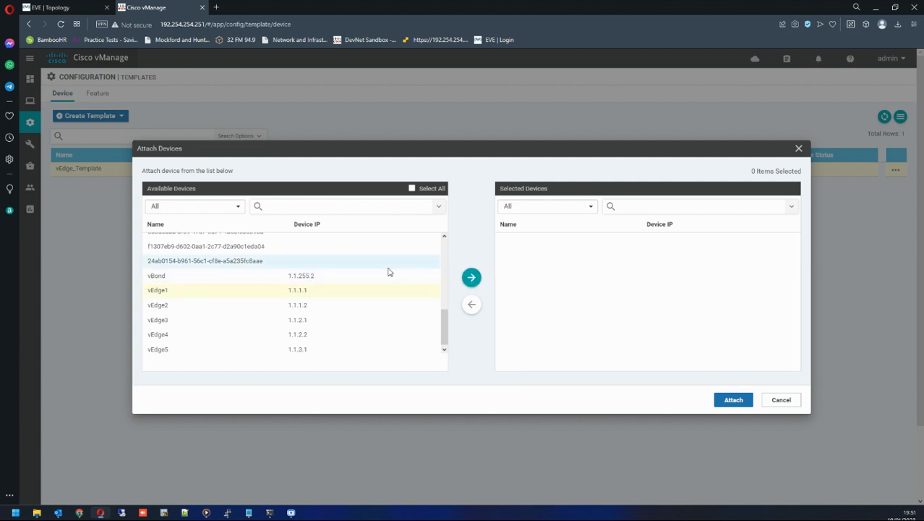
pyautogui.click(472, 281)
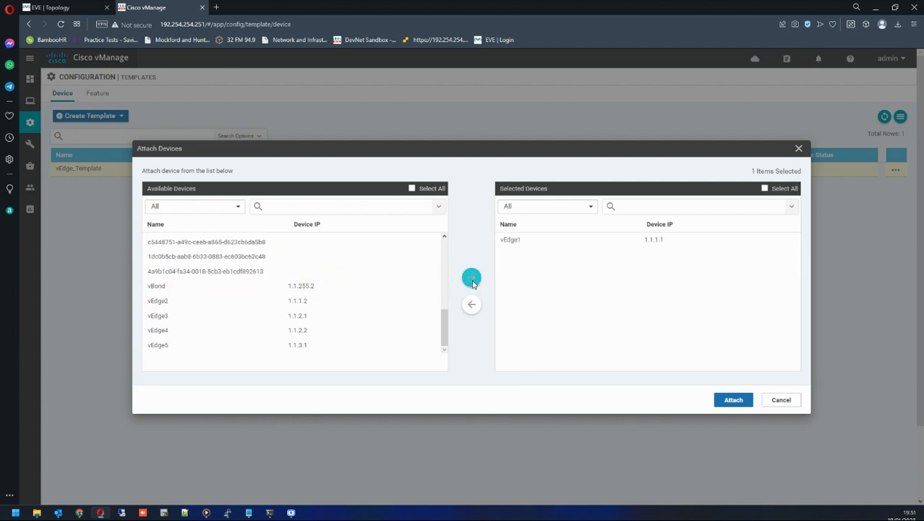
pyautogui.click(181, 302)
pyautogui.click(471, 277)
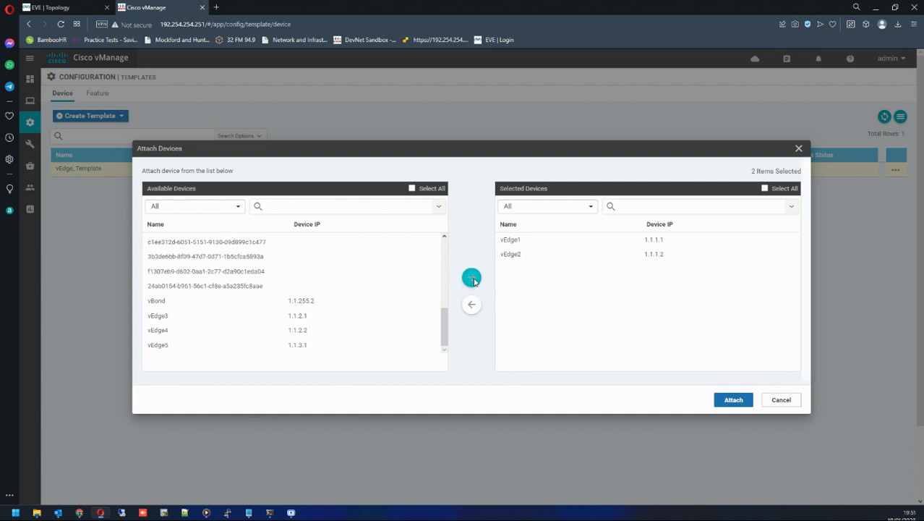
# Add vEdge3, vEdge4 and vEdge5 to the selected devices and attach them to the template.
pyautogui.click(204, 315)
pyautogui.click(471, 278)
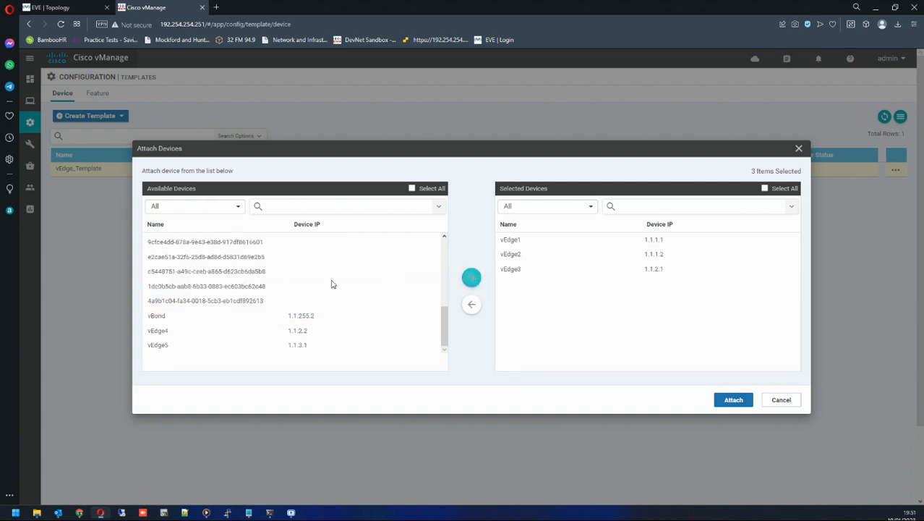
pyautogui.click(206, 330)
pyautogui.click(472, 279)
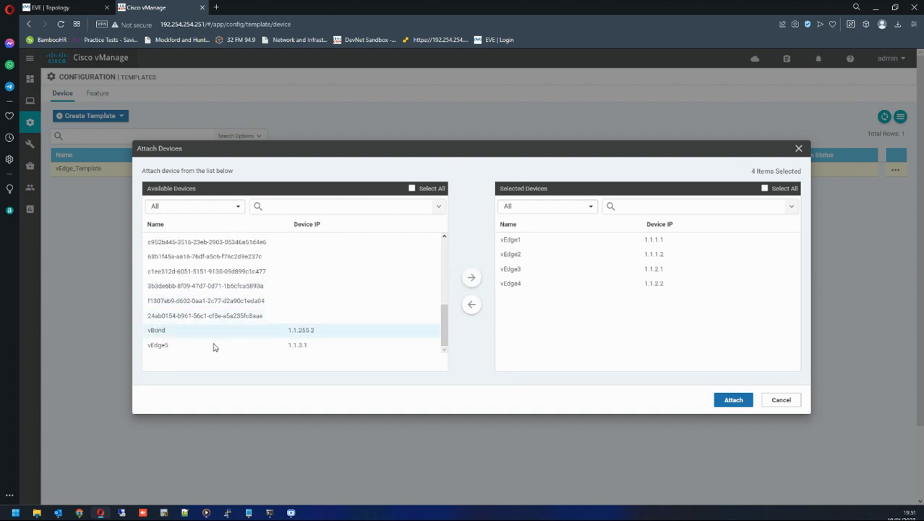
pyautogui.click(211, 345)
pyautogui.click(471, 278)
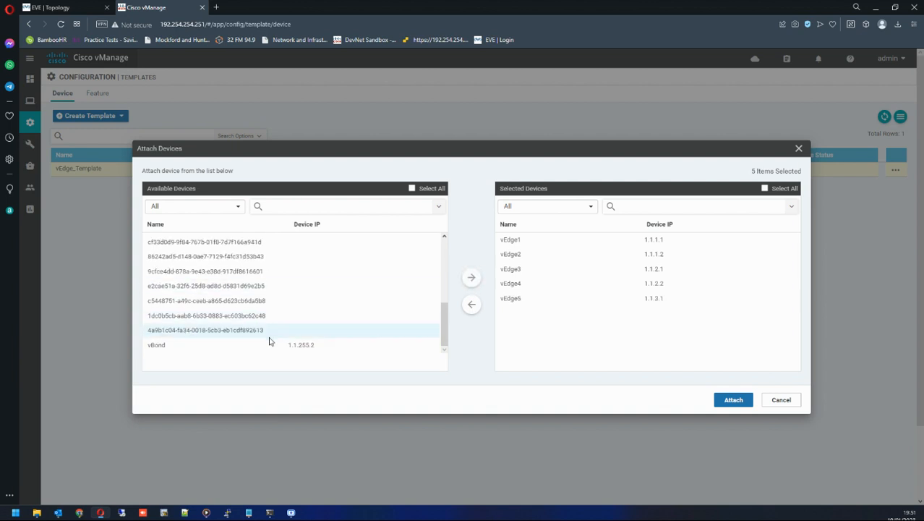
pyautogui.click(154, 349)
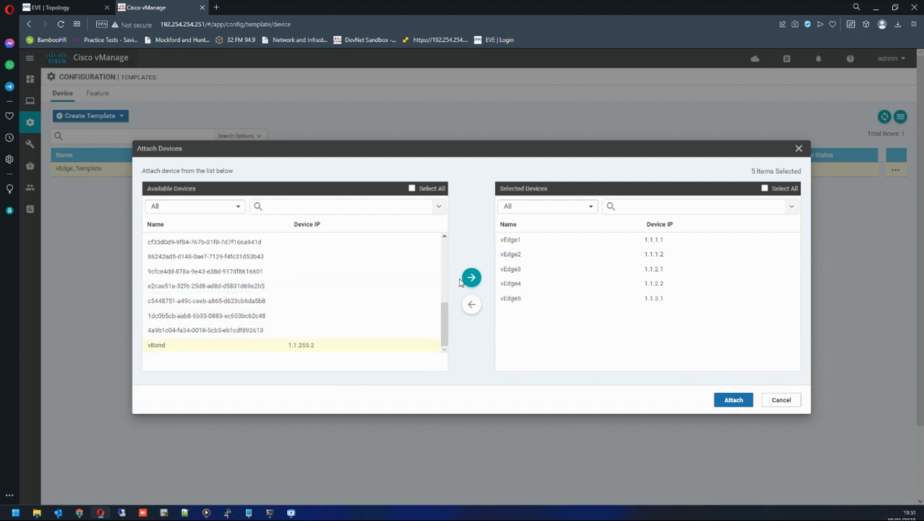
pyautogui.click(734, 402)
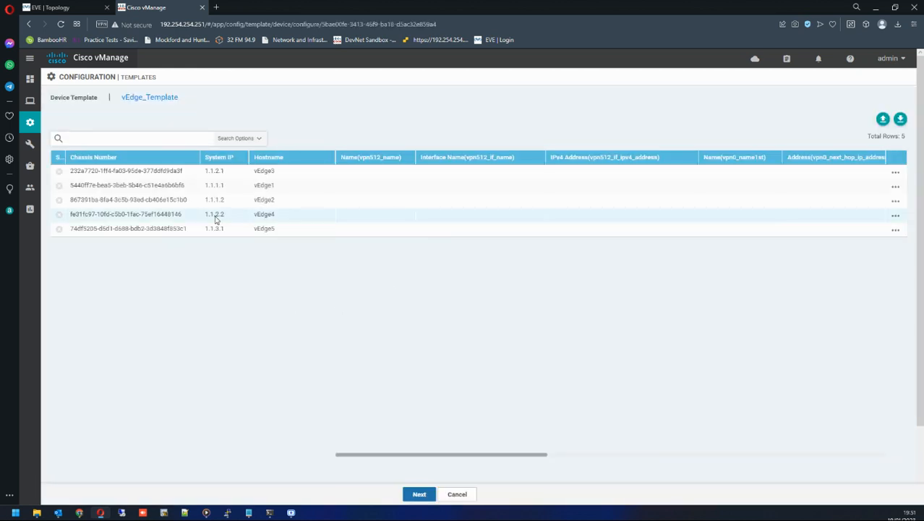
# Examine the attached devices' chassis numbers, system IPs and hostnames against the EVE lab topology.
pyautogui.moveTo(70, 172); pyautogui.dragTo(285, 177)
pyautogui.click(81, 174)
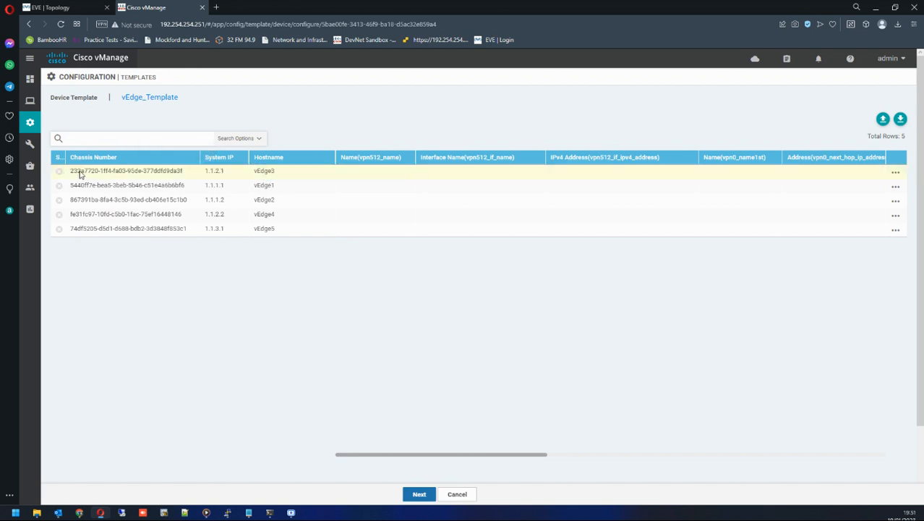
pyautogui.moveTo(71, 175); pyautogui.dragTo(276, 178)
pyautogui.click(278, 178)
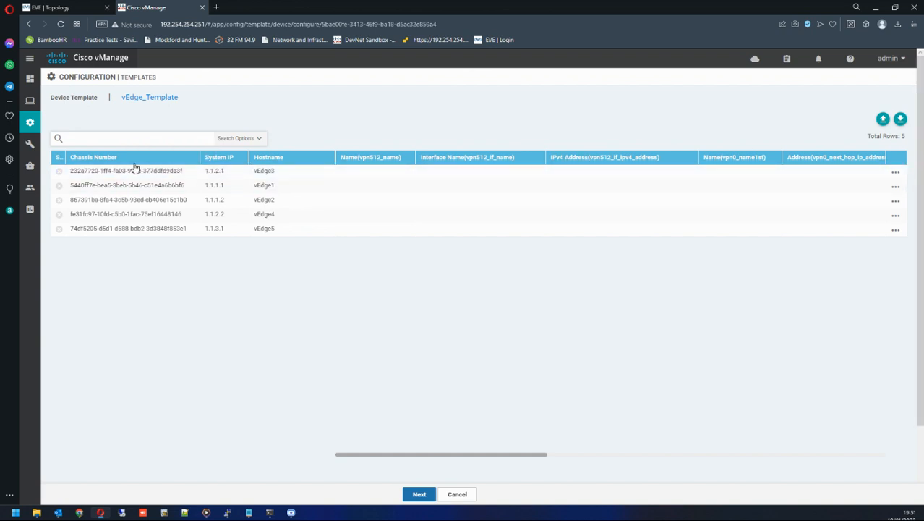
pyautogui.moveTo(204, 174); pyautogui.dragTo(226, 173)
pyautogui.click(51, 7)
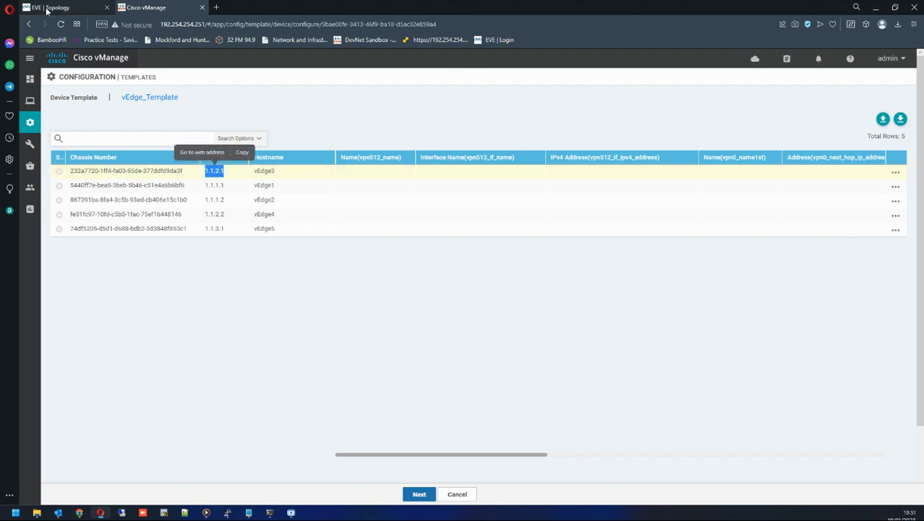
pyautogui.click(148, 7)
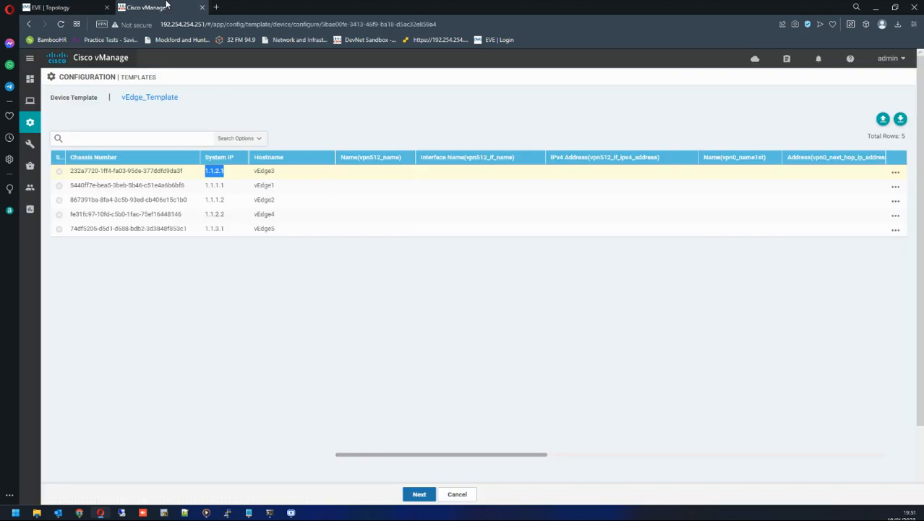
pyautogui.moveTo(200, 185); pyautogui.dragTo(224, 185)
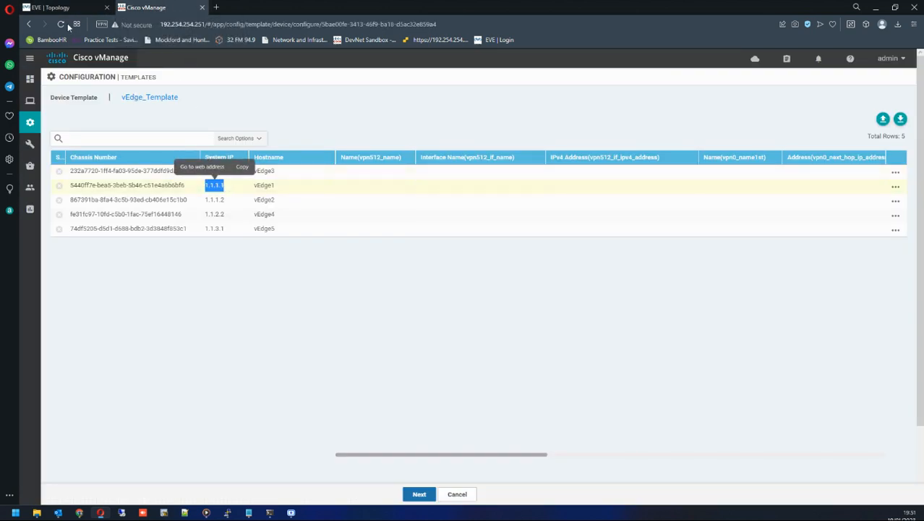
pyautogui.click(51, 7)
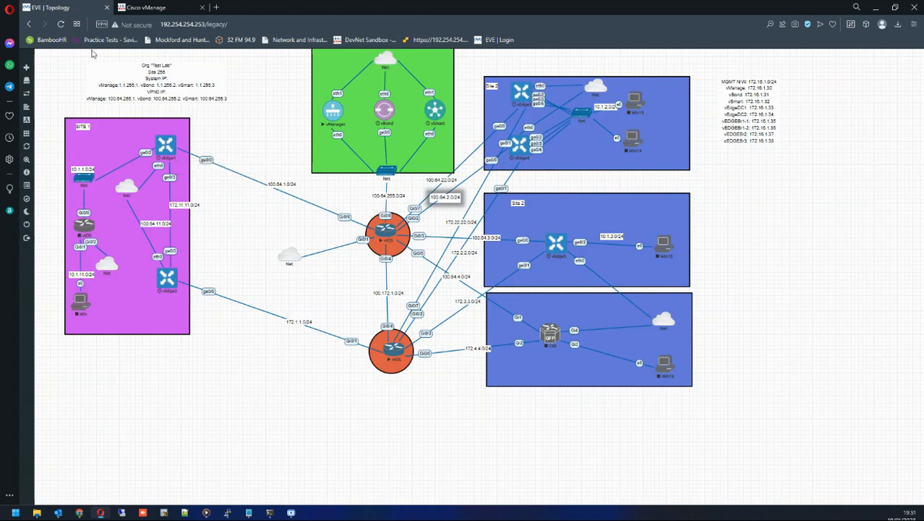
pyautogui.click(189, 7)
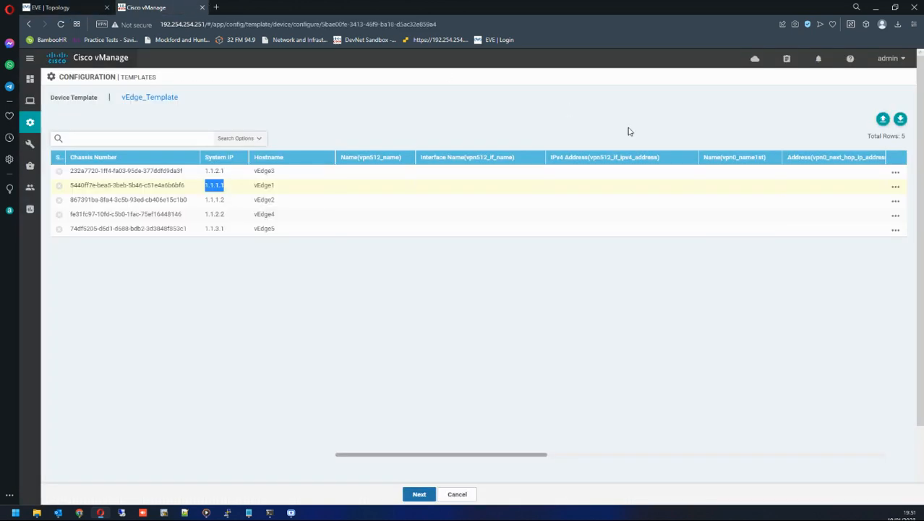
# Open vEdge1's device template variables and place the vManage window beside the EVE topology window.
pyautogui.click(896, 188)
pyautogui.click(882, 204)
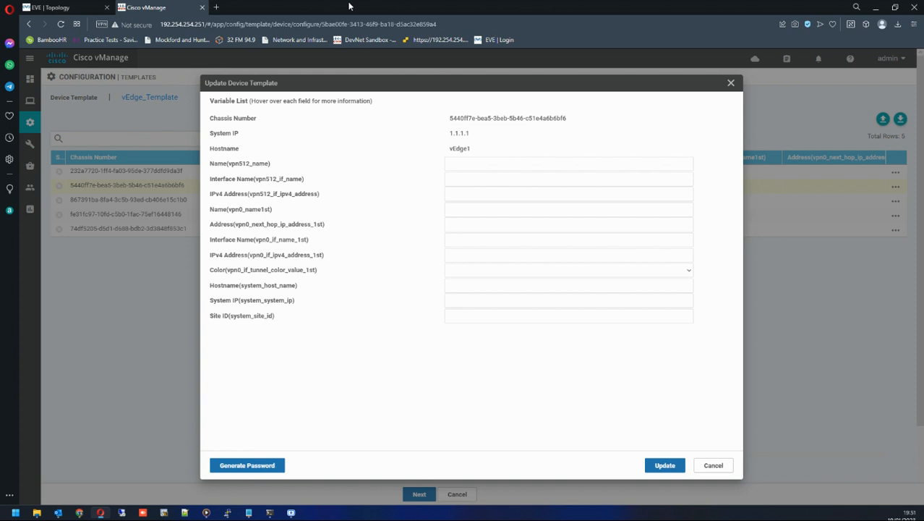
pyautogui.moveTo(354, 9); pyautogui.dragTo(454, 38)
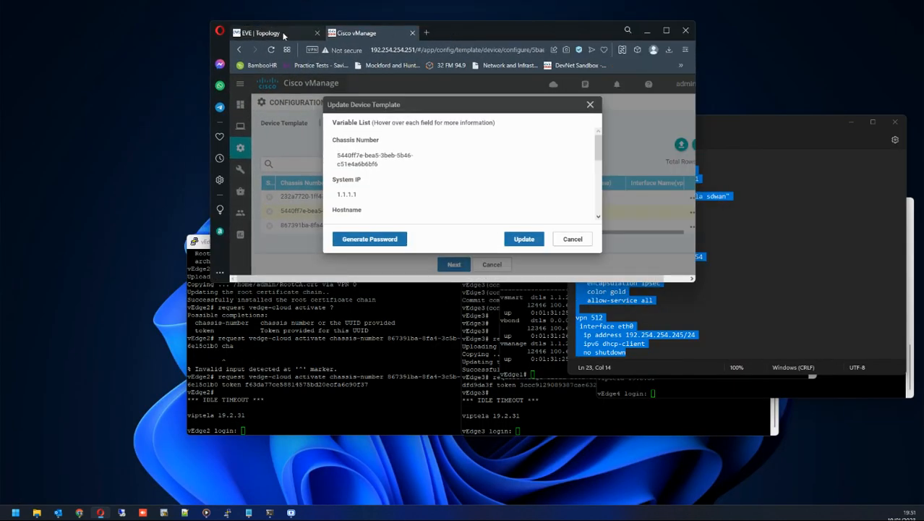
pyautogui.moveTo(278, 33)
pyautogui.mouseDown()
pyautogui.moveTo(88, 36)
pyautogui.moveTo(130, 41)
pyautogui.mouseUp()
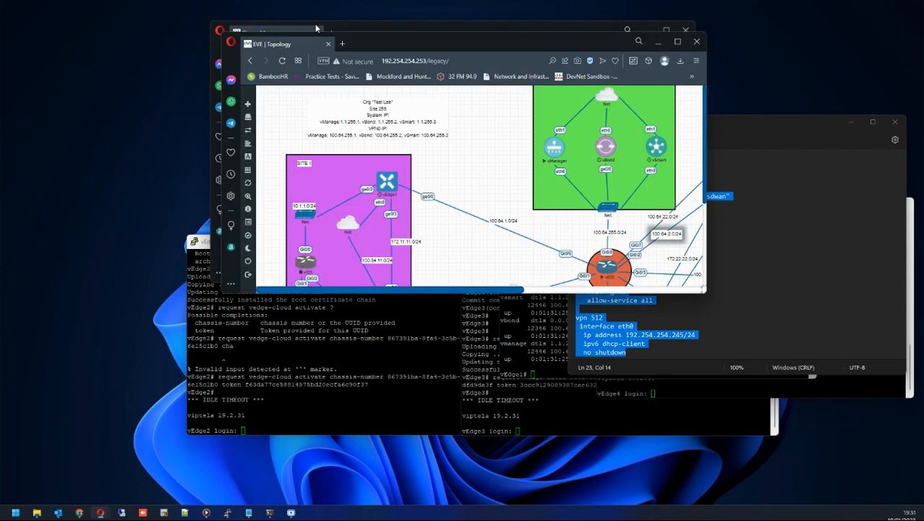
pyautogui.moveTo(424, 44); pyautogui.dragTo(200, 63)
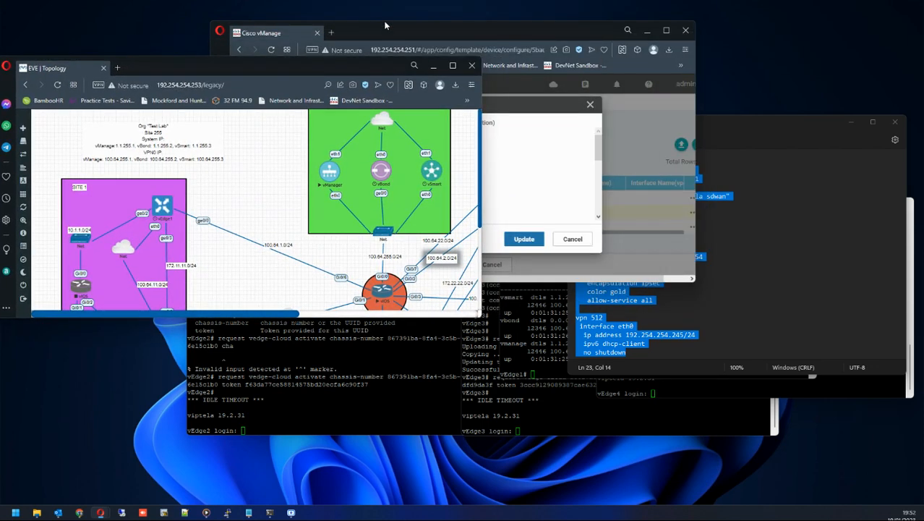
pyautogui.moveTo(386, 27); pyautogui.dragTo(631, 134)
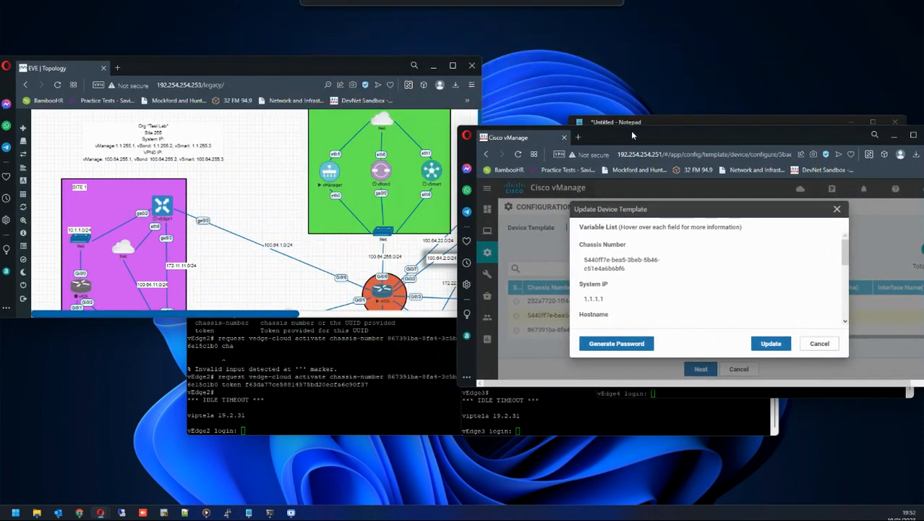
pyautogui.click(319, 56)
pyautogui.moveTo(319, 55); pyautogui.dragTo(320, 1)
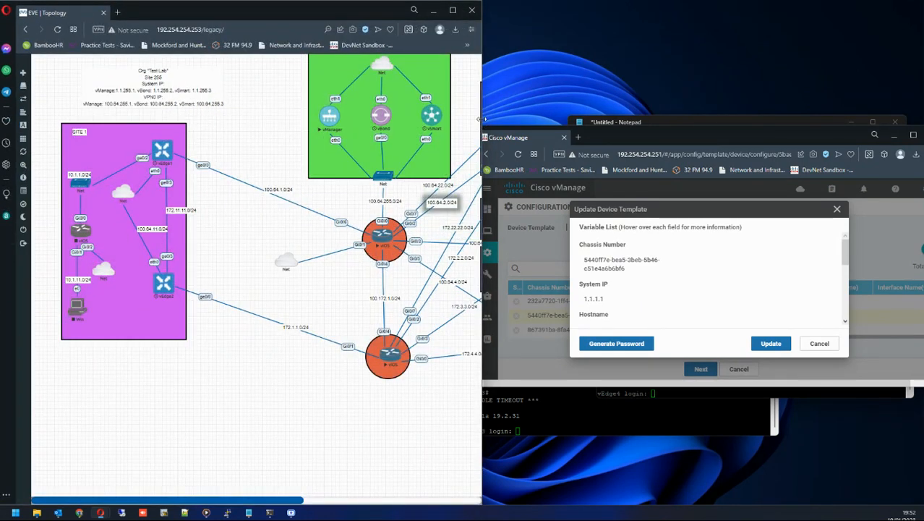
pyautogui.moveTo(482, 125); pyautogui.dragTo(354, 125)
pyautogui.moveTo(614, 129); pyautogui.dragTo(539, 127)
pyautogui.moveTo(356, 164); pyautogui.dragTo(413, 162)
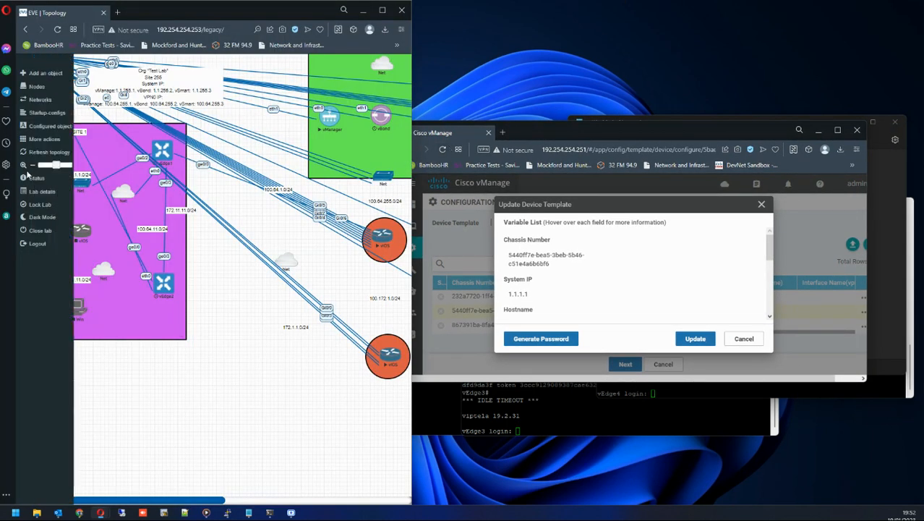
pyautogui.click(34, 153)
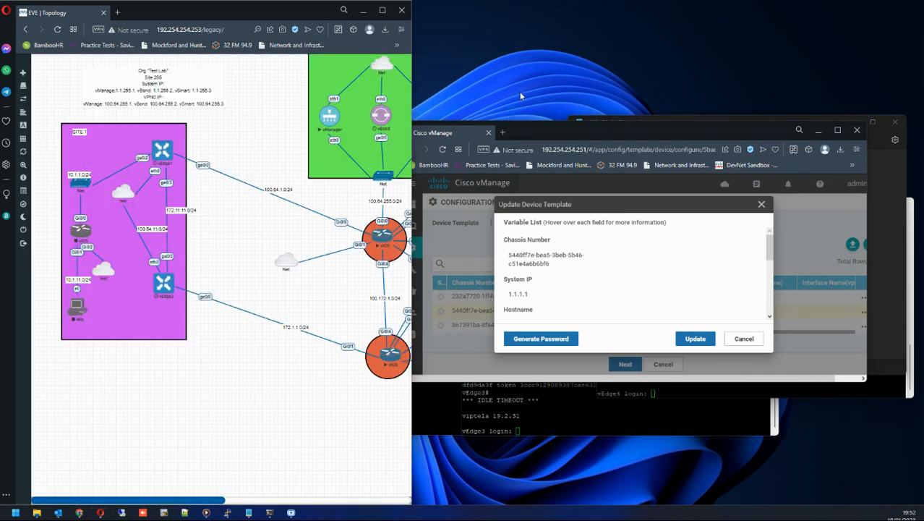
pyautogui.doubleClick(564, 120)
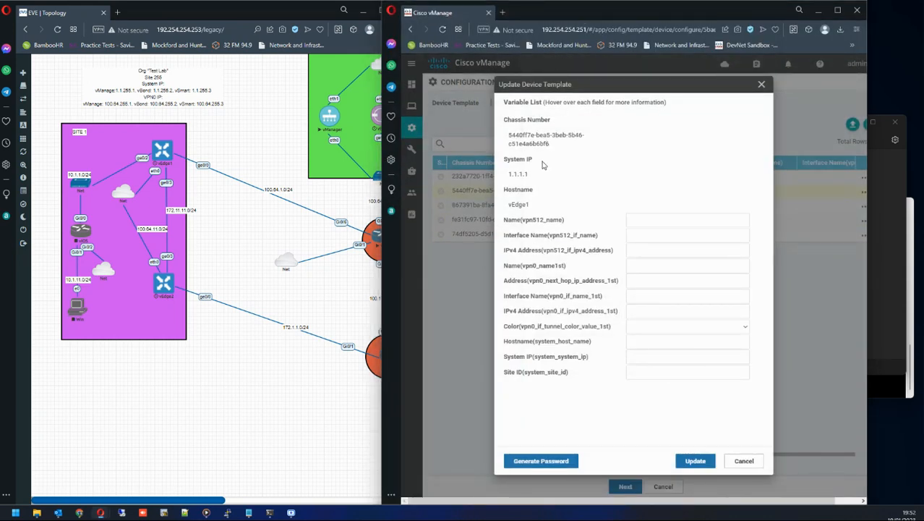
# Enter eth0 as vEdge1's Name(vpn512_name) variable value.
pyautogui.moveTo(506, 223); pyautogui.dragTo(572, 226)
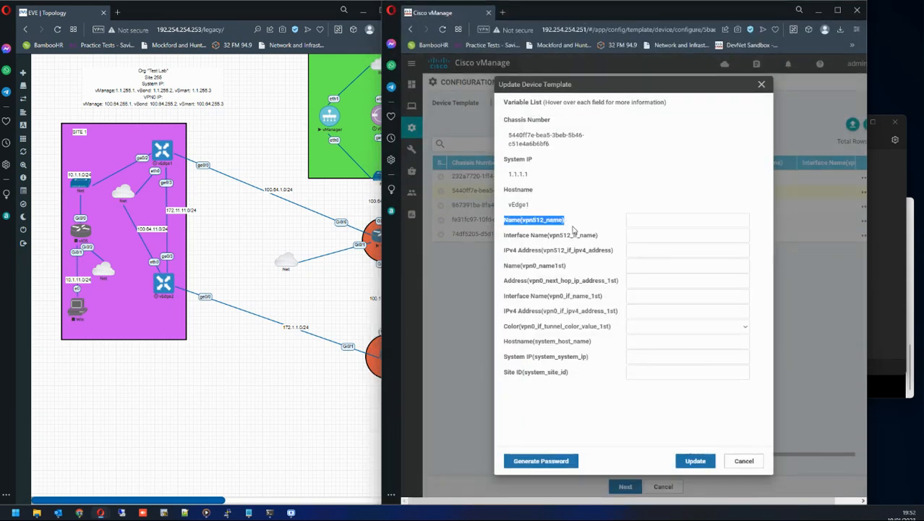
pyautogui.click(647, 220)
pyautogui.write('eth0')
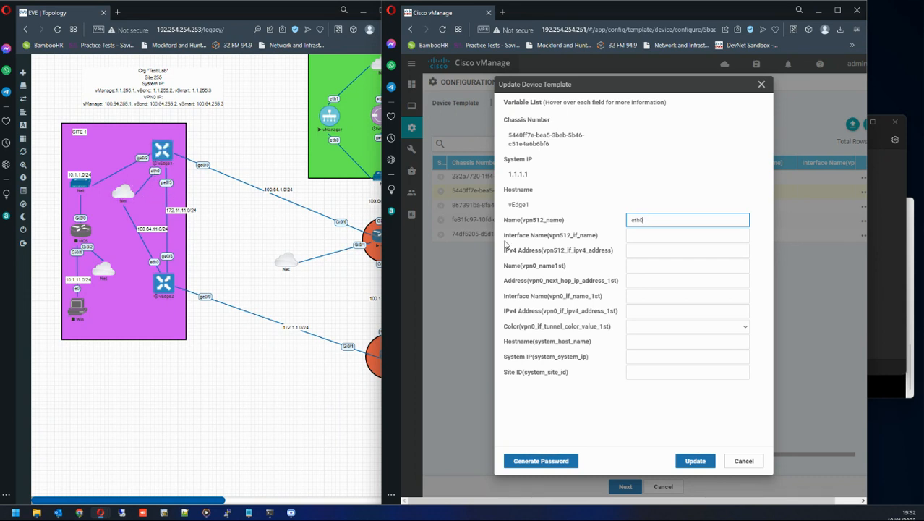
pyautogui.moveTo(505, 242); pyautogui.dragTo(549, 241)
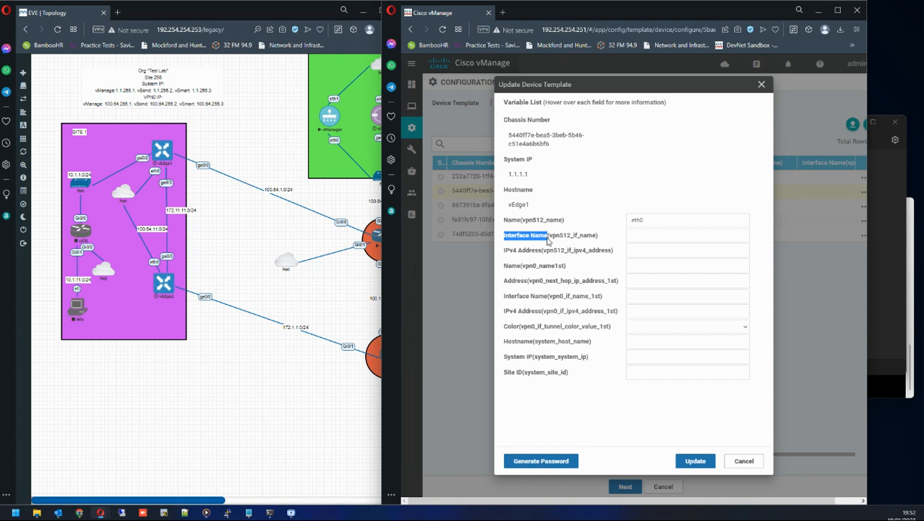
# Open vEdge1's console from the EVE topology and log in as admin to check its interface addressing.
pyautogui.moveTo(548, 241); pyautogui.dragTo(549, 241)
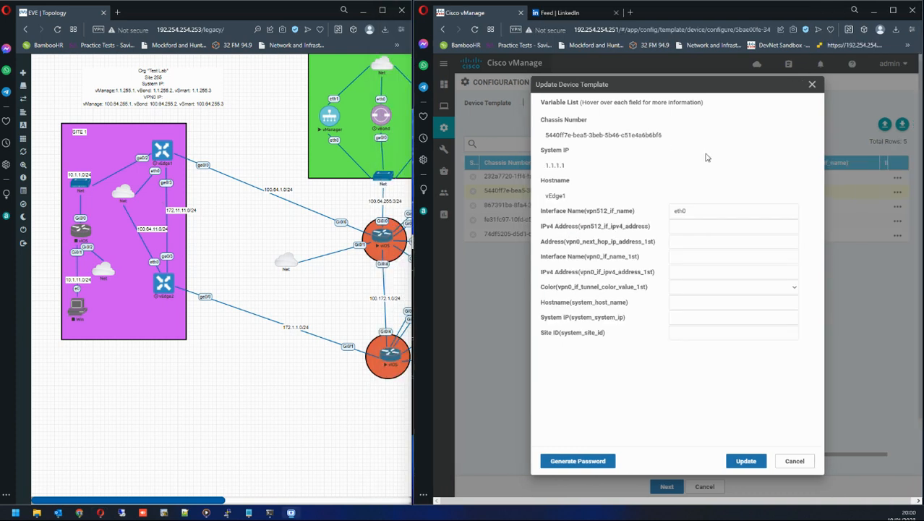
pyautogui.moveTo(542, 229); pyautogui.dragTo(609, 237)
pyautogui.click(688, 228)
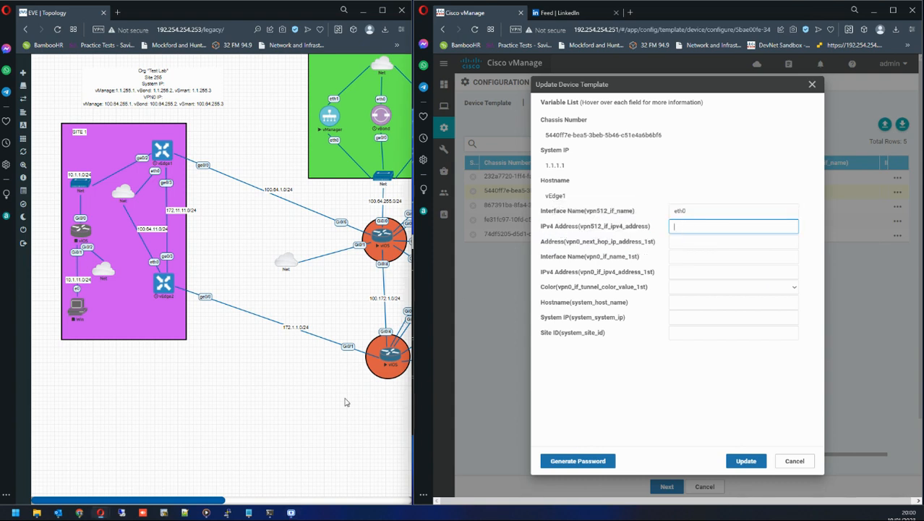
pyautogui.click(161, 153)
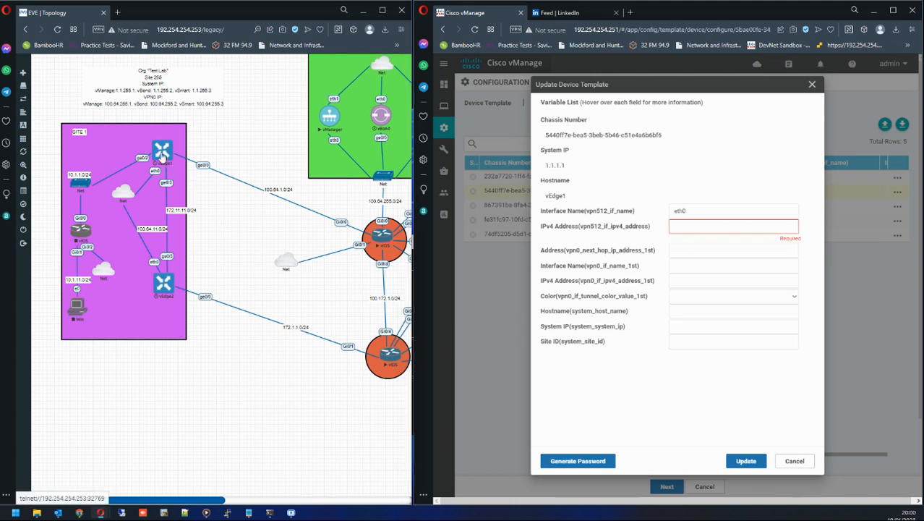
pyautogui.click(229, 90)
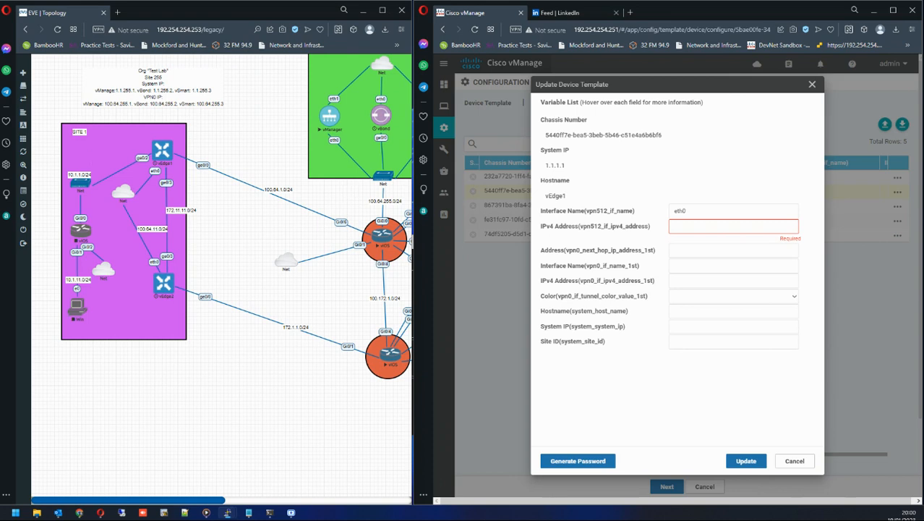
pyautogui.moveTo(1, 114); pyautogui.dragTo(175, 244)
pyautogui.press('Return')
pyautogui.press('Return')
pyautogui.press('Return')
pyautogui.press('Return')
pyautogui.press('Return')
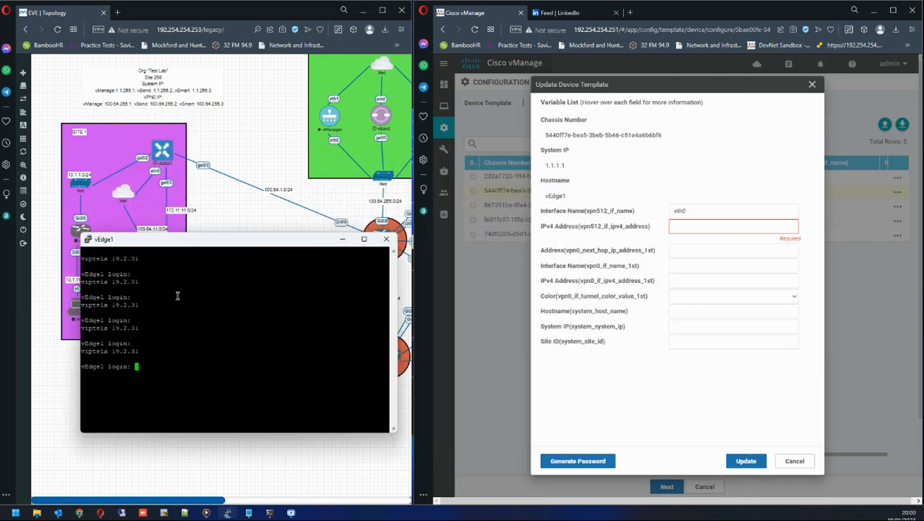
pyautogui.write('admin')
pyautogui.press('Return')
pyautogui.click(342, 239)
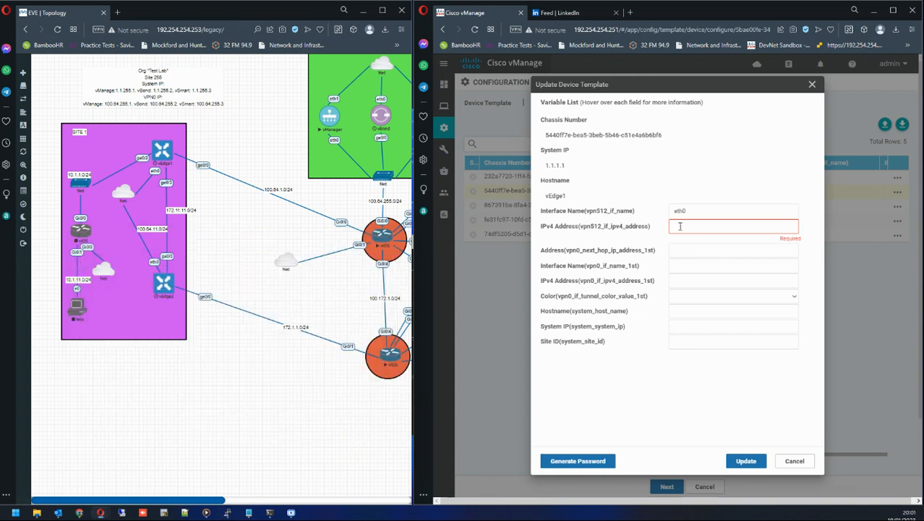
# Enter 192.254.254.240 as vEdge1's IPv4 Address(vpn512_if_ipv4_address).
pyautogui.write('192.254')
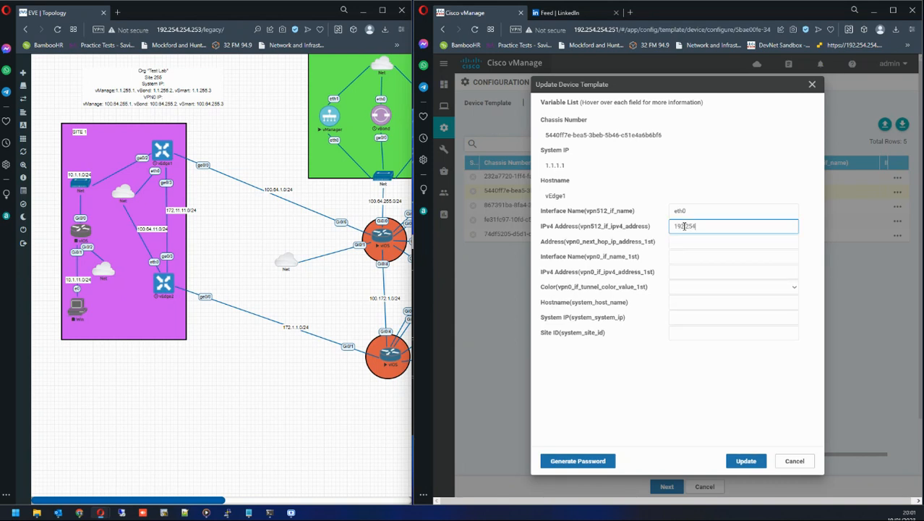
pyautogui.write('.254.240')
# Set vEdge1's next-hop address to 100.64.1.254/24 and its VPN0 interface name to ge0/0.
pyautogui.moveTo(541, 243); pyautogui.dragTo(645, 251)
pyautogui.click(678, 243)
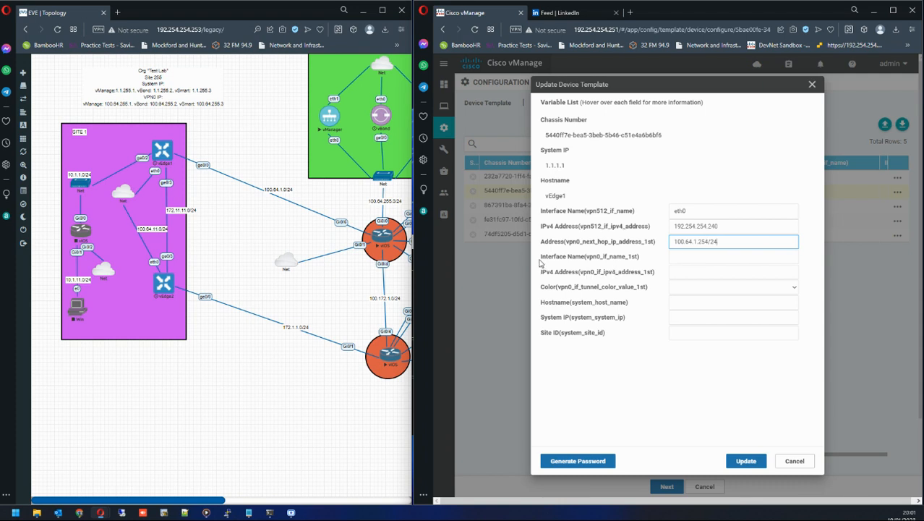
pyautogui.moveTo(541, 265); pyautogui.dragTo(619, 265)
pyautogui.click(618, 264)
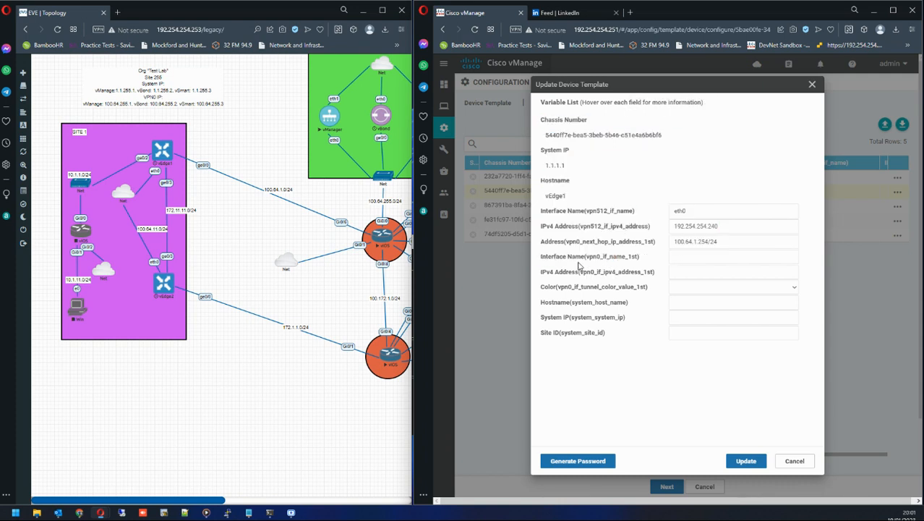
pyautogui.click(697, 257)
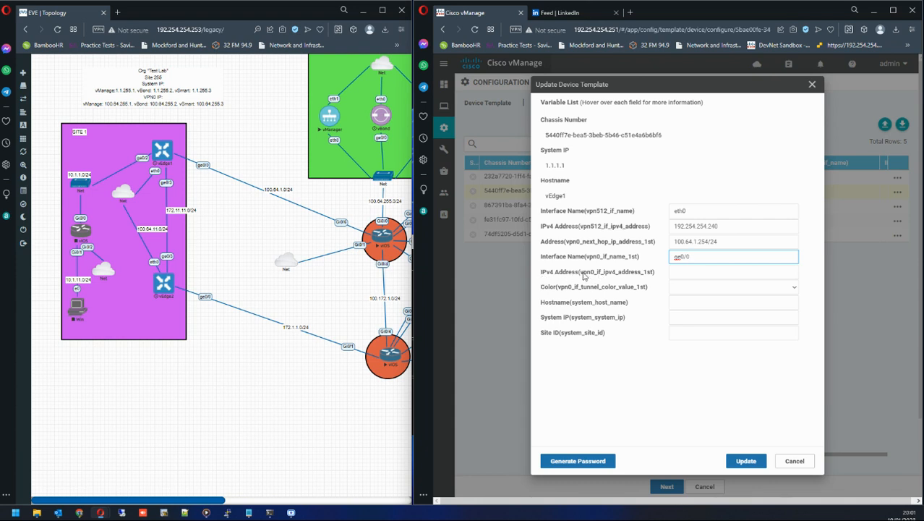
# Set vEdge1's VPN0 IPv4 address to 100.64.1.1 and choose gold as the tunnel color.
pyautogui.moveTo(582, 273); pyautogui.dragTo(650, 274)
pyautogui.click(681, 272)
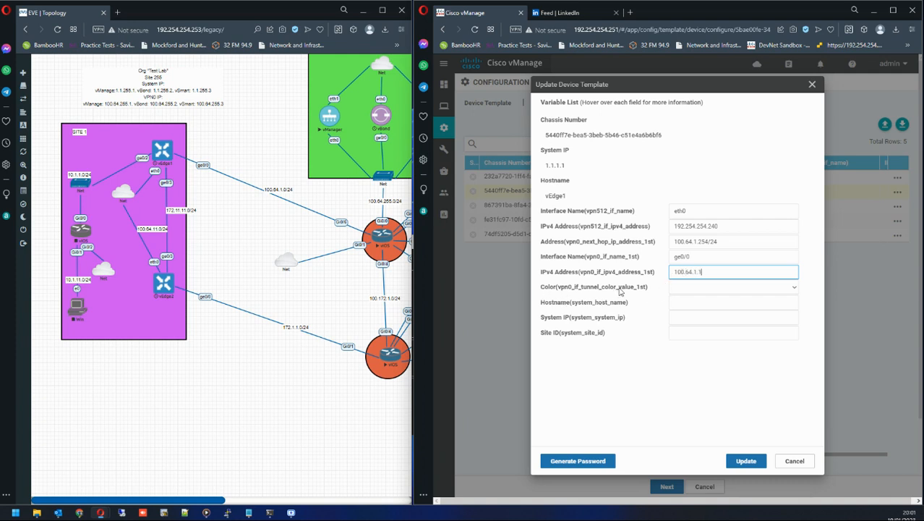
pyautogui.click(713, 289)
pyautogui.click(687, 365)
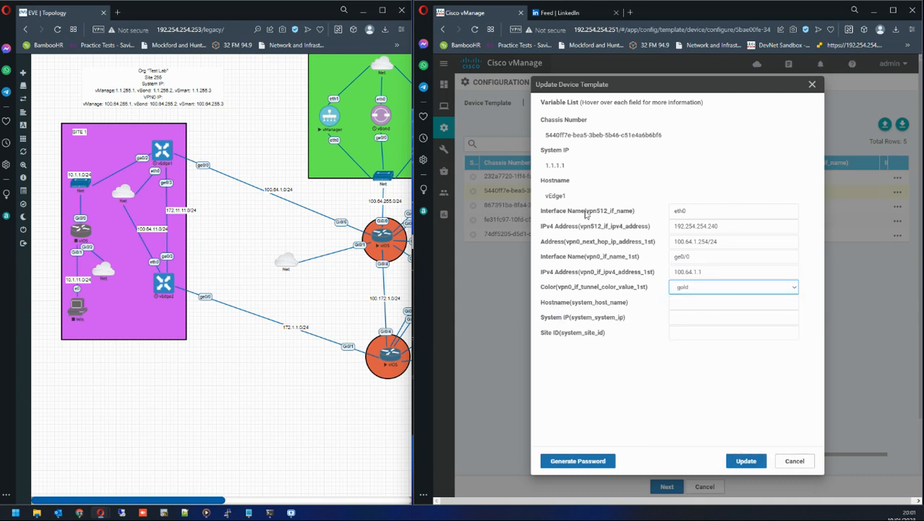
# Copy the vEdge1 hostname into the Hostname(system_host_name) field.
pyautogui.moveTo(569, 197); pyautogui.dragTo(542, 199)
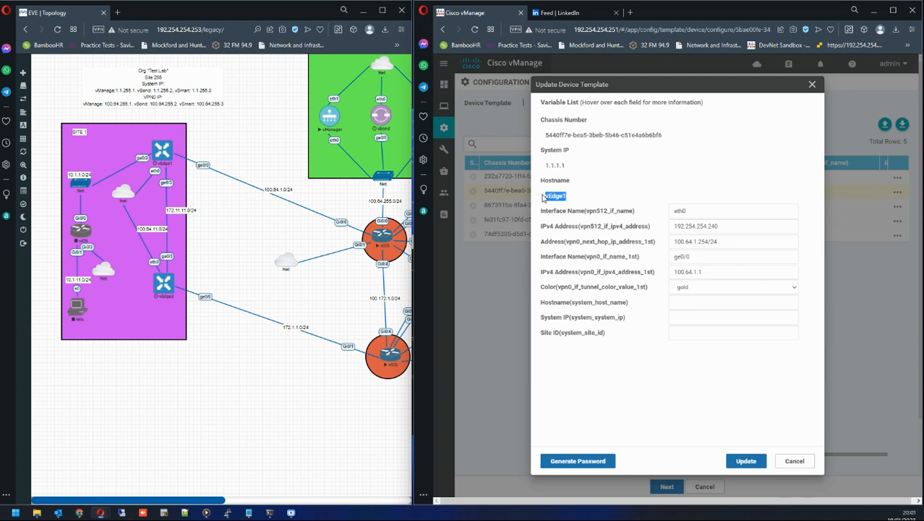
pyautogui.hotkey('ctrl', 'c')
pyautogui.click(707, 302)
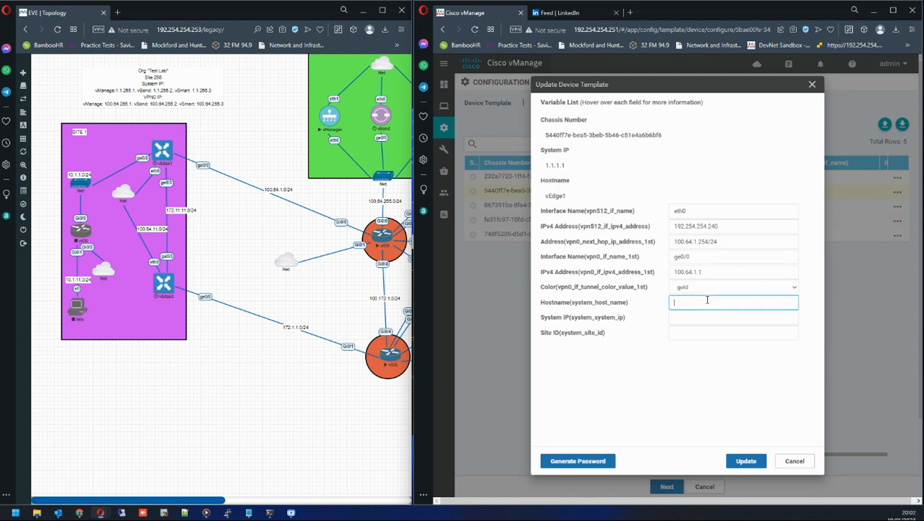
pyautogui.hotkey('ctrl', 'v')
# Set vEdge1's System IP to 1.1.1.1 and Site ID to 1, then update the device variables.
pyautogui.click(572, 167)
pyautogui.click(684, 316)
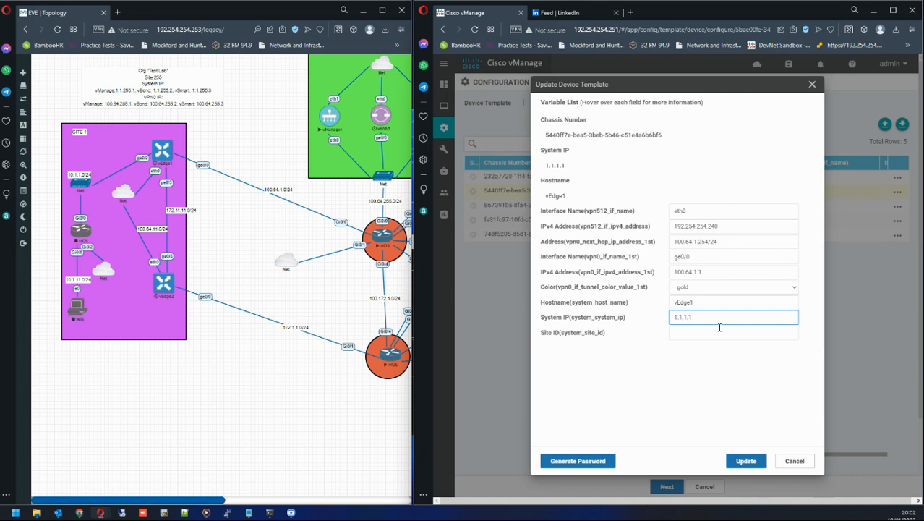
pyautogui.click(680, 330)
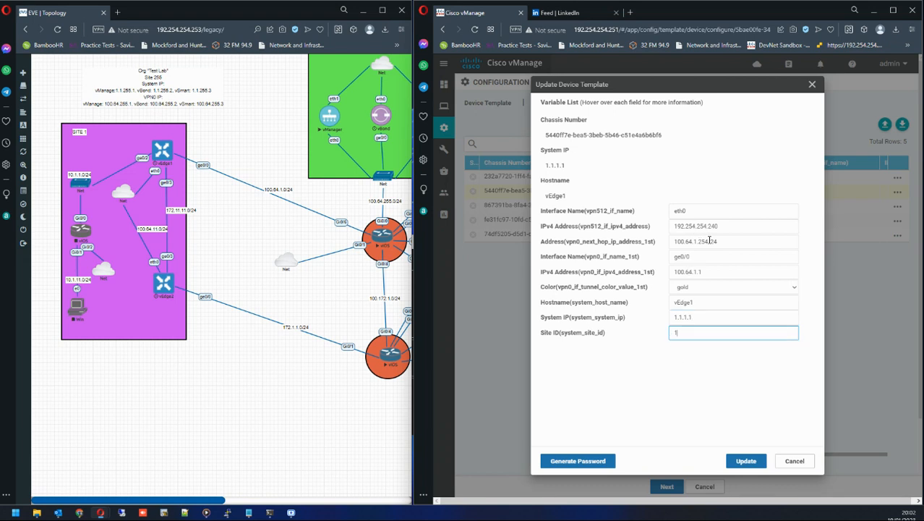
pyautogui.click(743, 461)
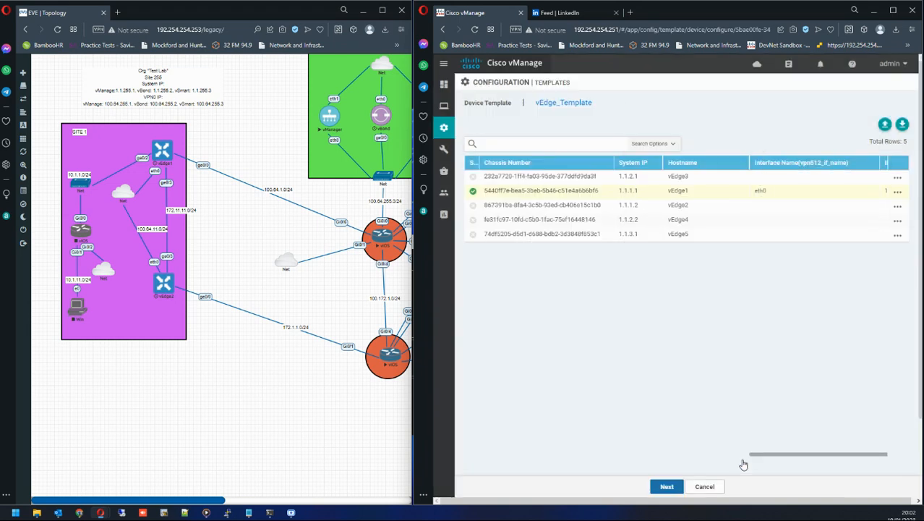
# Reopen vEdge1's variables, remove the /24 from the next-hop address, and update.
pyautogui.click(898, 194)
pyautogui.click(872, 212)
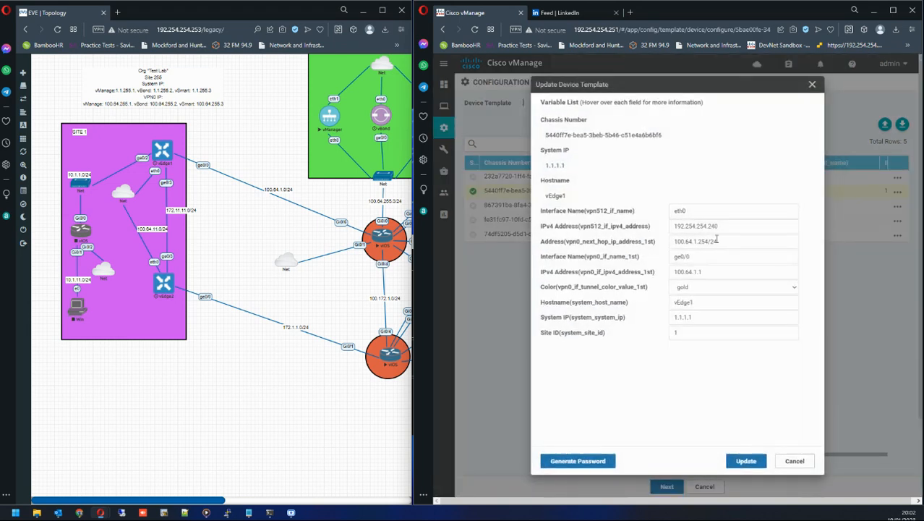
pyautogui.click(722, 244)
pyautogui.press('BackSpace')
pyautogui.press('BackSpace')
pyautogui.press('BackSpace')
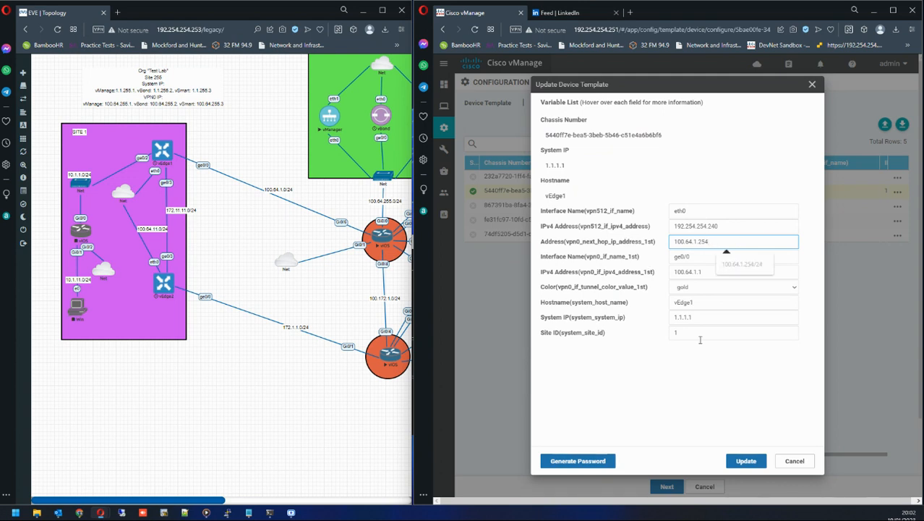
pyautogui.click(741, 462)
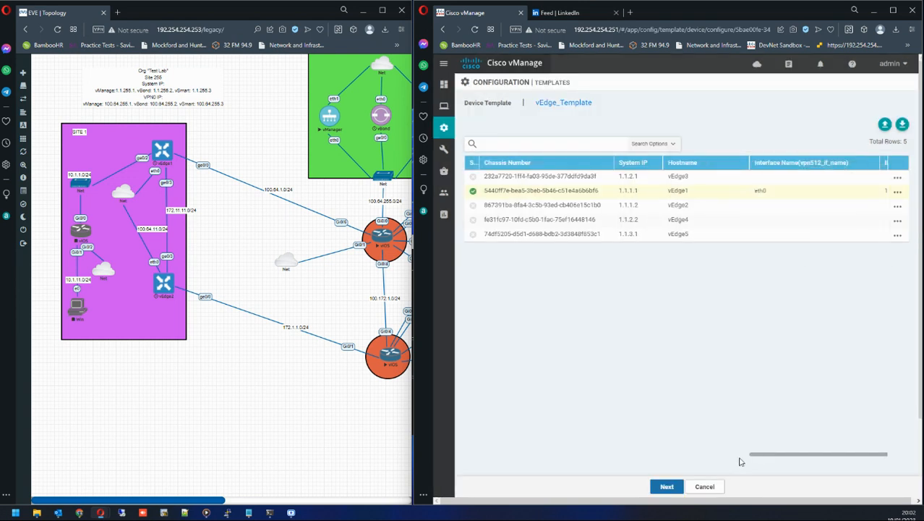
# Reopen vEdge1's variables and change its VPN512 IPv4 address to 192.254.254.240/24.
pyautogui.click(897, 191)
pyautogui.click(870, 219)
pyautogui.click(735, 226)
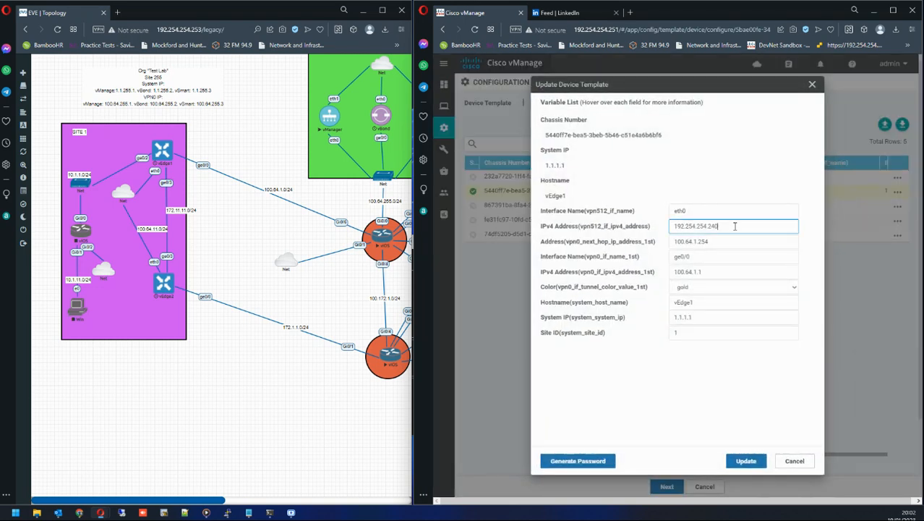
pyautogui.write('/24')
pyautogui.click(725, 241)
pyautogui.write('/')
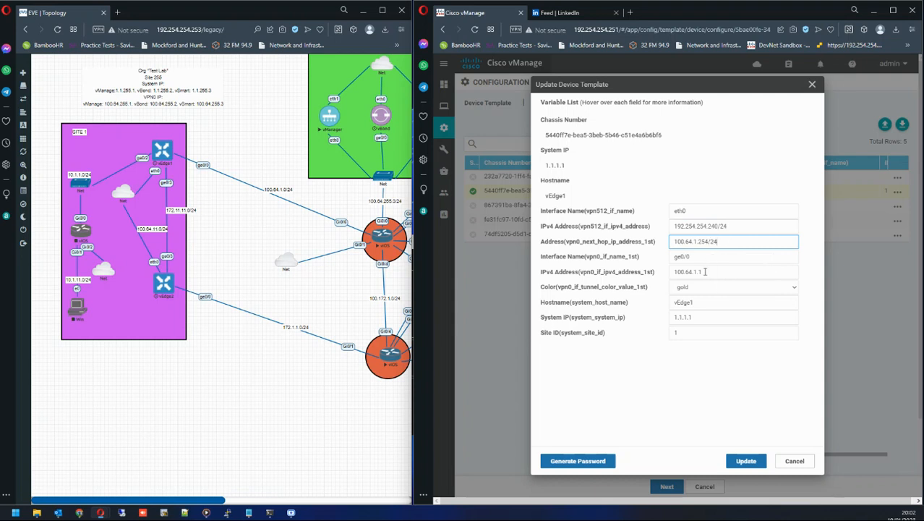
pyautogui.moveTo(705, 271); pyautogui.dragTo(669, 273)
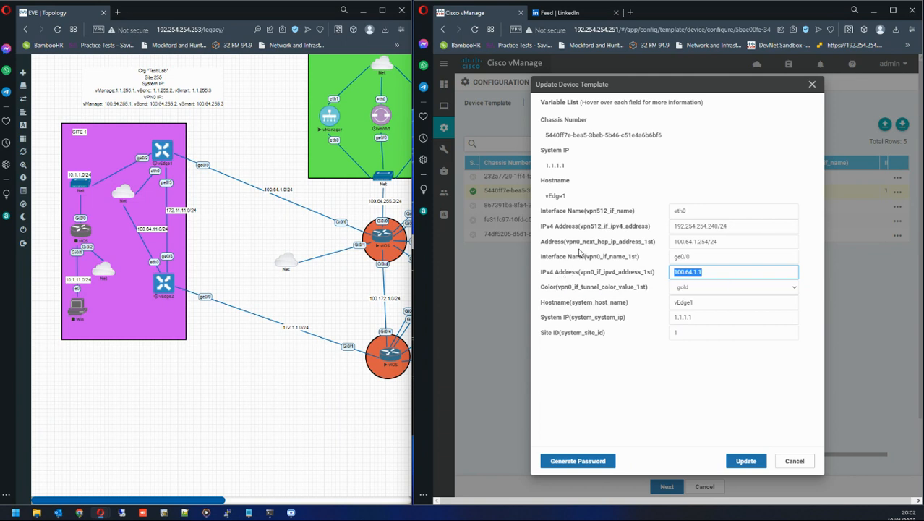
pyautogui.click(731, 242)
pyautogui.press('BackSpace')
pyautogui.press('BackSpace')
pyautogui.press('BackSpace')
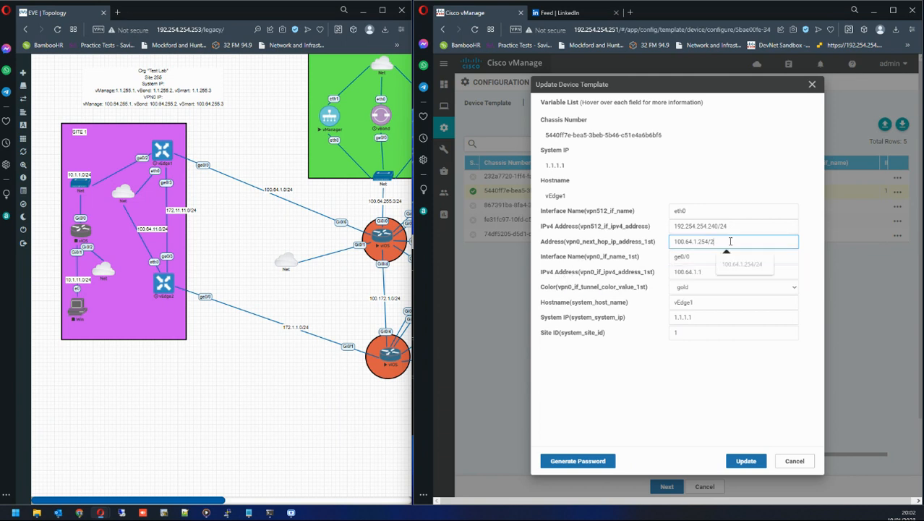
# Set vEdge1's VPN0 IPv4 address to 100.64.1.1/24 and update the device variables.
pyautogui.click(703, 273)
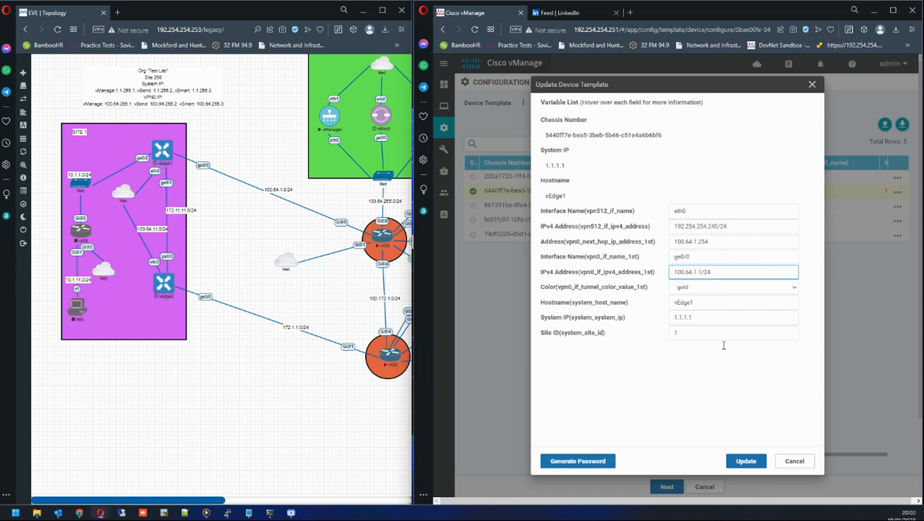
pyautogui.click(744, 461)
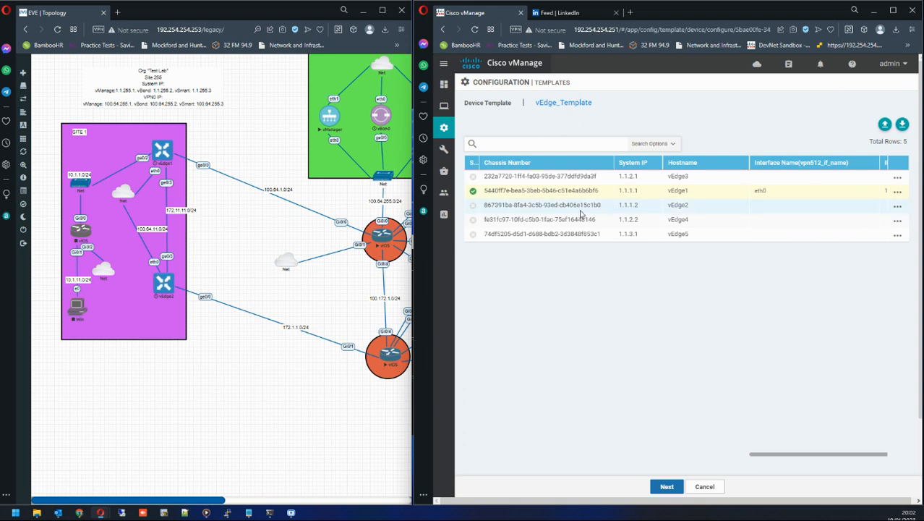
# Open vEdge2's device variables and set its Interface Name(vpn512_if_name) to eth0.
pyautogui.doubleClick(623, 205)
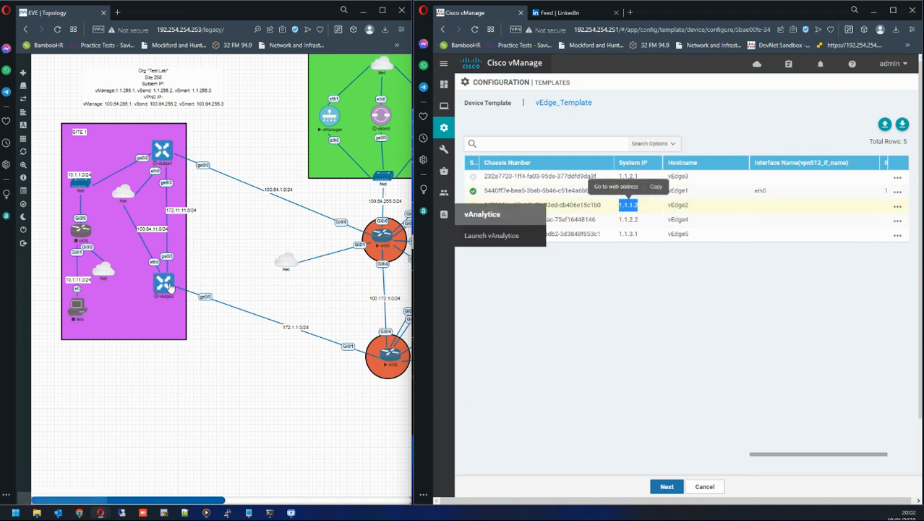
pyautogui.click(897, 205)
pyautogui.click(868, 227)
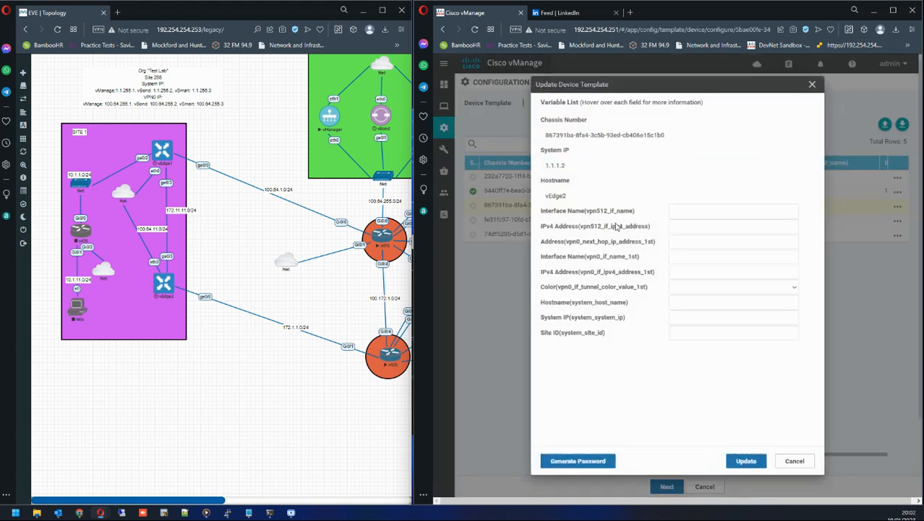
pyautogui.click(677, 210)
pyautogui.click(727, 234)
# Set vEdge2's VPN512 IPv4 address to 192.254.254.241/24.
pyautogui.click(680, 226)
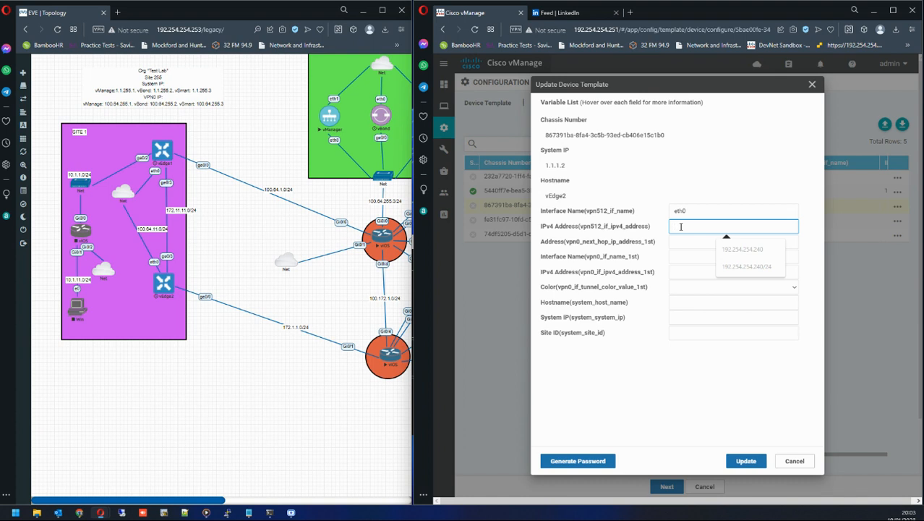
pyautogui.click(733, 265)
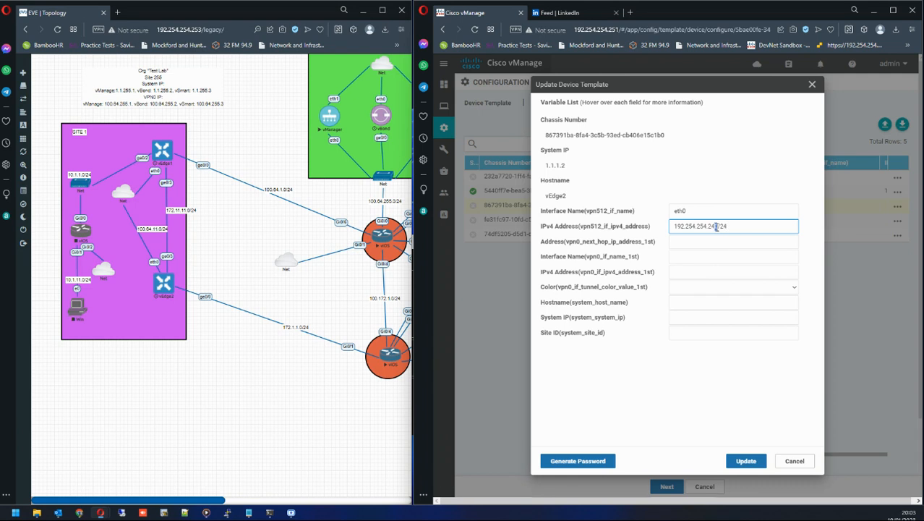
pyautogui.write('1')
# Set vEdge2's next-hop address to 172.1.1.254/24 and its VPN0 interface name to ge0/0.
pyautogui.click(685, 241)
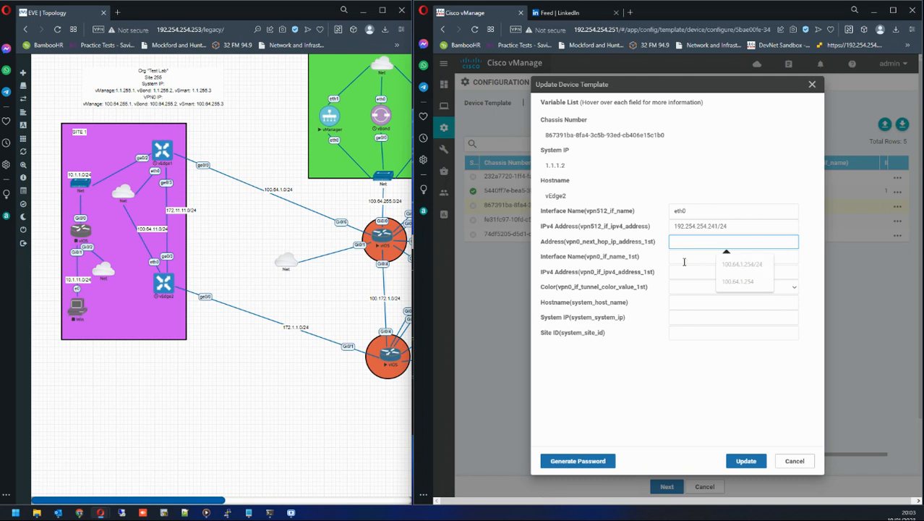
pyautogui.write('172.1.1.254/24')
pyautogui.click(705, 258)
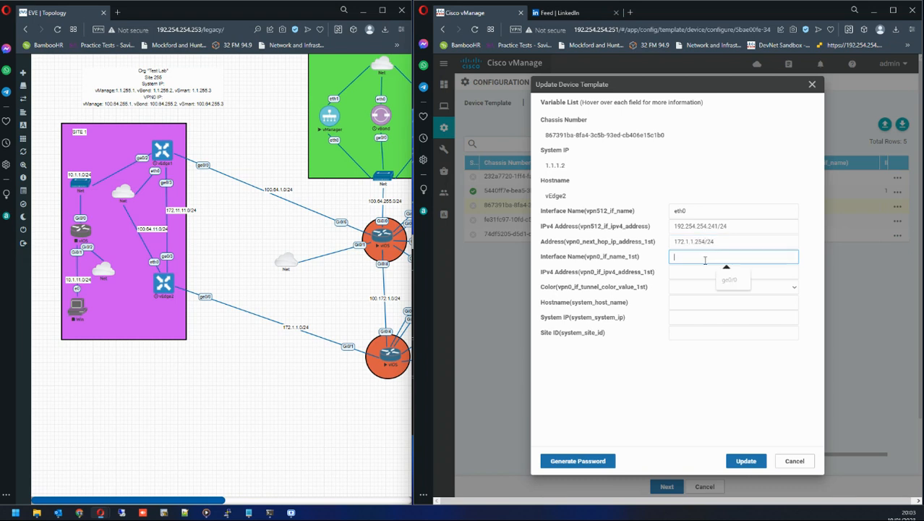
pyautogui.click(729, 279)
# Set vEdge2's VPN0 IPv4 address to 172.1.1.1/24.
pyautogui.moveTo(558, 258); pyautogui.dragTo(637, 260)
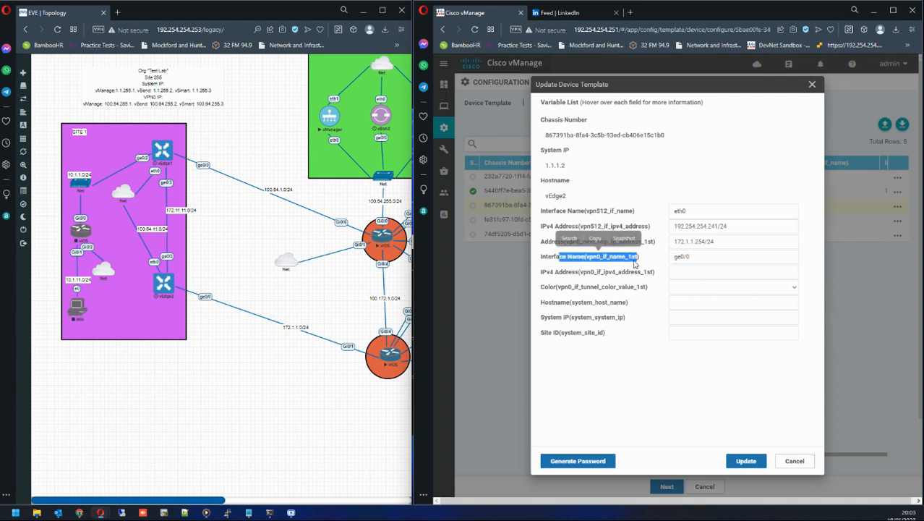
pyautogui.click(544, 275)
pyautogui.moveTo(544, 275); pyautogui.dragTo(659, 275)
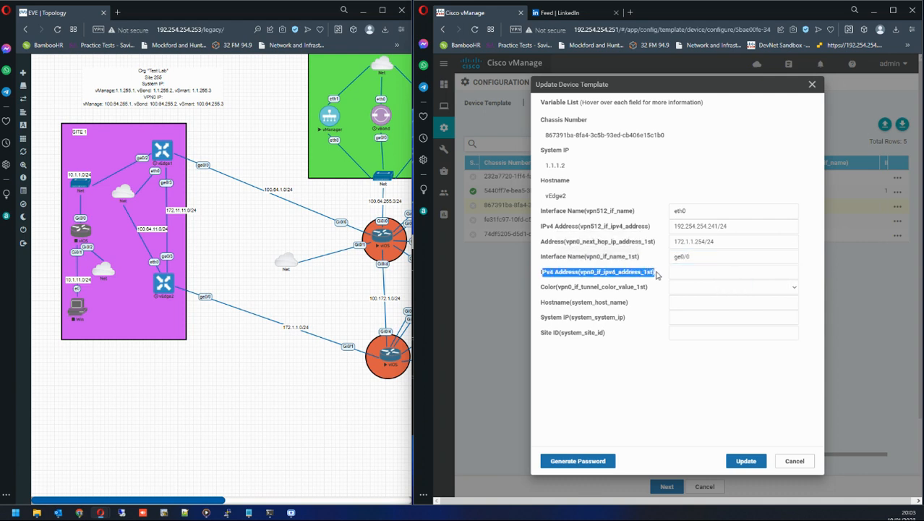
pyautogui.click(698, 272)
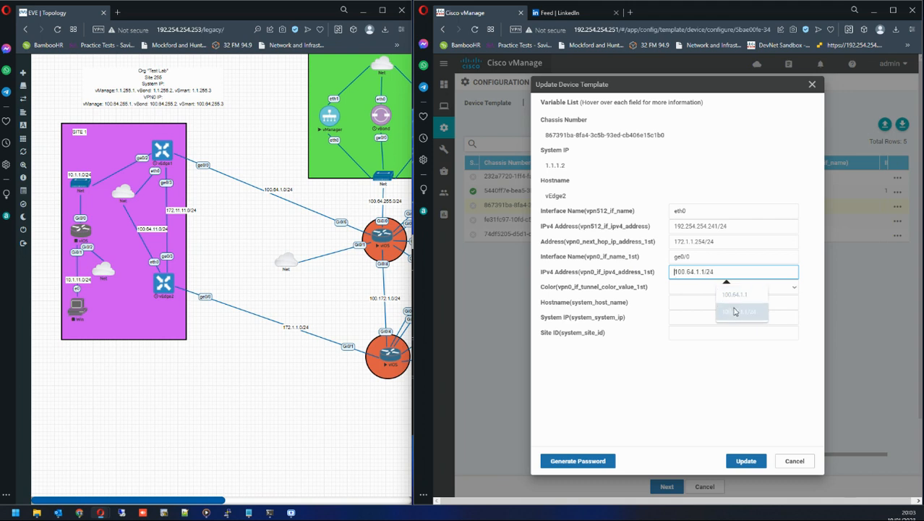
pyautogui.write('72')
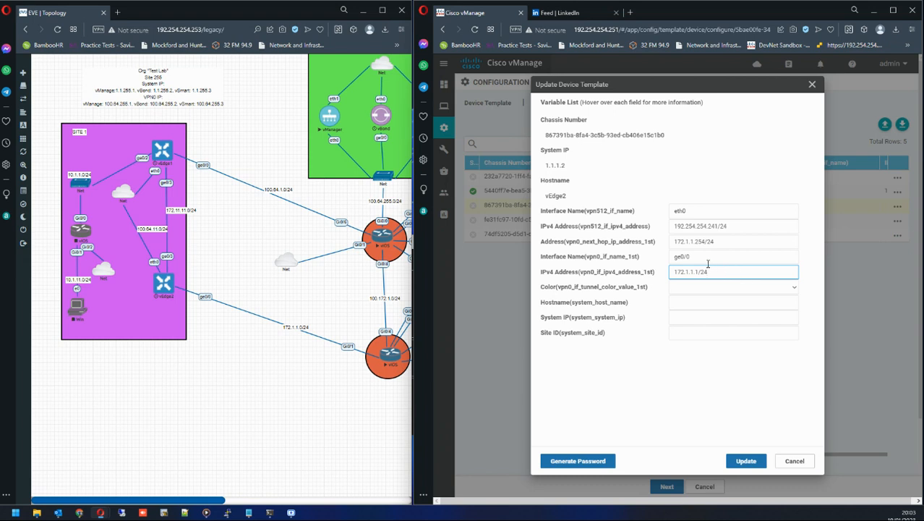
# Correct vEdge2's next-hop address to 172.1.1.254 and set its VPN0 tunnel color to mpls.
pyautogui.moveTo(705, 243); pyautogui.dragTo(726, 245)
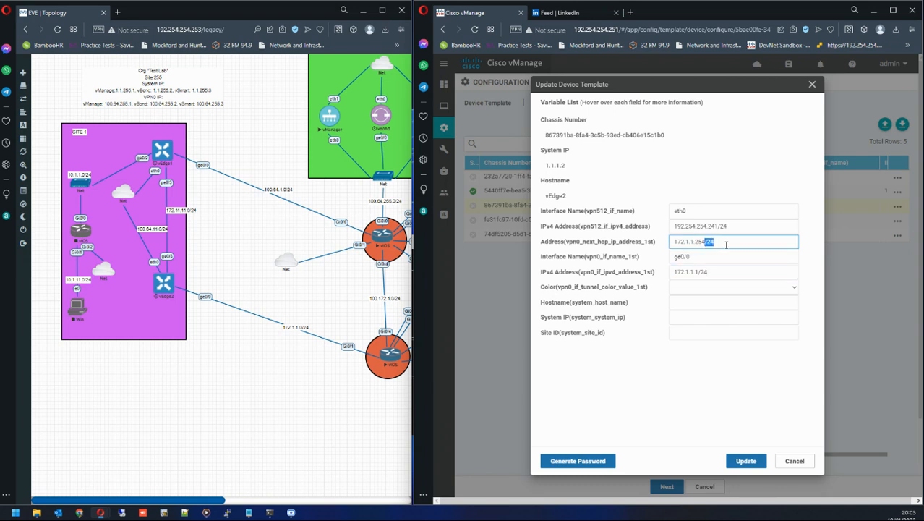
pyautogui.press('BackSpace')
pyautogui.moveTo(542, 292); pyautogui.dragTo(638, 292)
pyautogui.click(639, 291)
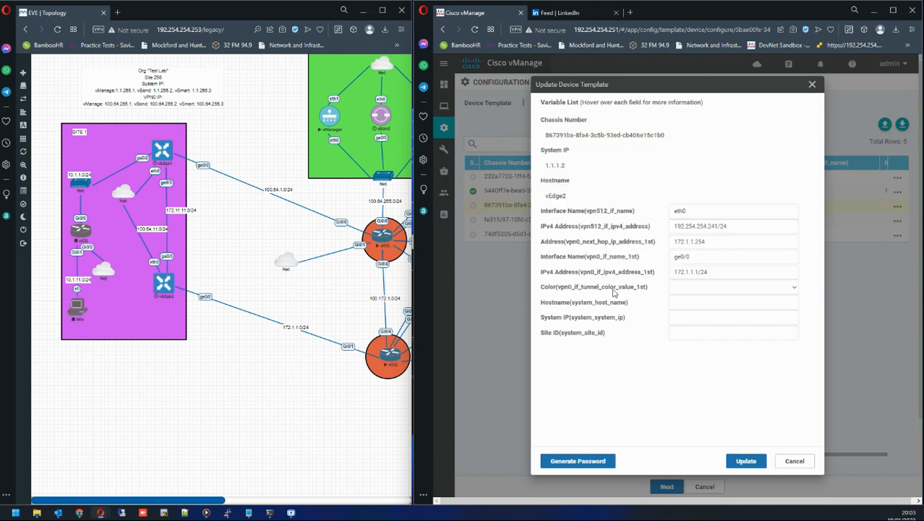
pyautogui.moveTo(543, 292); pyautogui.dragTo(661, 293)
pyautogui.click(676, 287)
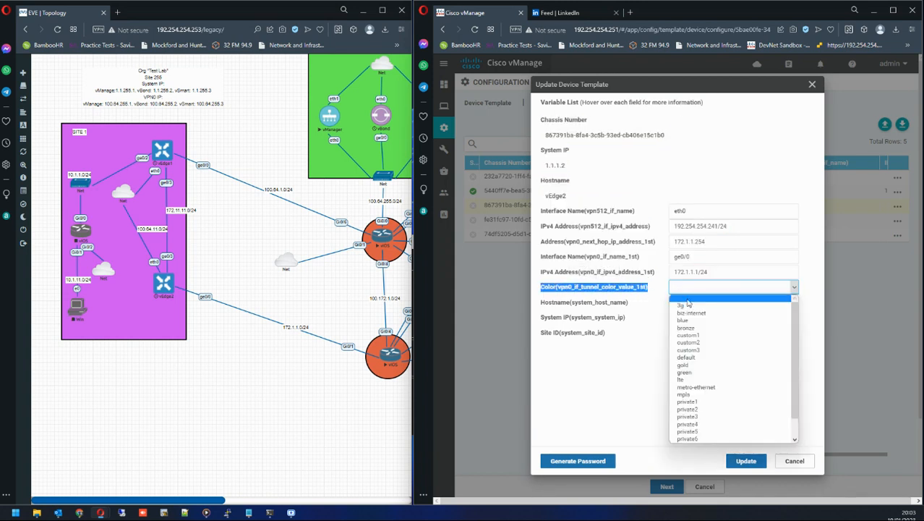
pyautogui.click(695, 396)
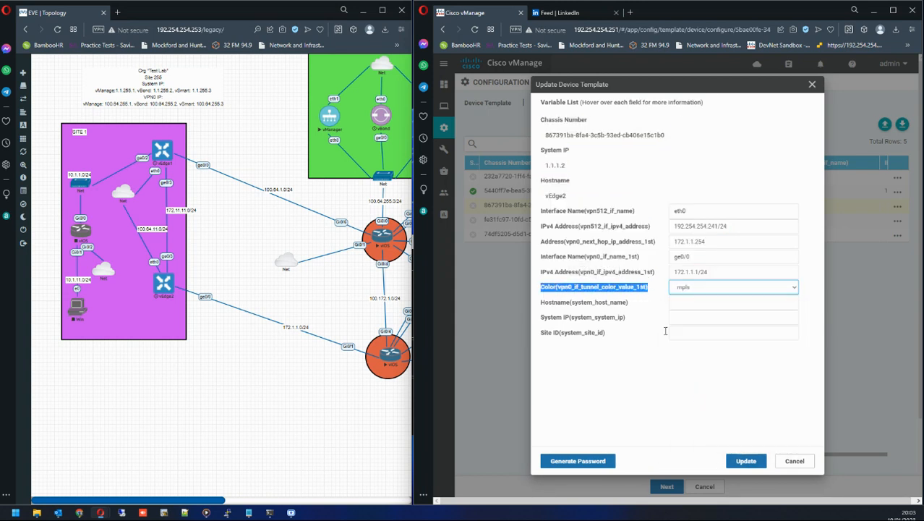
# Copy the vEdge2 hostname and paste it as the system hostname.
pyautogui.moveTo(548, 304); pyautogui.dragTo(592, 303)
pyautogui.moveTo(569, 199); pyautogui.dragTo(546, 204)
pyautogui.hotkey('ctrl', 'c')
pyautogui.click(568, 177)
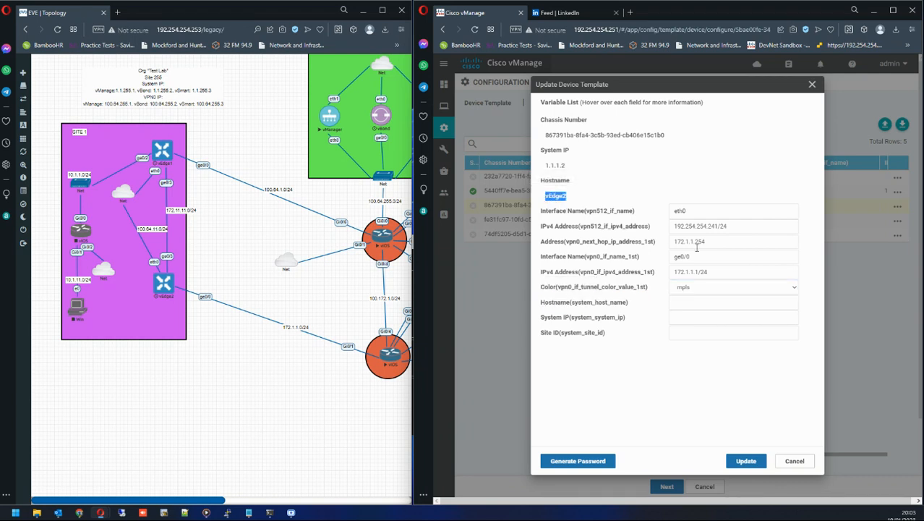
pyautogui.click(726, 304)
pyautogui.hotkey('ctrl', 'v')
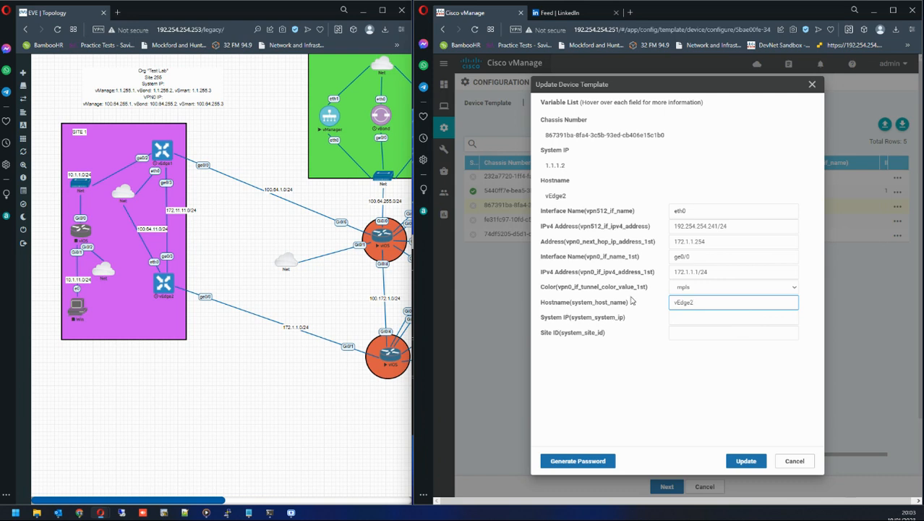
# Set vEdge2's system IP to 1.1.1.2 and site ID to 1, and update the device variables.
pyautogui.click(681, 317)
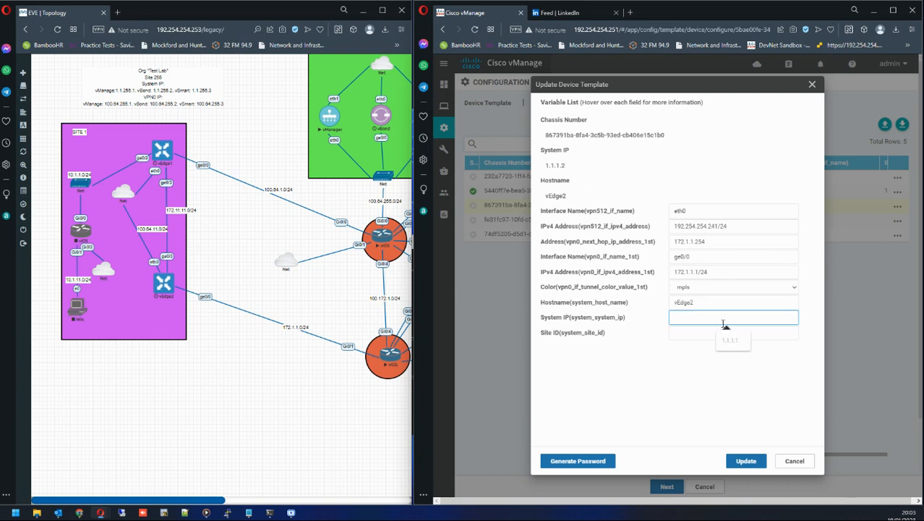
pyautogui.write('1.1.1.1')
pyautogui.press('BackSpace')
pyautogui.write('2')
pyautogui.click(691, 332)
pyautogui.write('1')
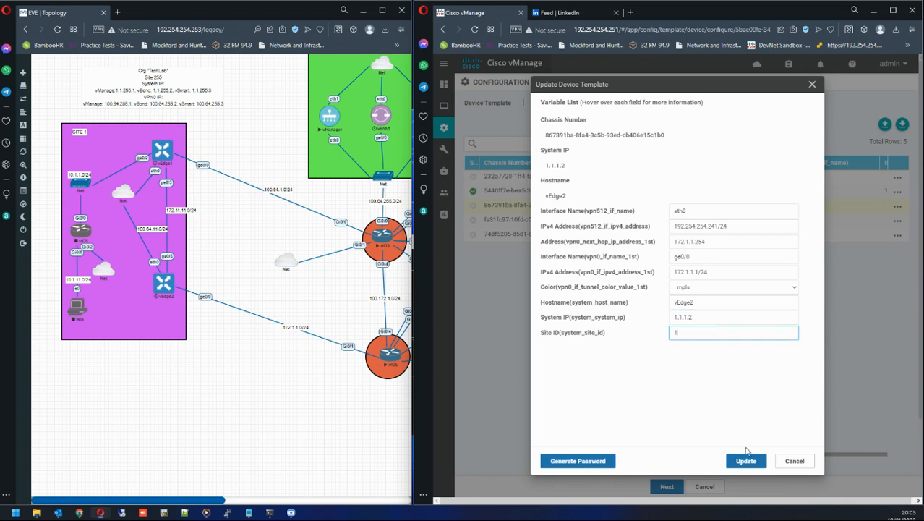
pyautogui.click(745, 461)
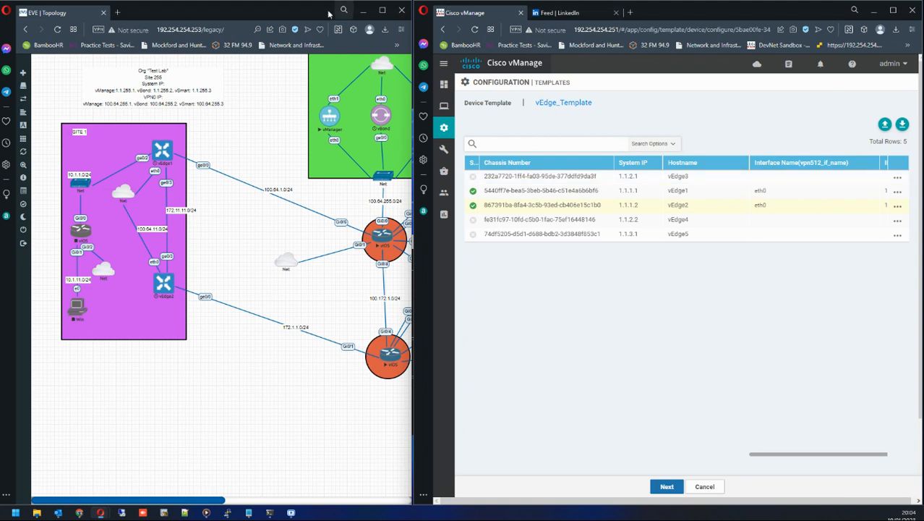
pyautogui.moveTo(293, 12); pyautogui.dragTo(231, 12)
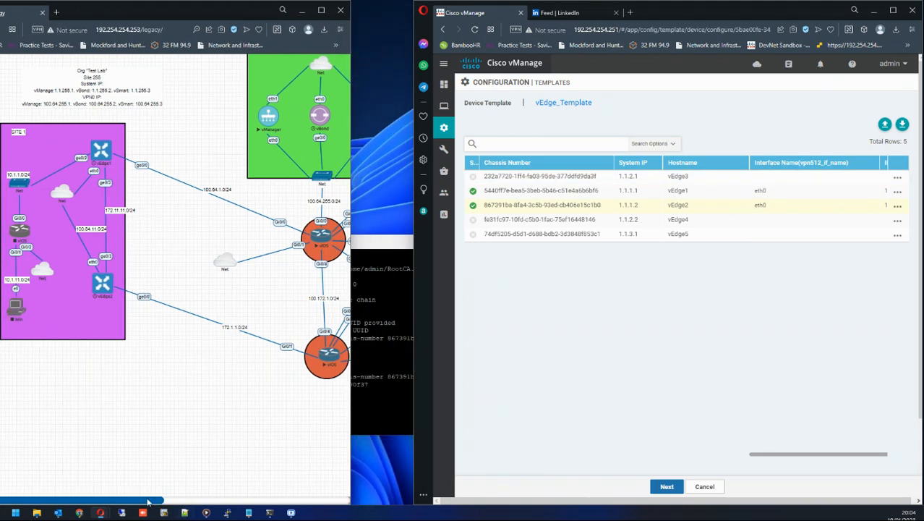
pyautogui.moveTo(148, 501); pyautogui.dragTo(305, 511)
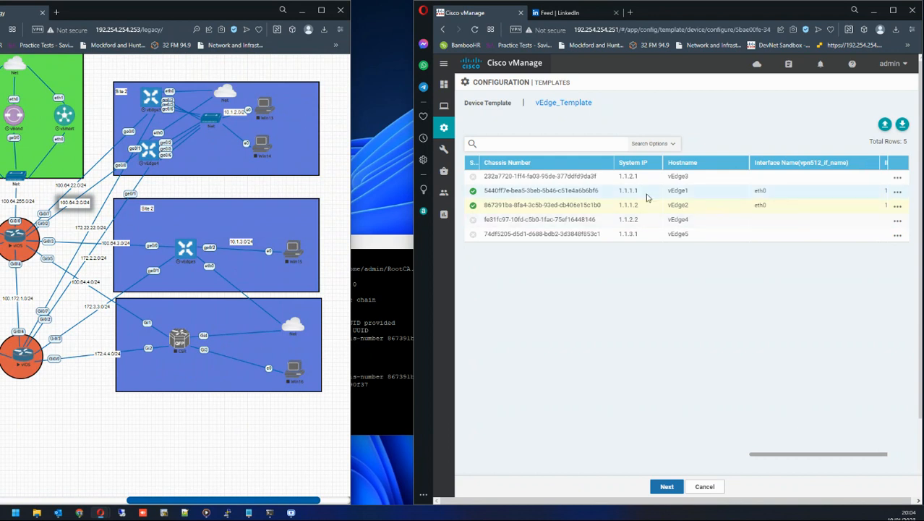
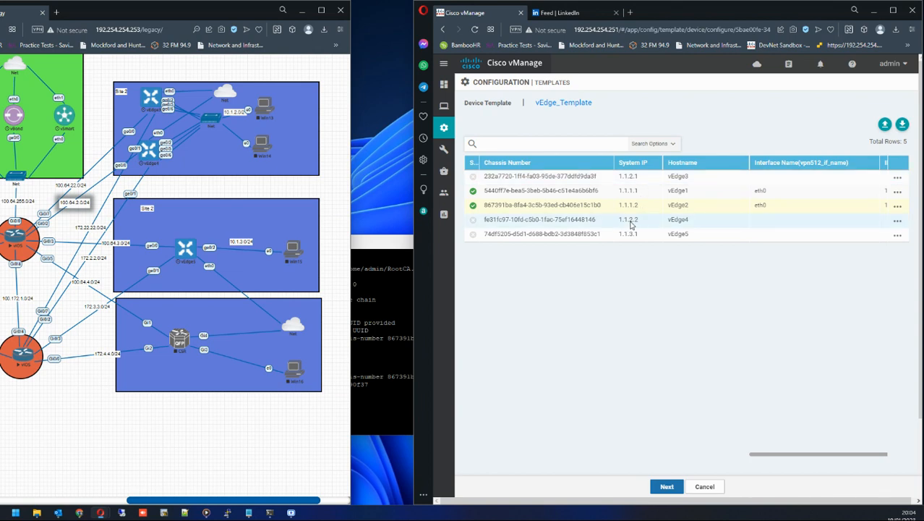
# Open vEdge3's device variables and set its VPN512 interface name to eth0 and IPv4 address to 192.254.254.242/24.
pyautogui.click(897, 176)
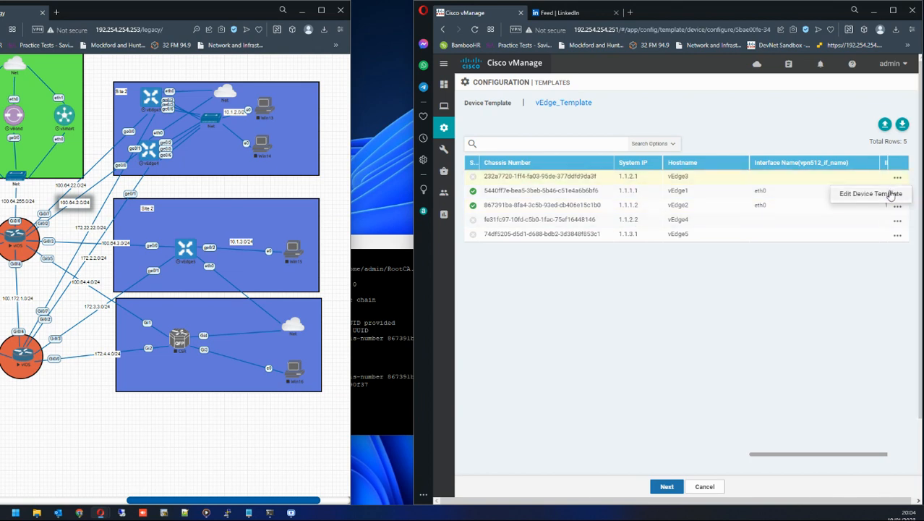
pyautogui.click(892, 194)
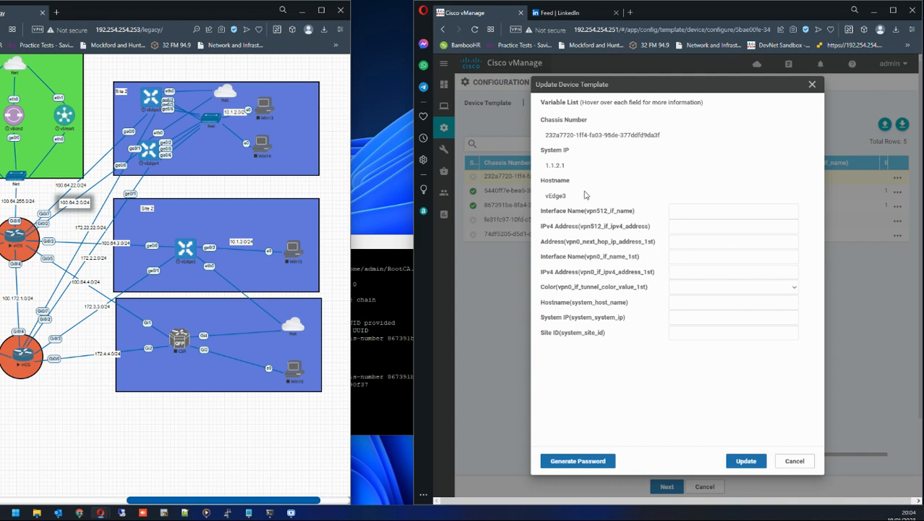
pyautogui.click(680, 211)
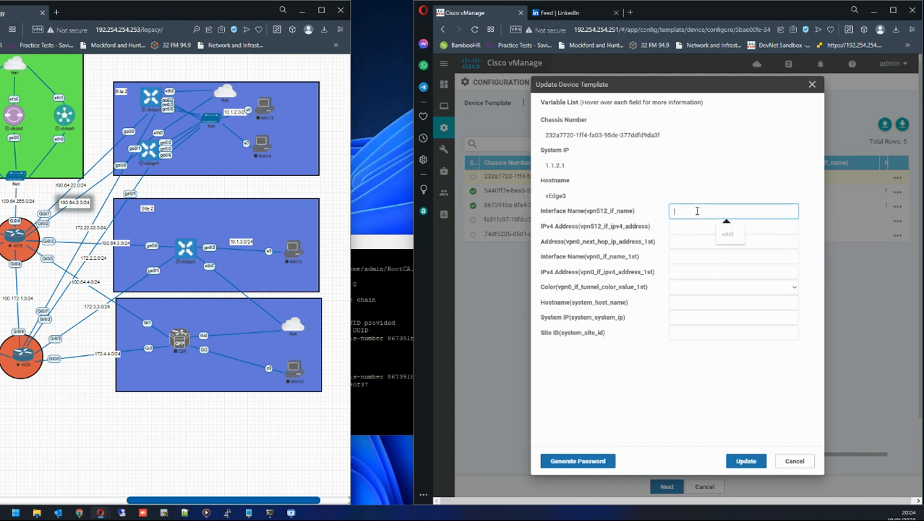
pyautogui.click(727, 237)
pyautogui.click(683, 225)
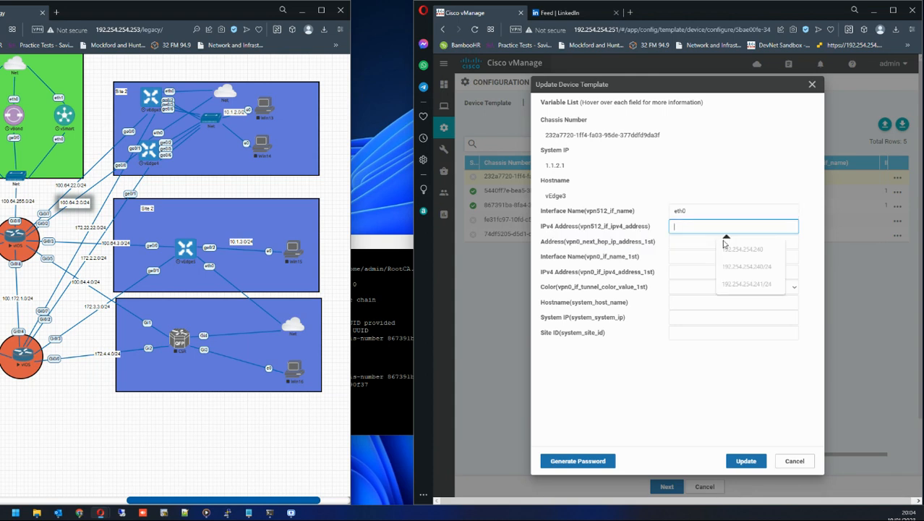
pyautogui.click(749, 284)
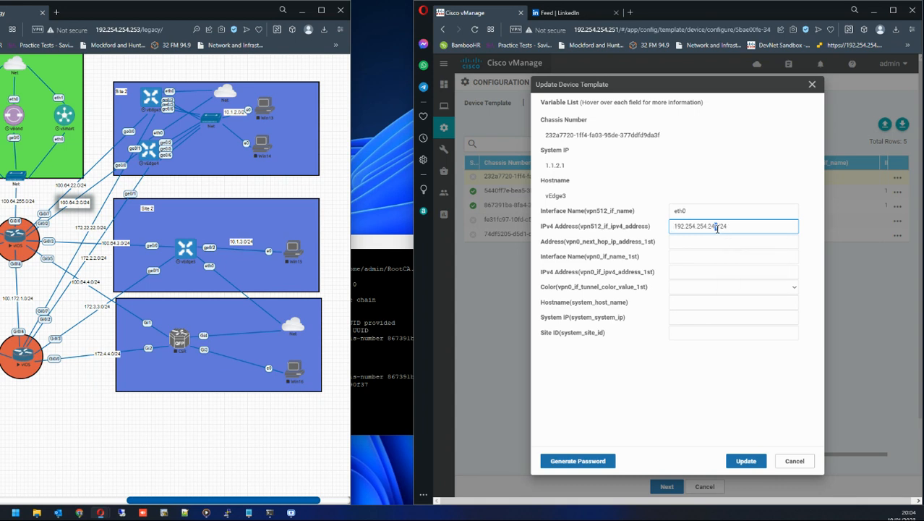
# Set vEdge3's next-hop address to 100.64.22.254/24 and its VPN0 interface name to ge0/0.
pyautogui.click(701, 243)
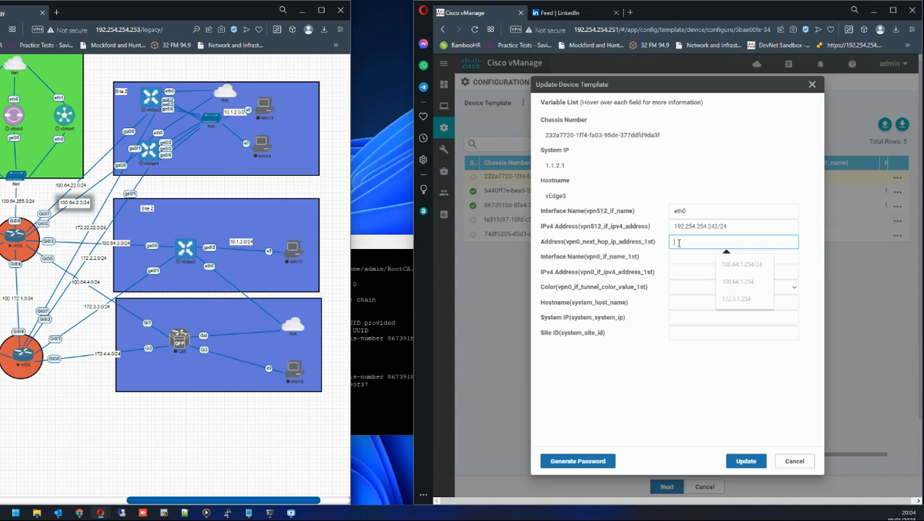
pyautogui.write('100.64.22.1/24')
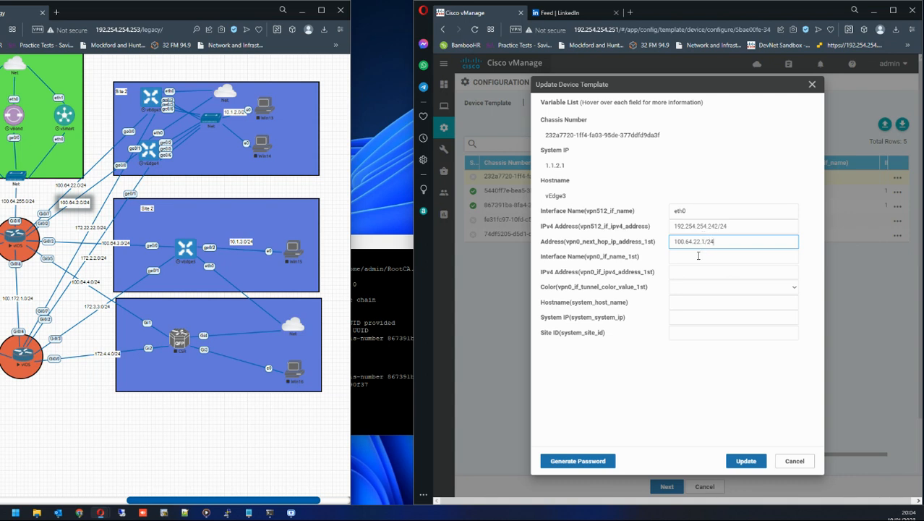
pyautogui.click(699, 256)
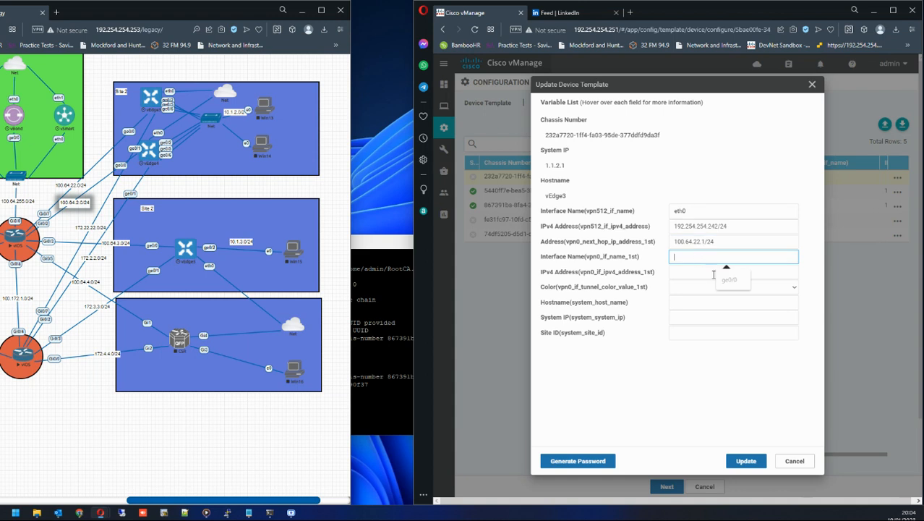
pyautogui.click(729, 282)
pyautogui.click(680, 273)
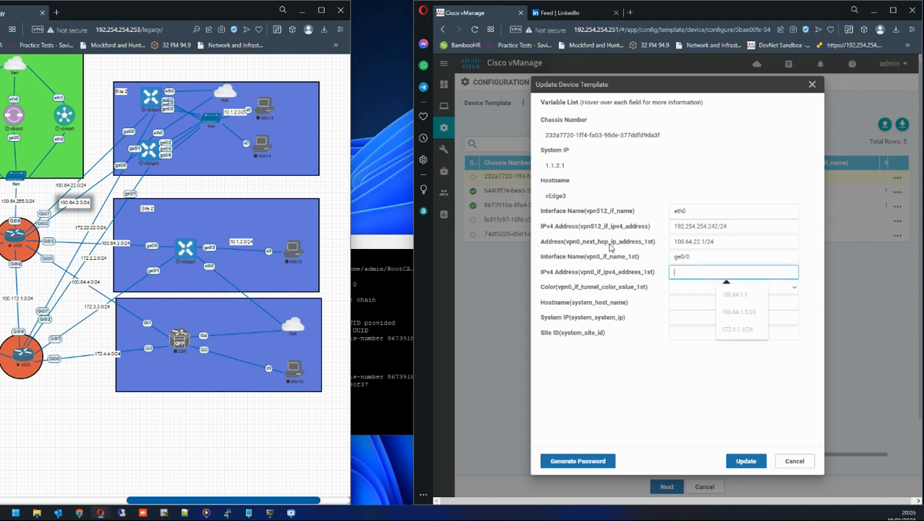
pyautogui.click(703, 243)
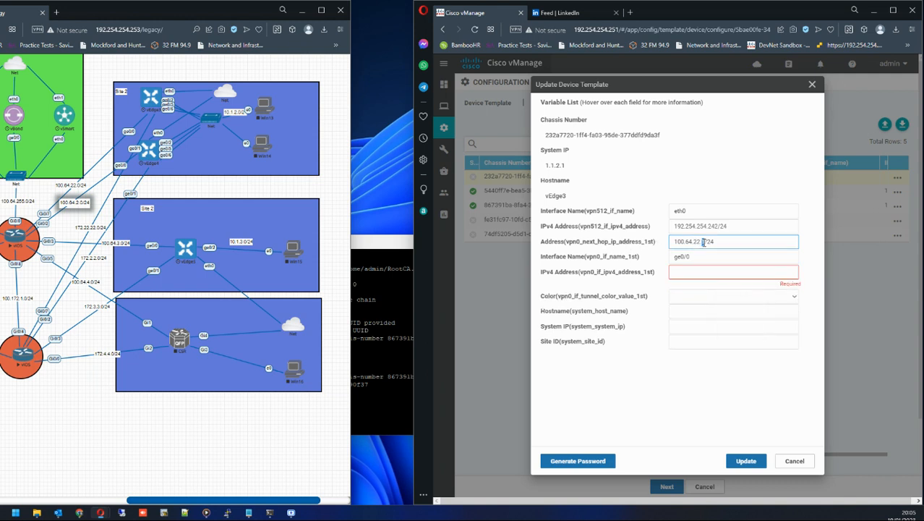
pyautogui.write('254')
# Set vEdge3's VPN0 IPv4 address to 100.64.22.1/24 and trim the next-hop address to 100.64.22.254.
pyautogui.click(690, 275)
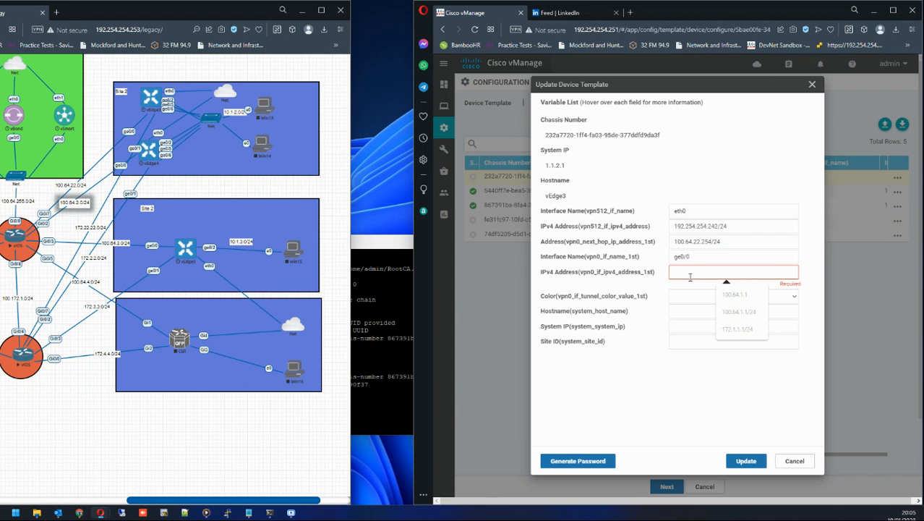
pyautogui.write('100.64')
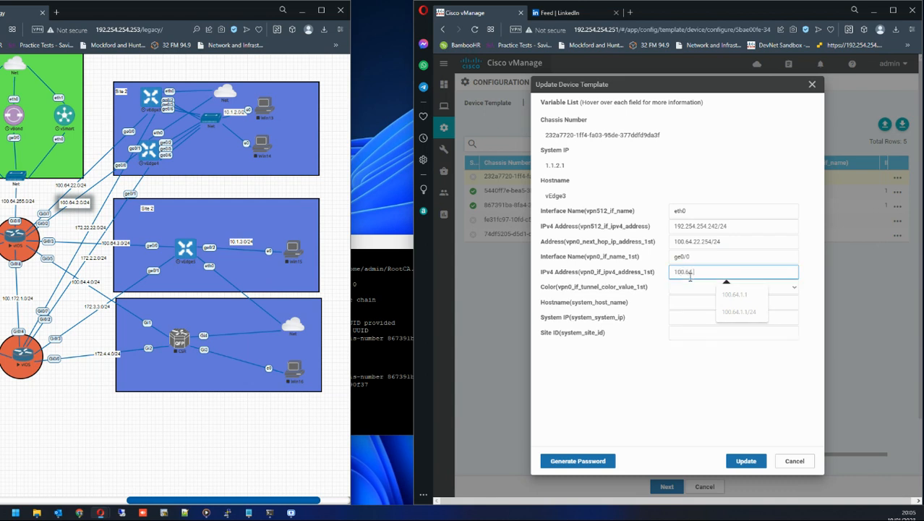
pyautogui.write('.22.1')
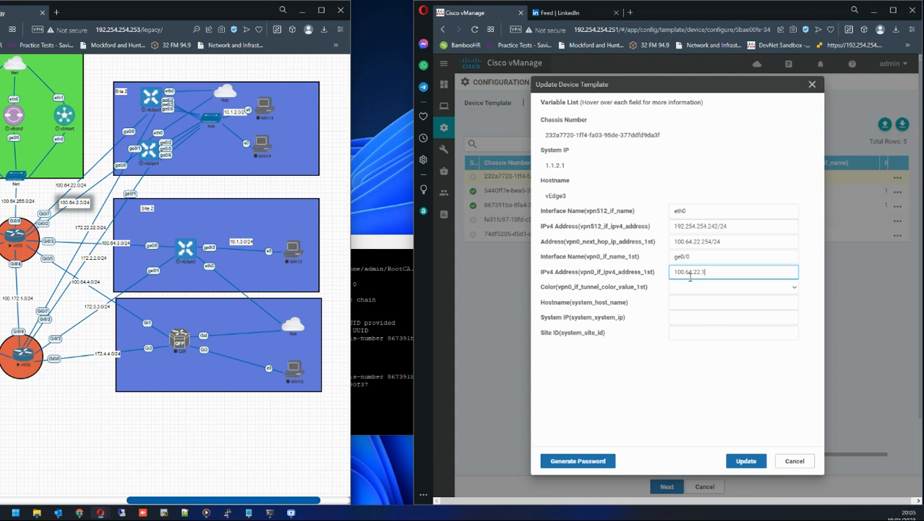
pyautogui.write('/24')
pyautogui.click(713, 242)
pyautogui.moveTo(712, 241); pyautogui.dragTo(737, 243)
pyautogui.press('BackSpace')
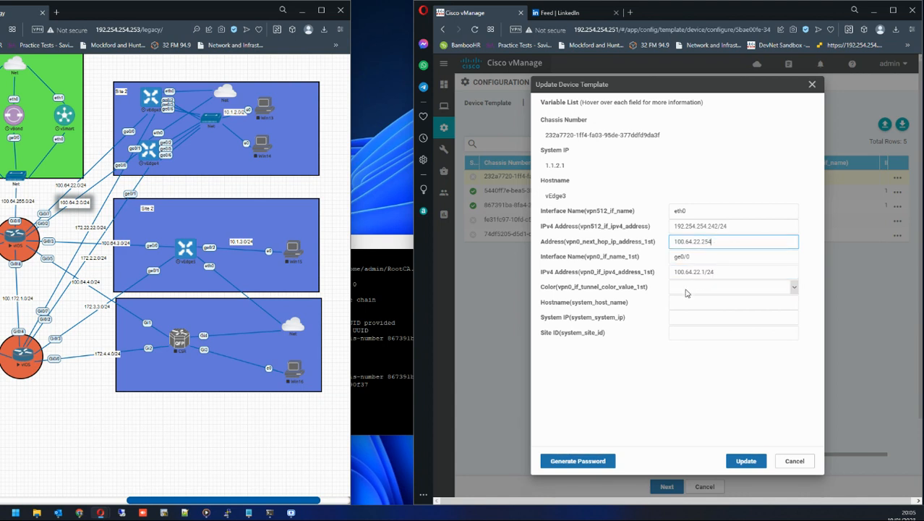
# Open the vEdge3 console from the topology and log in with the admin username and password.
pyautogui.click(153, 101)
pyautogui.click(158, 90)
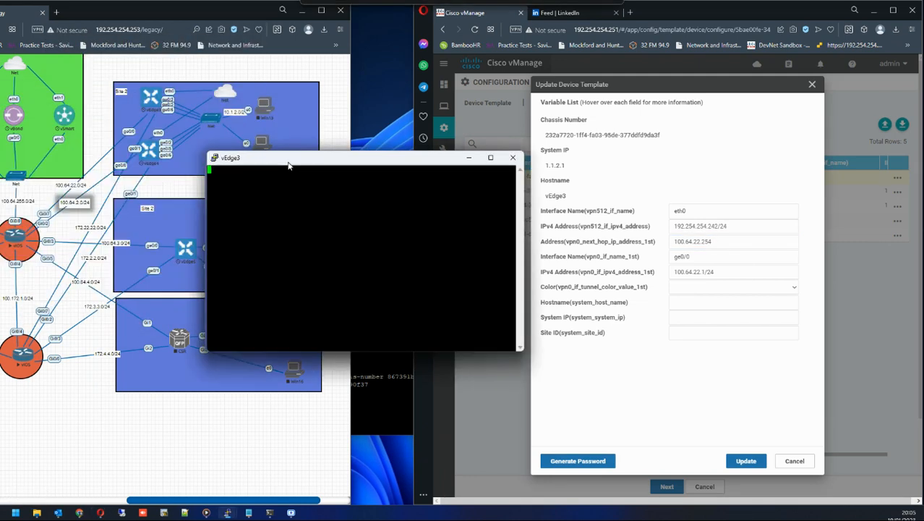
pyautogui.press('Return')
pyautogui.press('Return')
pyautogui.press('Return')
pyautogui.press('Return')
pyautogui.press('Return')
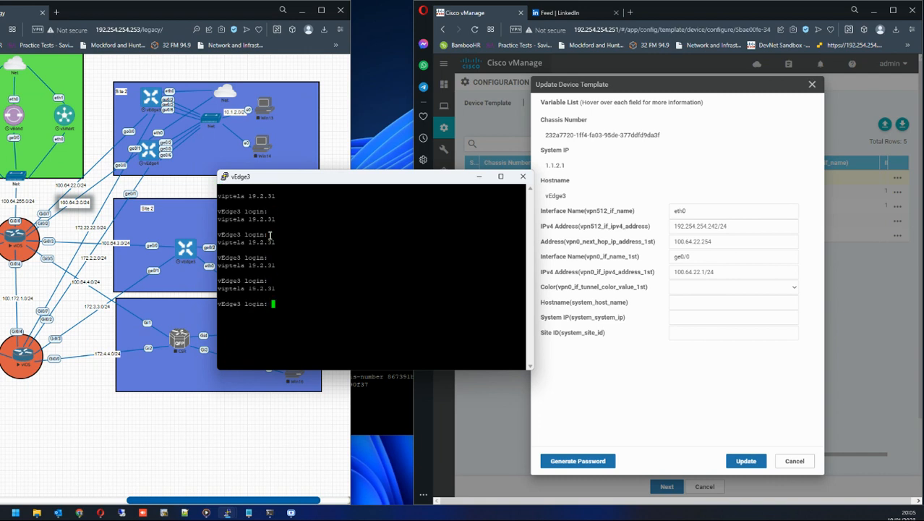
pyautogui.write('admin')
pyautogui.press('Return')
pyautogui.write('admin')
pyautogui.press('Return')
pyautogui.press('Return')
pyautogui.press('Return')
pyautogui.press('Return')
pyautogui.write('sh run')
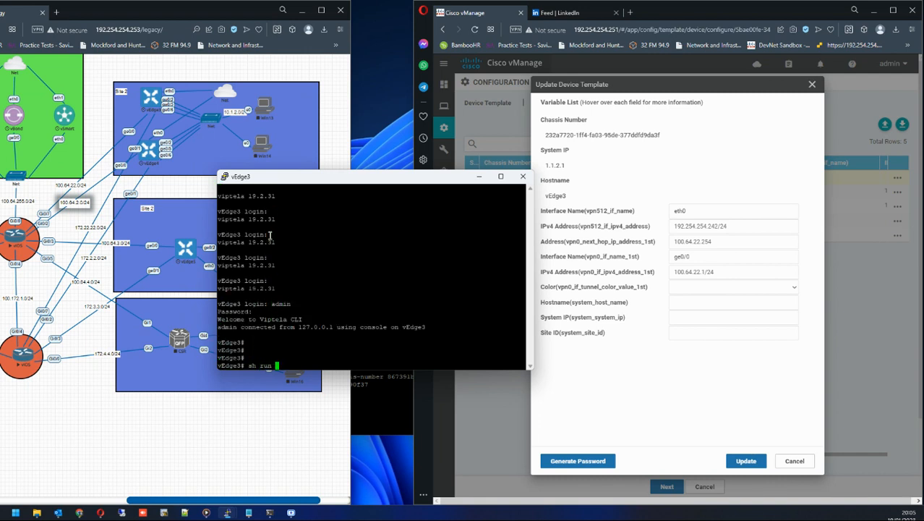
# Show vEdge3's running configuration to check its VPN0 address and default route, then close the console.
pyautogui.press('Return')
pyautogui.press('space')
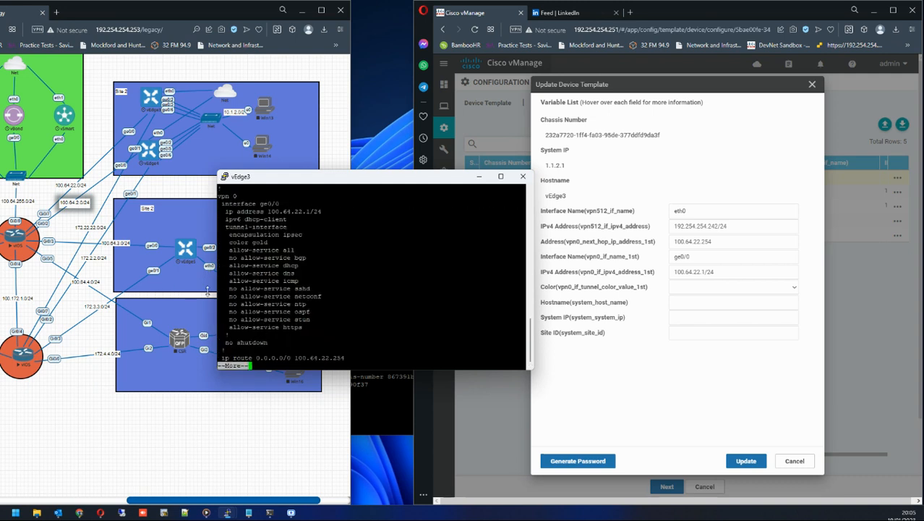
pyautogui.moveTo(303, 212); pyautogui.dragTo(316, 214)
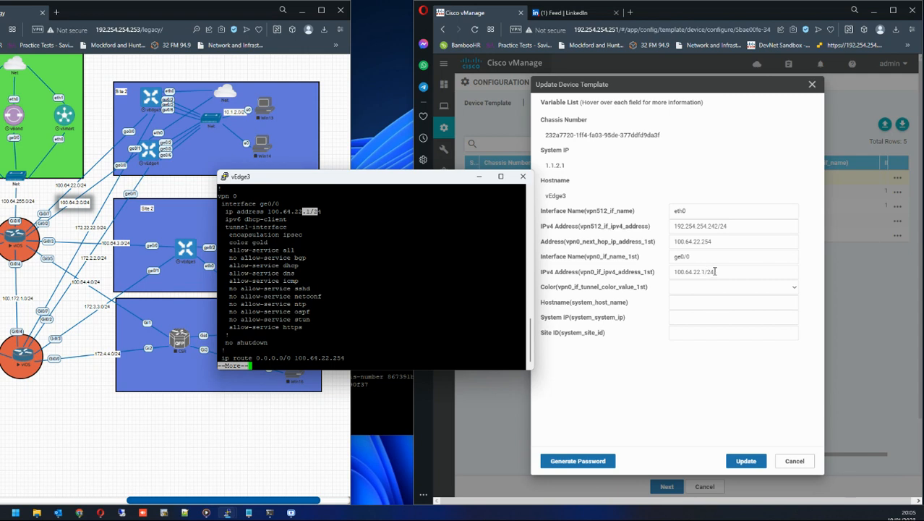
pyautogui.moveTo(715, 271); pyautogui.dragTo(674, 271)
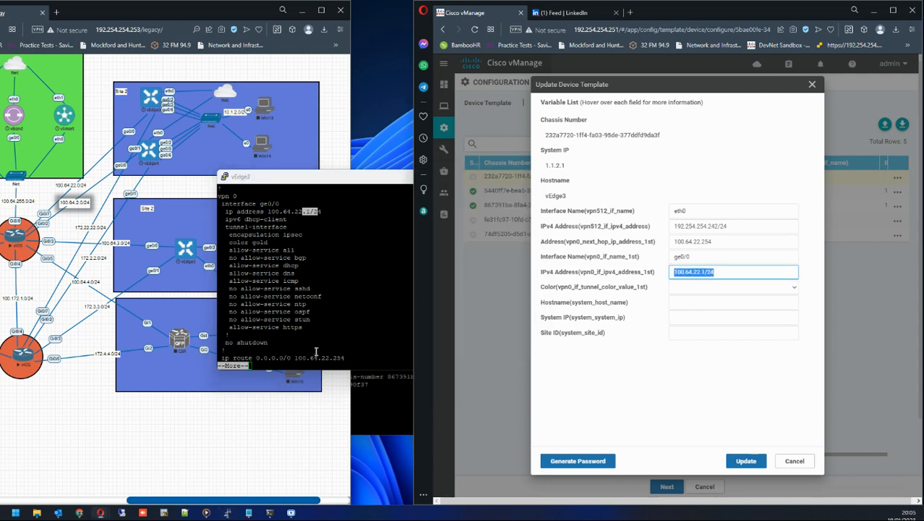
pyautogui.moveTo(349, 358); pyautogui.dragTo(297, 358)
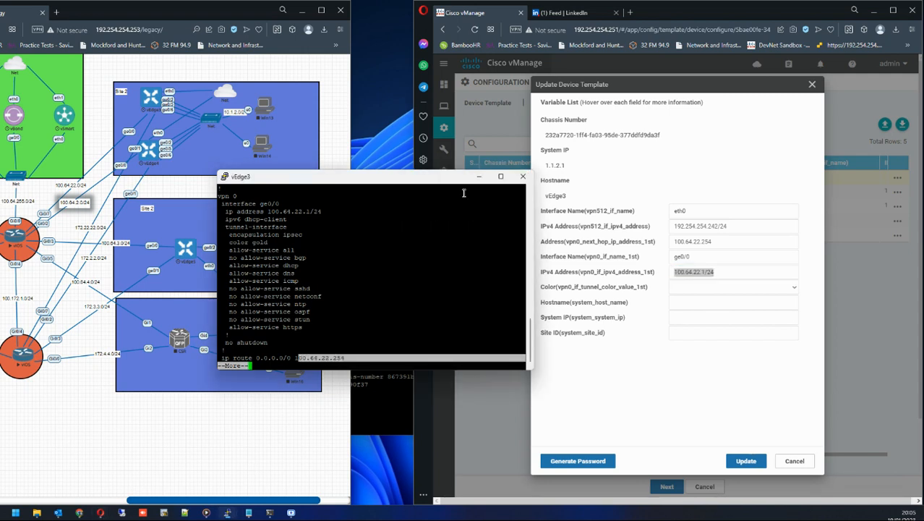
pyautogui.click(518, 183)
pyautogui.click(468, 293)
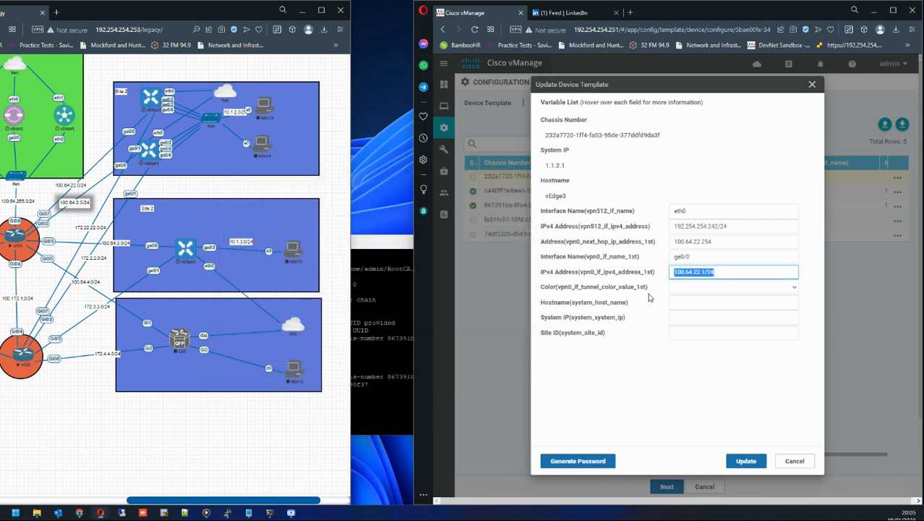
# Set vEdge3's VPN0 tunnel color to gold and its system hostname to vEdge3.
pyautogui.click(684, 288)
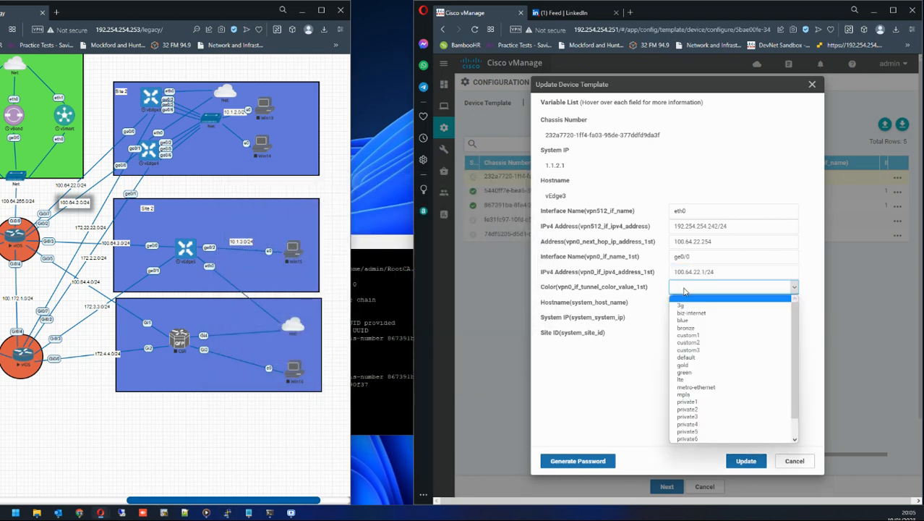
pyautogui.click(696, 364)
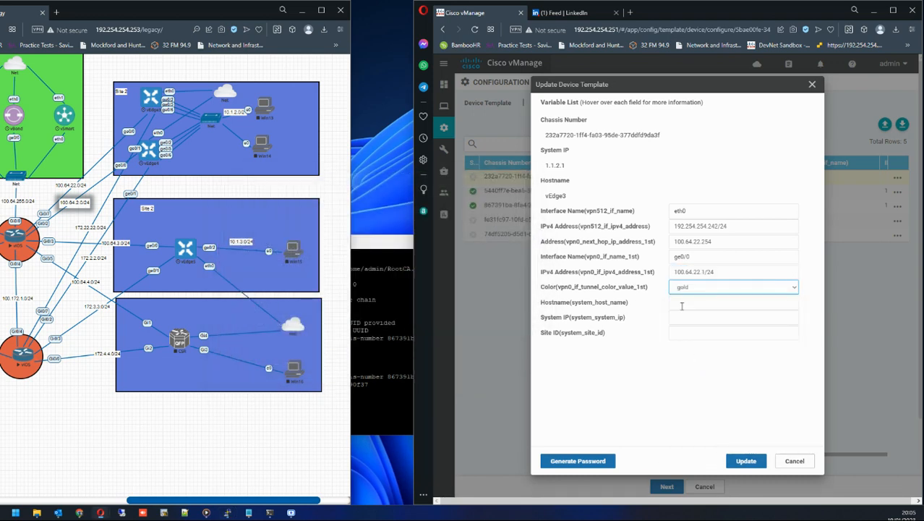
pyautogui.click(681, 304)
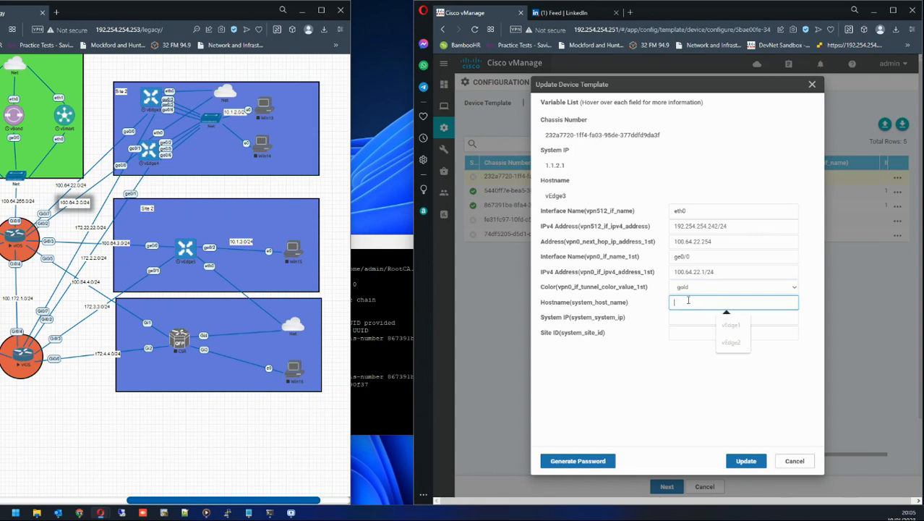
pyautogui.write('vEdge3')
# Set vEdge3's system IP to 1.1.2.1 and site ID to 2, and update the device variables.
pyautogui.click(707, 318)
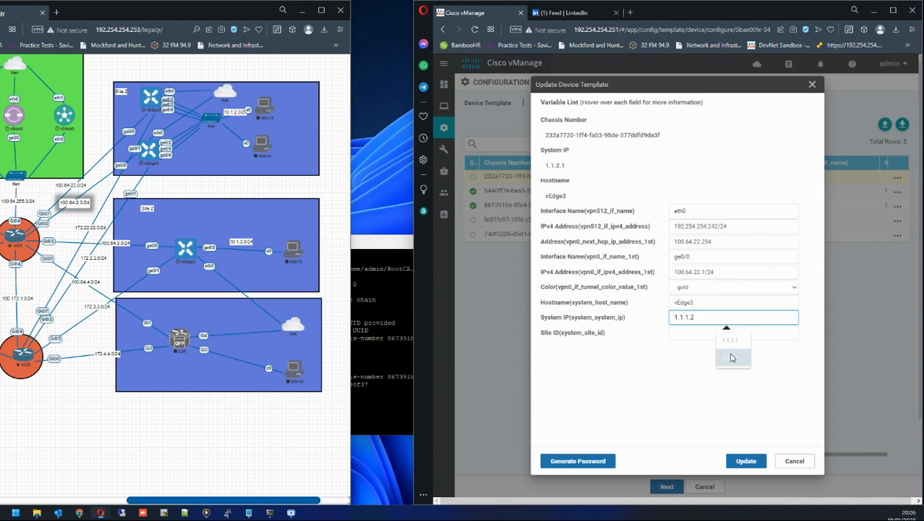
pyautogui.click(727, 356)
pyautogui.moveTo(685, 318); pyautogui.dragTo(725, 314)
pyautogui.write('2')
pyautogui.click(708, 332)
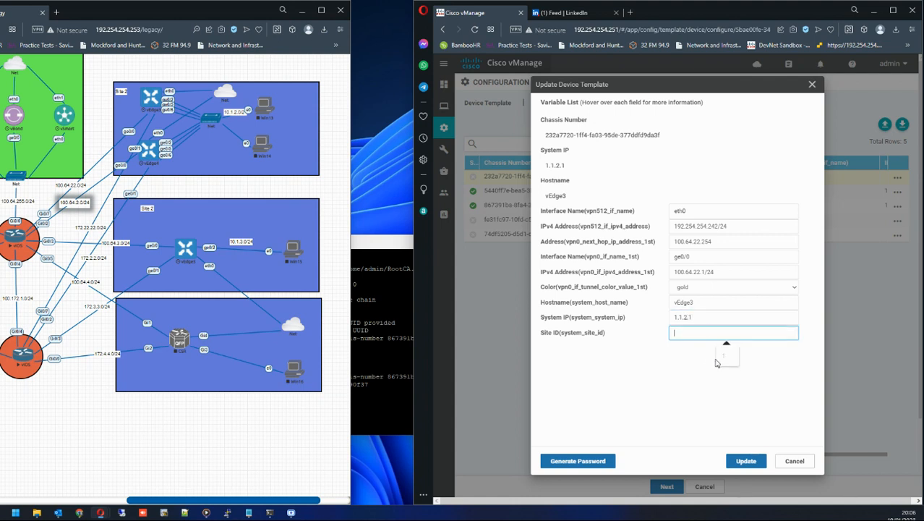
pyautogui.write('2')
pyautogui.click(745, 460)
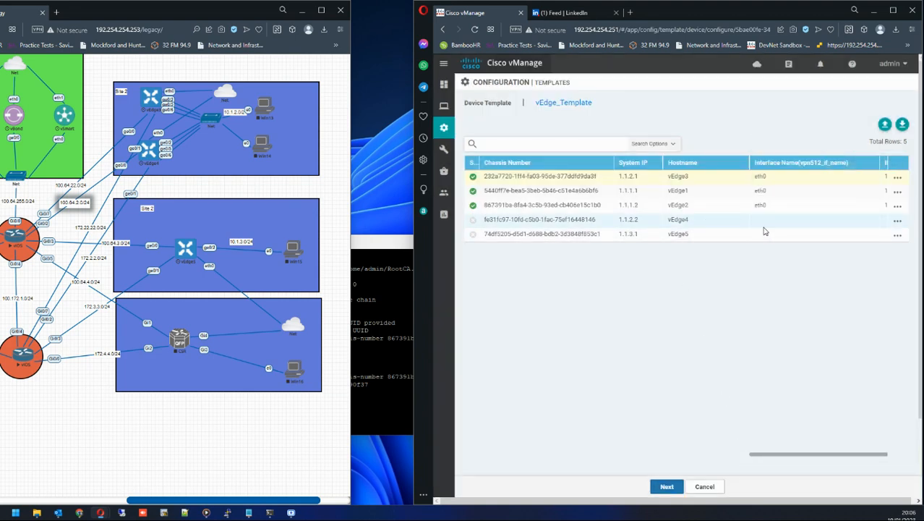
# Open vEdge4's device variables and set its VPN512 interface name to eth0 and IPv4 address to 192.254.254.243/24.
pyautogui.moveTo(615, 225); pyautogui.dragTo(648, 226)
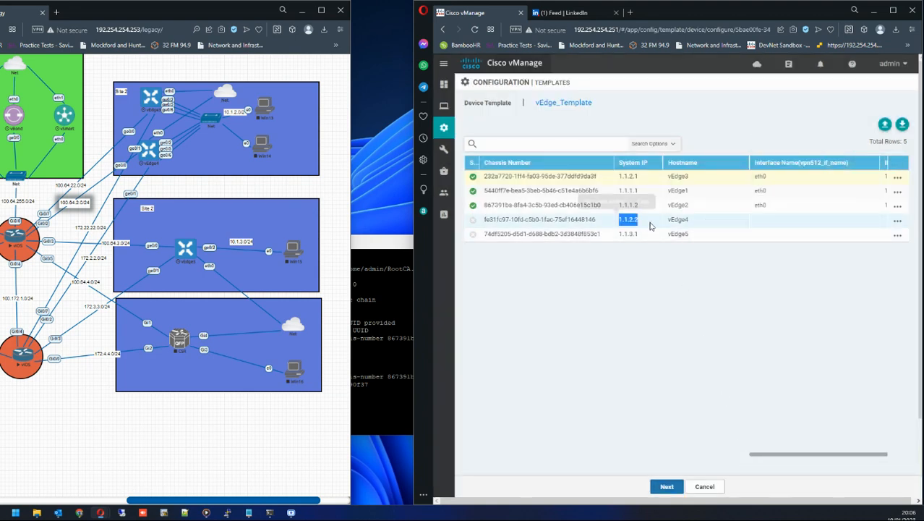
pyautogui.click(897, 221)
pyautogui.click(866, 242)
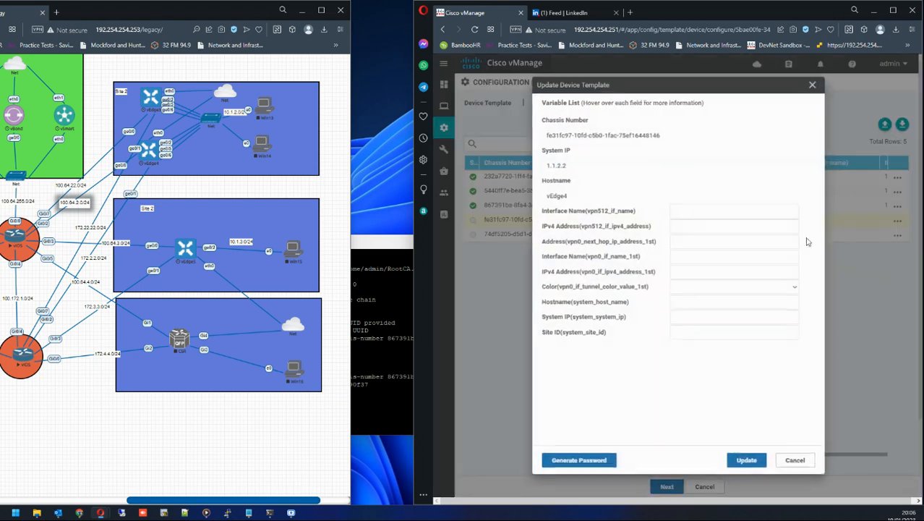
pyautogui.click(688, 212)
pyautogui.click(724, 236)
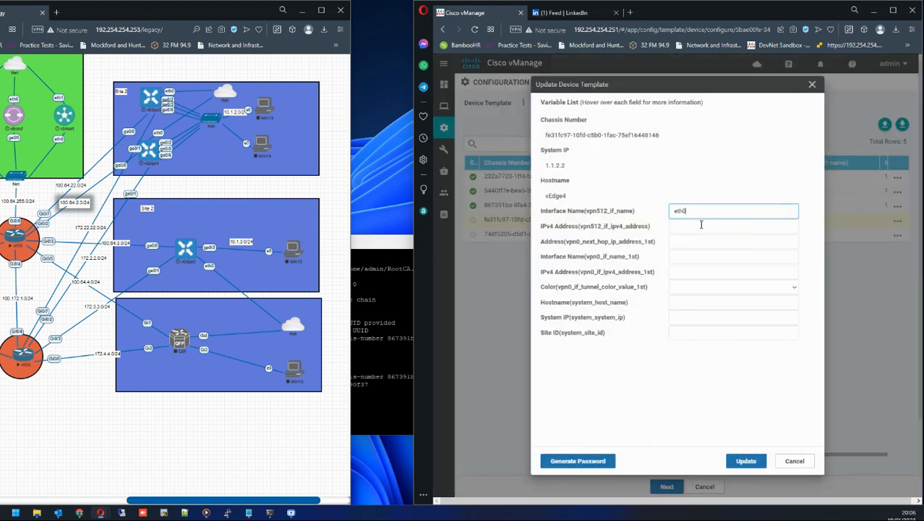
pyautogui.click(723, 226)
pyautogui.click(743, 300)
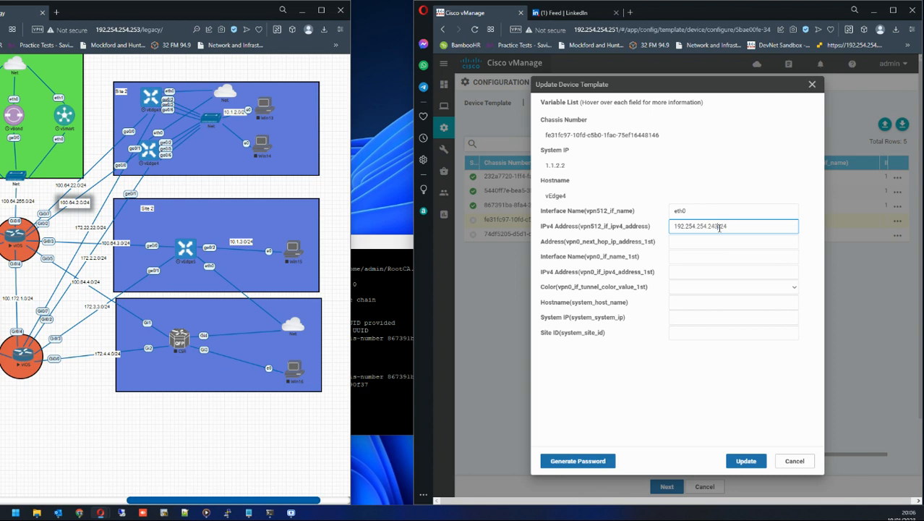
# Set vEdge4's next-hop address to 100.64.2.254.
pyautogui.click(728, 242)
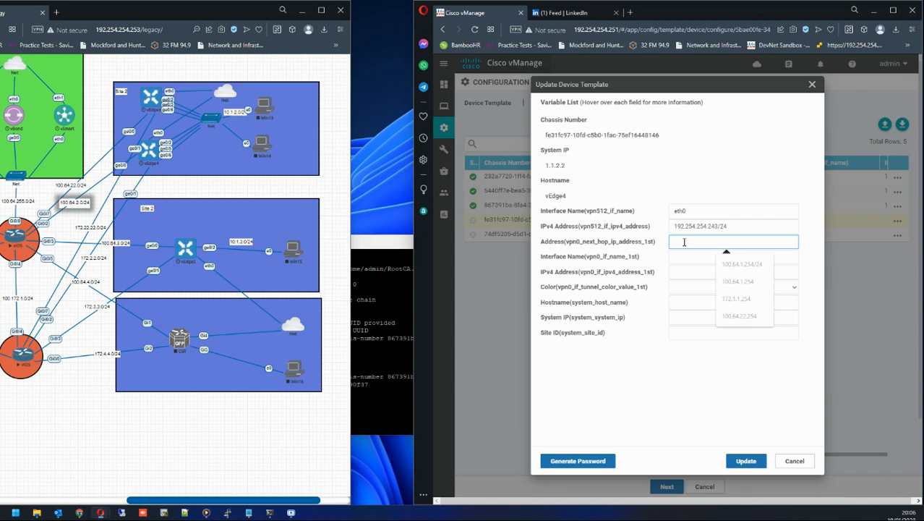
pyautogui.press('Down')
pyautogui.press('Down')
pyautogui.press('Down')
pyautogui.press('Down')
pyautogui.press('Return')
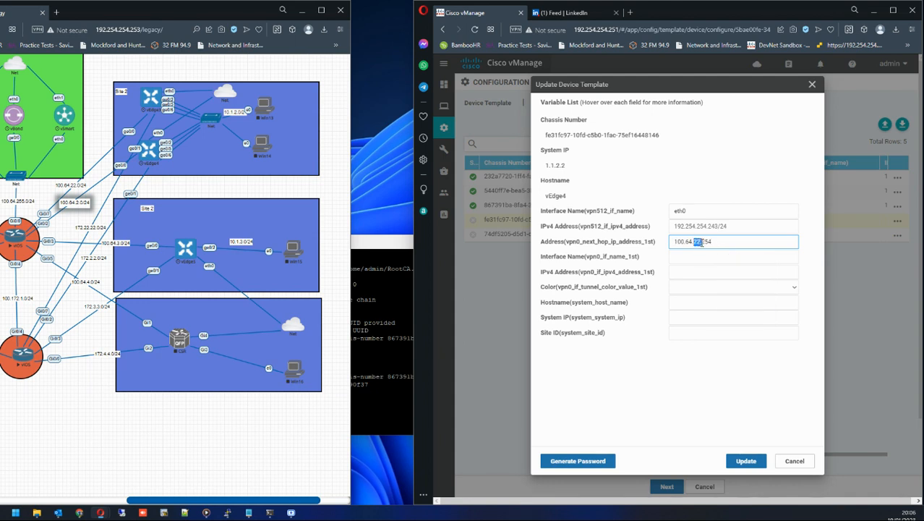
pyautogui.moveTo(700, 243); pyautogui.dragTo(735, 247)
pyautogui.write('2.2')
pyautogui.click(677, 256)
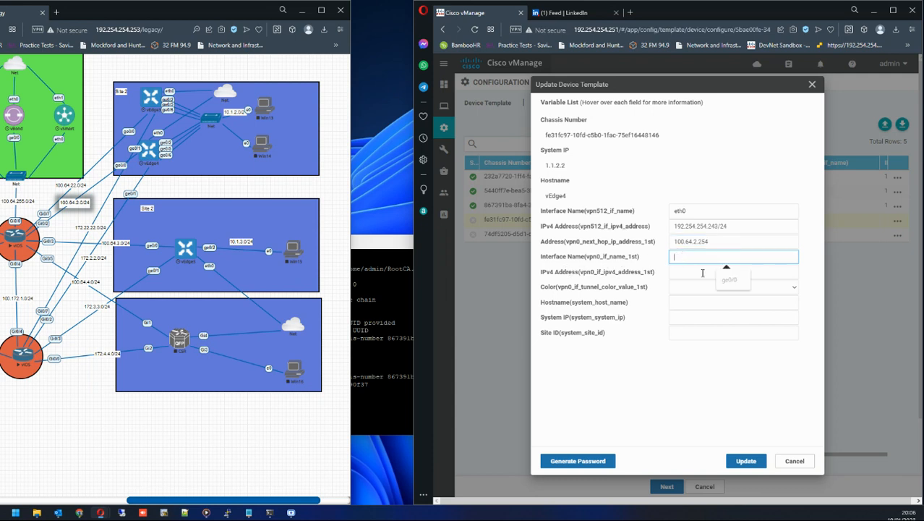
# Set vEdge4's VPN0 interface name to ge0/0 and its IPv4 address to 100.64.2.1/24.
pyautogui.click(729, 279)
pyautogui.click(682, 273)
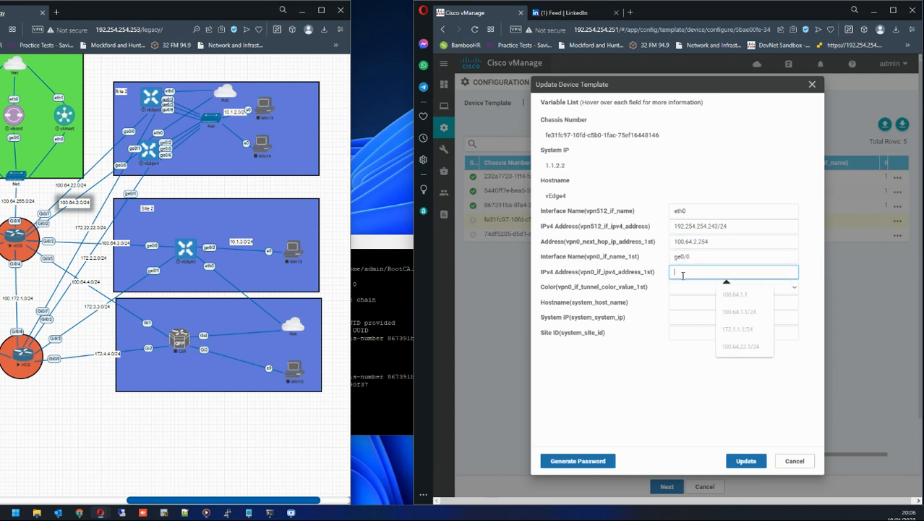
pyautogui.click(735, 294)
pyautogui.press('BackSpace')
pyautogui.press('BackSpace')
pyautogui.press('BackSpace')
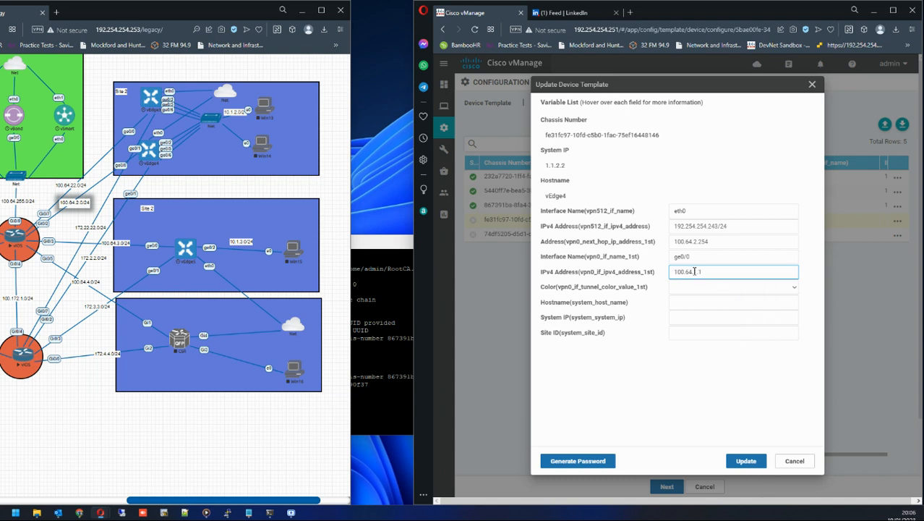
pyautogui.write('2.1/24')
# Set vEdge4's VPN0 tunnel color to gold and its system hostname to vEdge4.
pyautogui.click(730, 288)
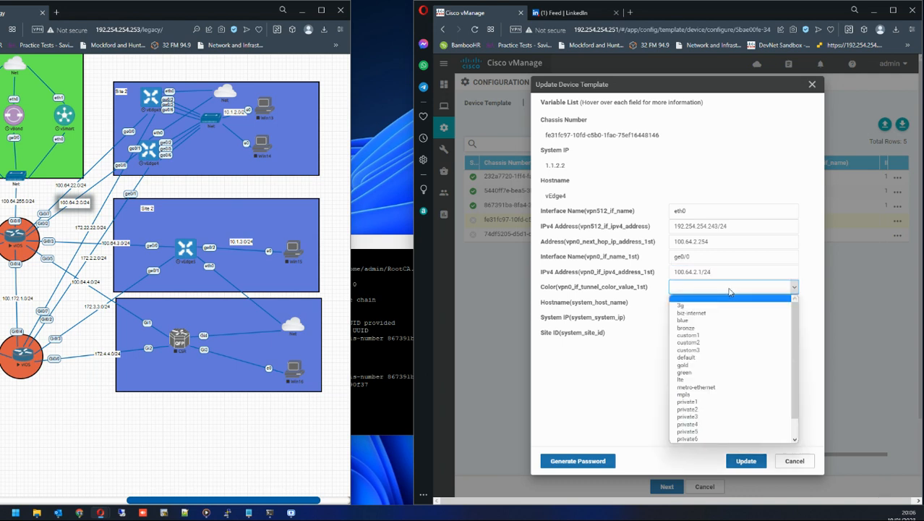
pyautogui.click(697, 366)
pyautogui.click(691, 304)
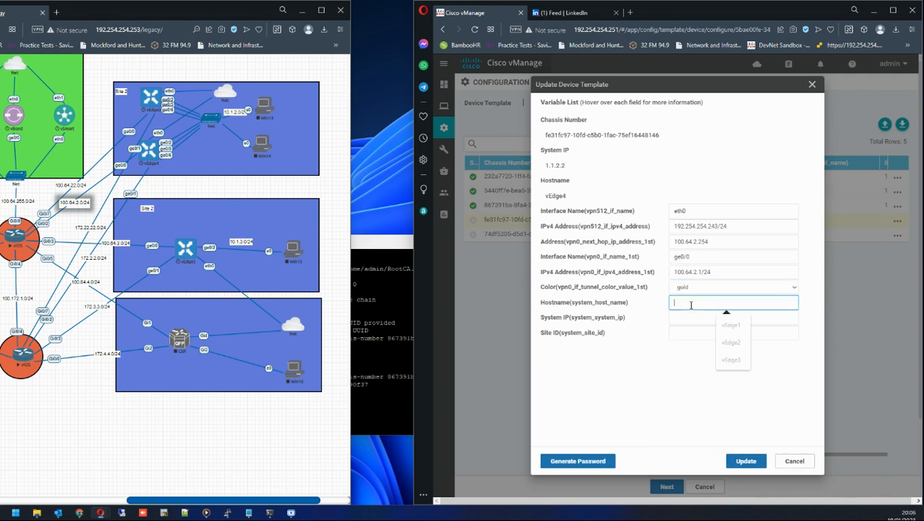
pyautogui.click(730, 342)
pyautogui.press('BackSpace')
pyautogui.write('4')
# Set vEdge4's system IP to 1.1.2.2 and site ID to 2, and update the device variables.
pyautogui.click(712, 317)
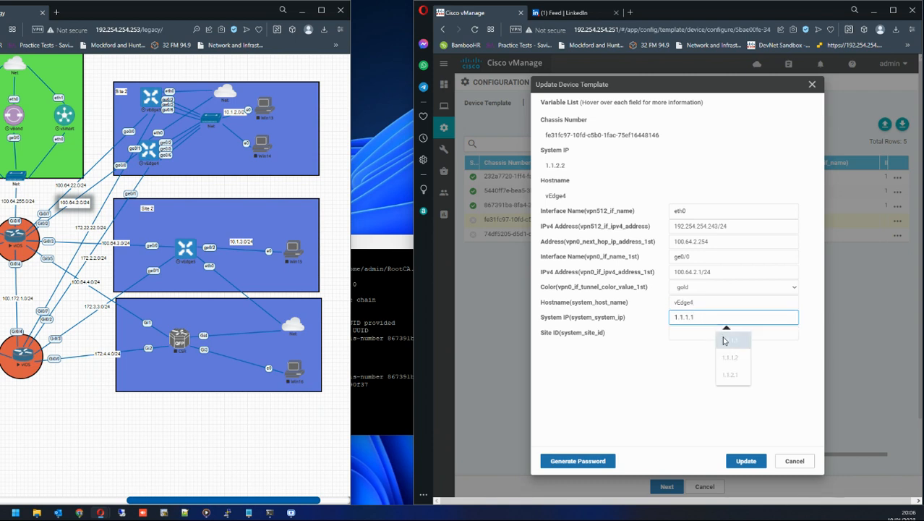
pyautogui.write('1.1.')
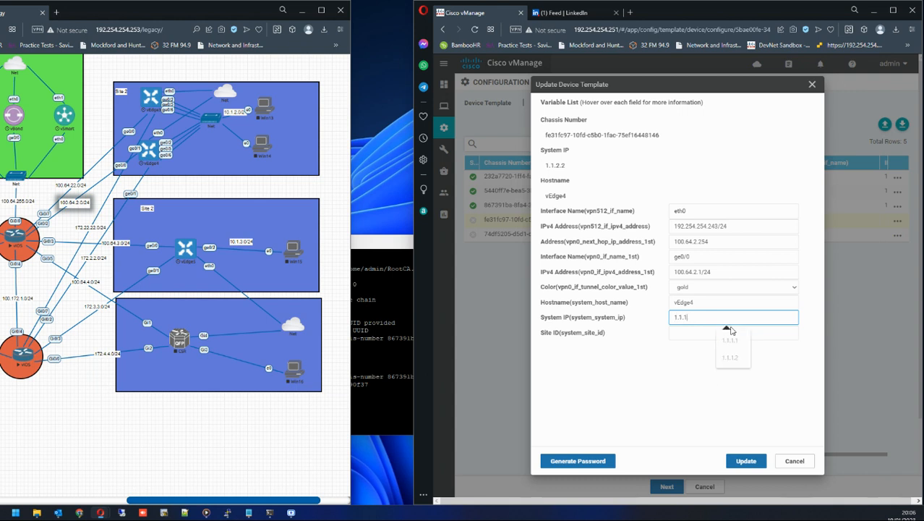
pyautogui.write('2.2')
pyautogui.click(715, 332)
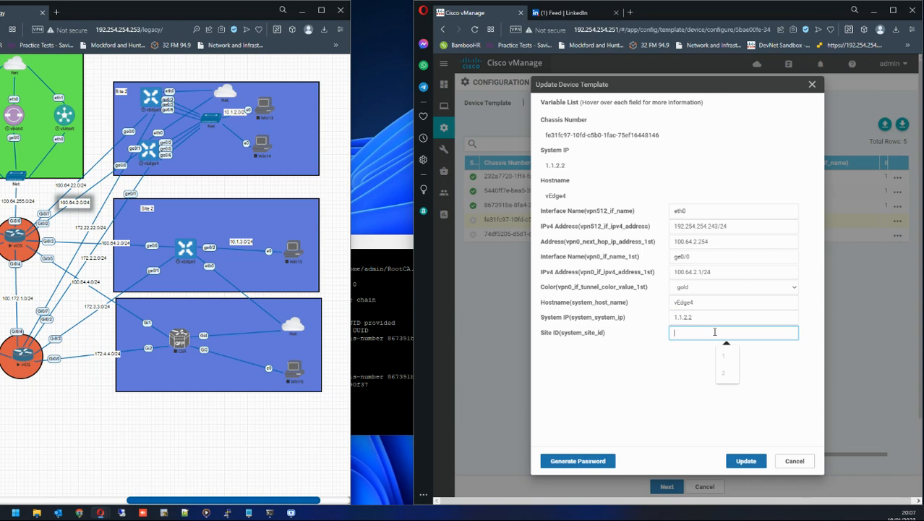
pyautogui.write('2')
pyautogui.click(745, 463)
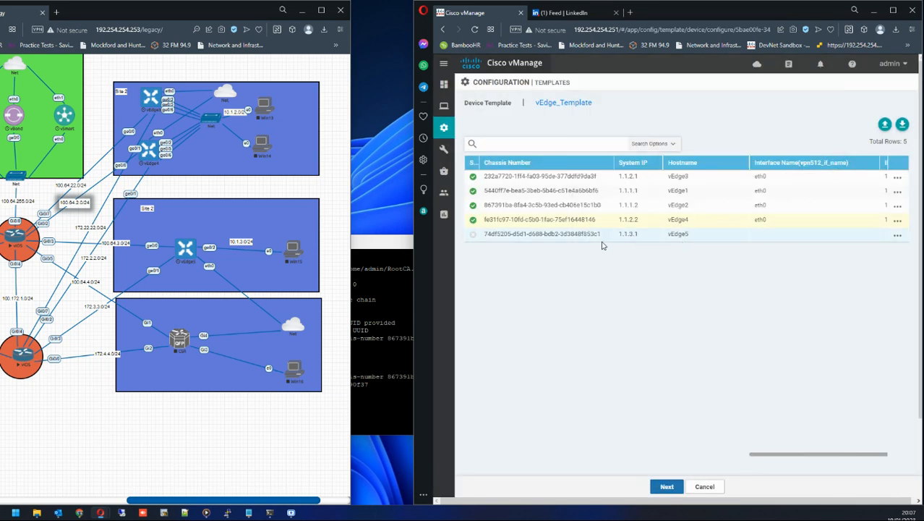
# Open vEdge5's device variables and set its VPN512 interface name to eth0 and IPv4 address to 192.254.254.244/24.
pyautogui.click(897, 235)
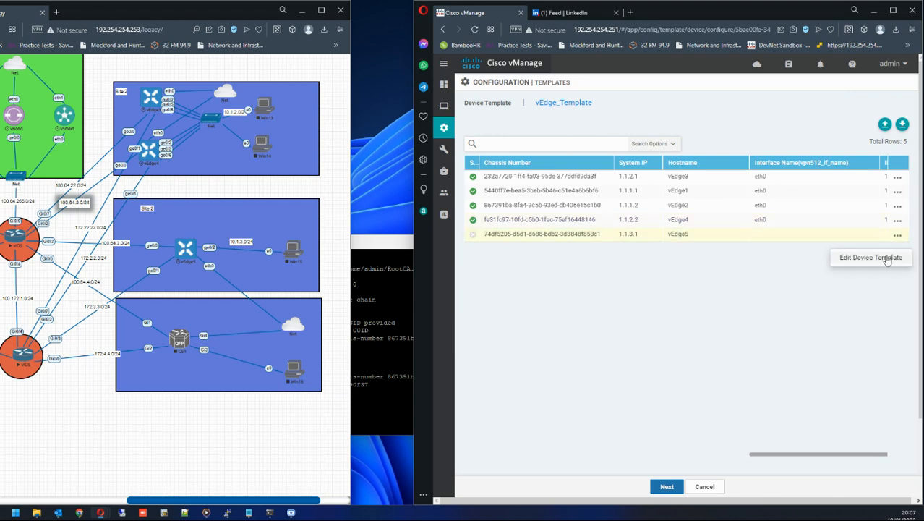
pyautogui.click(887, 255)
pyautogui.click(673, 210)
pyautogui.click(729, 241)
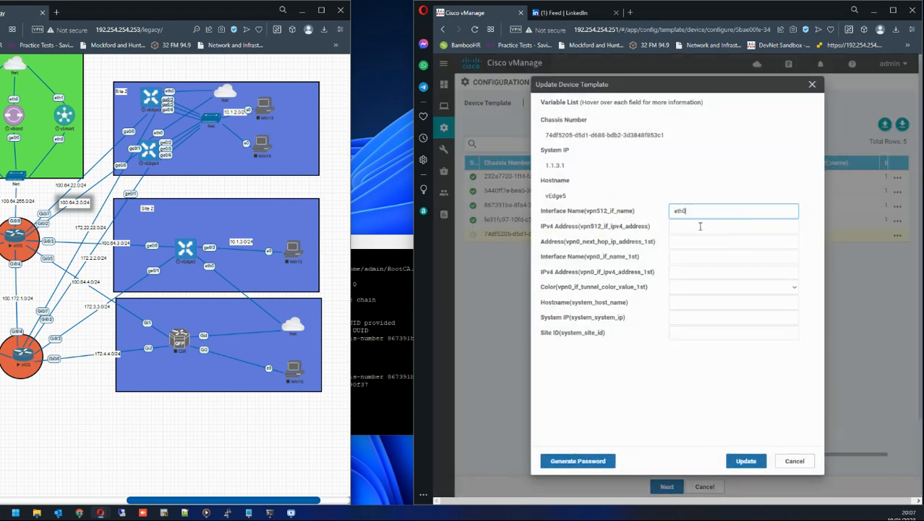
pyautogui.click(700, 226)
pyautogui.click(745, 318)
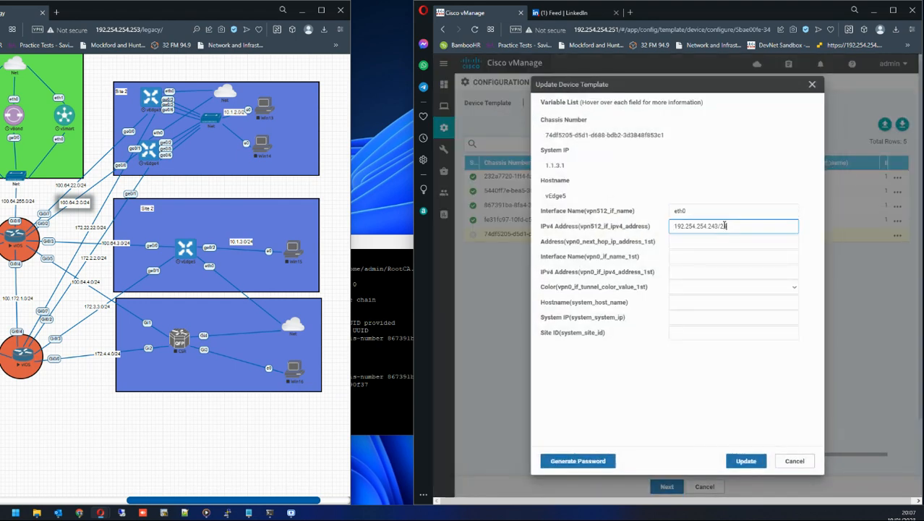
pyautogui.moveTo(715, 227); pyautogui.dragTo(721, 227)
pyautogui.write('4.244')
# Set vEdge5's next-hop address to 100.64.3.254.
pyautogui.click(726, 241)
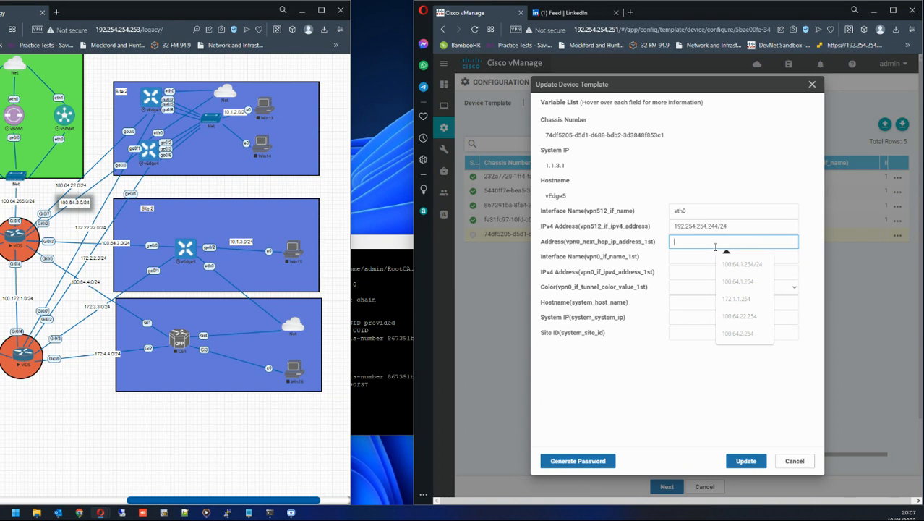
pyautogui.click(741, 332)
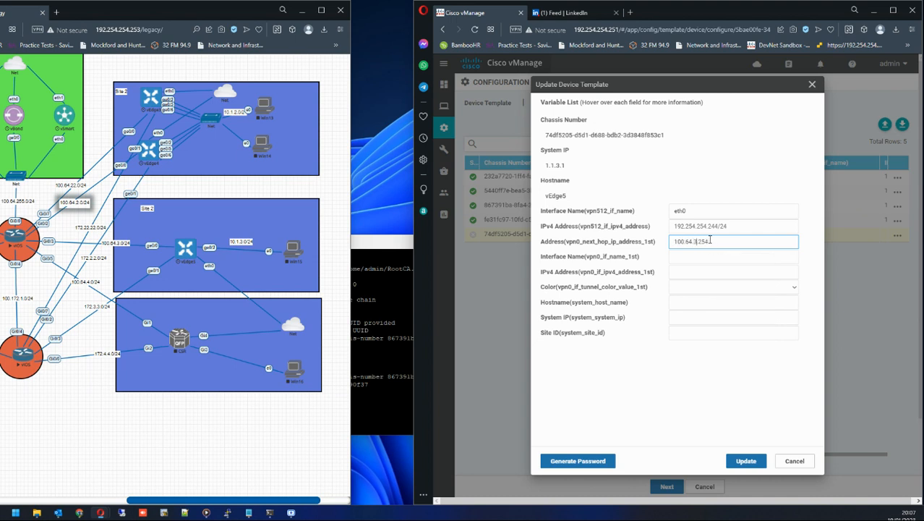
pyautogui.click(701, 257)
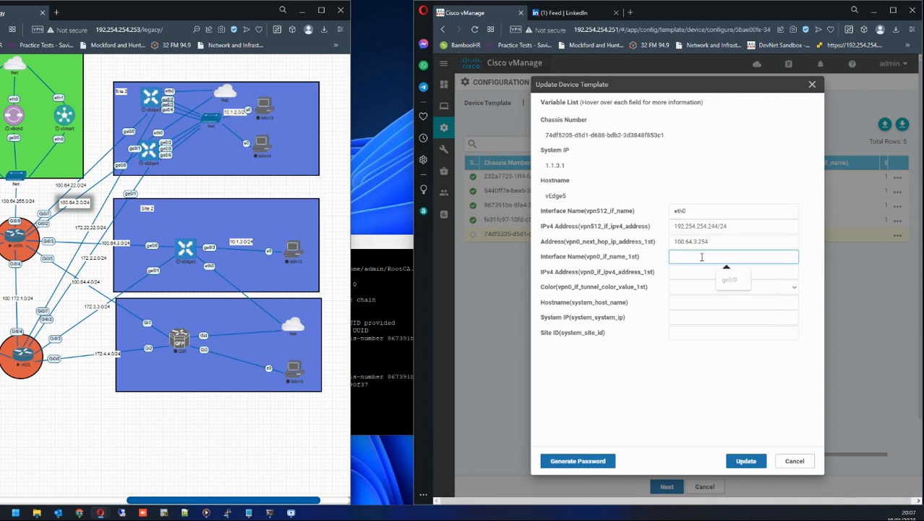
# Set vEdge5's VPN0 interface name to ge0/0 and its IPv4 address to 100.64.3.1/24.
pyautogui.click(729, 279)
pyautogui.click(701, 272)
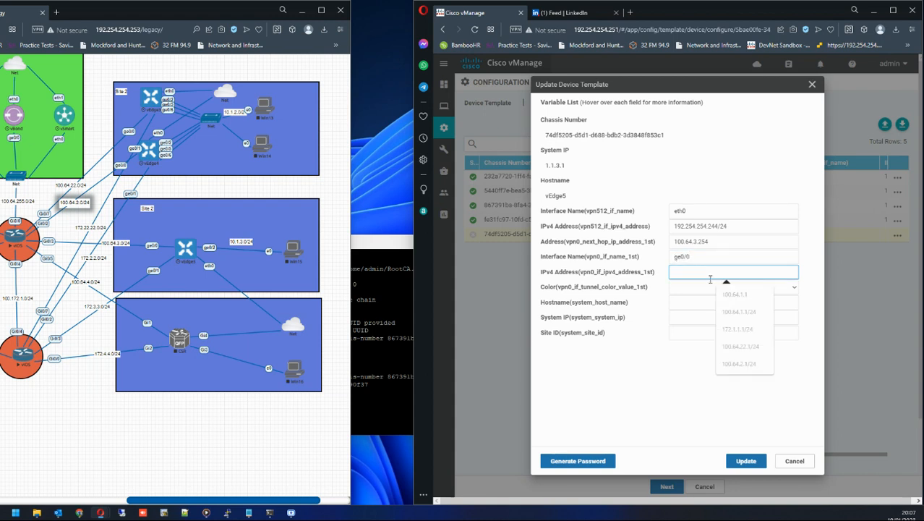
pyautogui.click(722, 294)
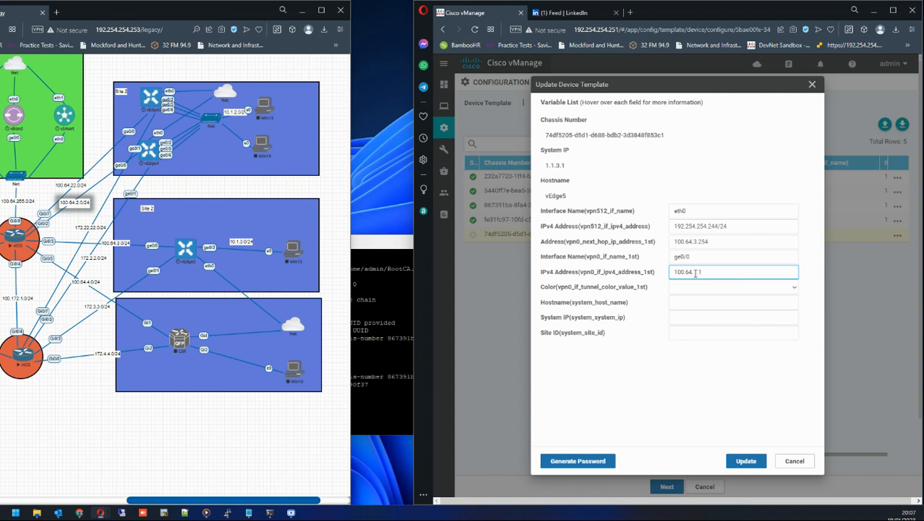
pyautogui.moveTo(694, 272); pyautogui.dragTo(716, 275)
pyautogui.write('3.1/24')
# Set vEdge5's VPN0 tunnel color to gold and its system hostname to vEdge5.
pyautogui.click(733, 288)
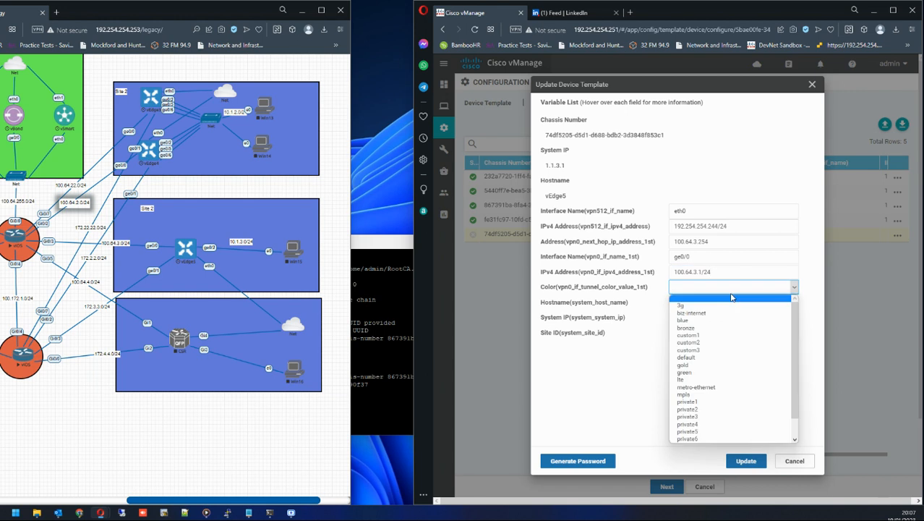
pyautogui.click(716, 366)
pyautogui.click(697, 303)
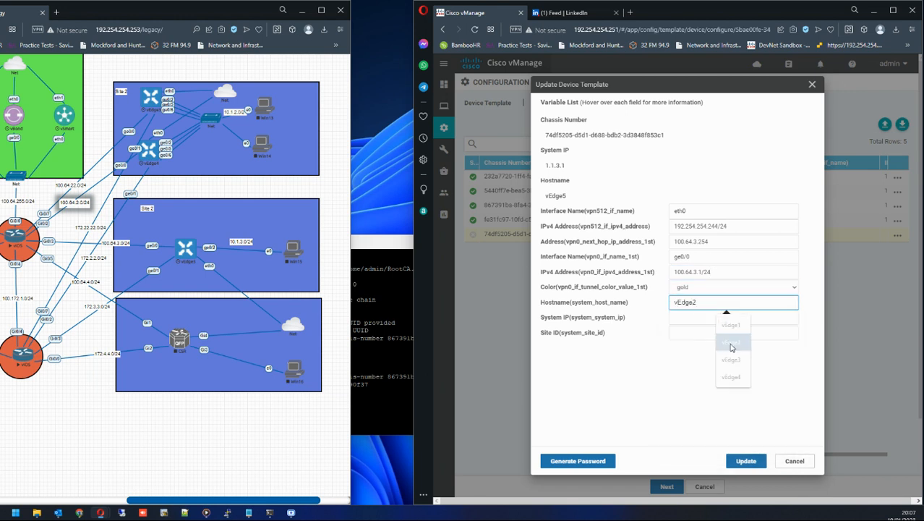
pyautogui.click(732, 372)
pyautogui.press('BackSpace')
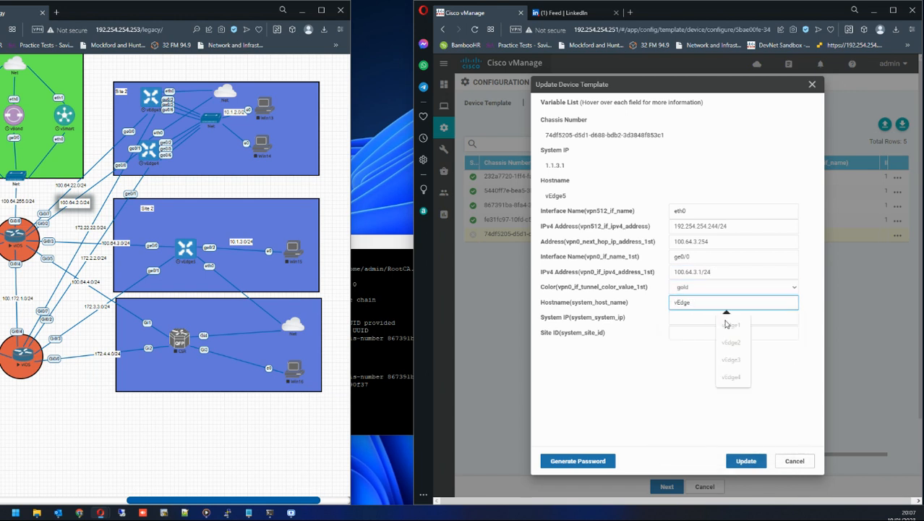
pyautogui.write('5')
# Set vEdge5's system IP to 1.1.3.1 and site ID to 3, and update the device variables.
pyautogui.click(725, 318)
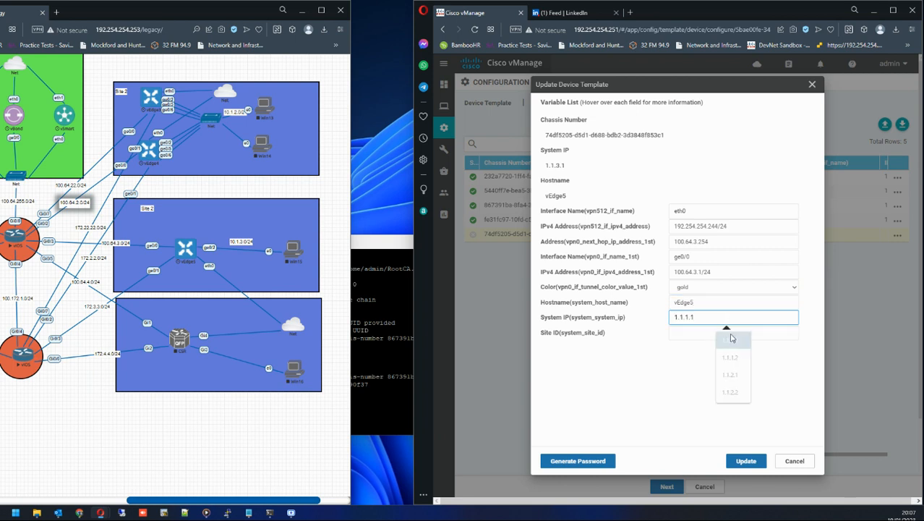
pyautogui.click(730, 340)
pyautogui.press('BackSpace')
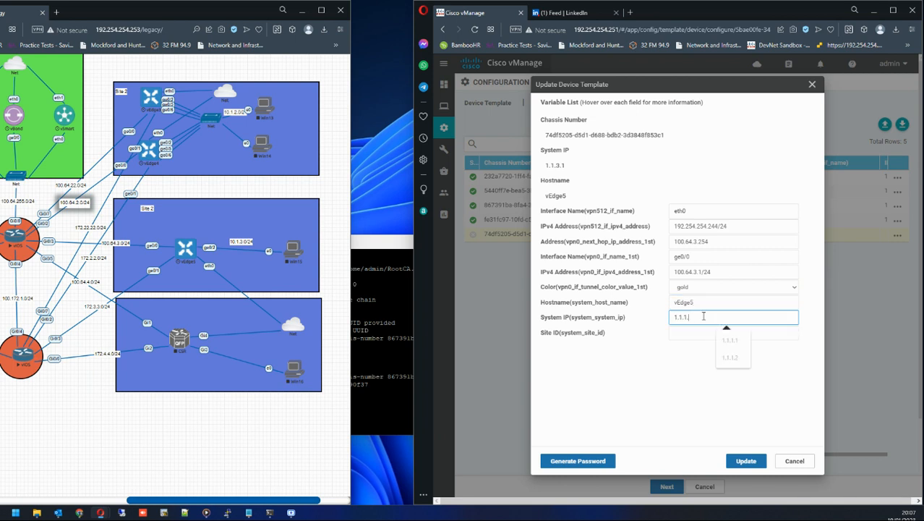
pyautogui.write('3.')
pyautogui.click(682, 332)
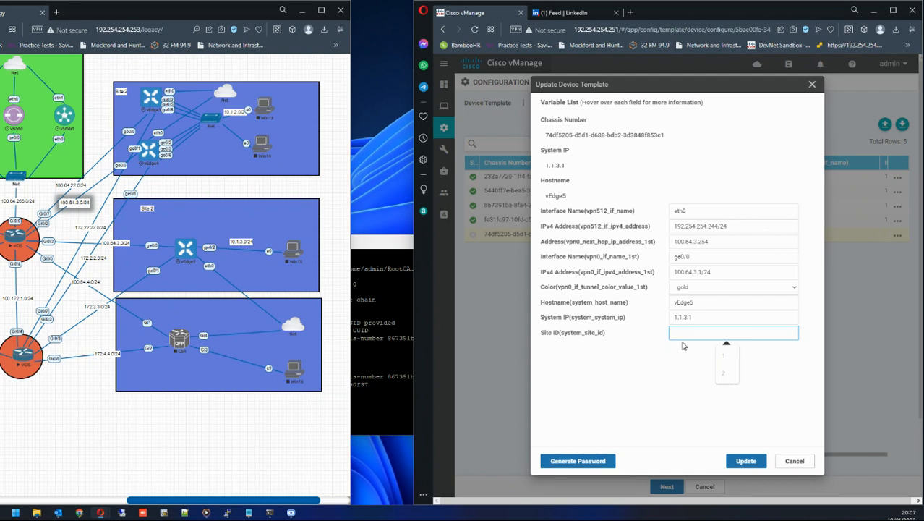
pyautogui.write('3')
pyautogui.click(746, 461)
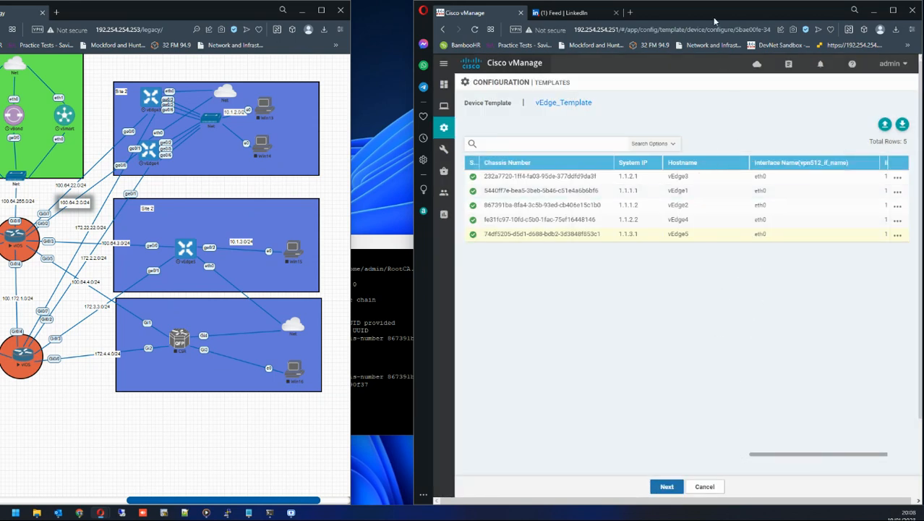
# Maximize the browser, continue to the configuration preview, and open the config diff for vEdge3.
pyautogui.click(895, 10)
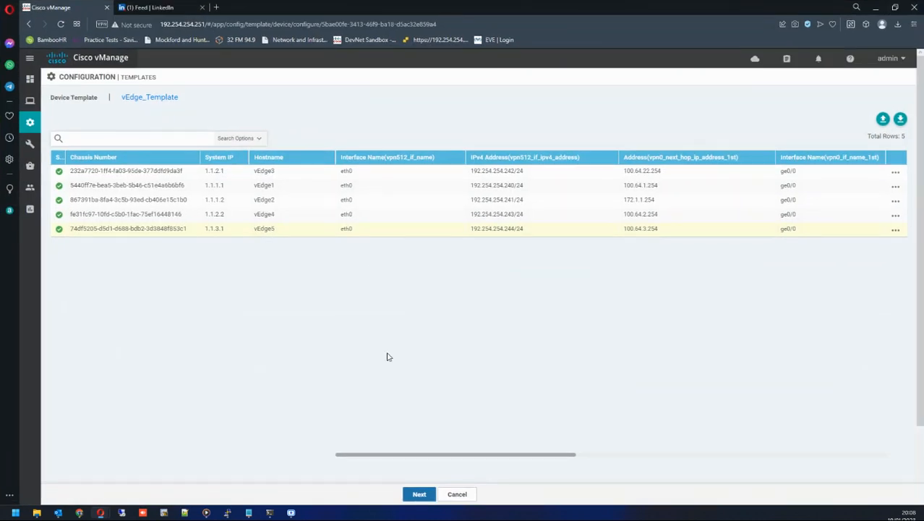
pyautogui.click(418, 494)
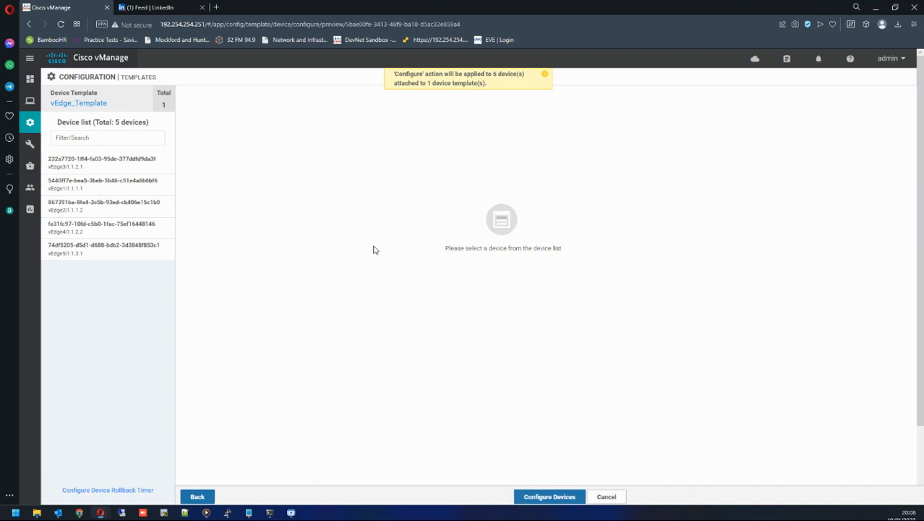
pyautogui.click(116, 165)
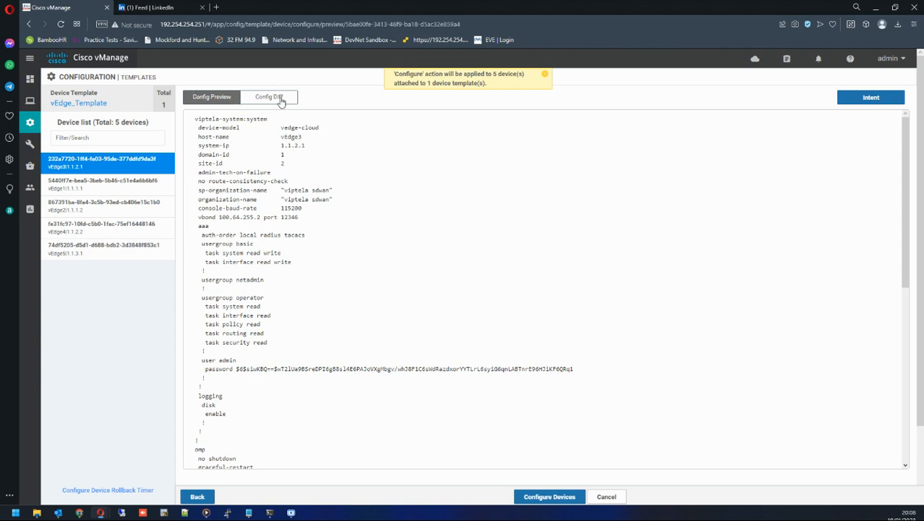
pyautogui.click(282, 102)
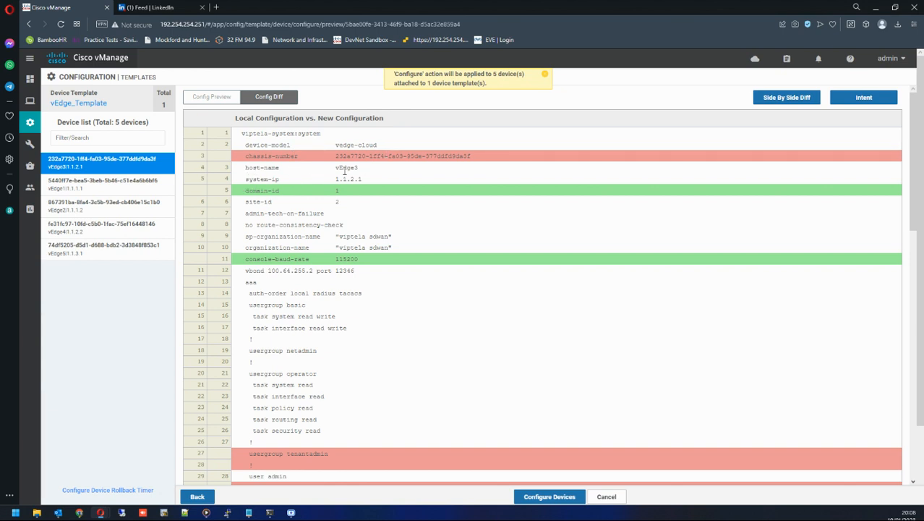
# Examine vEdge3's system, AAA and admin password changes in the config diff.
pyautogui.moveTo(247, 168); pyautogui.dragTo(407, 181)
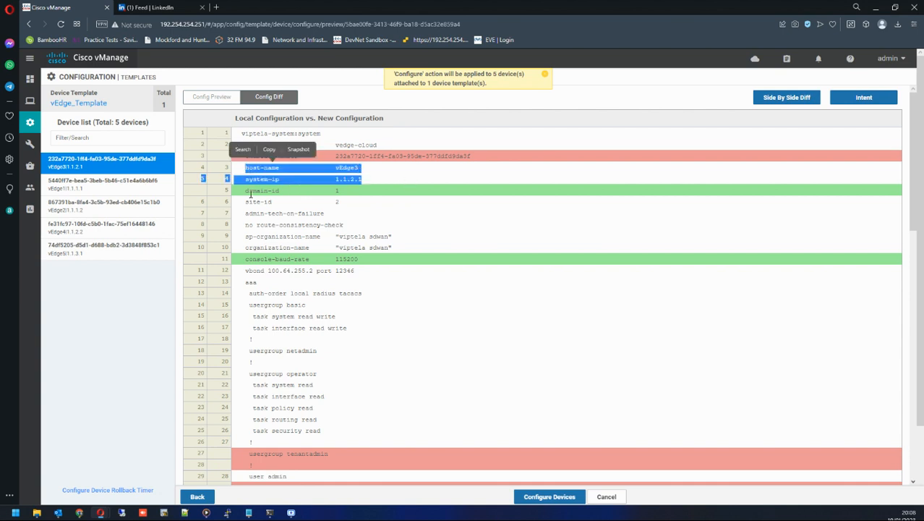
pyautogui.moveTo(244, 191); pyautogui.dragTo(373, 198)
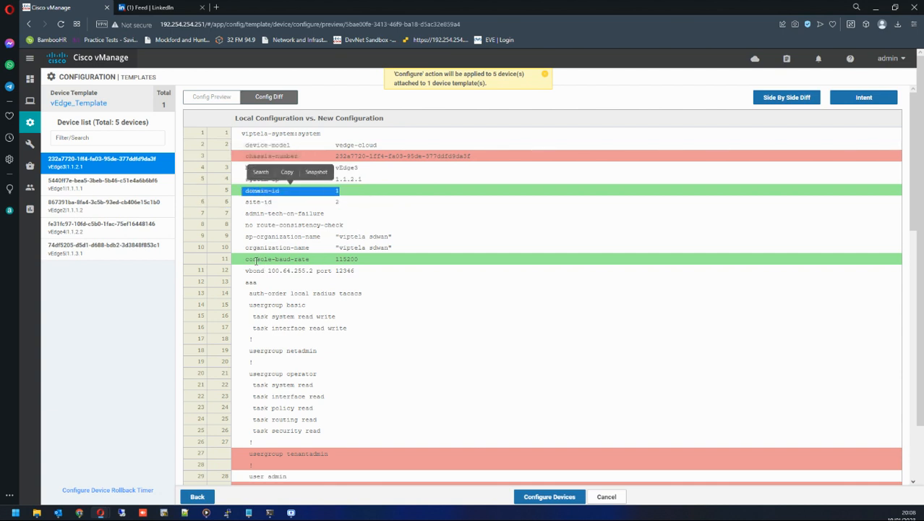
pyautogui.moveTo(255, 262); pyautogui.dragTo(387, 265)
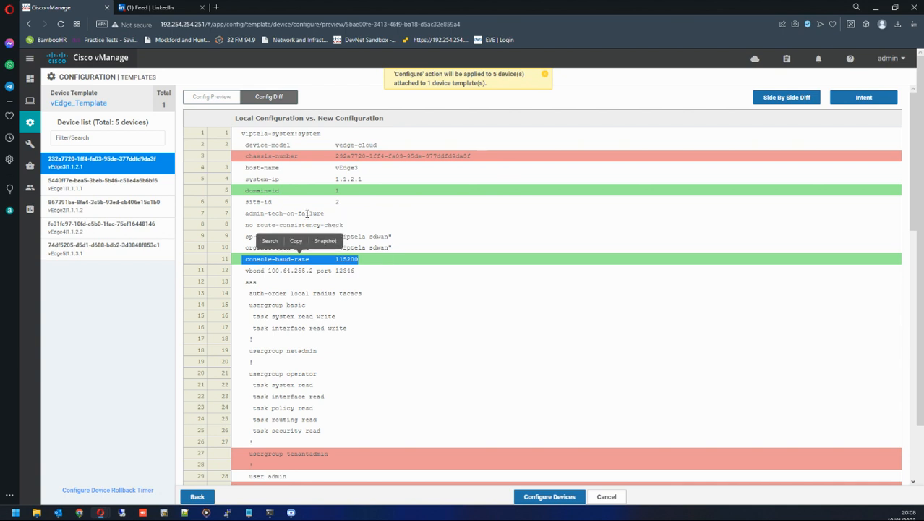
pyautogui.moveTo(248, 191); pyautogui.dragTo(364, 193)
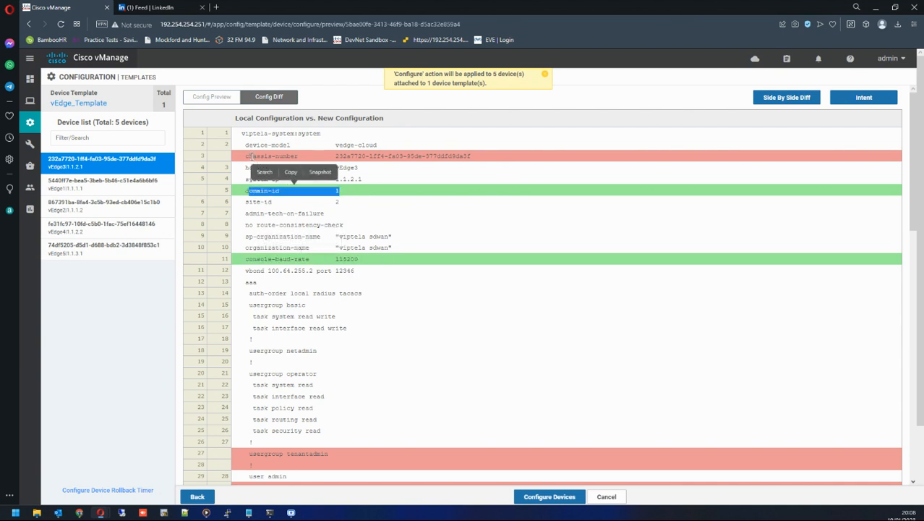
pyautogui.moveTo(248, 156); pyautogui.dragTo(476, 157)
pyautogui.scroll(-3, 483, 245)
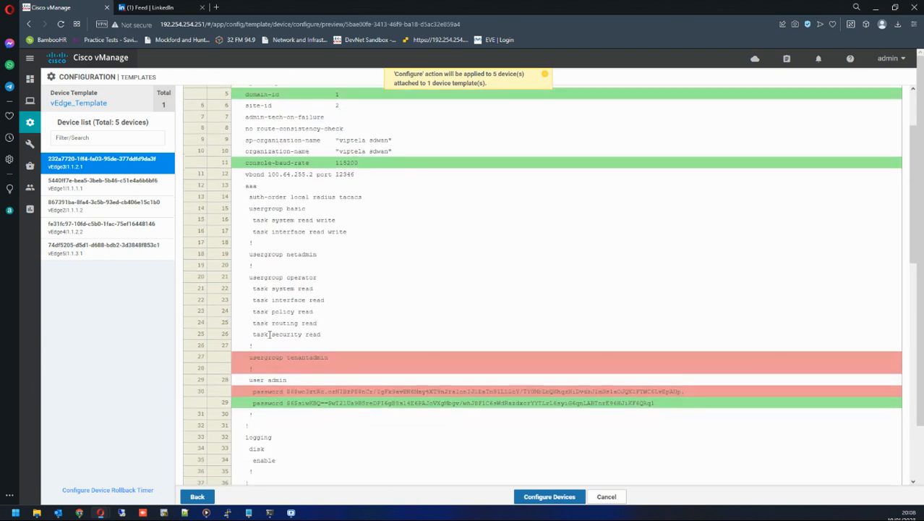
pyautogui.moveTo(246, 357); pyautogui.dragTo(340, 358)
pyautogui.moveTo(253, 391); pyautogui.dragTo(680, 391)
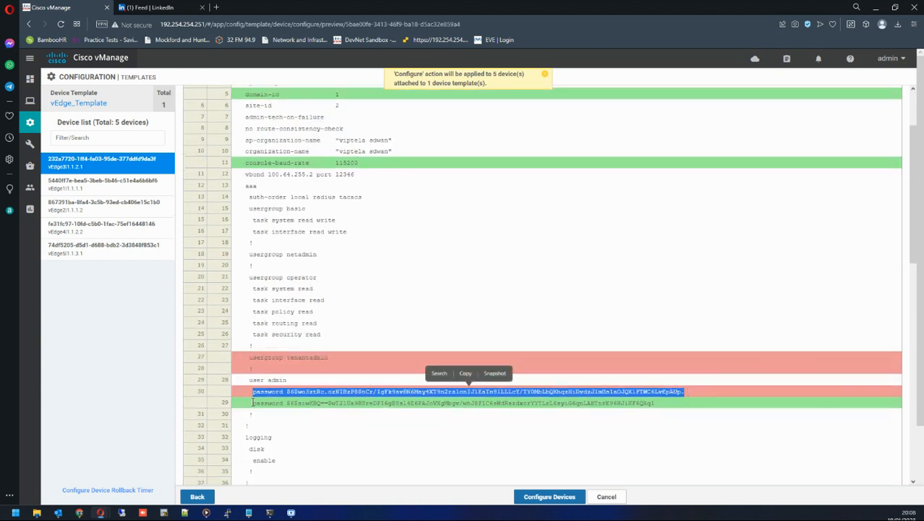
pyautogui.moveTo(253, 402); pyautogui.dragTo(625, 403)
# Examine vEdge3's IPsec authentication, VPN 0 and VPN 512 interface changes in the config diff.
pyautogui.scroll(-5, 583, 368)
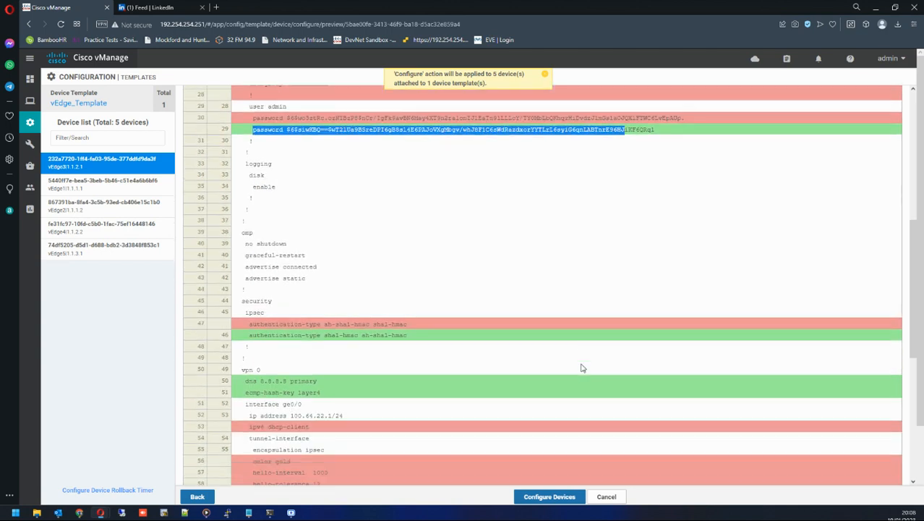
pyautogui.scroll(-2, 583, 368)
pyautogui.moveTo(243, 224); pyautogui.dragTo(448, 227)
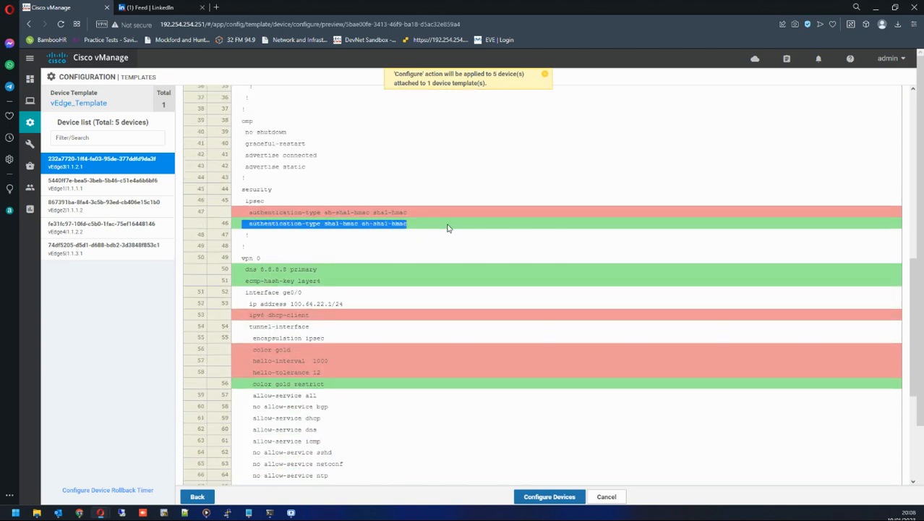
pyautogui.click(326, 226)
pyautogui.moveTo(324, 224); pyautogui.dragTo(341, 224)
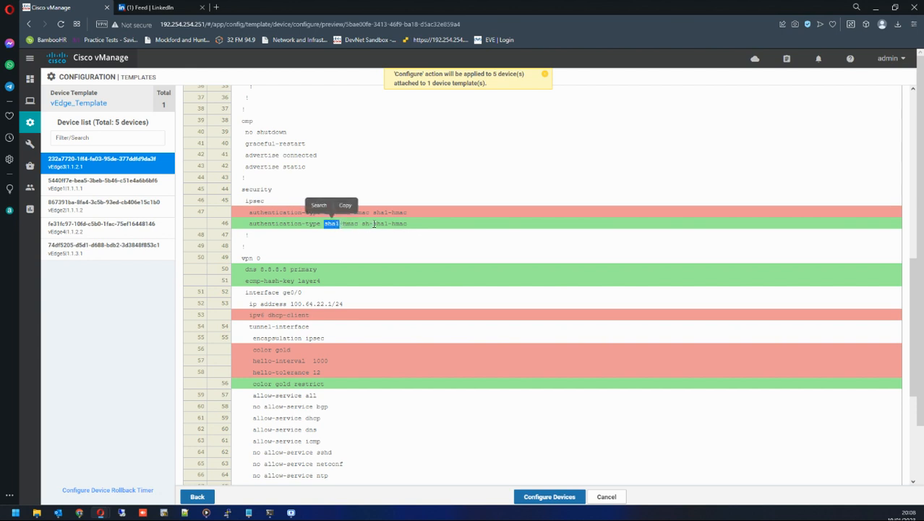
pyautogui.doubleClick(374, 224)
pyautogui.moveTo(249, 270); pyautogui.dragTo(323, 274)
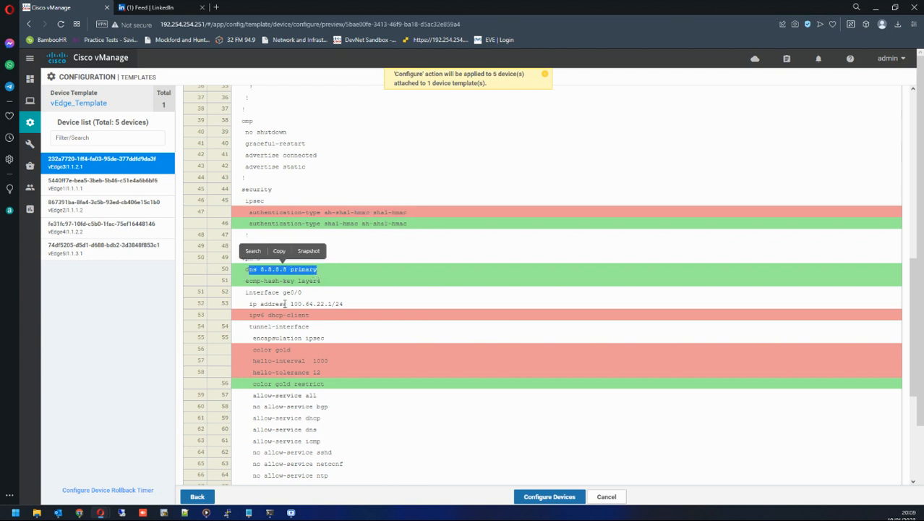
pyautogui.scroll(-1, 285, 304)
pyautogui.moveTo(241, 267); pyautogui.dragTo(333, 270)
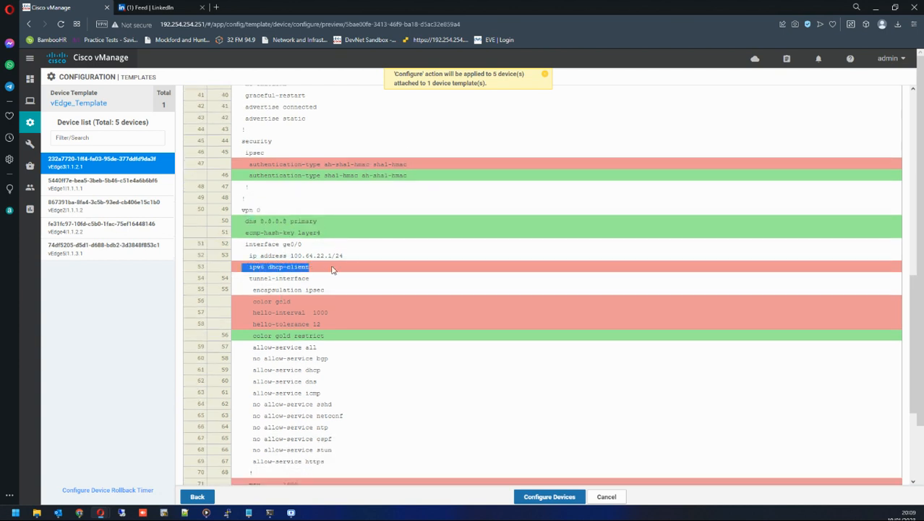
pyautogui.moveTo(247, 301); pyautogui.dragTo(331, 312)
pyautogui.click(253, 335)
pyautogui.moveTo(253, 335); pyautogui.dragTo(355, 339)
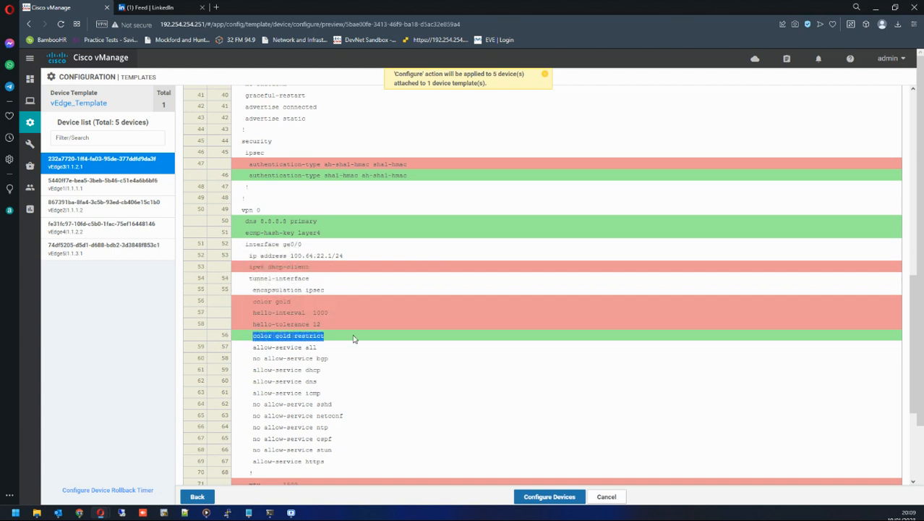
pyautogui.scroll(-3, 335, 340)
pyautogui.moveTo(244, 340); pyautogui.dragTo(338, 342)
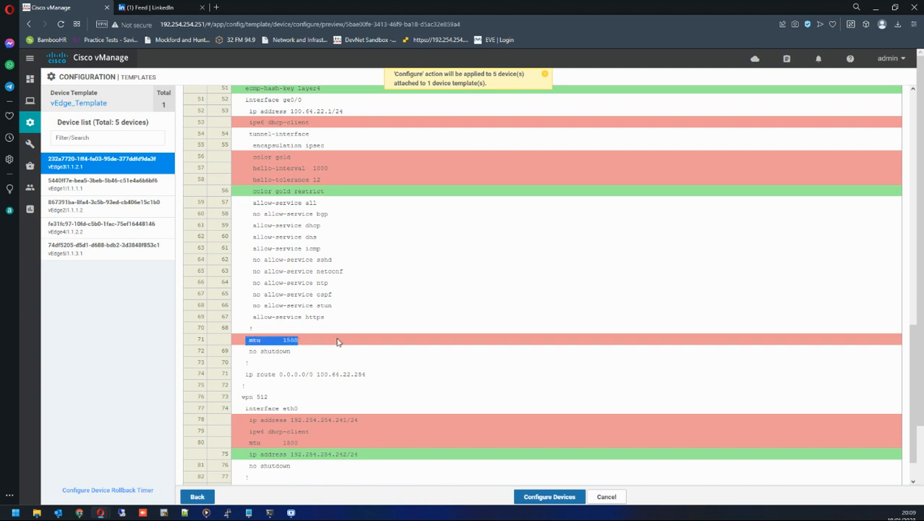
pyautogui.scroll(-2, 326, 353)
pyautogui.moveTo(239, 377); pyautogui.dragTo(396, 402)
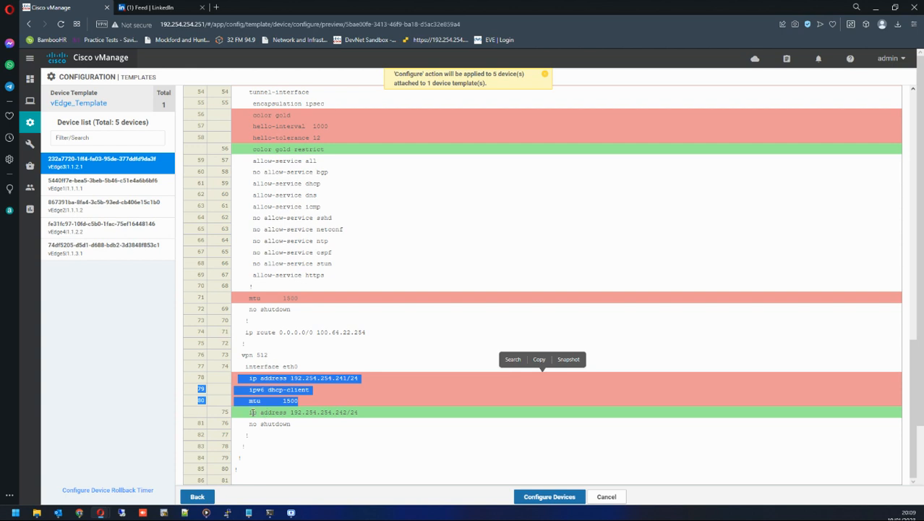
pyautogui.moveTo(251, 413); pyautogui.dragTo(405, 413)
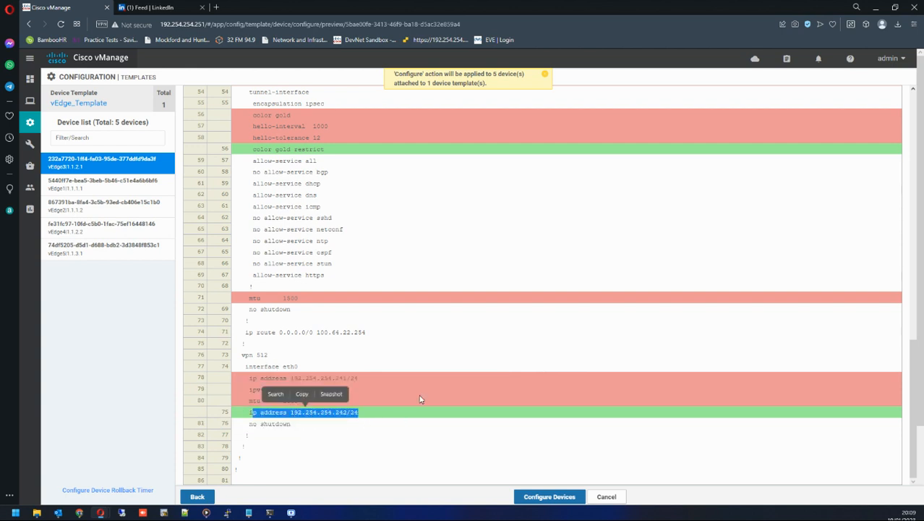
# Open vEdge1's config diff and examine its changed system, VPN 0 and VPN 512 lines.
pyautogui.moveTo(29, 143)
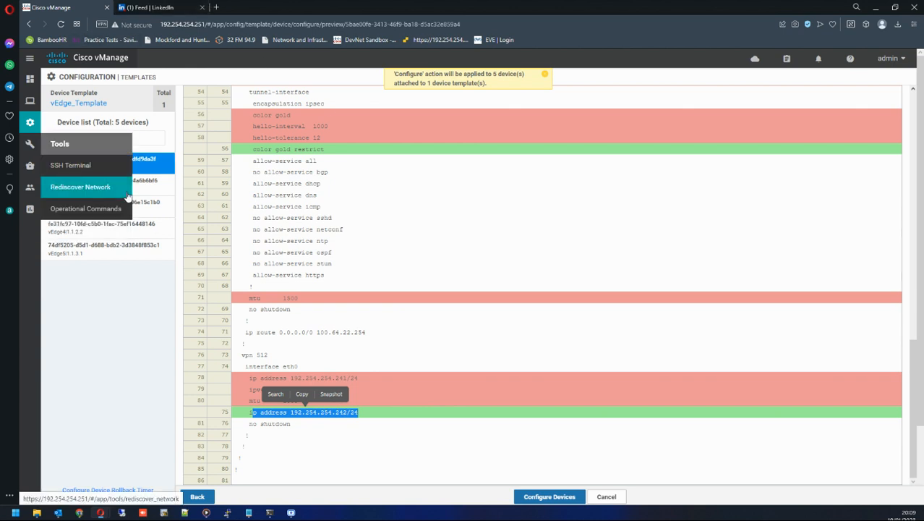
pyautogui.click(150, 185)
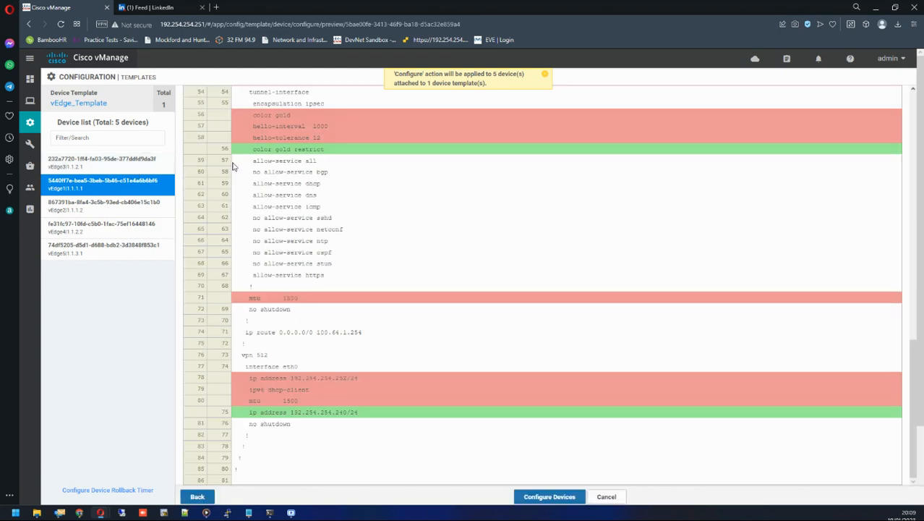
pyautogui.scroll(4, 339, 190)
pyautogui.scroll(6, 340, 189)
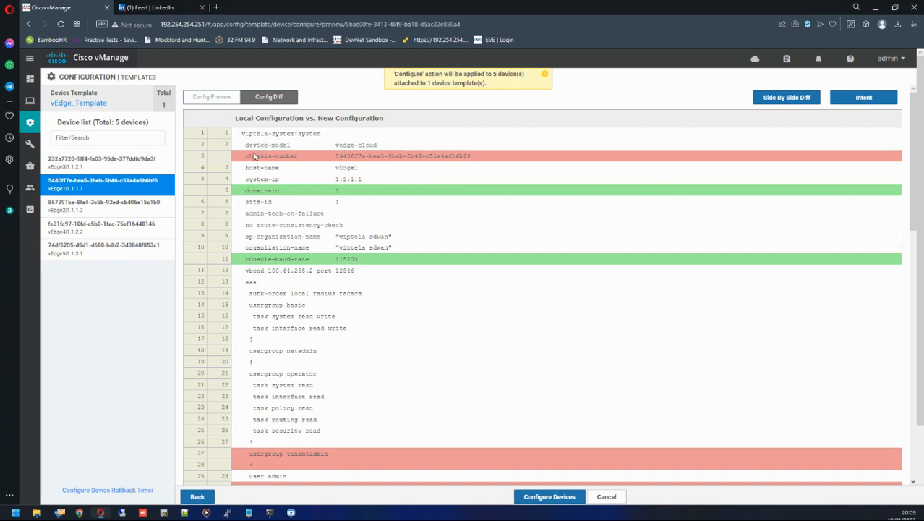
pyautogui.moveTo(247, 157); pyautogui.dragTo(392, 157)
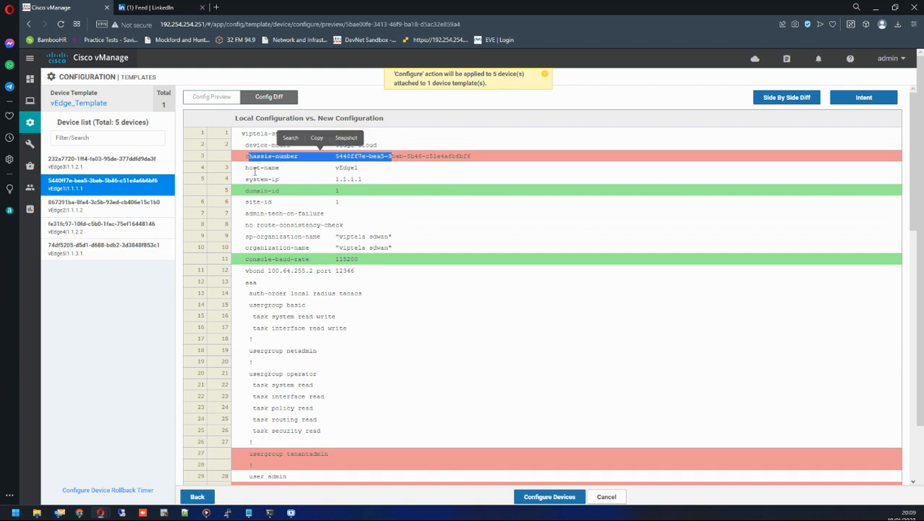
pyautogui.moveTo(245, 166); pyautogui.dragTo(358, 186)
pyautogui.moveTo(248, 201); pyautogui.dragTo(394, 249)
pyautogui.scroll(-2, 394, 249)
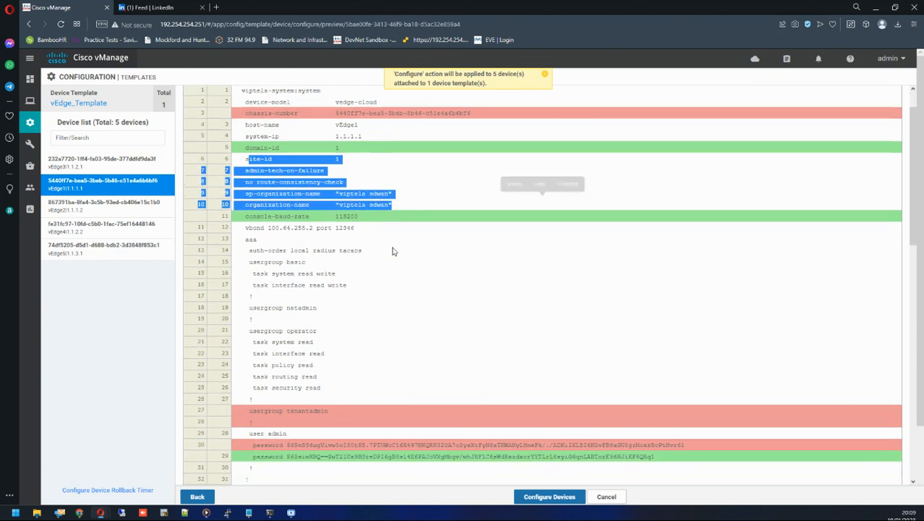
pyautogui.click(253, 177)
pyautogui.moveTo(253, 177); pyautogui.dragTo(384, 337)
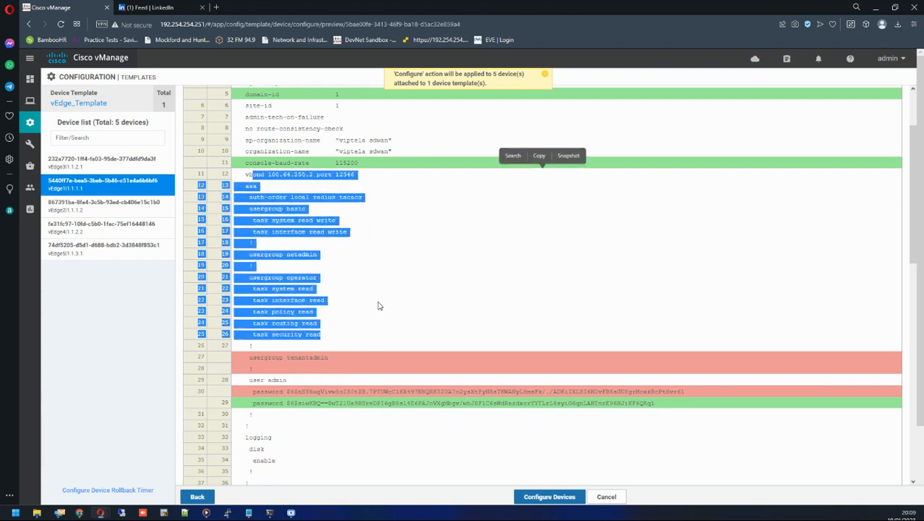
pyautogui.scroll(-3, 369, 297)
pyautogui.scroll(-5, 287, 329)
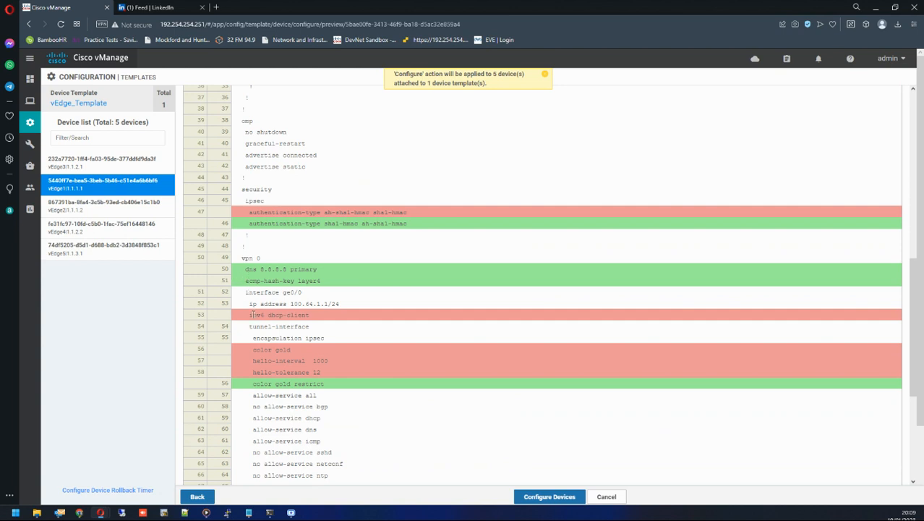
pyautogui.moveTo(252, 315); pyautogui.dragTo(310, 316)
pyautogui.scroll(-3, 307, 311)
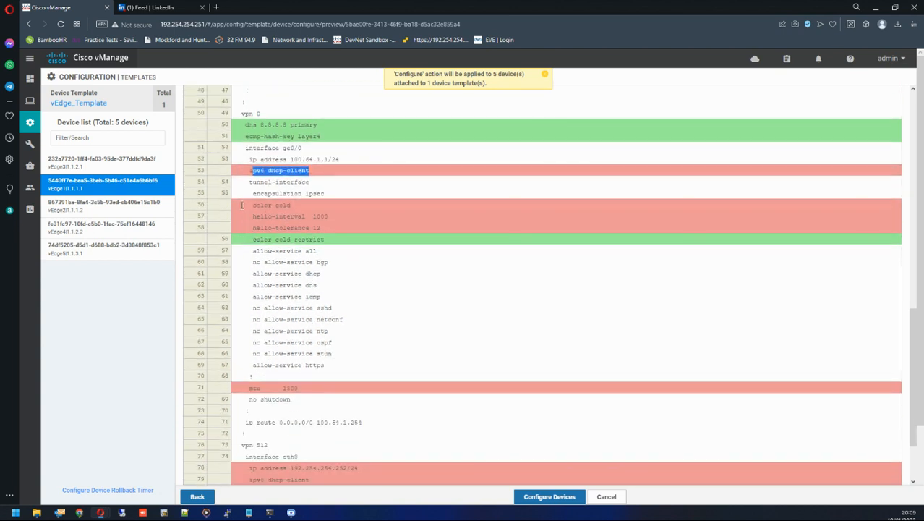
pyautogui.moveTo(242, 205); pyautogui.dragTo(328, 231)
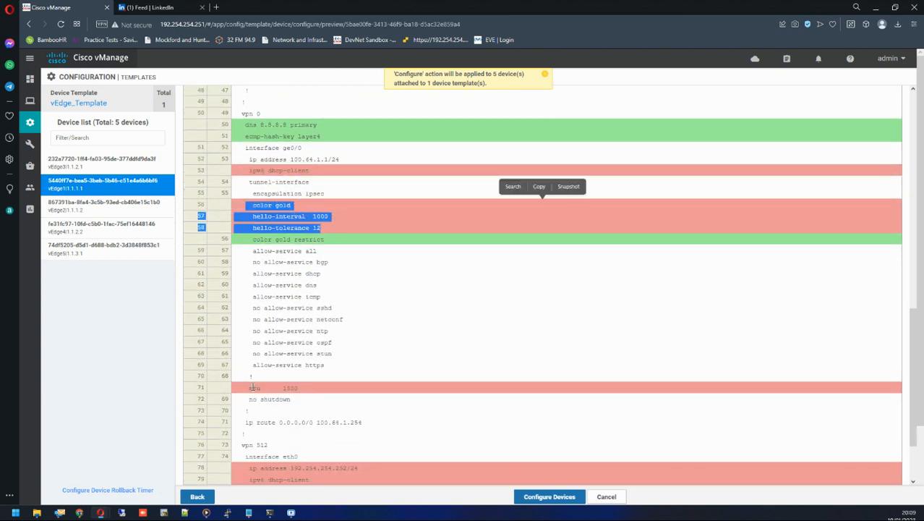
pyautogui.moveTo(251, 388); pyautogui.dragTo(329, 402)
pyautogui.scroll(-2, 311, 389)
pyautogui.moveTo(246, 414); pyautogui.dragTo(380, 420)
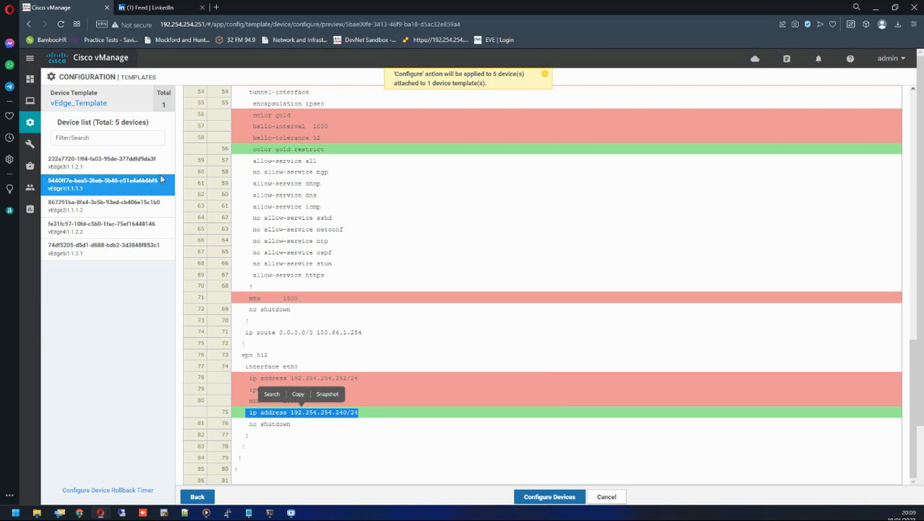
# Return to vEdge3's config diff and examine its system section again.
pyautogui.click(126, 163)
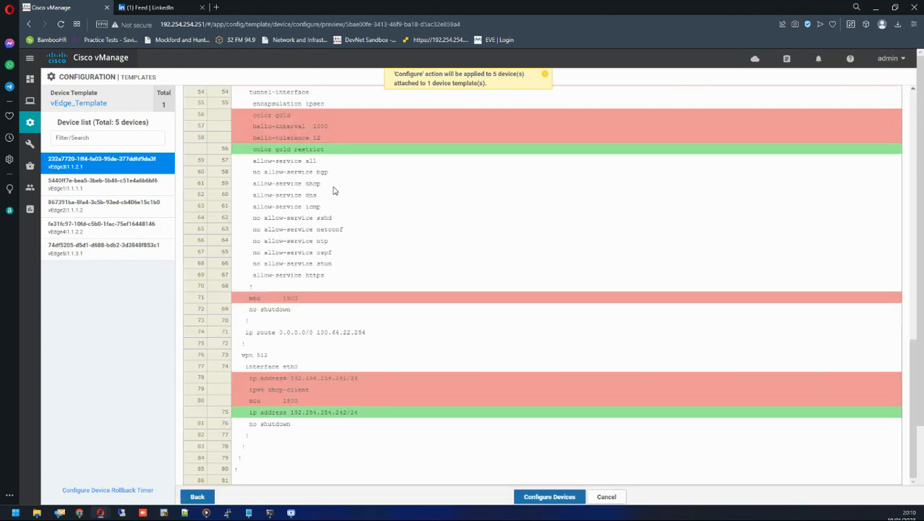
pyautogui.scroll(10, 418, 211)
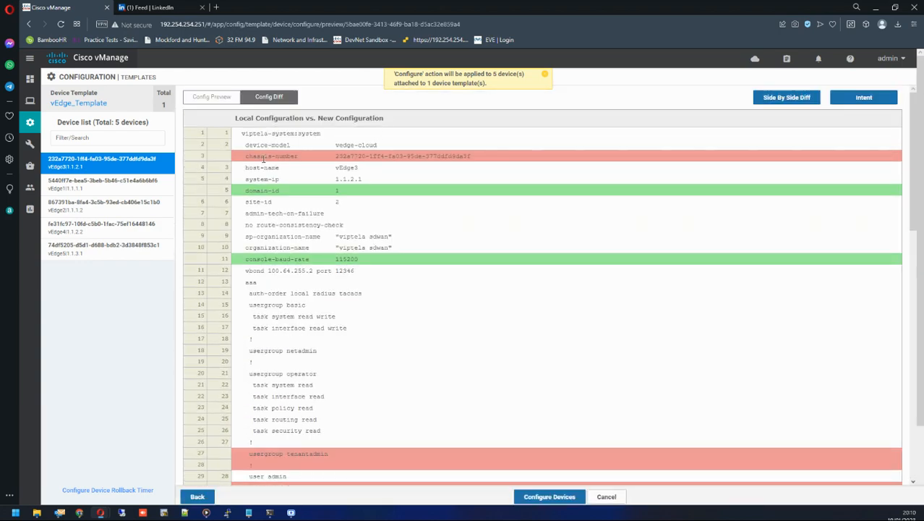
pyautogui.moveTo(263, 158); pyautogui.dragTo(425, 158)
# Open vEdge2's config diff and examine its VPN 0 and VPN 512 changes.
pyautogui.click(109, 210)
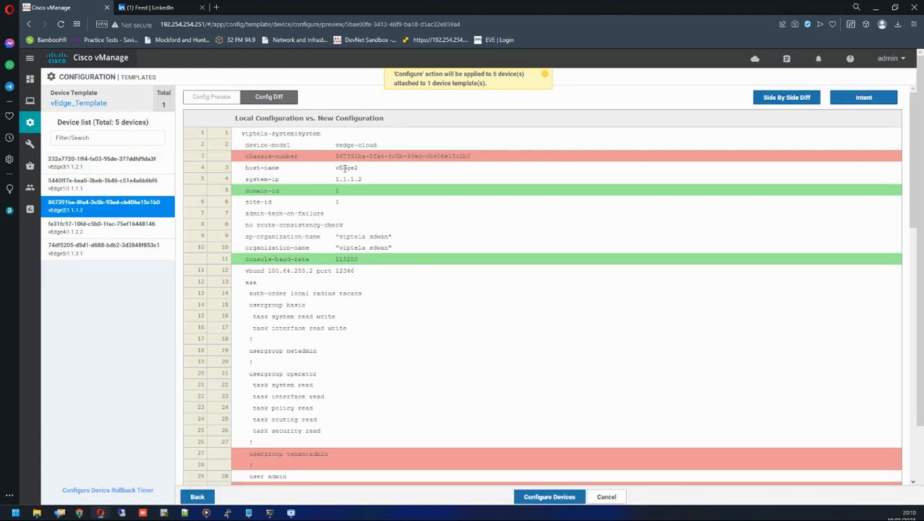
pyautogui.scroll(-2, 354, 186)
pyautogui.scroll(-8, 355, 186)
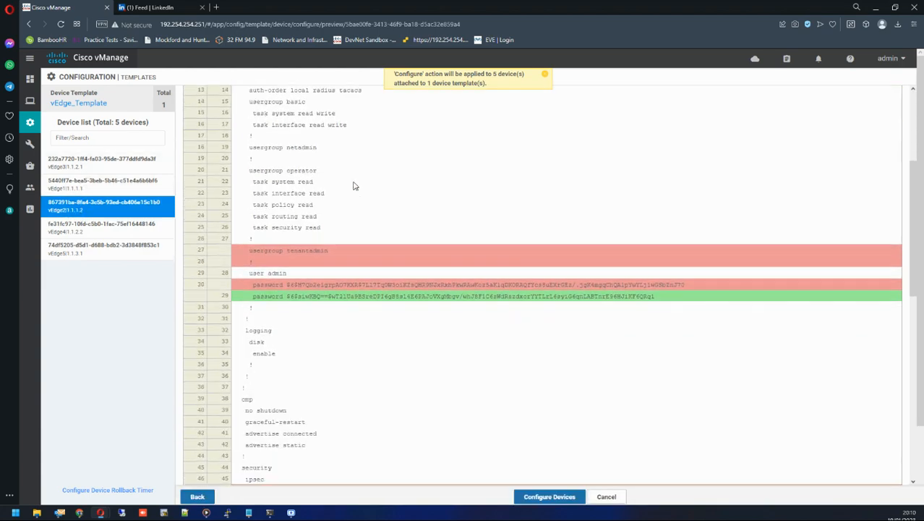
pyautogui.scroll(-6, 353, 186)
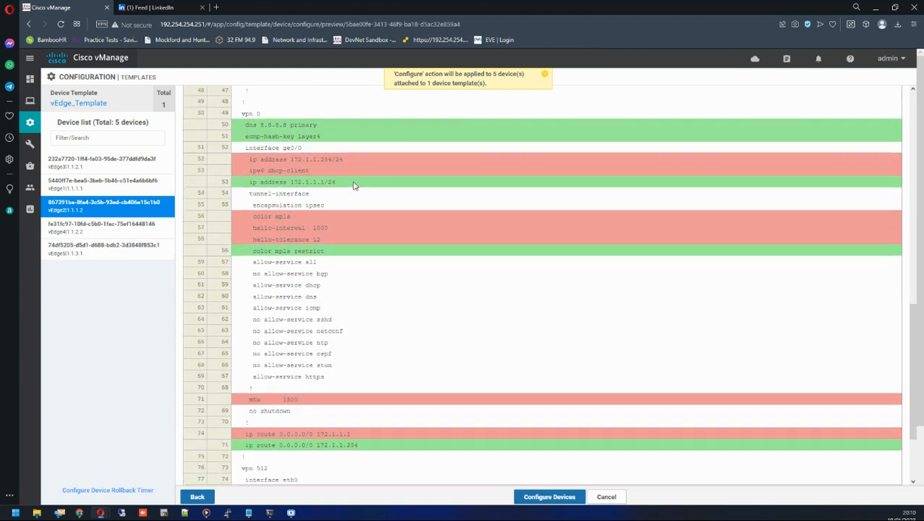
pyautogui.scroll(-2, 353, 186)
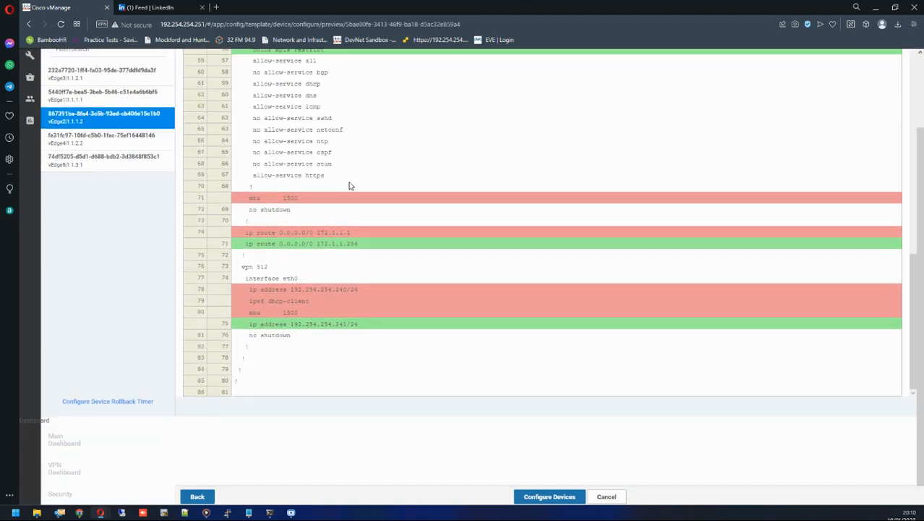
# Open vEdge4's and then vEdge5's config diffs and examine their changed lines.
pyautogui.click(142, 144)
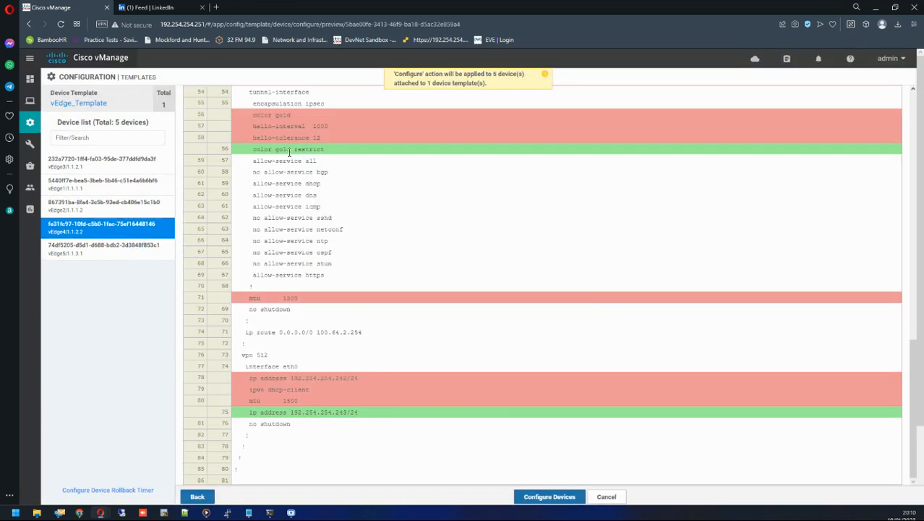
pyautogui.scroll(10, 288, 150)
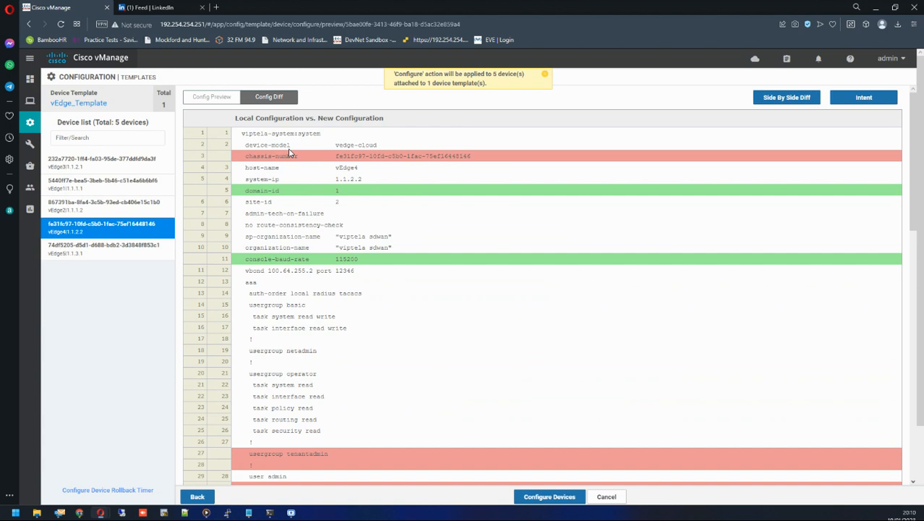
pyautogui.scroll(-7, 288, 152)
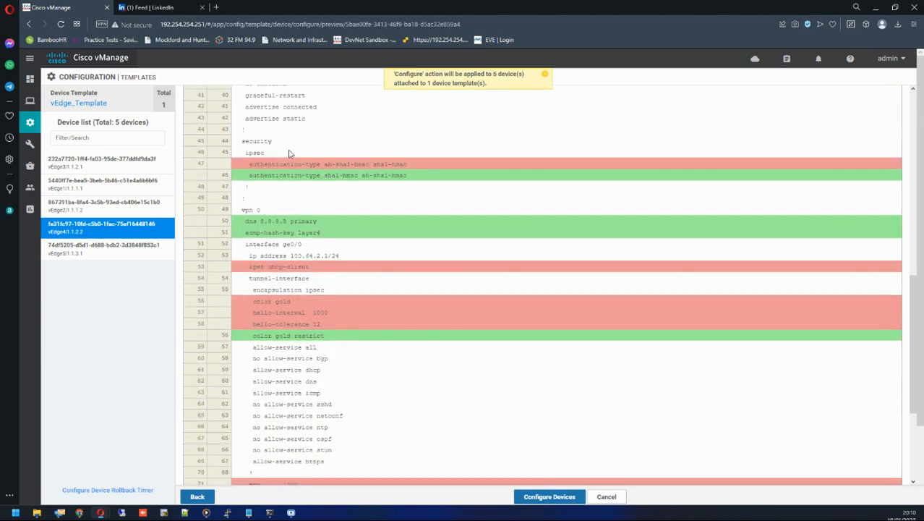
pyautogui.scroll(-10, 288, 153)
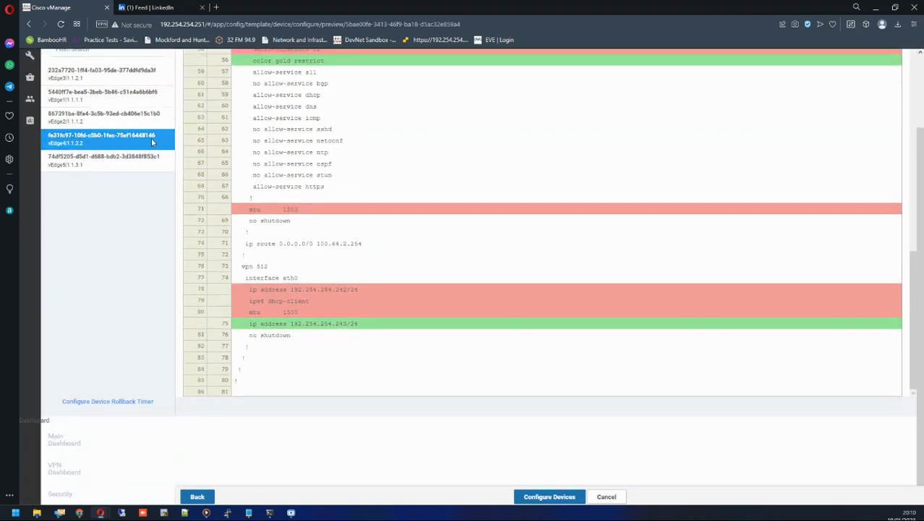
pyautogui.click(128, 165)
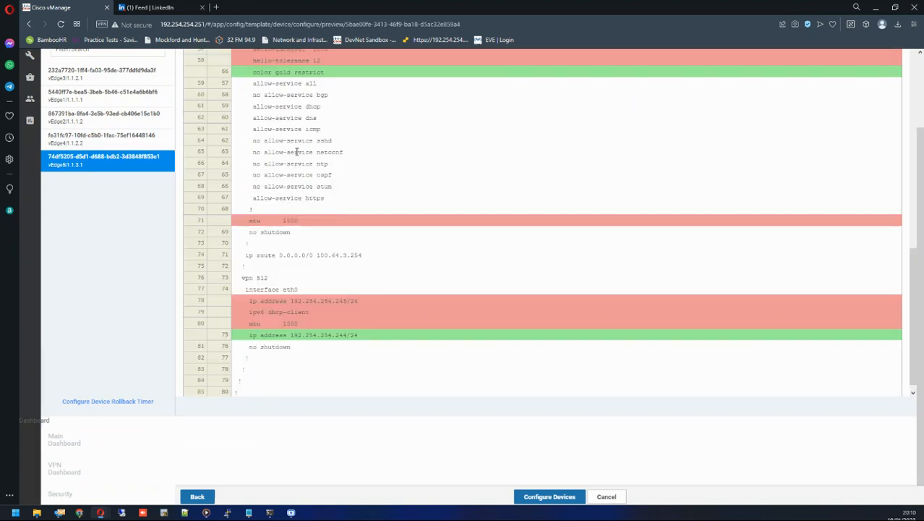
# Examine the site-id and domain-id lines in vEdge5's config diff.
pyautogui.scroll(15, 296, 152)
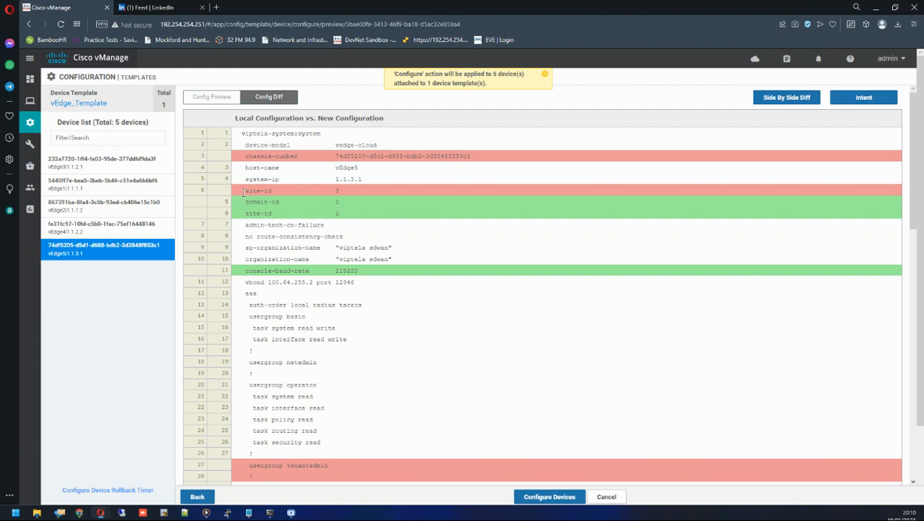
pyautogui.moveTo(244, 191); pyautogui.dragTo(355, 195)
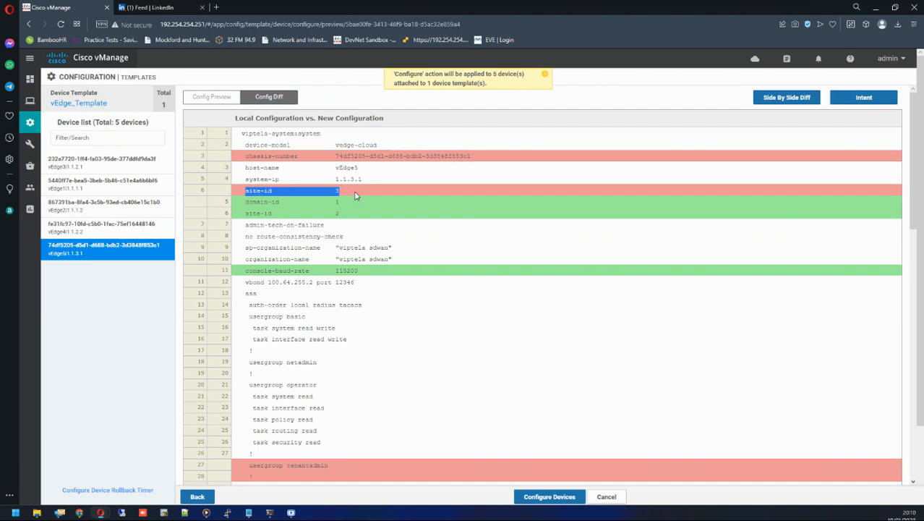
pyautogui.moveTo(248, 214); pyautogui.dragTo(364, 217)
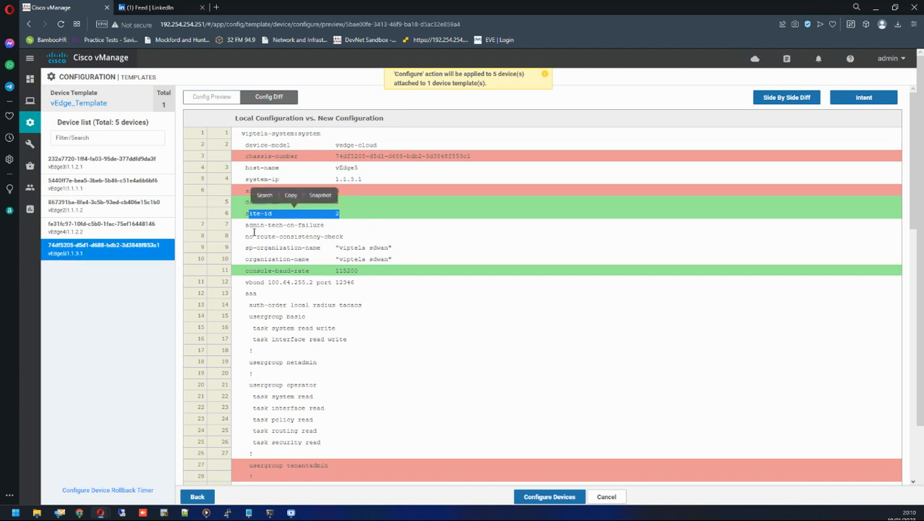
pyautogui.click(344, 211)
pyautogui.doubleClick(337, 191)
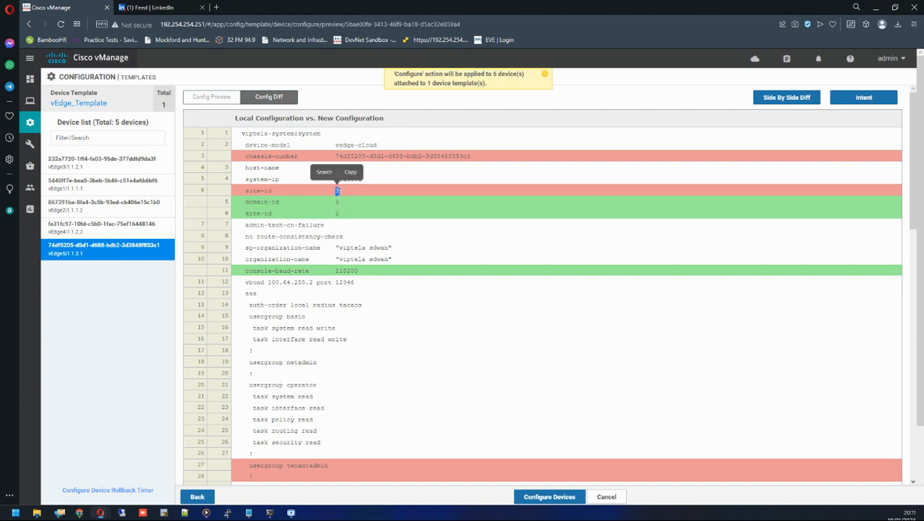
pyautogui.click(337, 203)
pyautogui.doubleClick(337, 213)
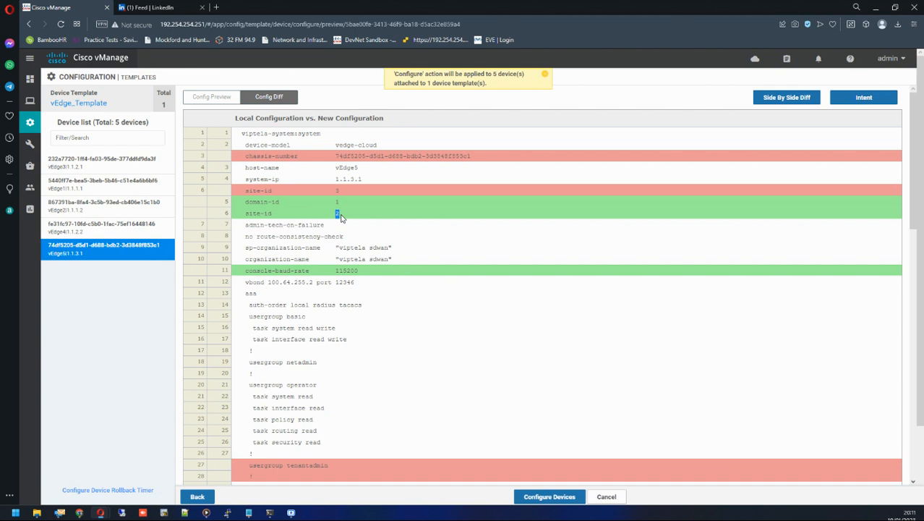
# Go back to the device list and edit vEdge5's variables, setting its Site ID to 3.
pyautogui.click(201, 498)
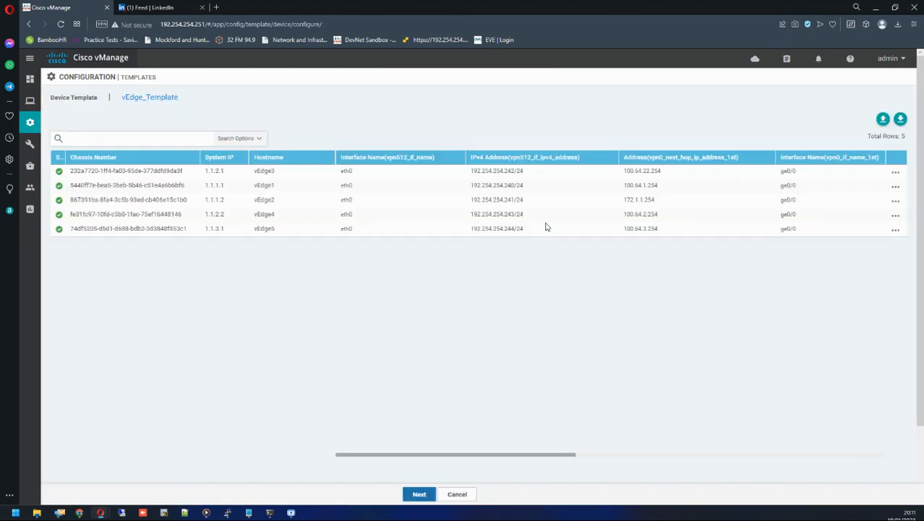
pyautogui.doubleClick(214, 229)
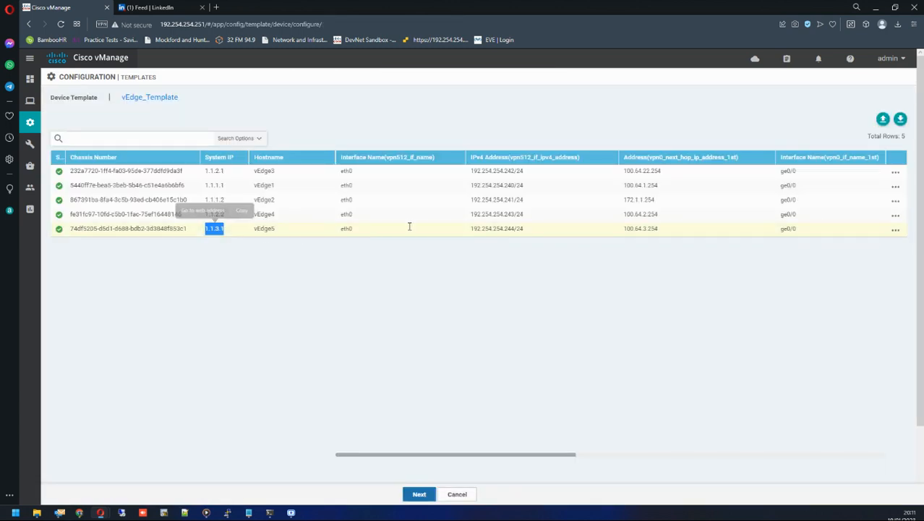
pyautogui.click(895, 229)
pyautogui.click(884, 251)
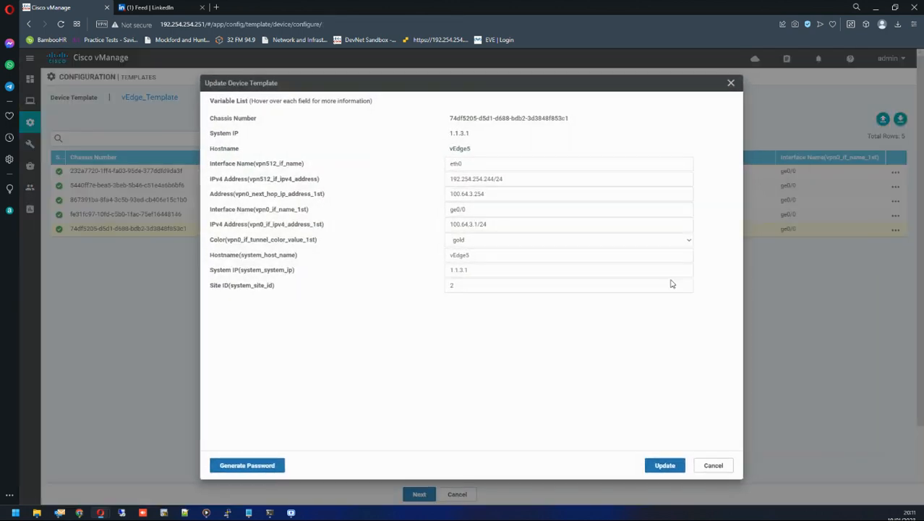
pyautogui.moveTo(465, 287); pyautogui.dragTo(435, 285)
pyautogui.write('3')
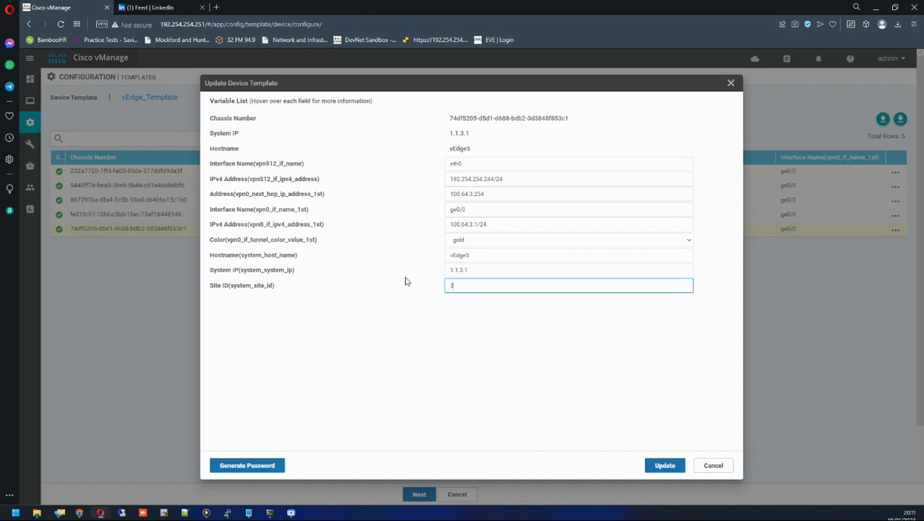
pyautogui.click(667, 464)
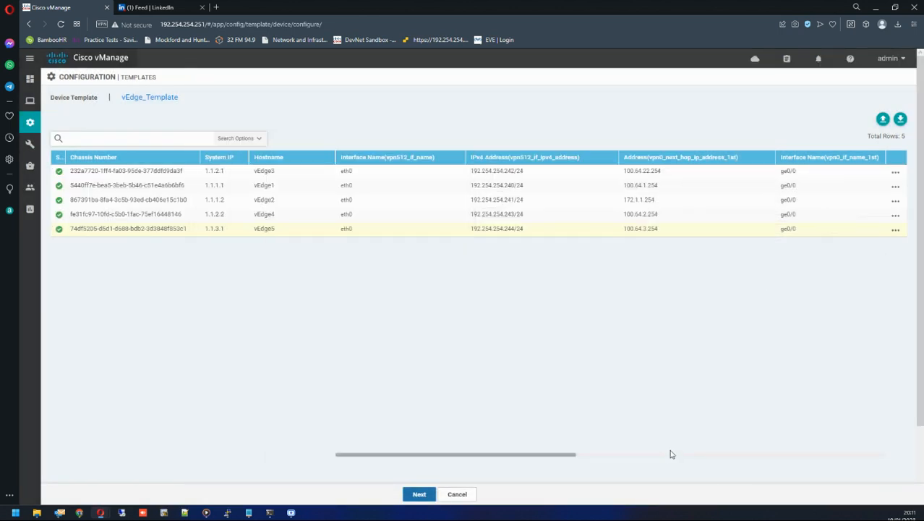
# Regenerate the preview and examine vEdge5's config diff from top to bottom.
pyautogui.click(419, 494)
pyautogui.click(105, 257)
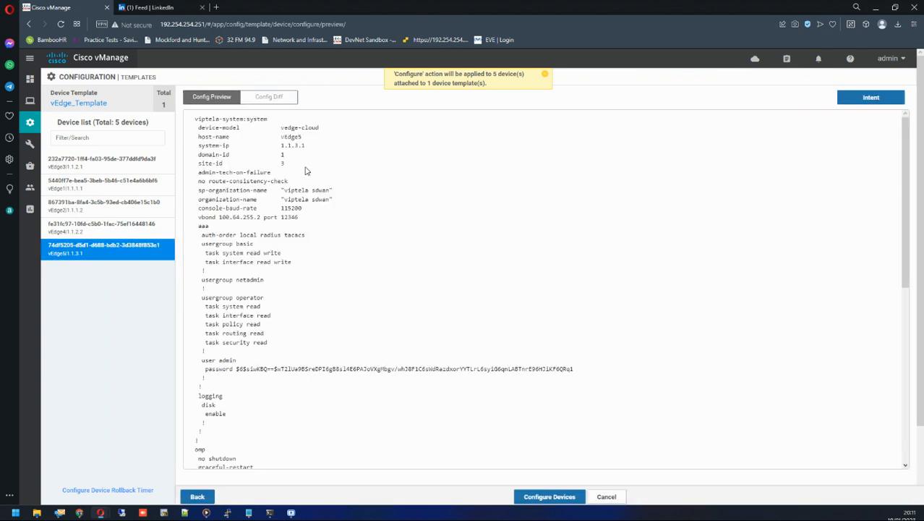
pyautogui.click(280, 97)
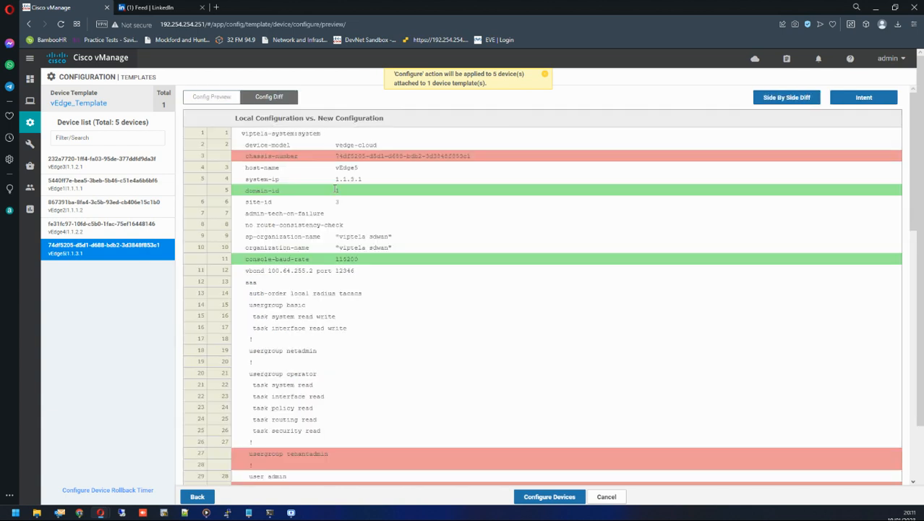
pyautogui.scroll(-5, 372, 225)
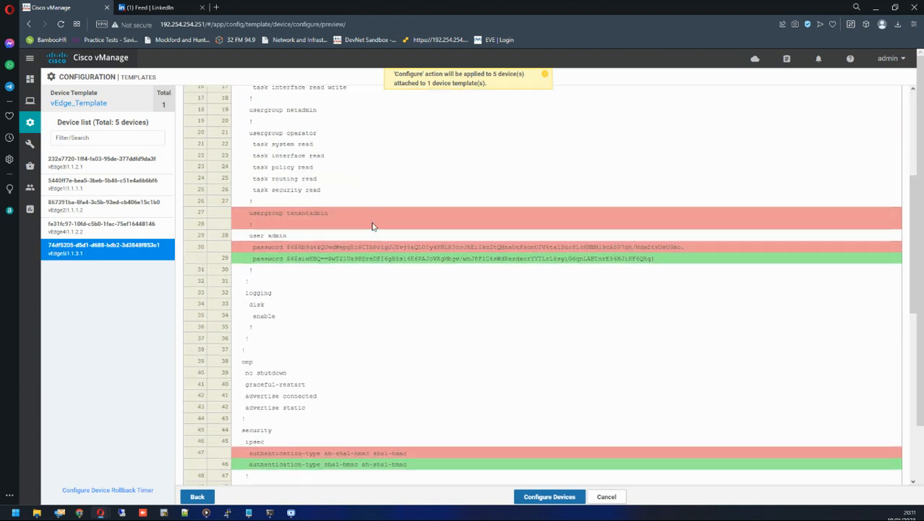
pyautogui.scroll(-7, 372, 226)
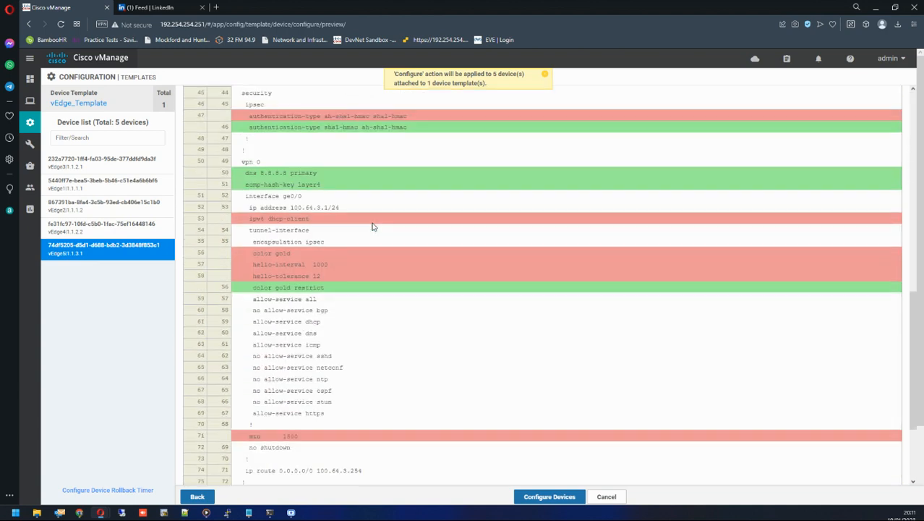
pyautogui.scroll(-3, 372, 226)
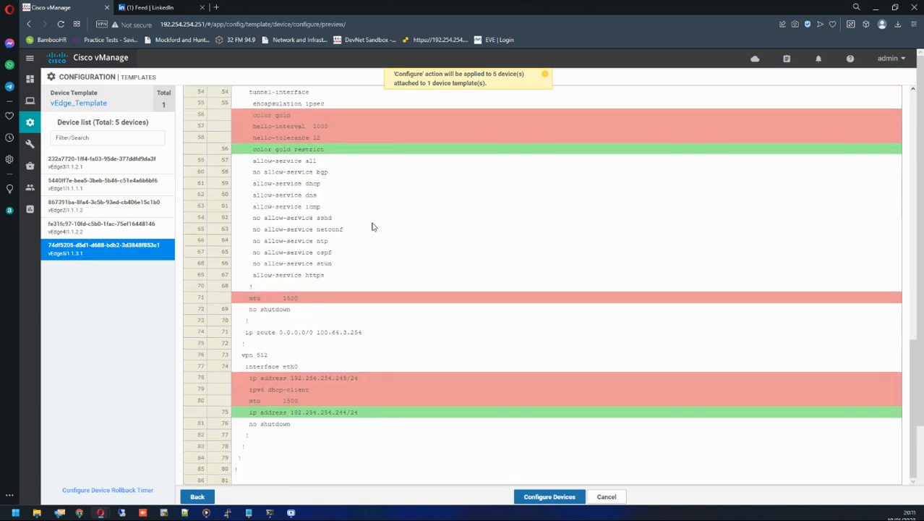
pyautogui.scroll(-3, 373, 227)
pyautogui.scroll(15, 372, 227)
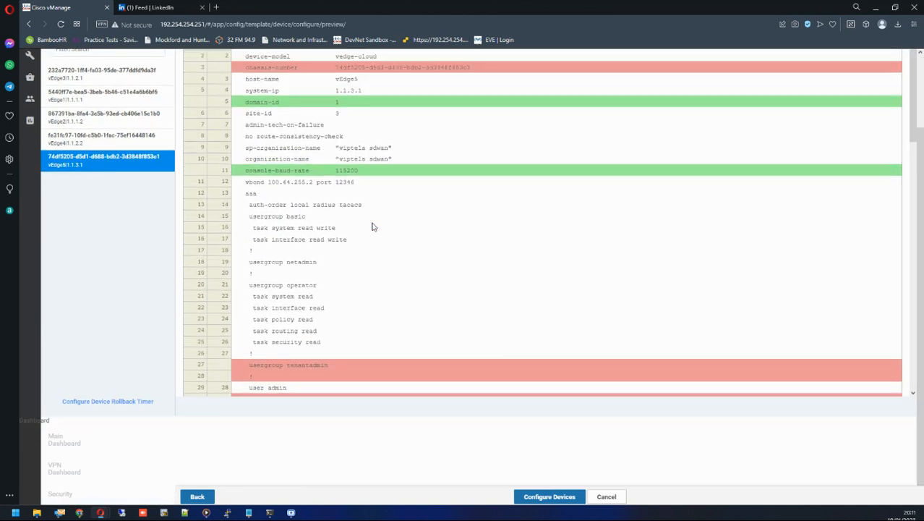
pyautogui.scroll(3, 373, 226)
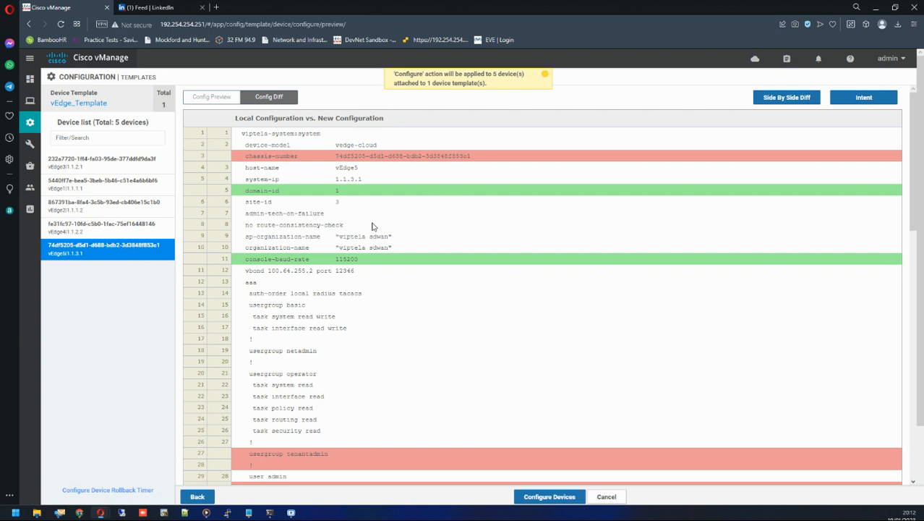
# Configure the devices, confirming the configuration changes on 5 devices.
pyautogui.click(544, 499)
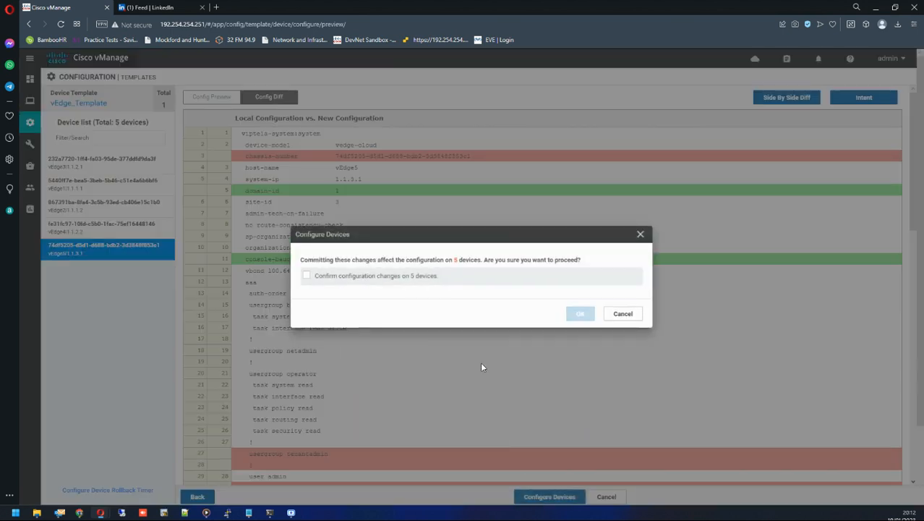
pyautogui.moveTo(302, 260); pyautogui.dragTo(583, 263)
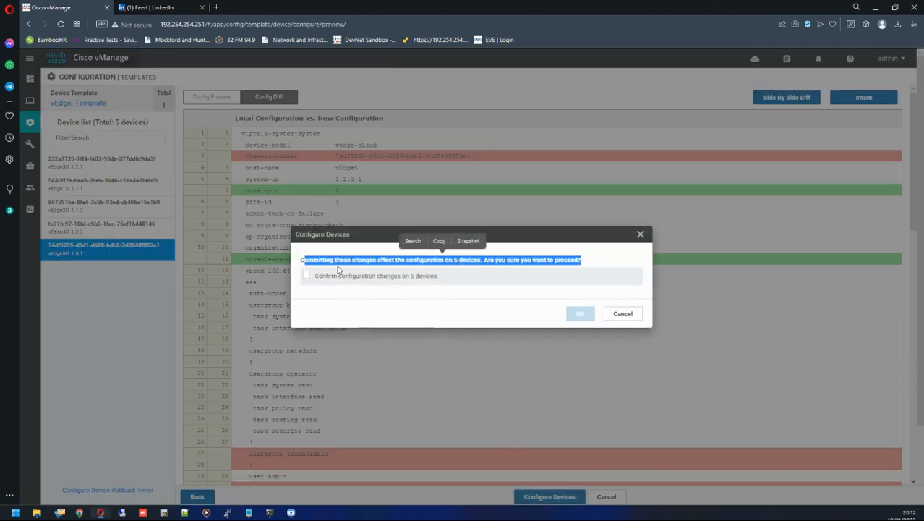
pyautogui.click(311, 277)
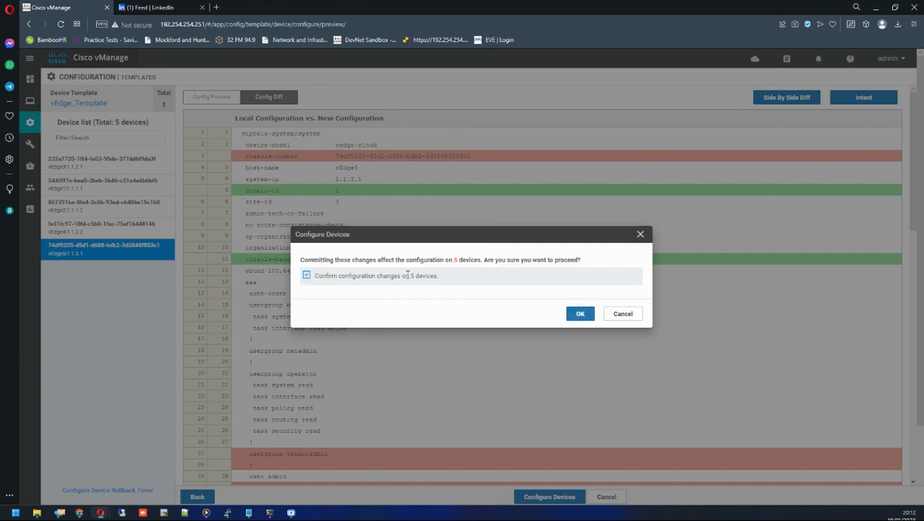
pyautogui.click(581, 313)
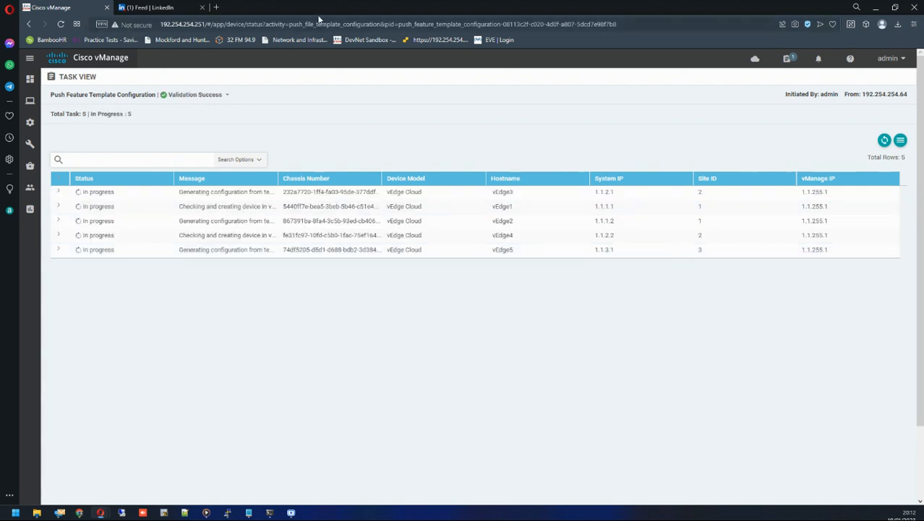
# Move the EVE Topology tab into the vManage browser window, maximize it and return to the vManage tab.
pyautogui.doubleClick(284, 5)
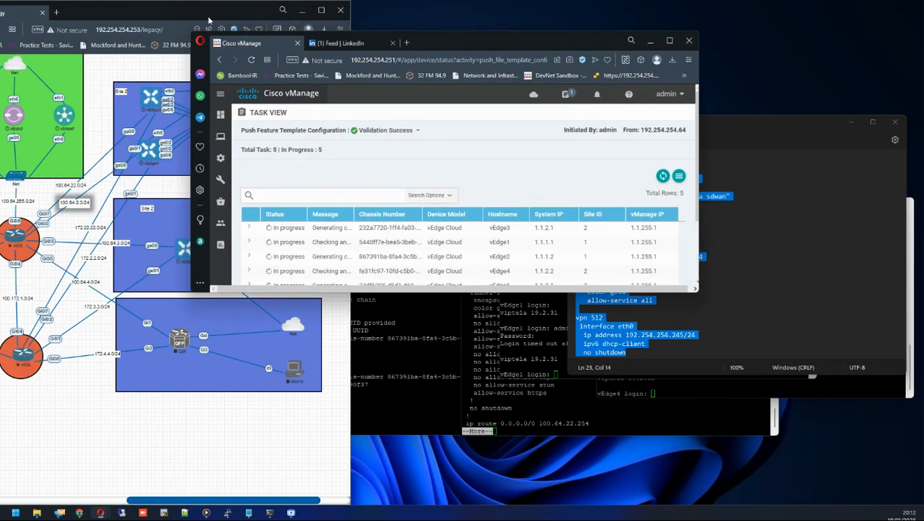
pyautogui.moveTo(87, 7); pyautogui.dragTo(156, 7)
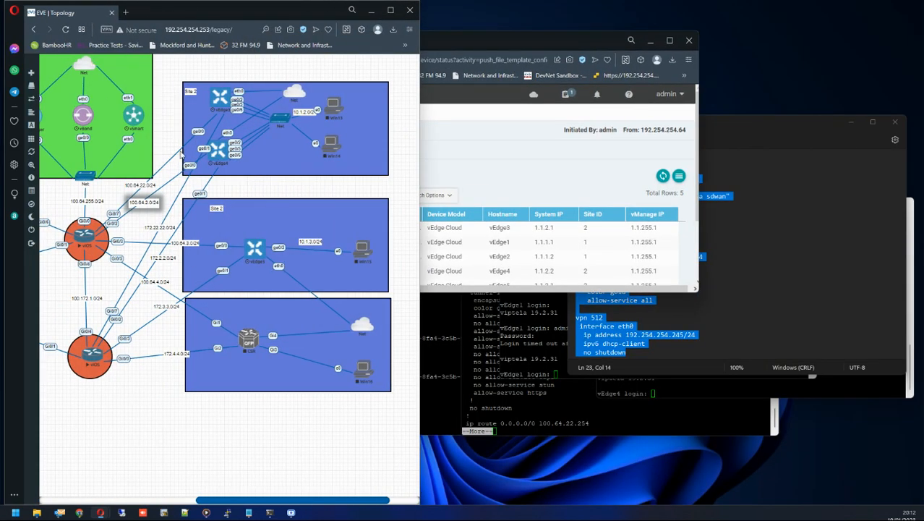
pyautogui.moveTo(490, 36); pyautogui.dragTo(658, 73)
pyautogui.click(370, 11)
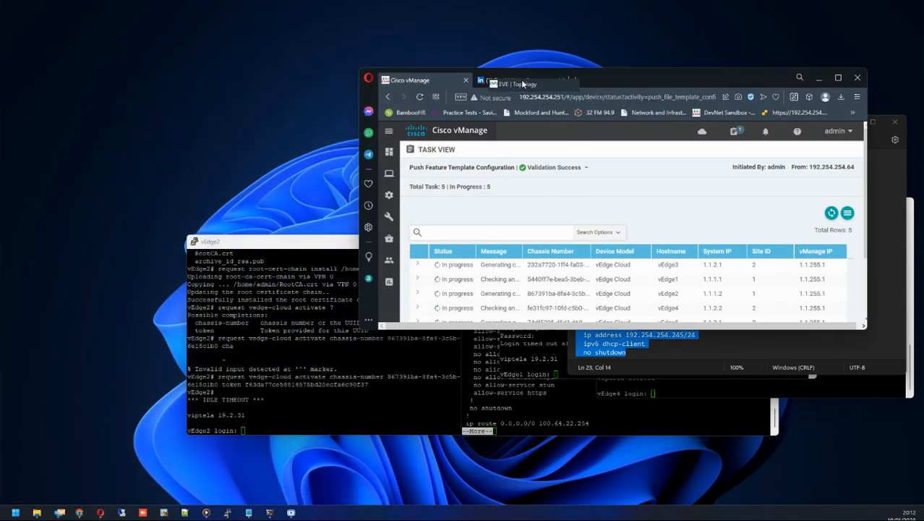
pyautogui.click(515, 84)
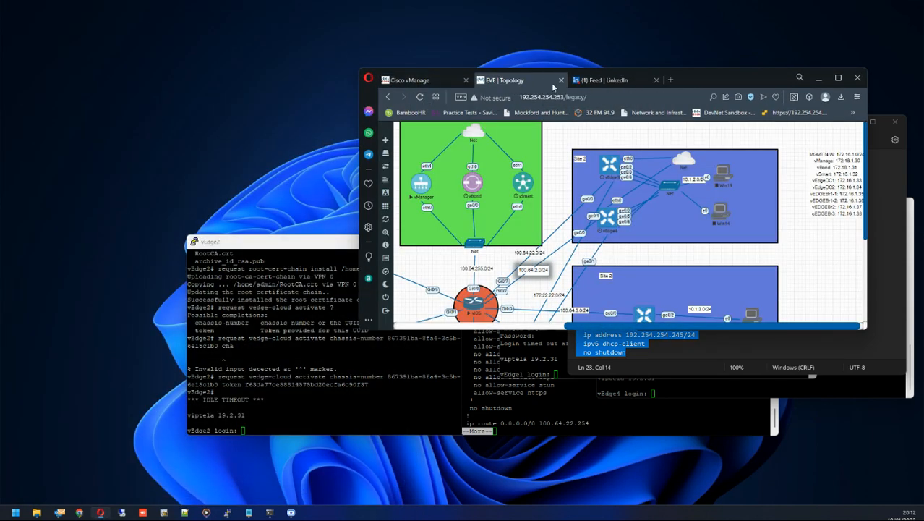
pyautogui.click(838, 78)
pyautogui.click(79, 8)
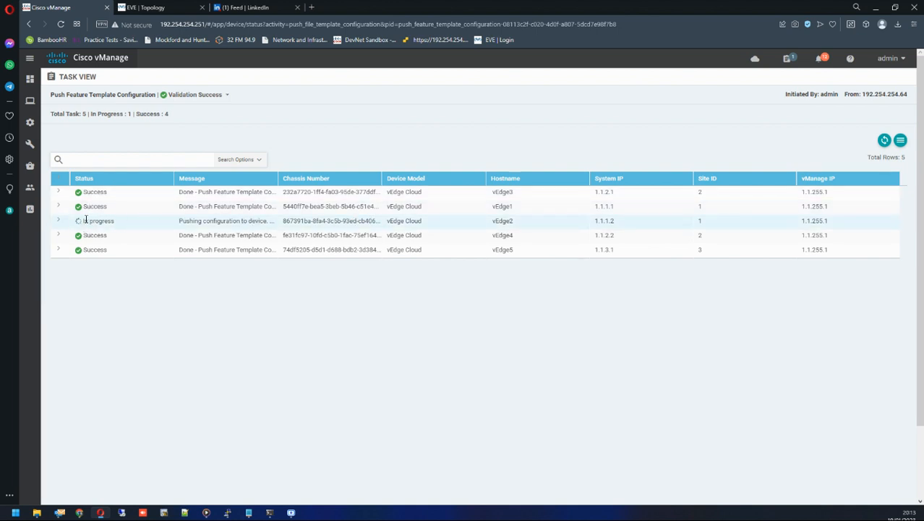
# Examine the push task status of each vEdge in the task view.
pyautogui.moveTo(36, 87)
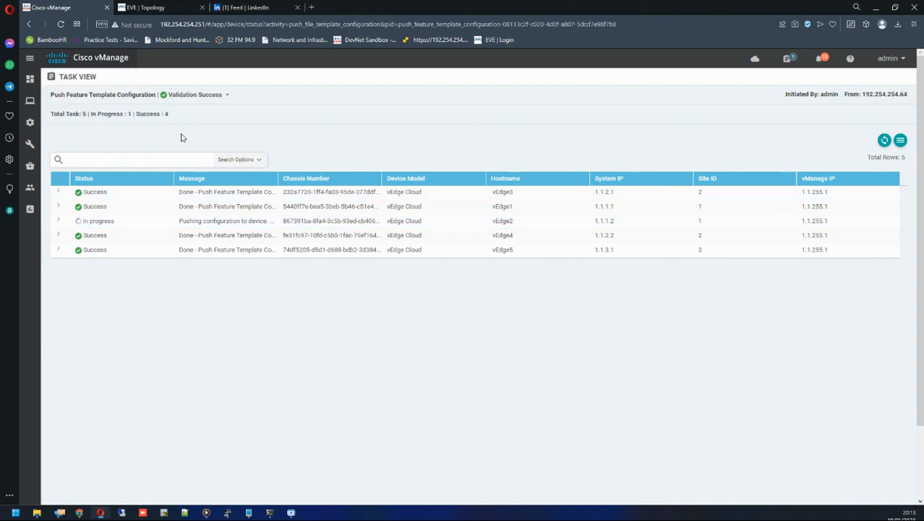
pyautogui.doubleClick(87, 192)
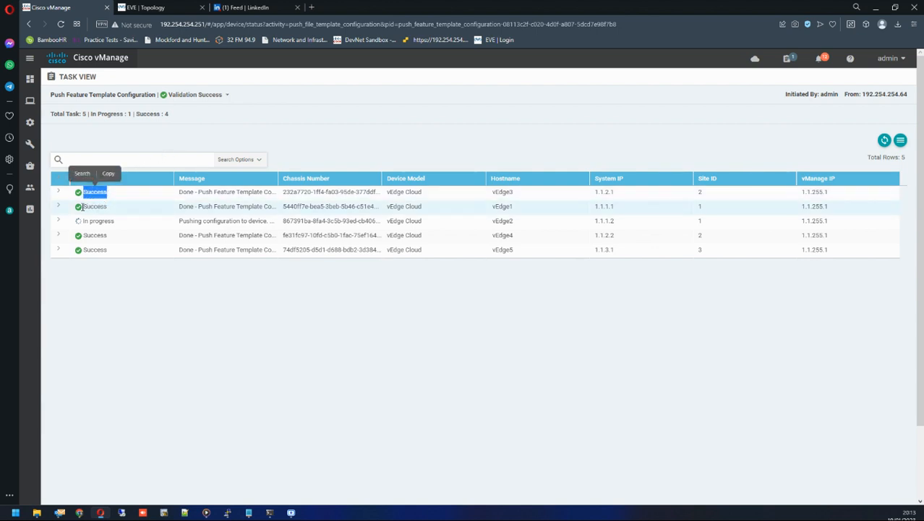
pyautogui.doubleClick(106, 206)
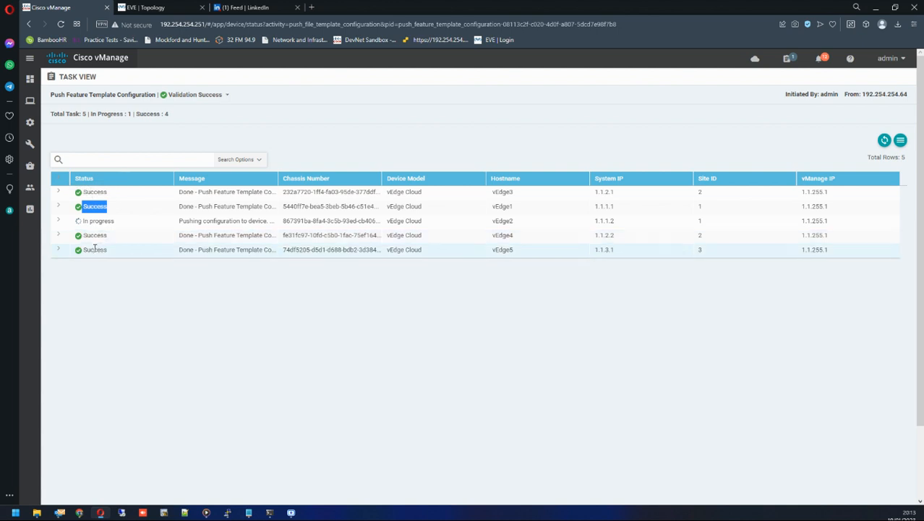
pyautogui.moveTo(90, 250); pyautogui.dragTo(112, 253)
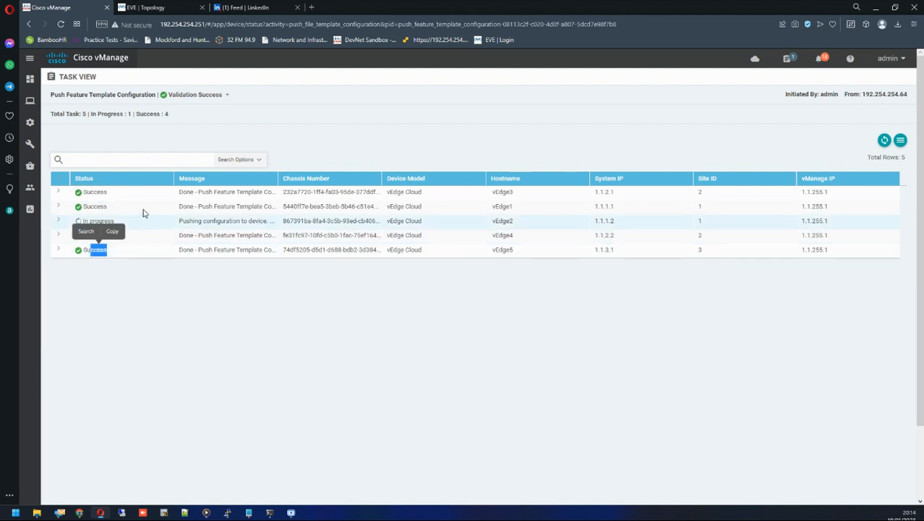
pyautogui.click(144, 150)
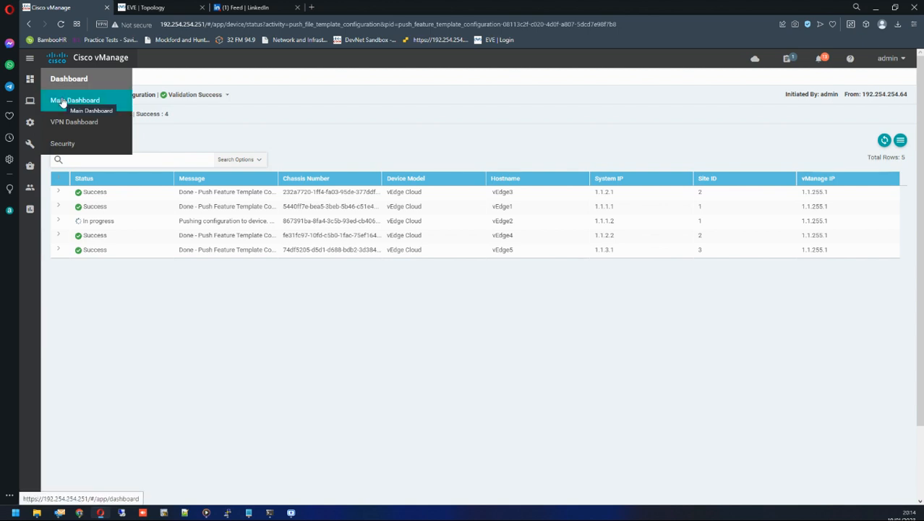
# Open the main dashboard and view the list of reachable WAN Edge devices.
pyautogui.click(63, 103)
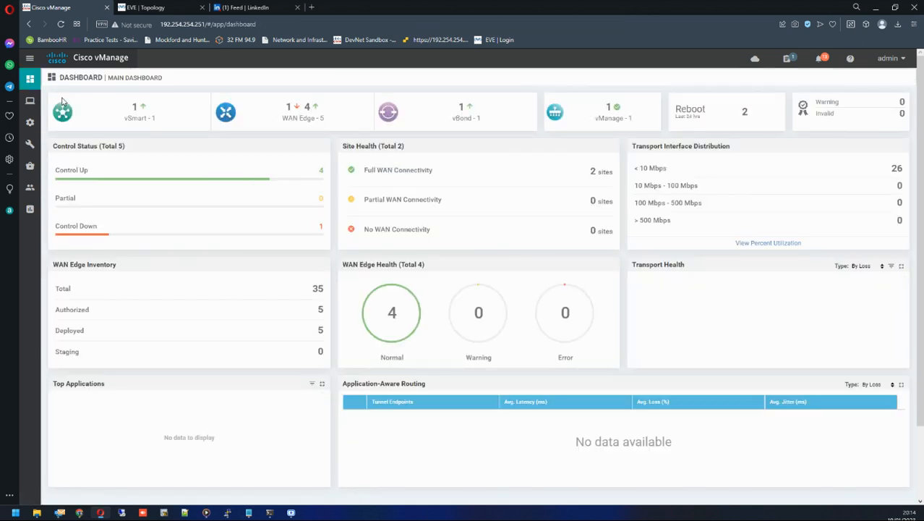
pyautogui.doubleClick(306, 108)
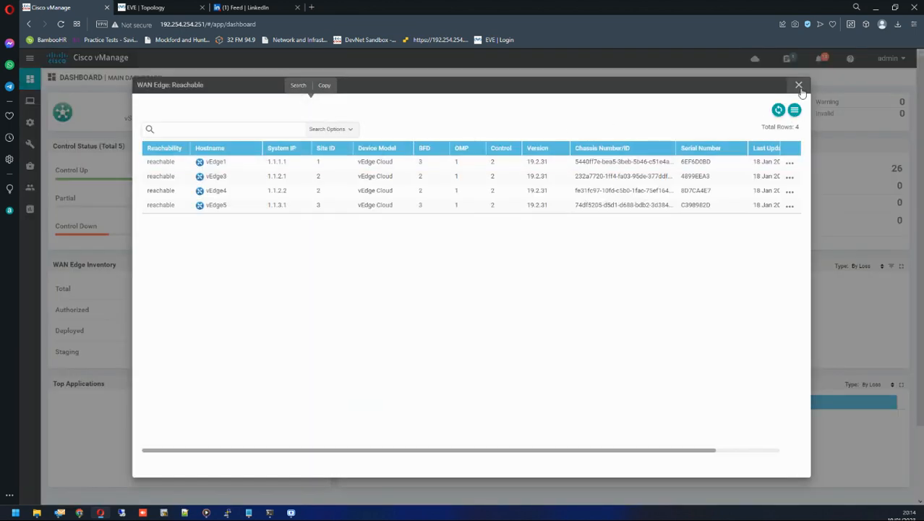
pyautogui.click(797, 87)
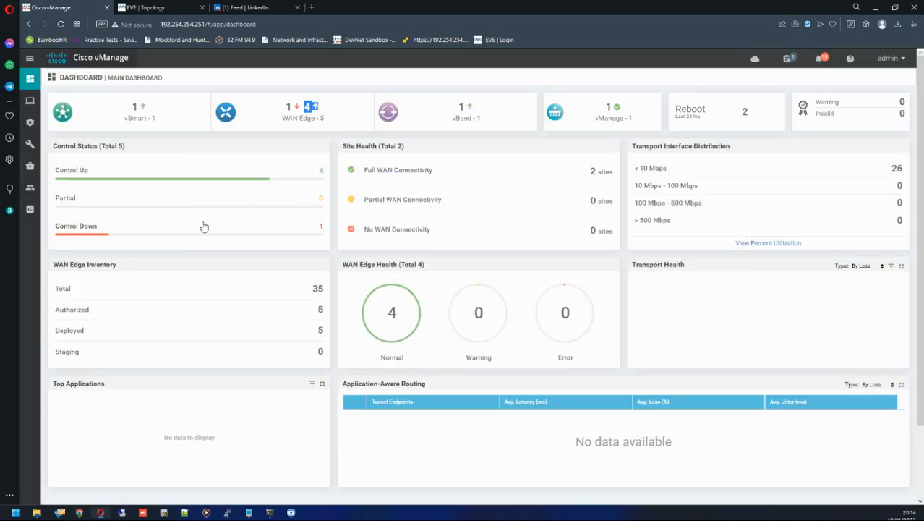
# Open the list of devices whose control status is up.
pyautogui.click(339, 115)
pyautogui.click(320, 171)
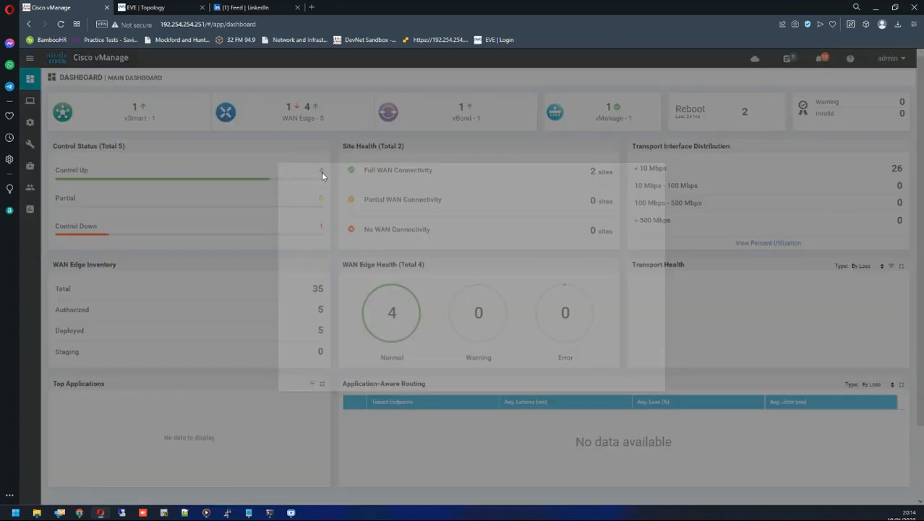
pyautogui.doubleClick(303, 162)
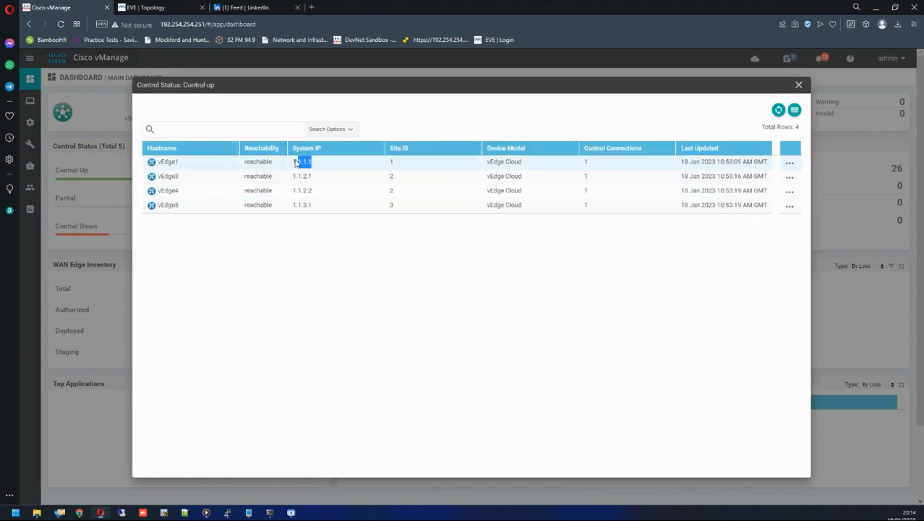
# Open a console to vEdge1 from the EVE topology and log in as admin with the account password.
pyautogui.click(247, 513)
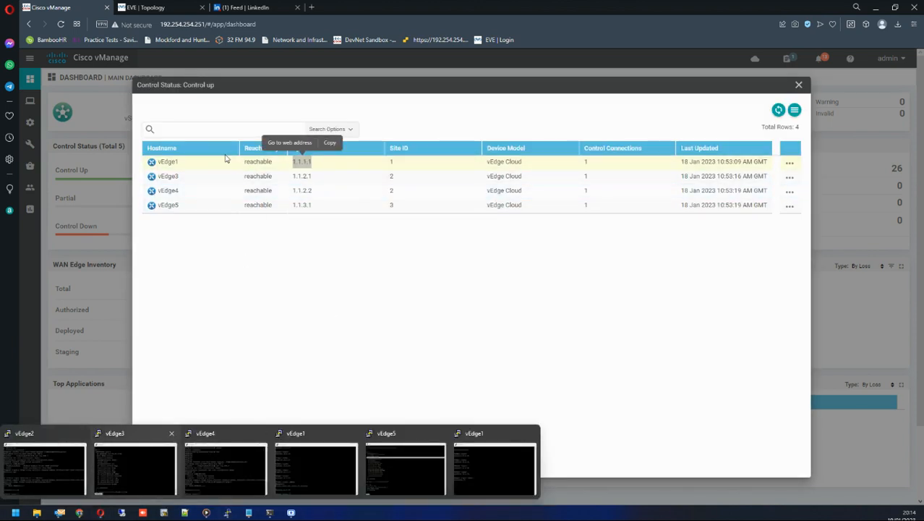
pyautogui.click(252, 7)
pyautogui.click(172, 8)
pyautogui.click(169, 146)
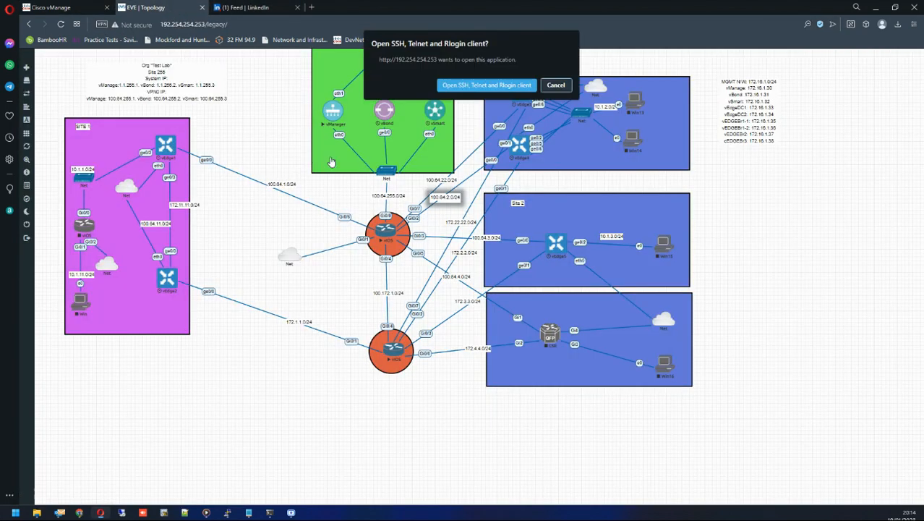
pyautogui.click(486, 83)
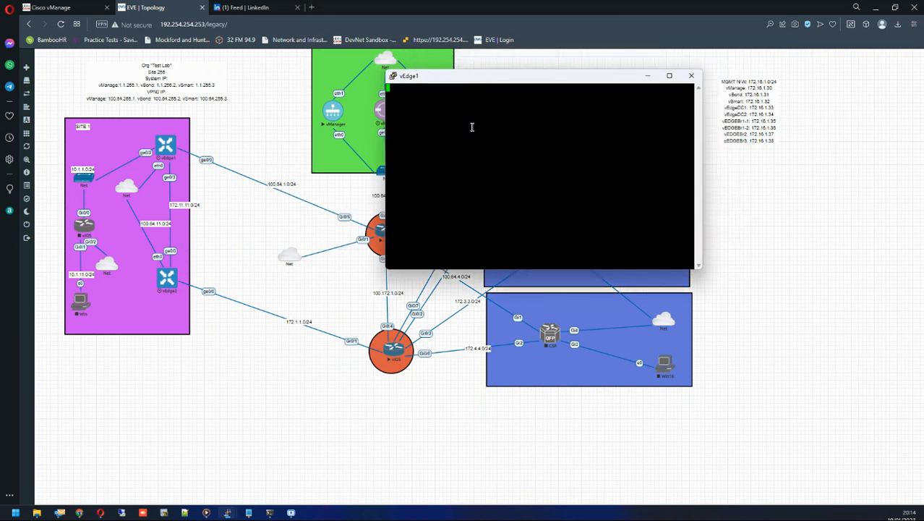
pyautogui.press('Return')
pyautogui.press('Return')
pyautogui.press('Return')
pyautogui.press('Return')
pyautogui.write('admin')
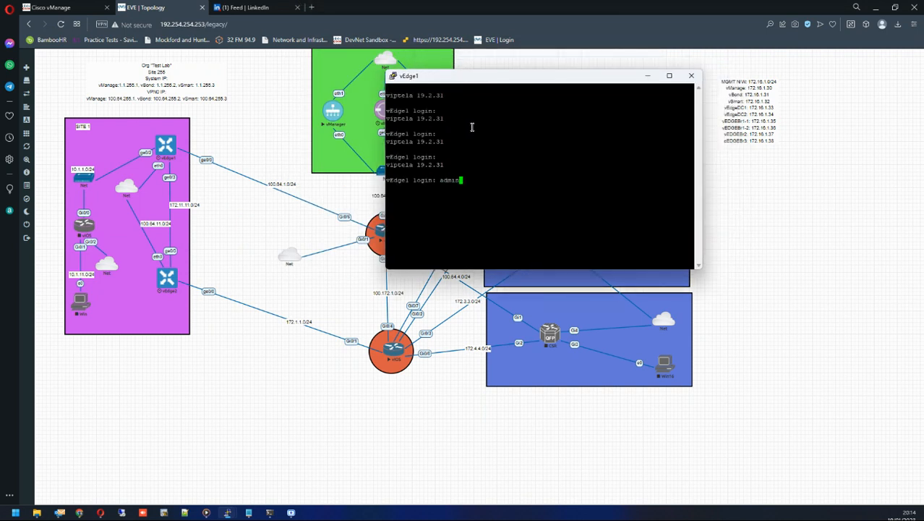
pyautogui.press('Return')
# Enter configuration mode on vEdge1 and go to the tunnel-interface of interface ge0/0 in VPN 0.
pyautogui.press('Return')
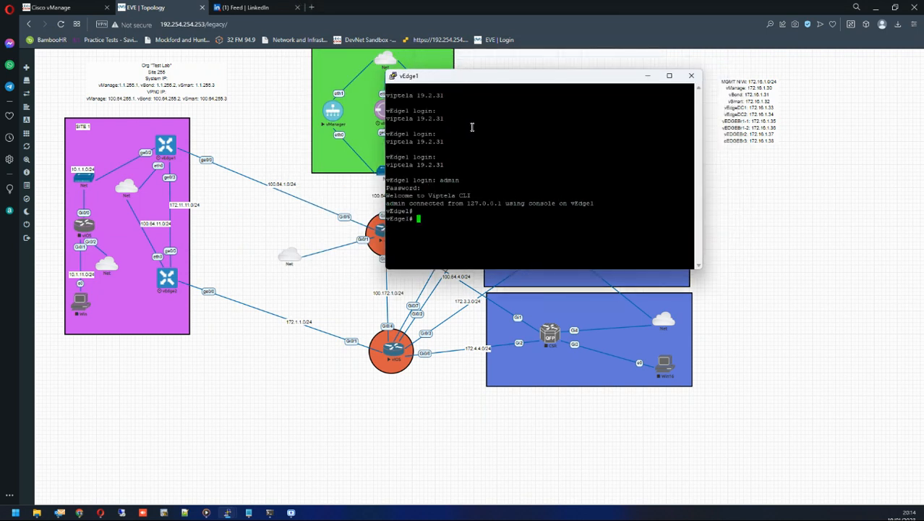
pyautogui.write('config t')
pyautogui.press('Return')
pyautogui.write('vpn 0')
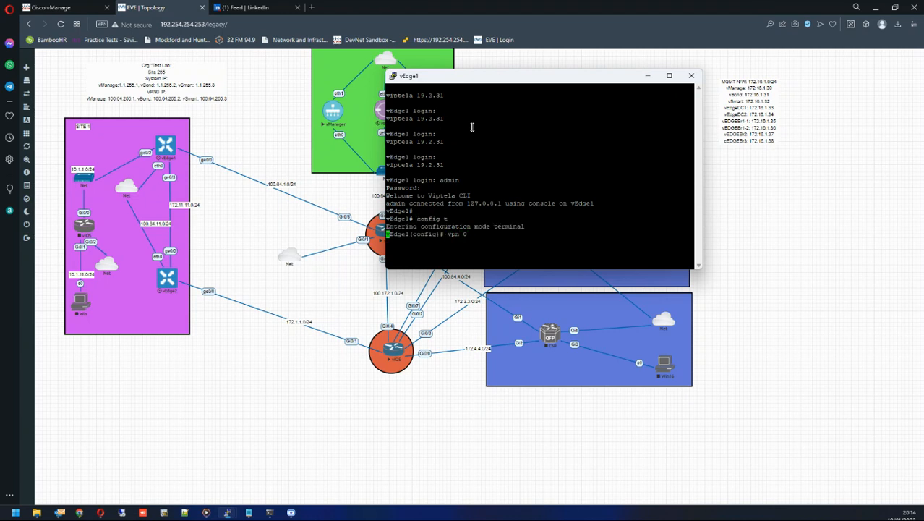
pyautogui.press('Return')
pyautogui.write('interface ')
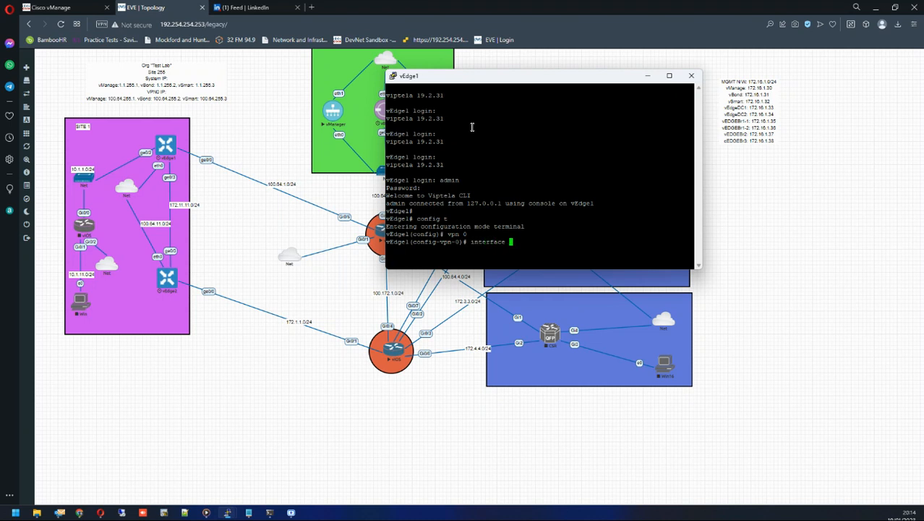
pyautogui.write('ge0/0')
pyautogui.press('Return')
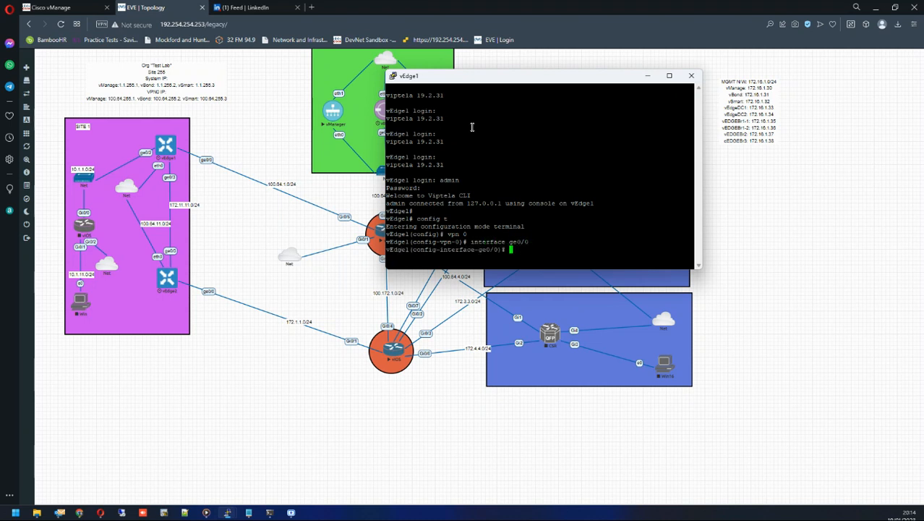
pyautogui.write('tunnel-interface')
pyautogui.press('Return')
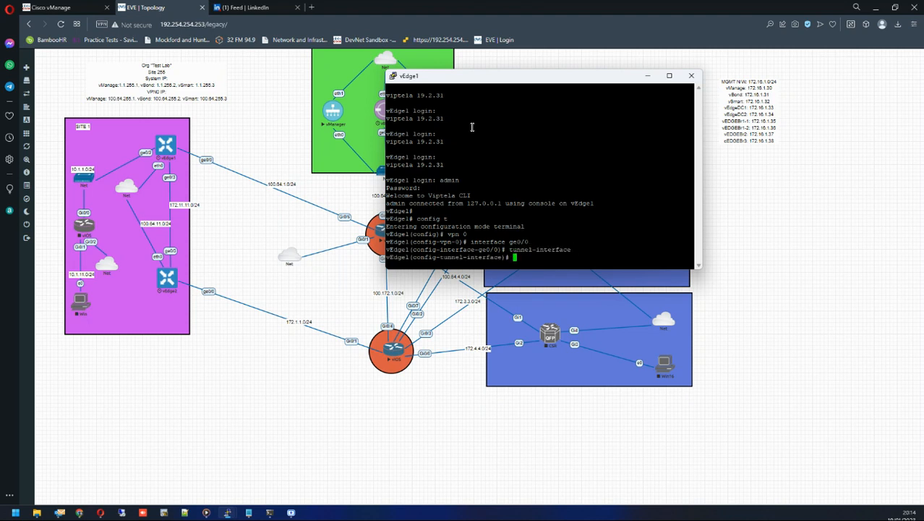
# Try to apply no allow-service all on the tunnel interface and commit it from the CLI.
pyautogui.write('no allow-service ser')
pyautogui.press('Return')
pyautogui.press('BackSpace')
pyautogui.press('BackSpace')
pyautogui.press('BackSpace')
pyautogui.write('all')
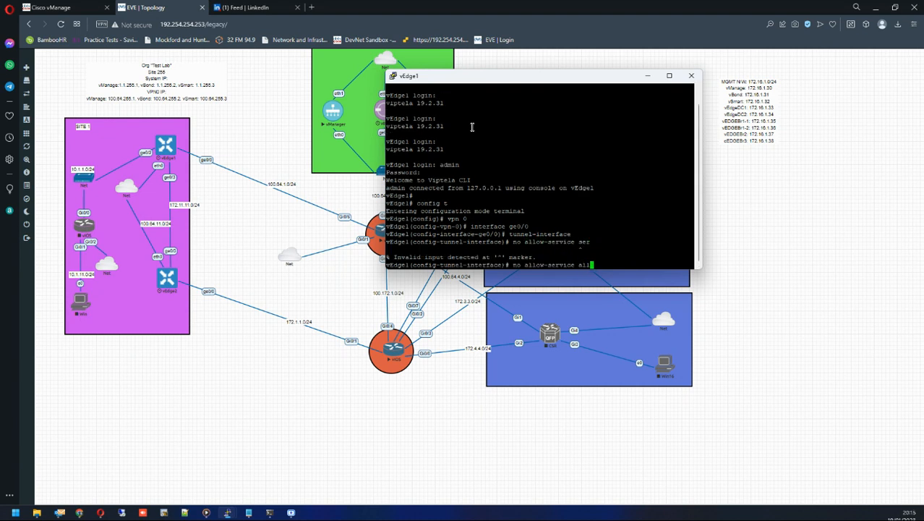
pyautogui.press('Return')
pyautogui.write('commi')
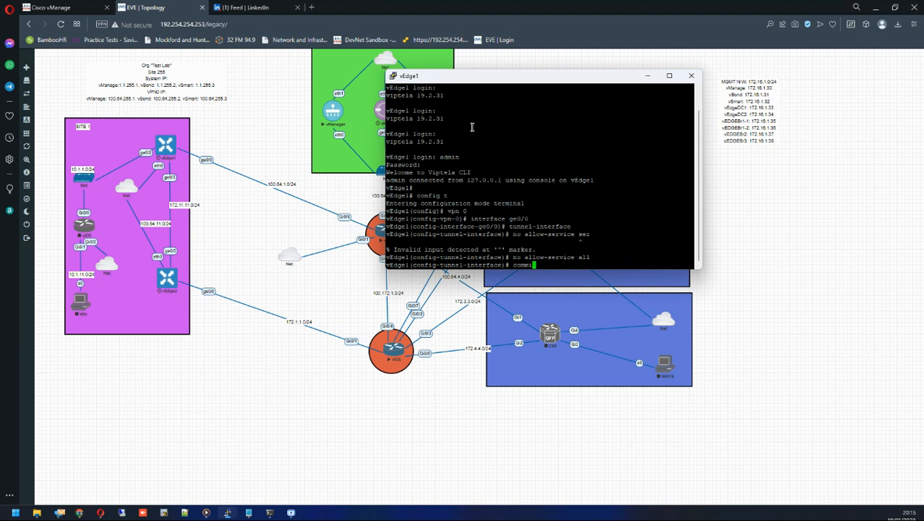
pyautogui.write('t')
pyautogui.press('Return')
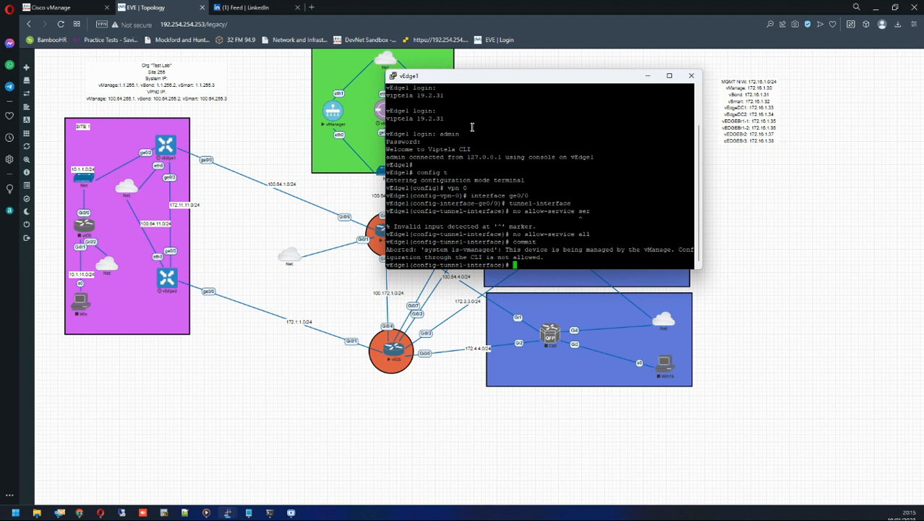
# Leave configuration mode on vEdge1, declining to commit the uncommitted changes.
pyautogui.moveTo(508, 241); pyautogui.dragTo(640, 254)
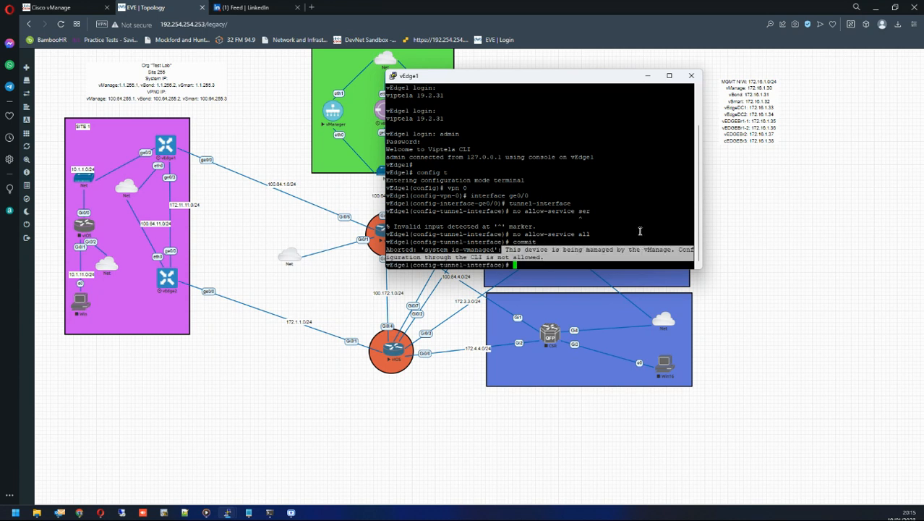
pyautogui.click(639, 227)
pyautogui.write('end')
pyautogui.press('Return')
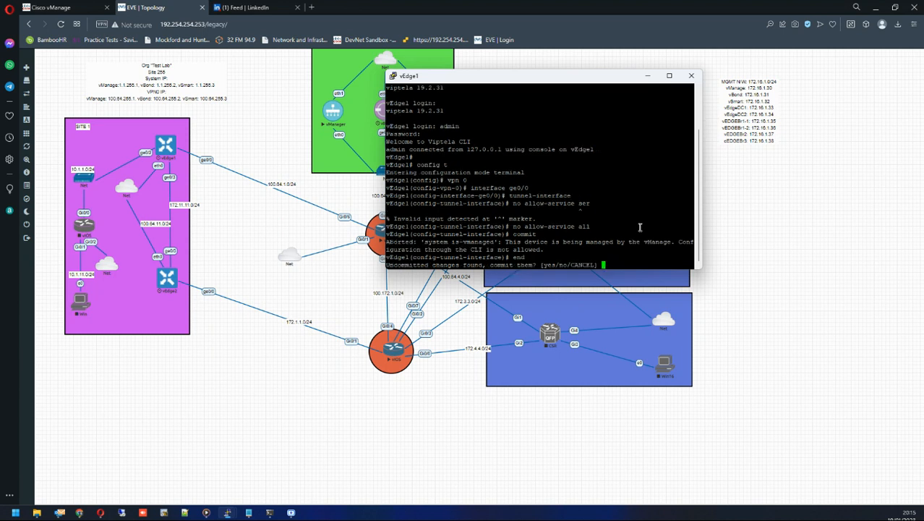
pyautogui.write('no')
pyautogui.press('Return')
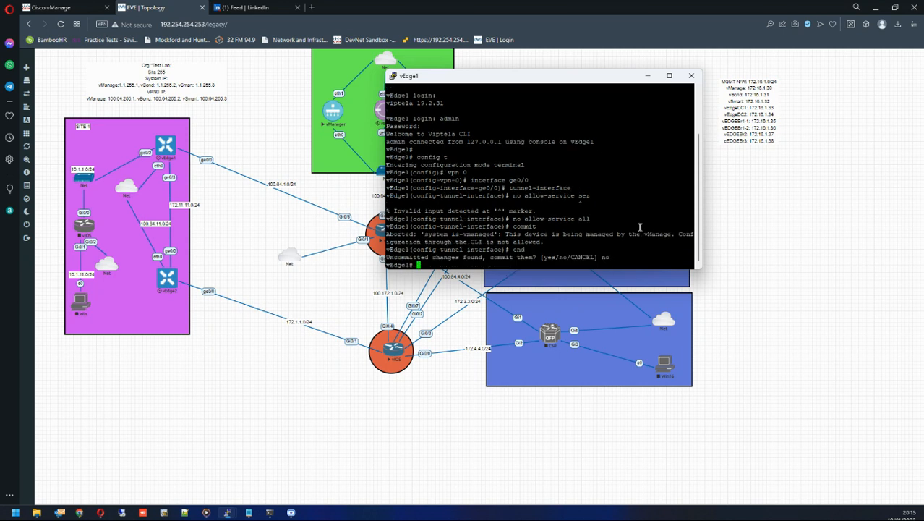
# Display vEdge1's control connections with show control connections.
pyautogui.press('Return')
pyautogui.press('Return')
pyautogui.press('Return')
pyautogui.write('sh')
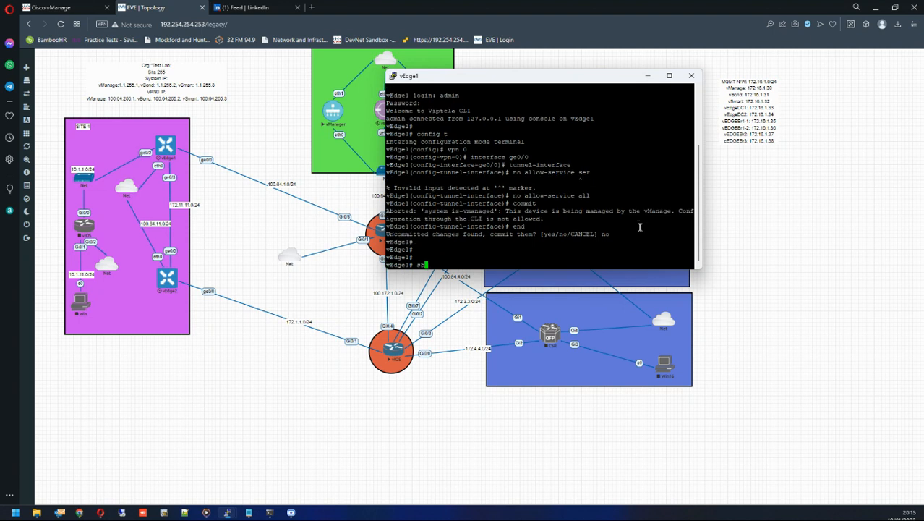
pyautogui.write('ow control connections')
pyautogui.press('Return')
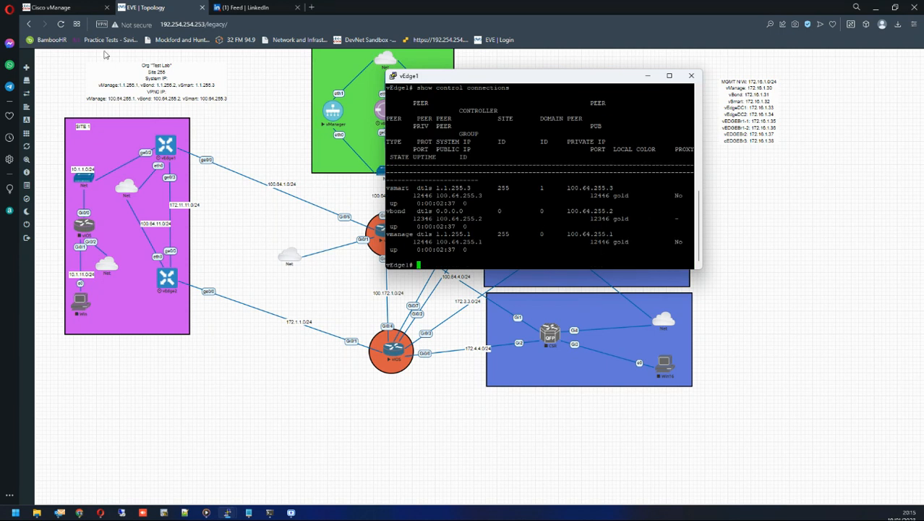
# Return to vManage, close the control status list and open the feature templates list.
pyautogui.click(75, 8)
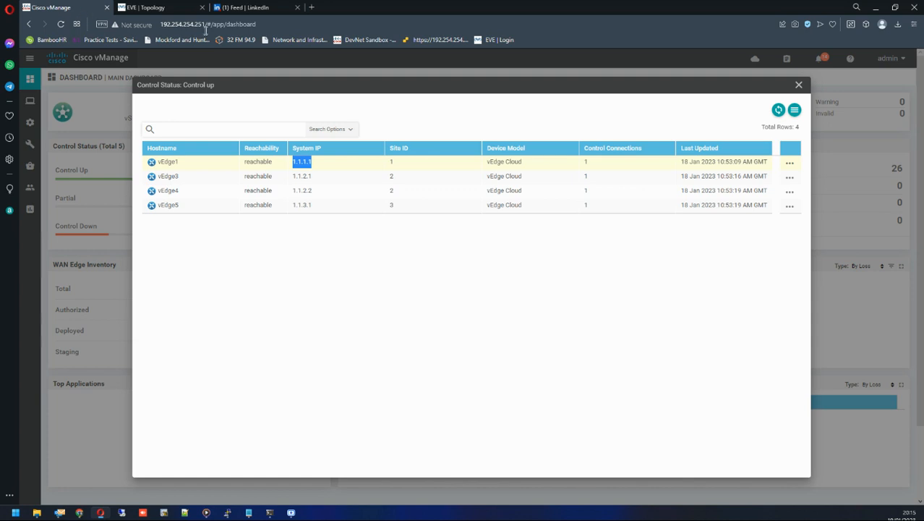
pyautogui.click(798, 85)
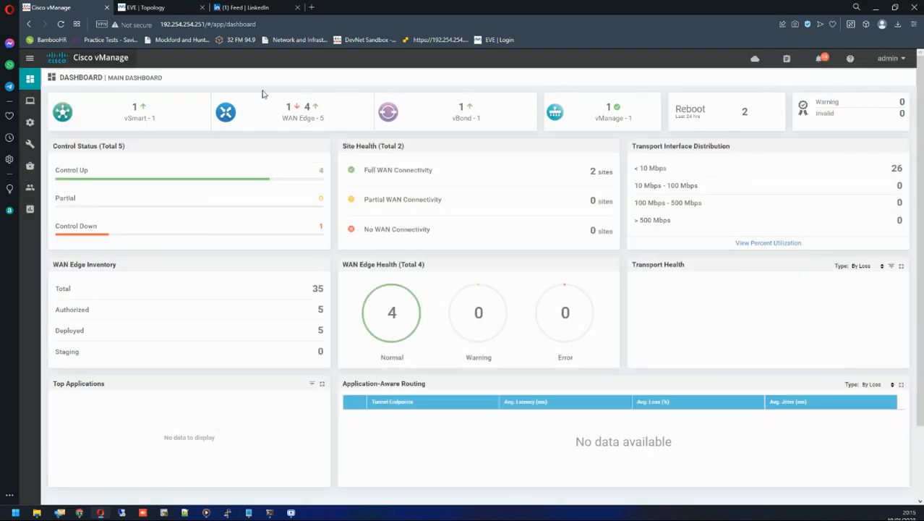
pyautogui.moveTo(30, 122)
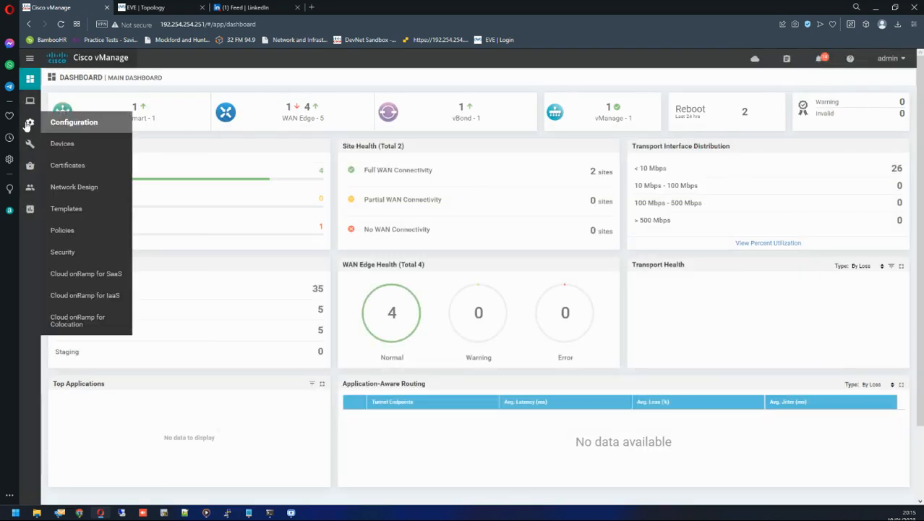
pyautogui.click(81, 211)
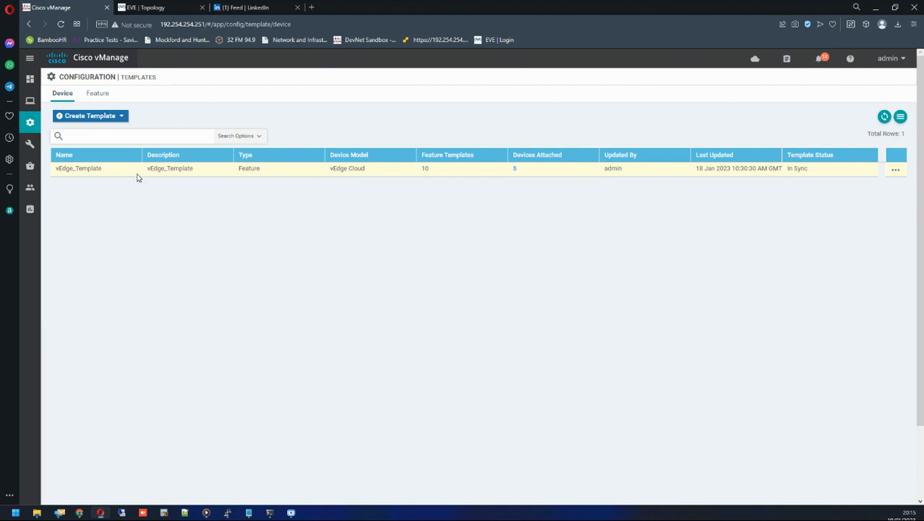
pyautogui.click(94, 93)
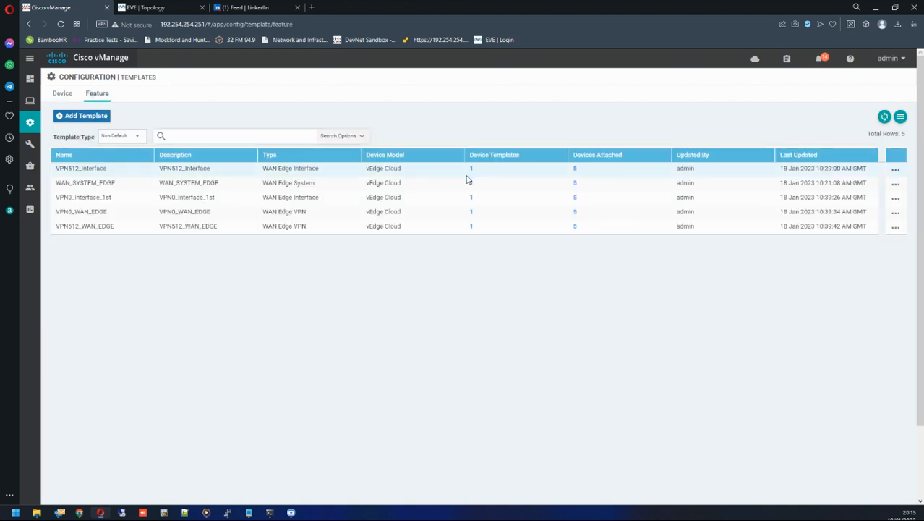
# Examine the feature templates' device template and attached device counts, then return to the device templates list.
pyautogui.moveTo(572, 170); pyautogui.dragTo(579, 189)
pyautogui.click(405, 172)
pyautogui.moveTo(469, 174); pyautogui.dragTo(482, 172)
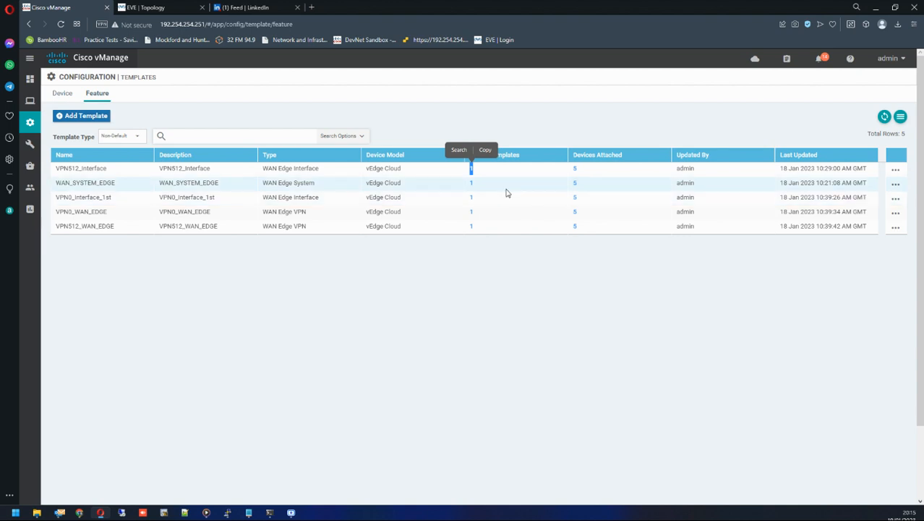
pyautogui.click(62, 93)
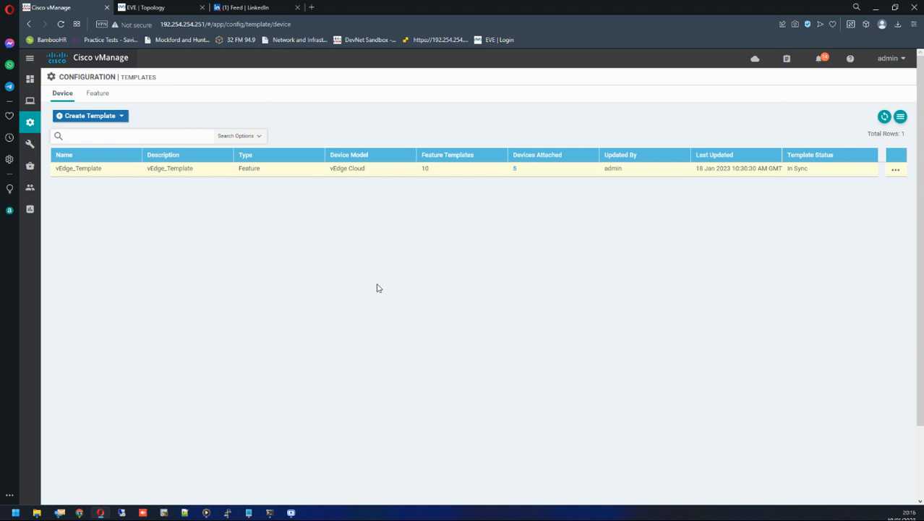
pyautogui.moveTo(30, 187)
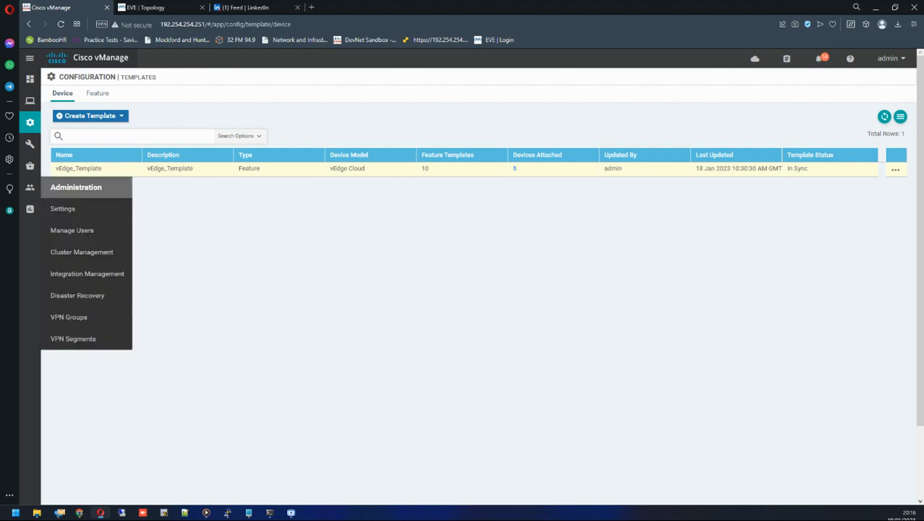